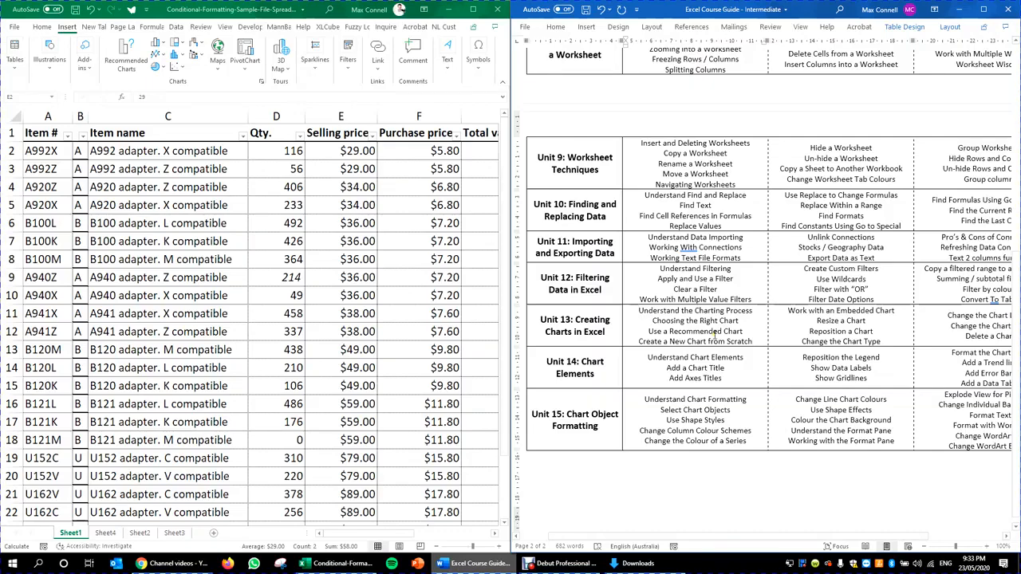
# - Maximize the spreadsheet window
pyautogui.click(385, 187)
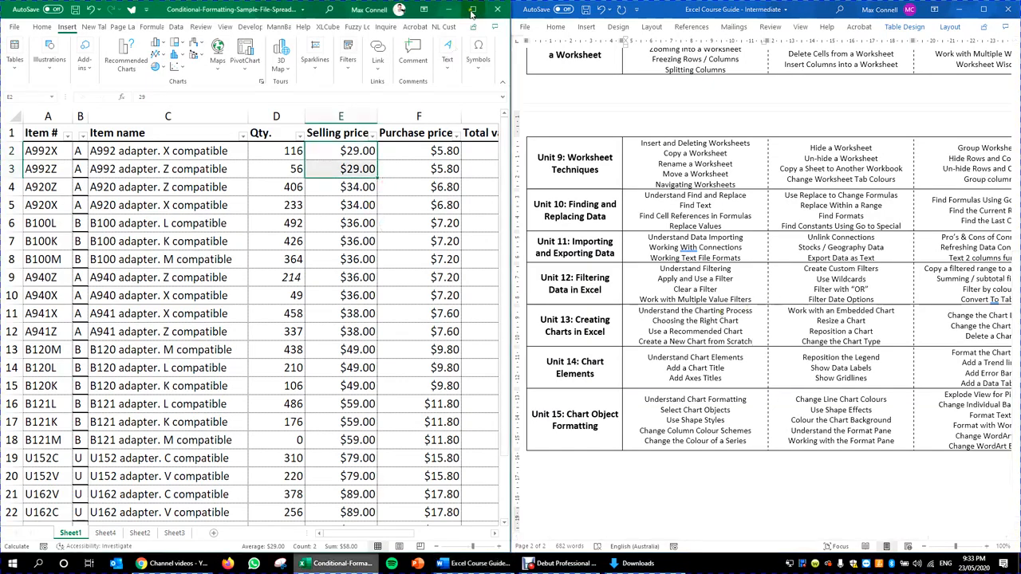
pyautogui.click(473, 9)
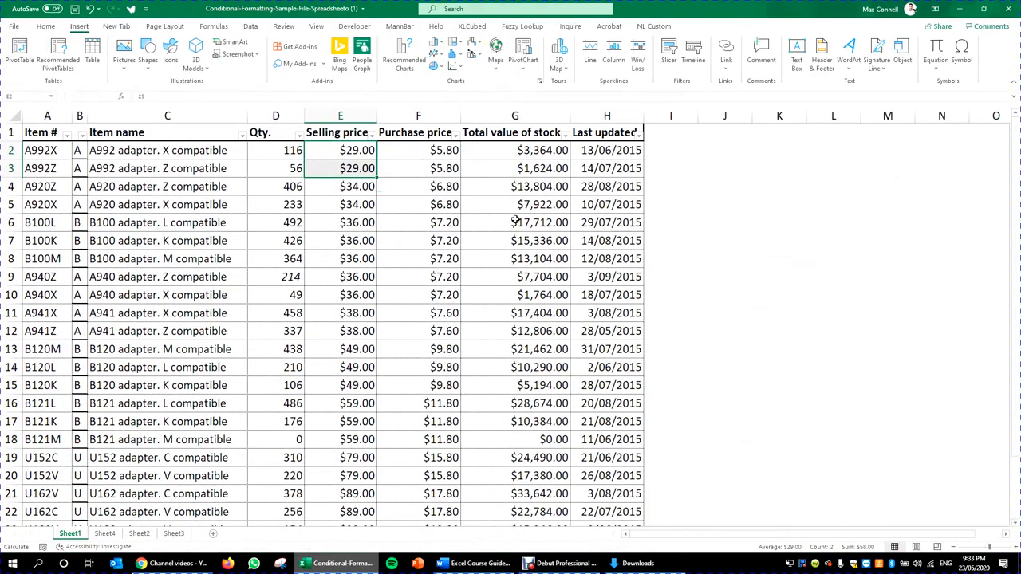
# - Look over the stock table on Sheet1 down to the totals row, including the letter formula in B2
pyautogui.click(253, 167)
pyautogui.scroll(-2, 412, 301)
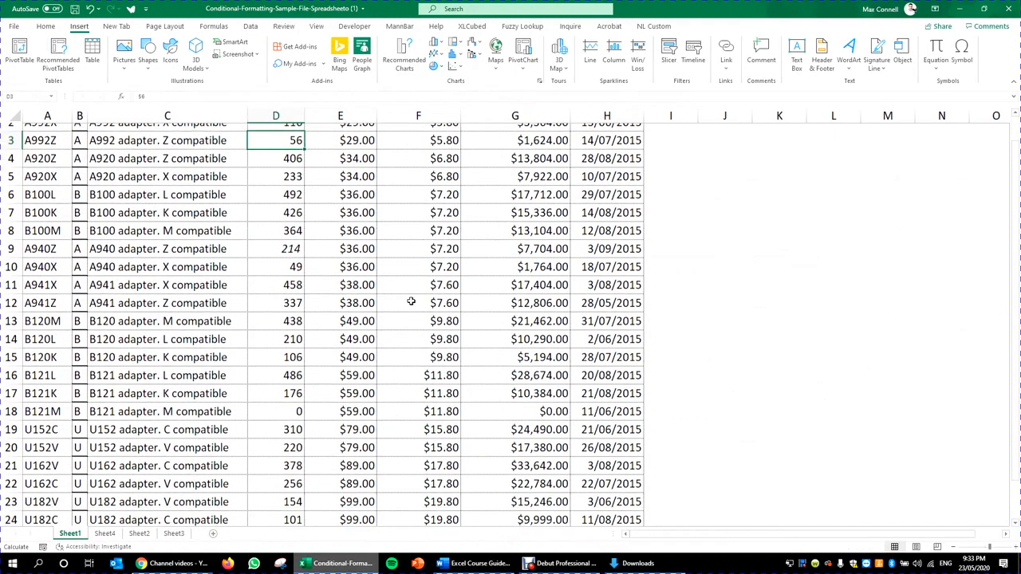
pyautogui.scroll(2, 411, 263)
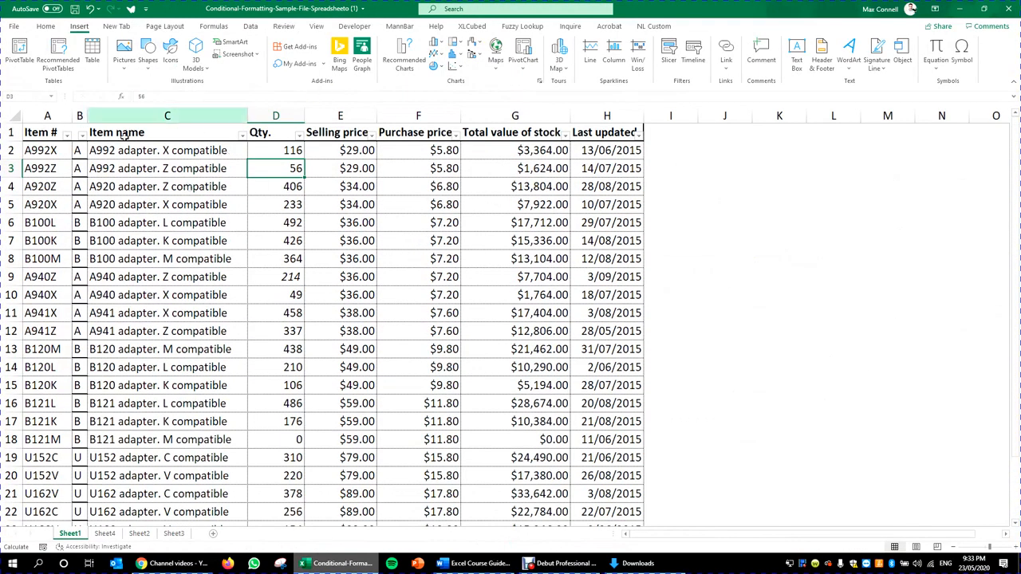
pyautogui.click(77, 149)
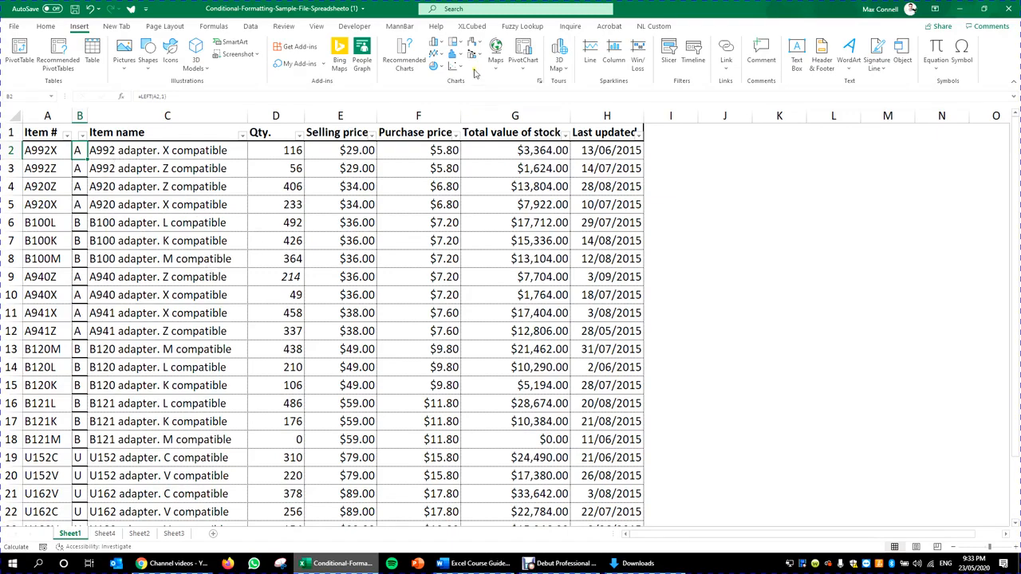
pyautogui.click(470, 295)
pyautogui.scroll(-2, 469, 336)
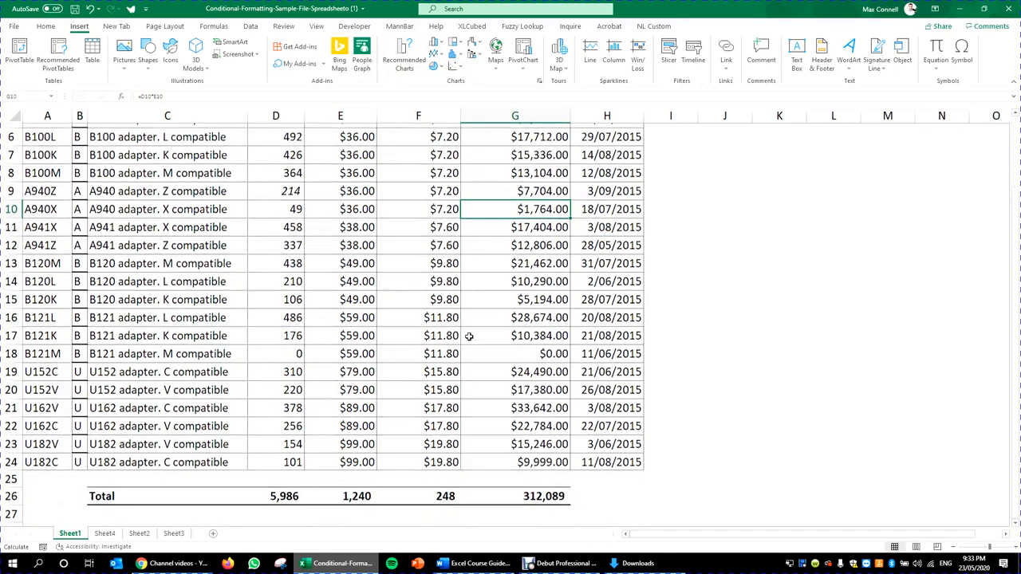
pyautogui.scroll(2, 469, 336)
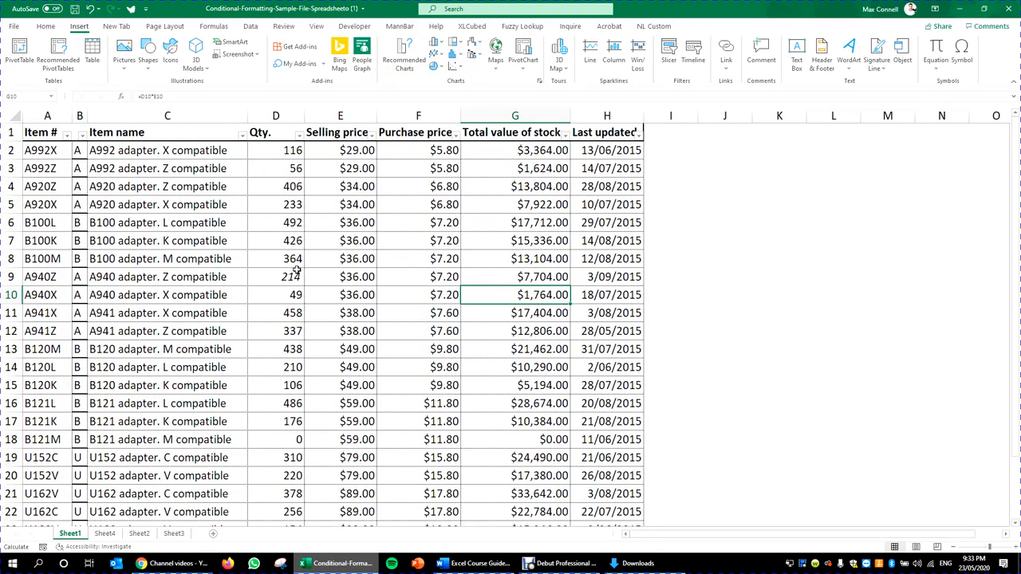
pyautogui.click(91, 153)
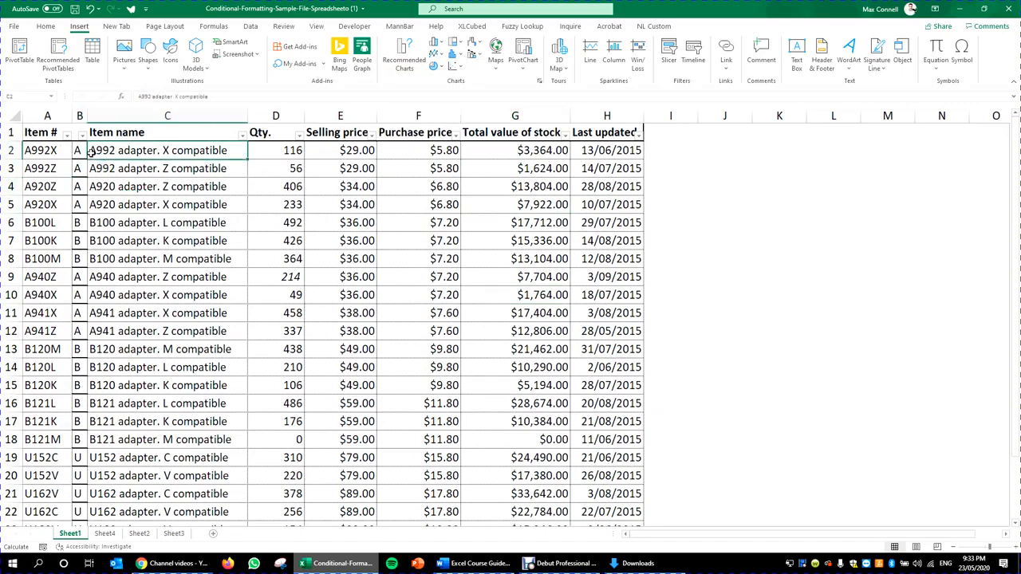
pyautogui.click(77, 150)
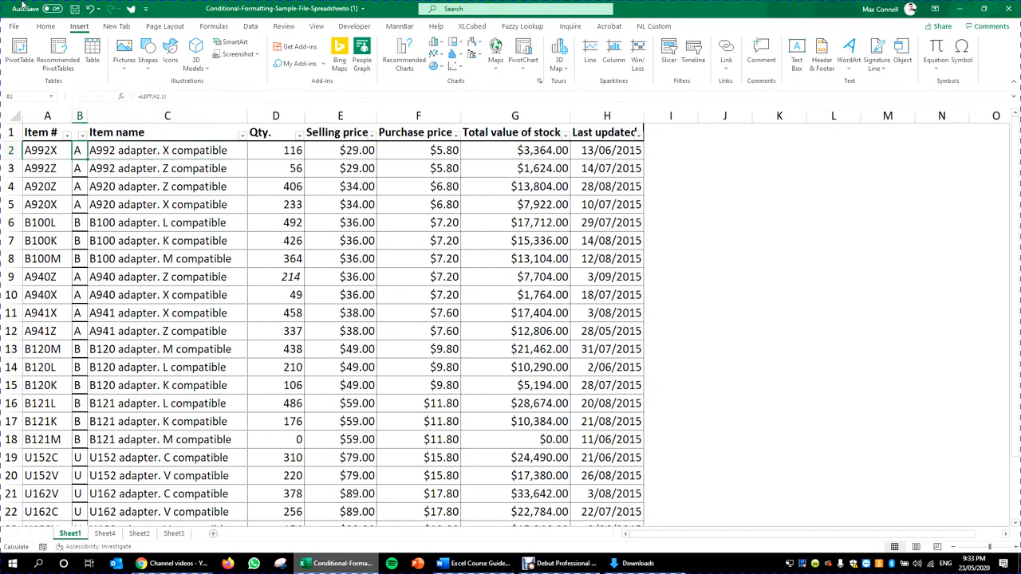
# - Sort the stock table by the letters in column B from A to Z
pyautogui.click(46, 25)
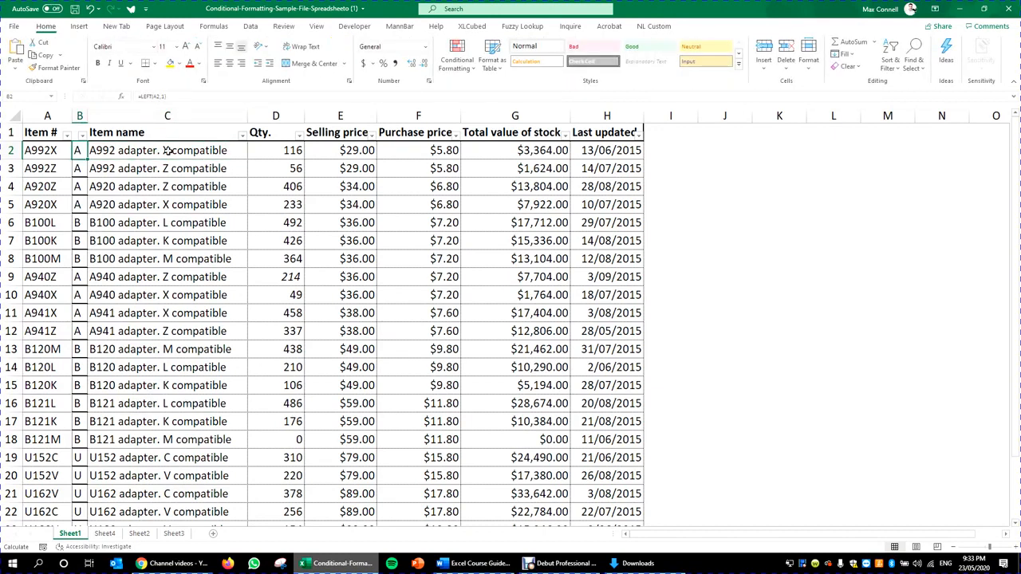
pyautogui.click(80, 118)
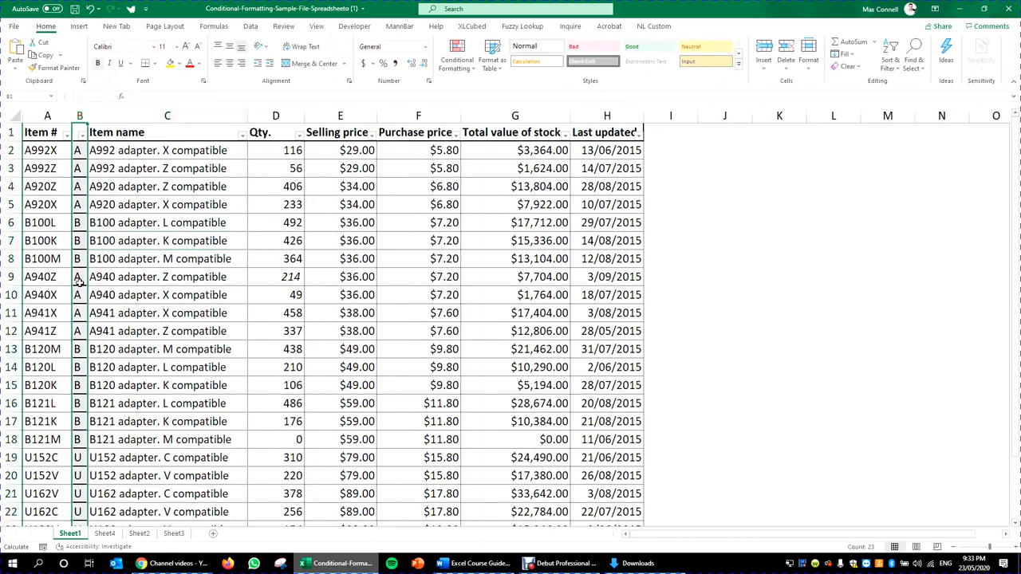
pyautogui.click(83, 134)
pyautogui.click(77, 151)
# - Examine the sorted item names and the selling price, purchase price and total value of stock columns
pyautogui.click(146, 192)
pyautogui.moveTo(143, 148); pyautogui.dragTo(197, 288)
pyautogui.click(71, 169)
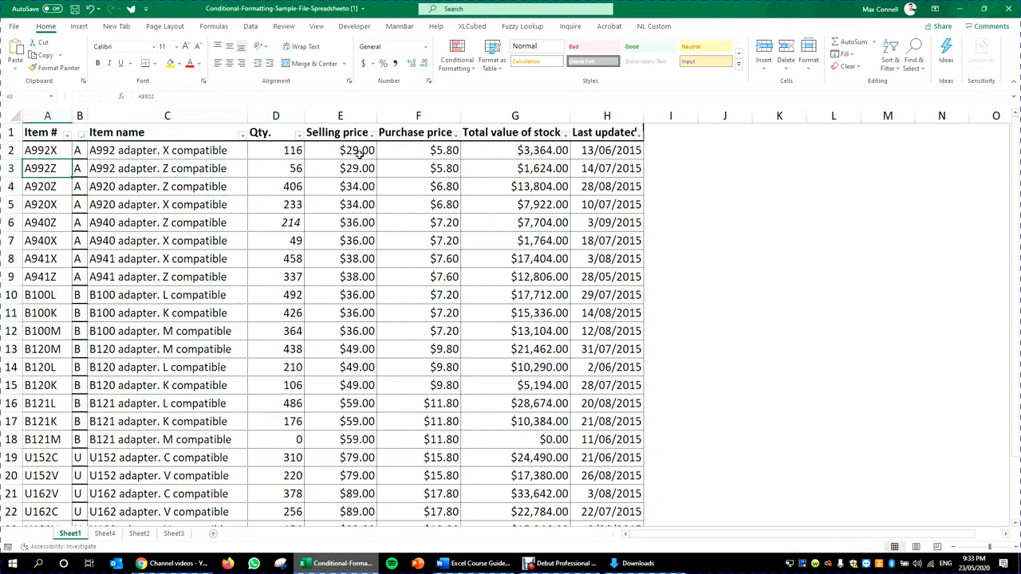
pyautogui.moveTo(358, 154); pyautogui.dragTo(358, 295)
pyautogui.click(431, 153)
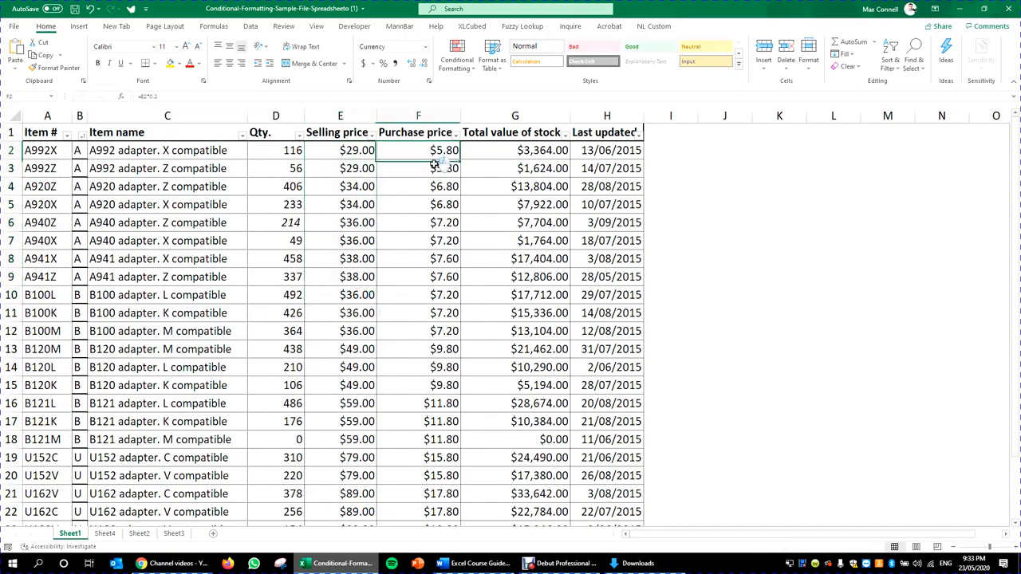
pyautogui.moveTo(434, 164); pyautogui.dragTo(432, 279)
pyautogui.moveTo(530, 153); pyautogui.dragTo(536, 313)
pyautogui.click(536, 313)
pyautogui.click(704, 202)
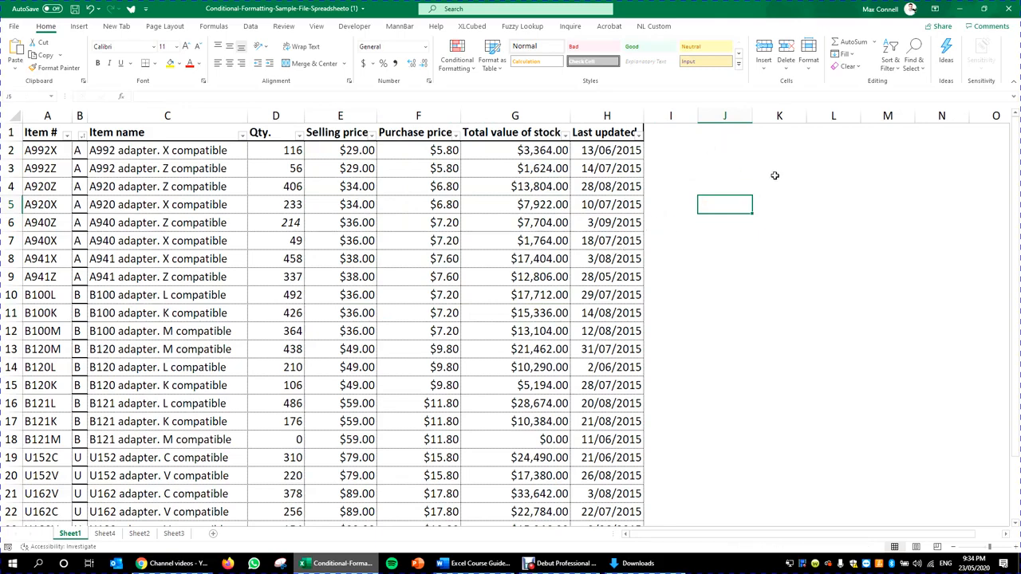
# - Review the table rows belonging to item group A in columns A and B
pyautogui.click(775, 172)
pyautogui.click(724, 153)
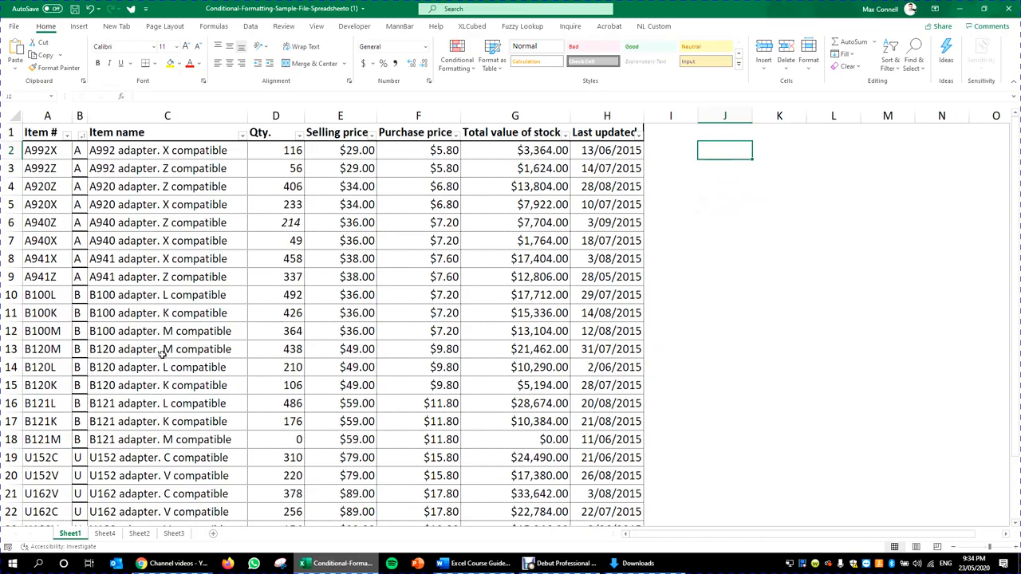
pyautogui.moveTo(59, 279); pyautogui.dragTo(77, 150)
pyautogui.scroll(-4, 120, 239)
pyautogui.scroll(4, 160, 271)
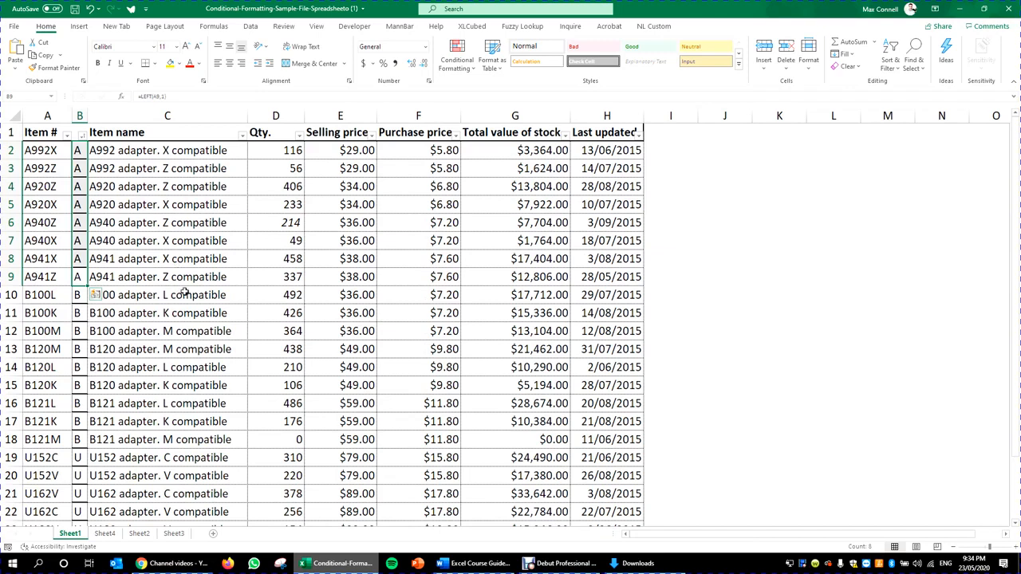
pyautogui.press('Right')
pyautogui.press('Left')
pyautogui.press('Up')
pyautogui.press('Right')
pyautogui.press('Left')
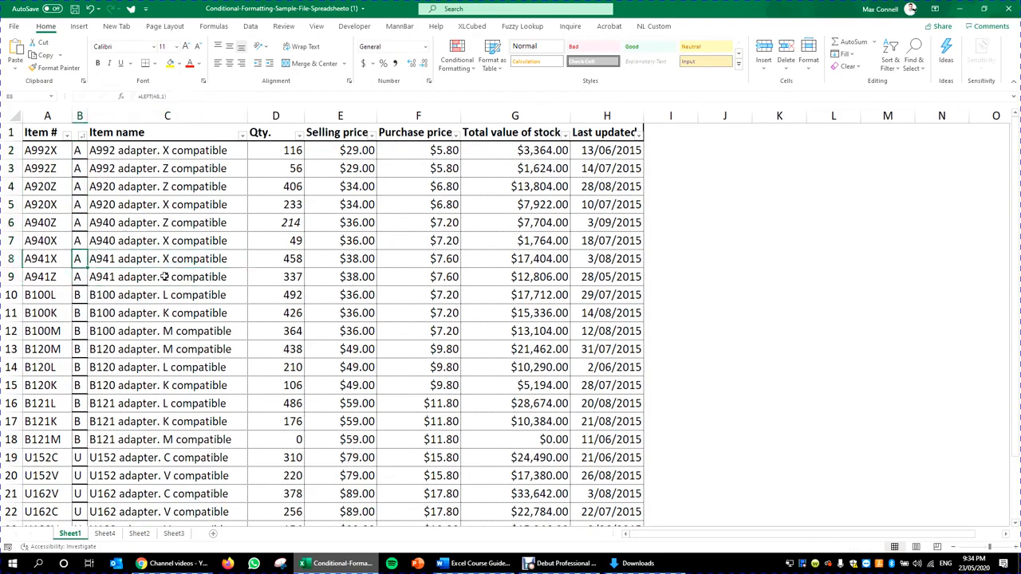
# - Enter the group labels A, B and C down column J in cells J2 to J4
pyautogui.click(740, 171)
pyautogui.click(725, 157)
pyautogui.write('A')
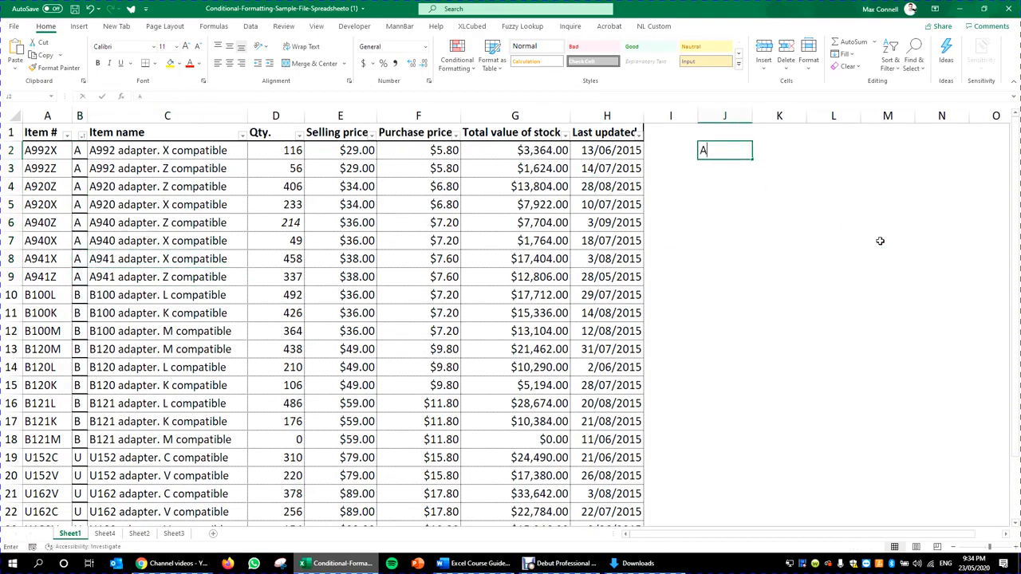
pyautogui.press('Return')
pyautogui.write('B')
pyautogui.press('Return')
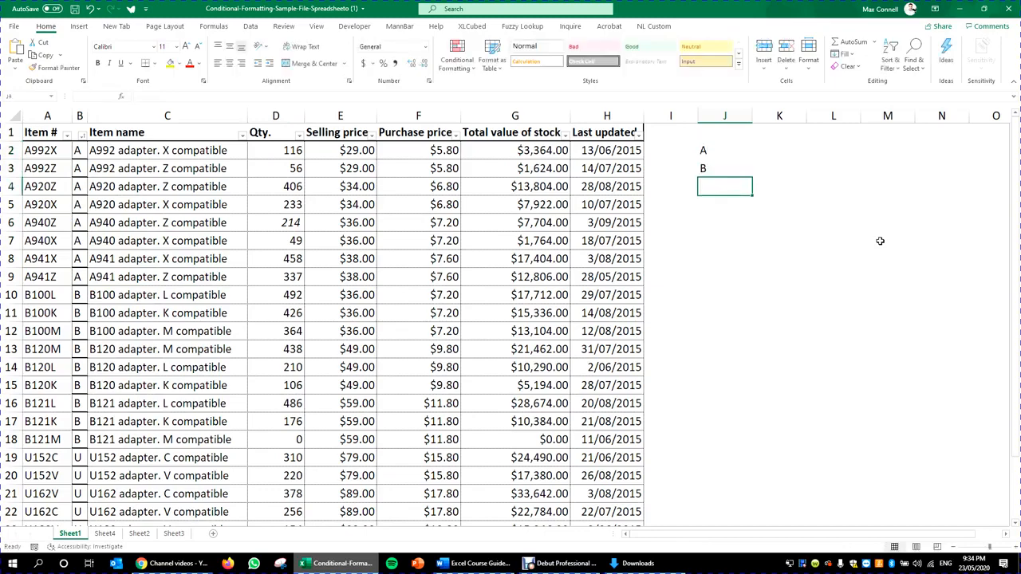
pyautogui.write('C')
pyautogui.click(798, 134)
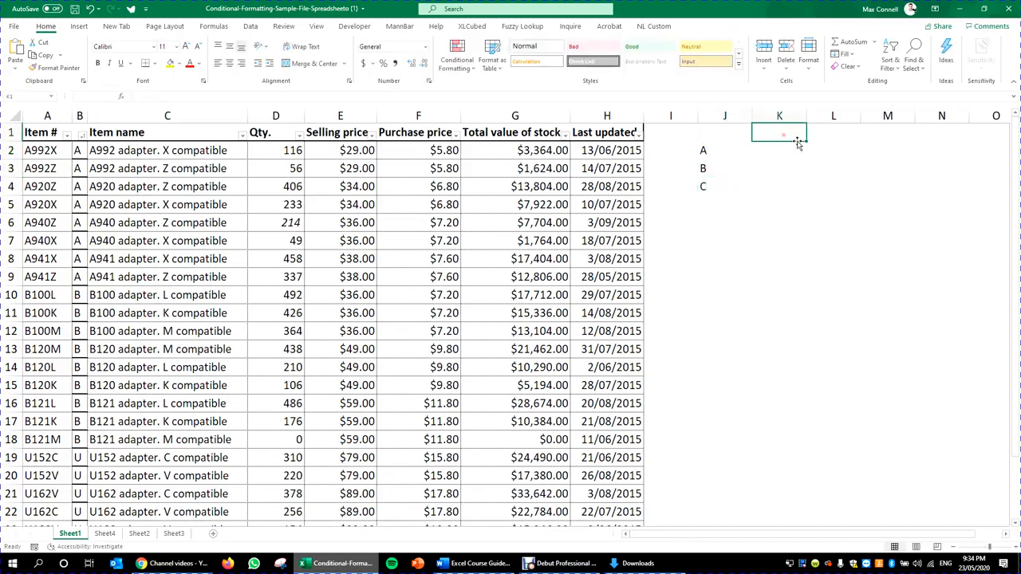
# - Shift the A, B, C label list down one row to cells J3 to J5
pyautogui.moveTo(725, 134); pyautogui.dragTo(782, 205)
pyautogui.click(771, 258)
pyautogui.click(765, 157)
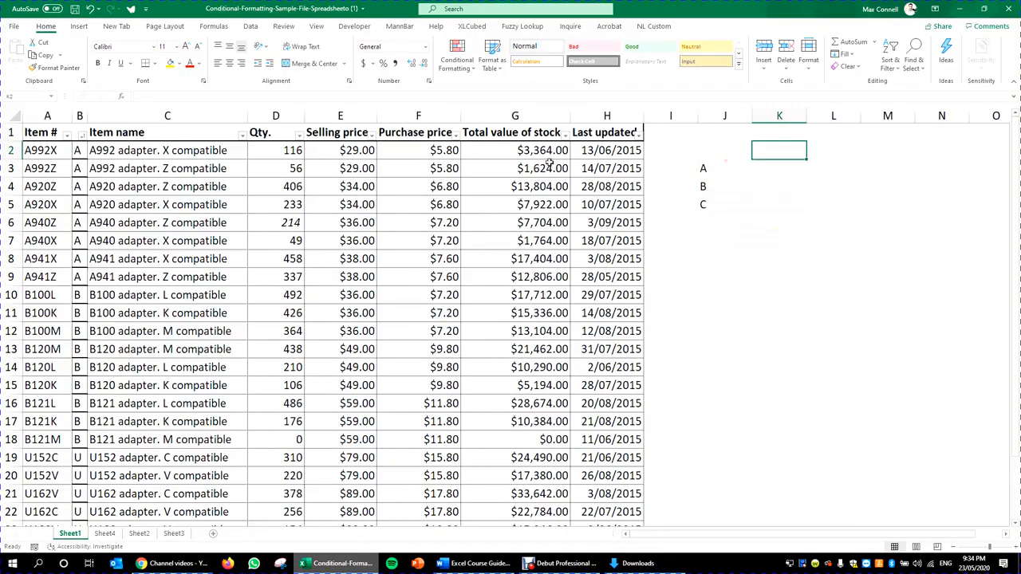
# - Examine the selling price, purchase price and total value of stock cells in row 2, including the formula in G2
pyautogui.click(548, 163)
pyautogui.click(420, 152)
pyautogui.click(339, 153)
pyautogui.click(417, 153)
pyautogui.click(342, 152)
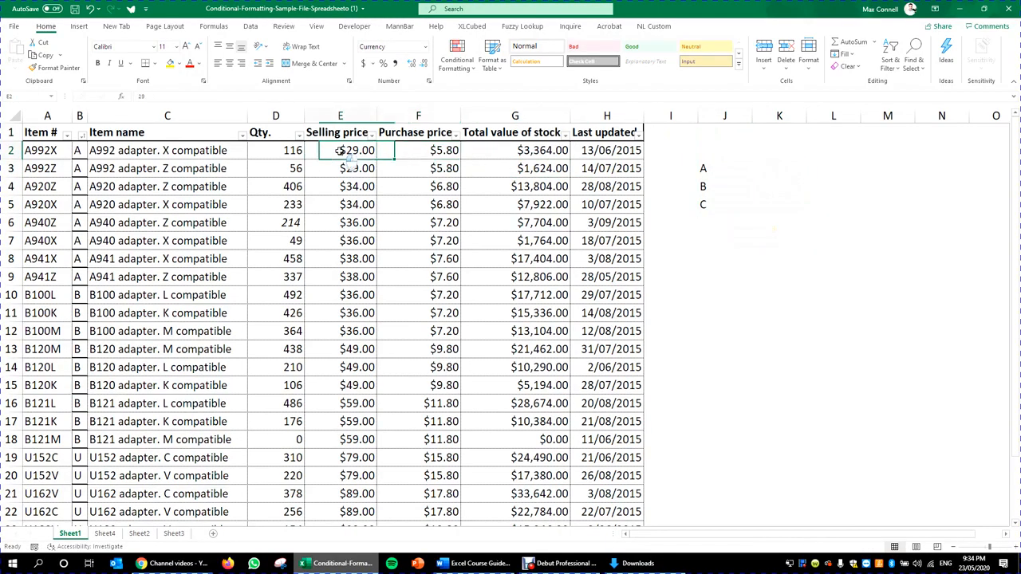
pyautogui.click(737, 153)
pyautogui.click(772, 154)
pyautogui.click(351, 154)
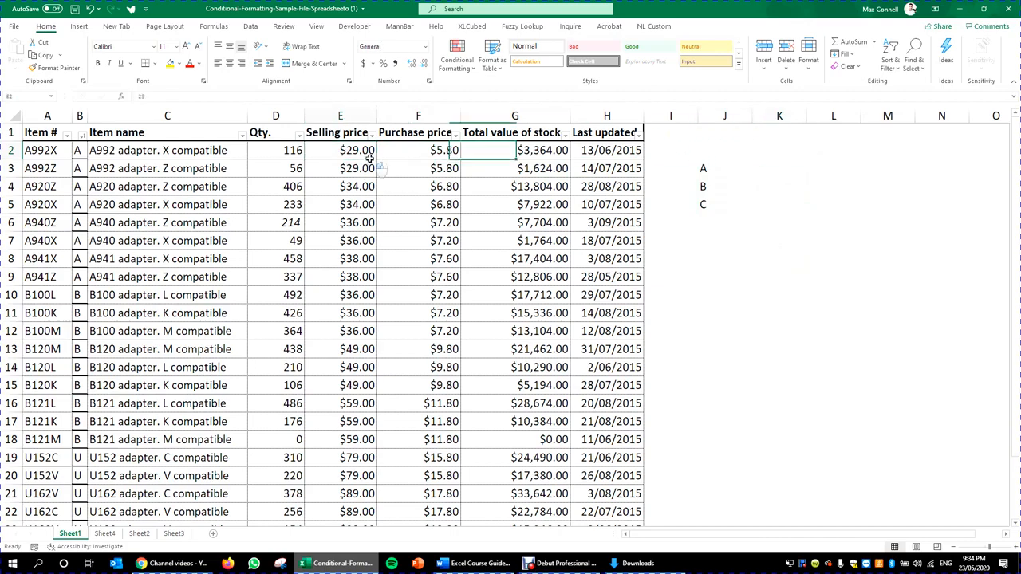
pyautogui.click(435, 150)
pyautogui.click(340, 150)
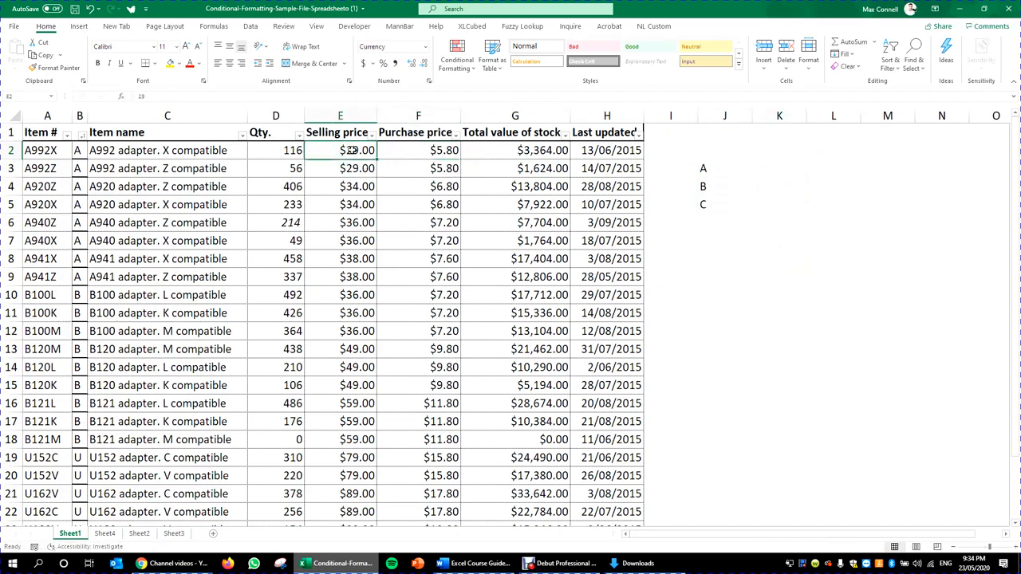
pyautogui.doubleClick(519, 152)
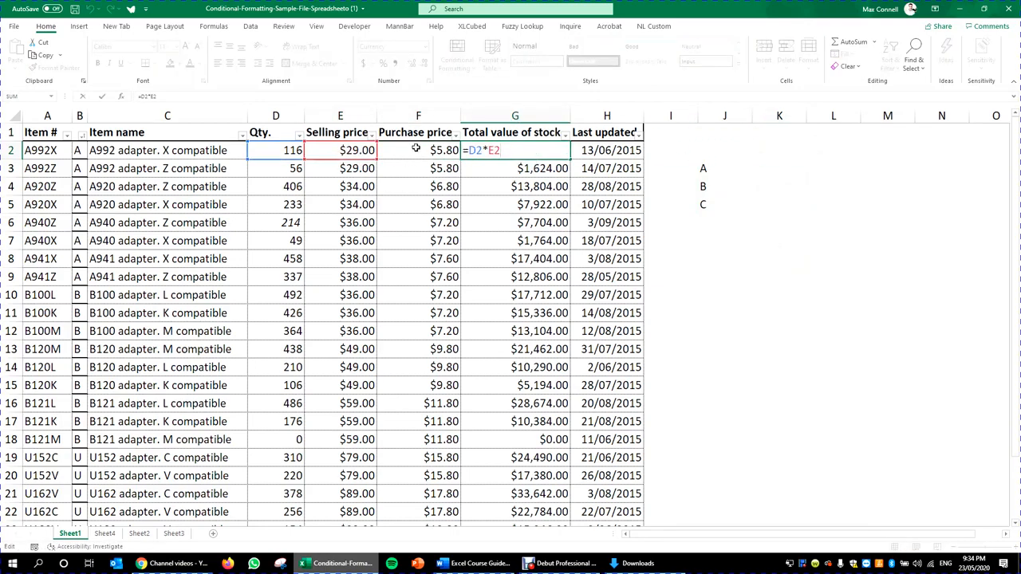
pyautogui.press('Escape')
# - Move the Total value of stock column in front of the Purchase price column
pyautogui.click(514, 116)
pyautogui.rightClick(515, 116)
pyautogui.click(558, 146)
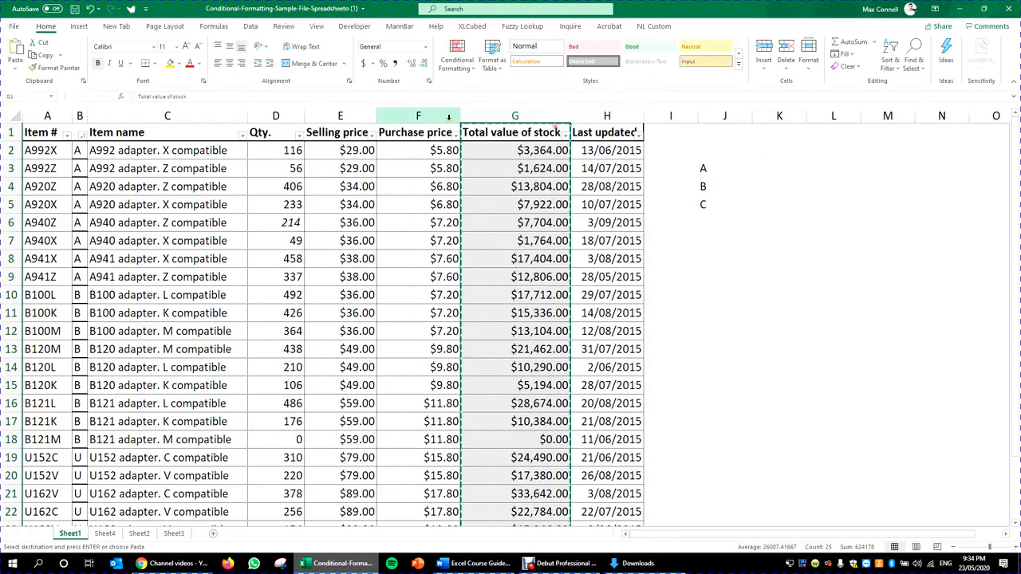
pyautogui.rightClick(448, 116)
pyautogui.click(486, 214)
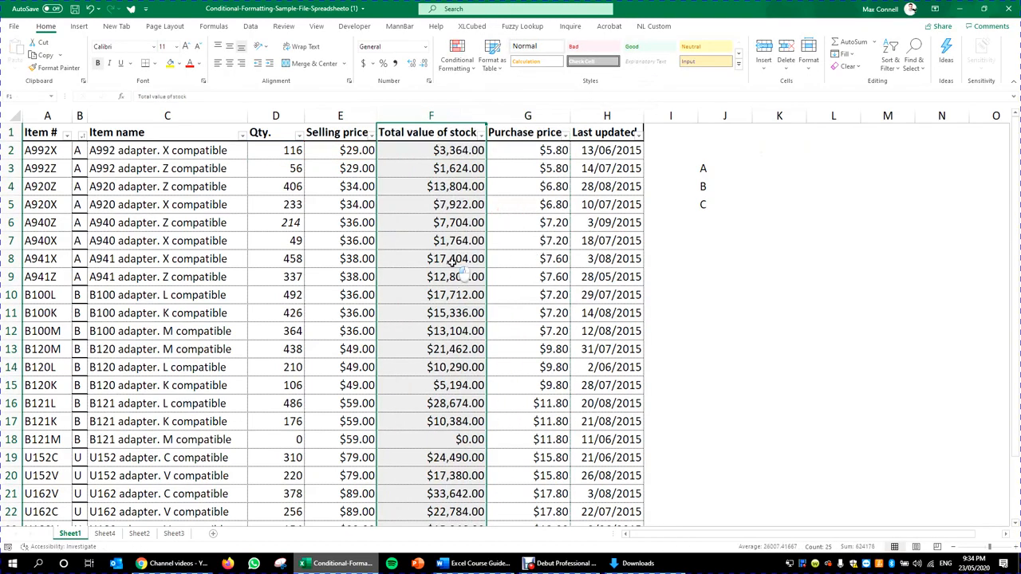
# - Check the formula in F2 and rename the Total value of stock header in F1 to Revenue
pyautogui.click(445, 152)
pyautogui.doubleClick(445, 152)
pyautogui.press('Escape')
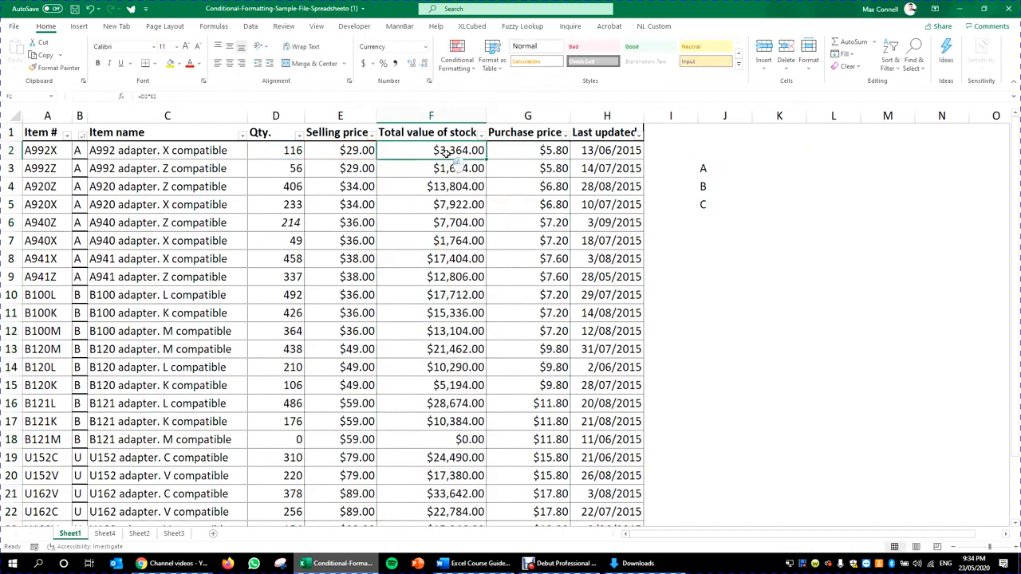
pyautogui.click(440, 134)
pyautogui.write('Revenue')
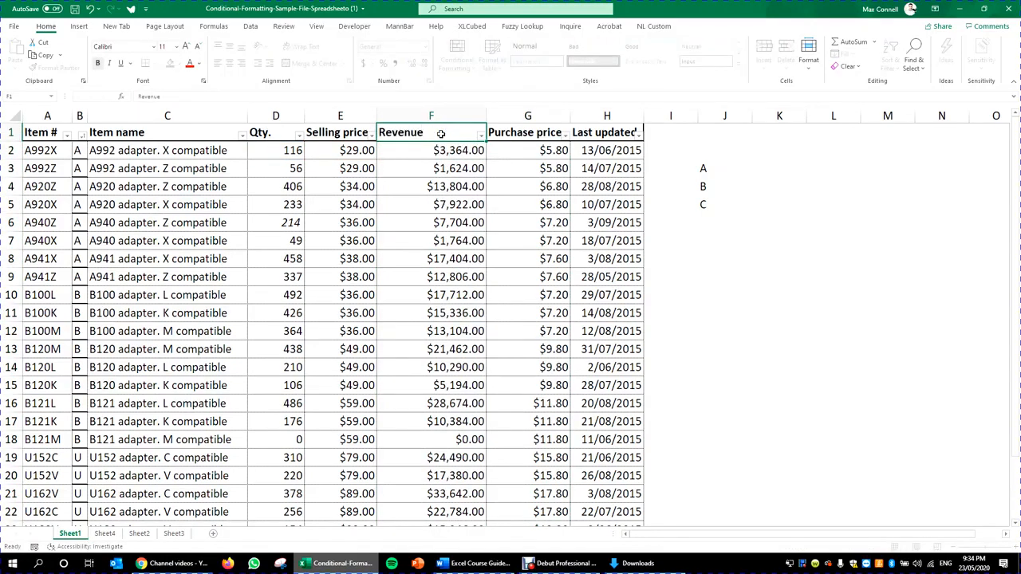
pyautogui.press('Return')
# - Check the Revenue formula in F2 and narrow column F to suit the shorter header
pyautogui.doubleClick(451, 151)
pyautogui.press('Escape')
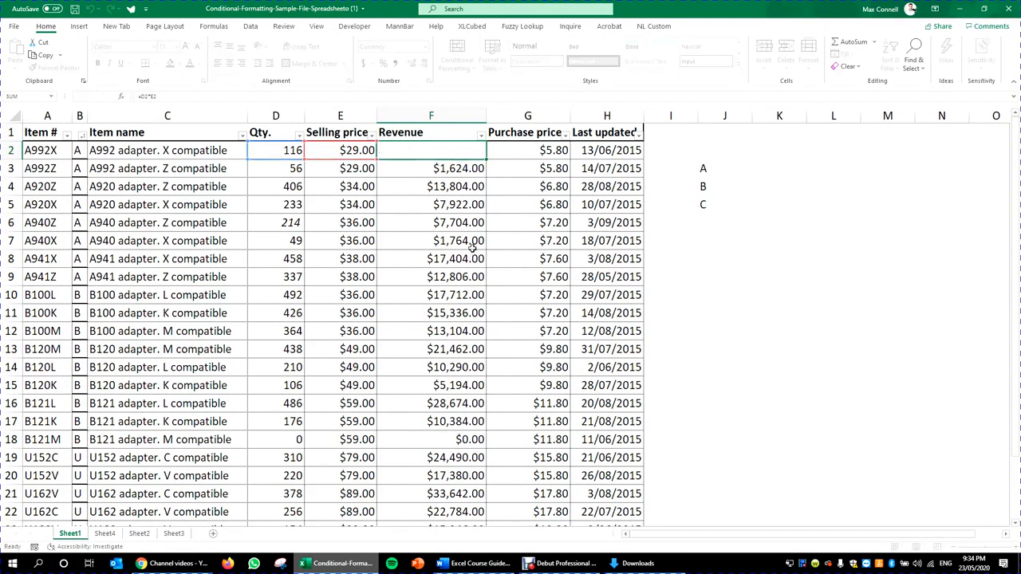
pyautogui.moveTo(486, 116); pyautogui.dragTo(454, 115)
# - Check the Purchase price formula in cell G2
pyautogui.click(479, 151)
pyautogui.write('=E2*0.2')
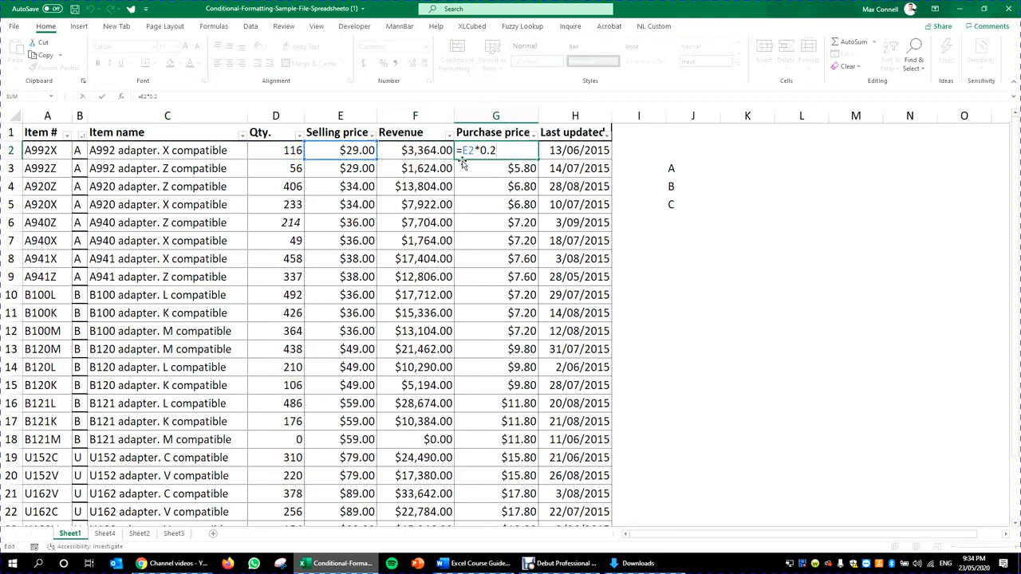
pyautogui.hotkey('ctrl', 'Return')
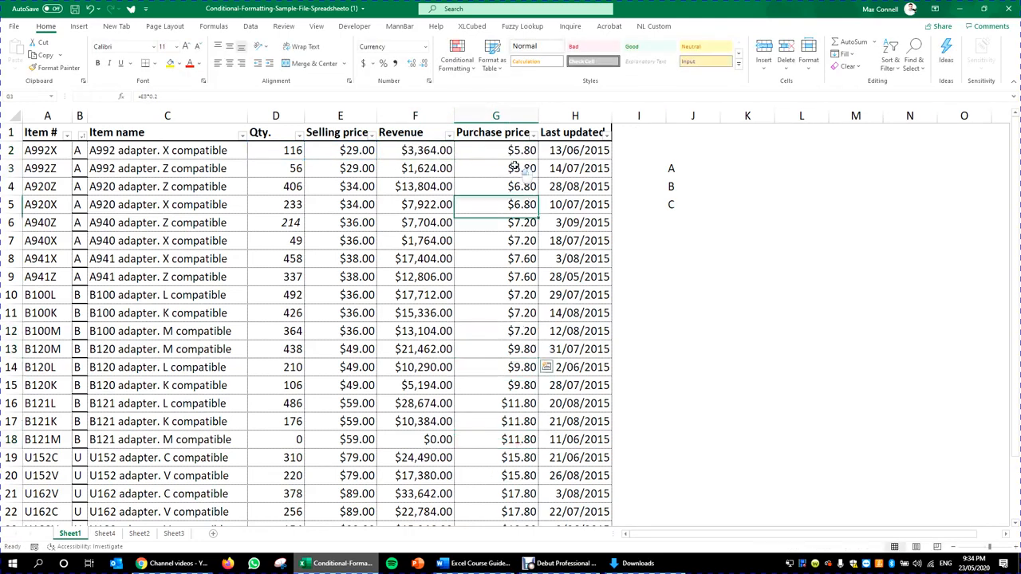
pyautogui.write('=randbtwe')
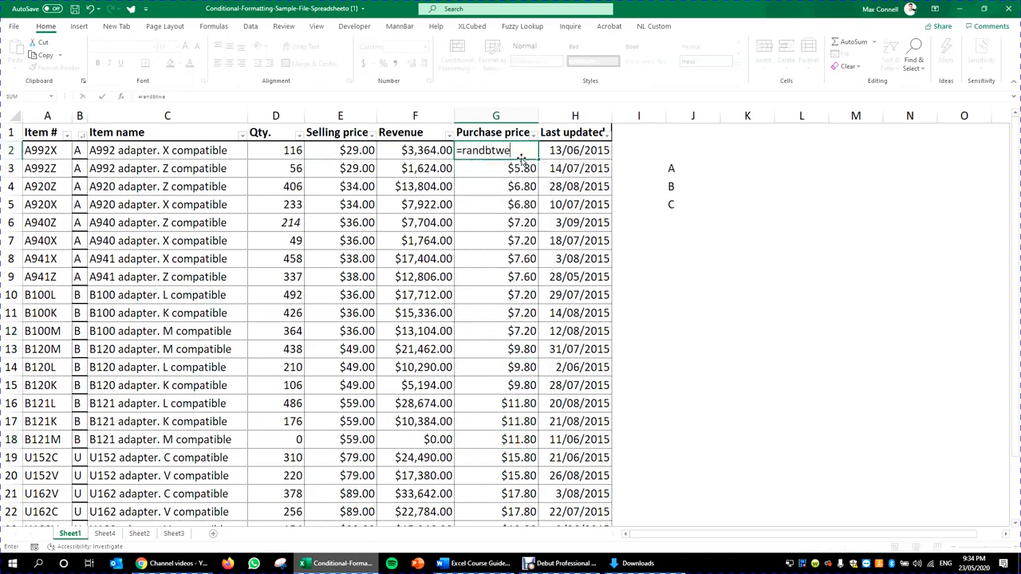
pyautogui.press('BackSpace')
pyautogui.press('BackSpace')
pyautogui.press('BackSpace')
pyautogui.write('etween')
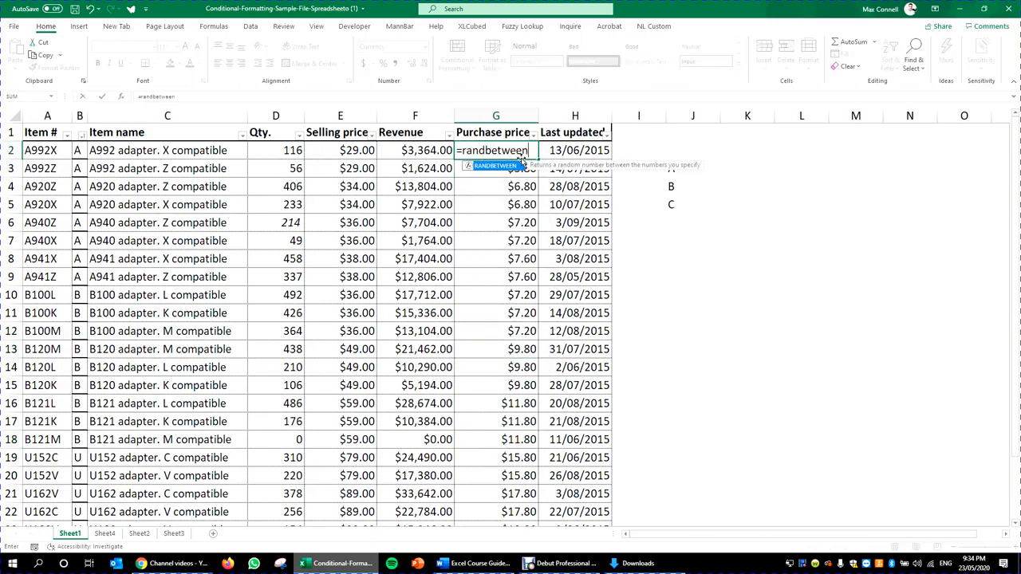
pyautogui.write('(0')
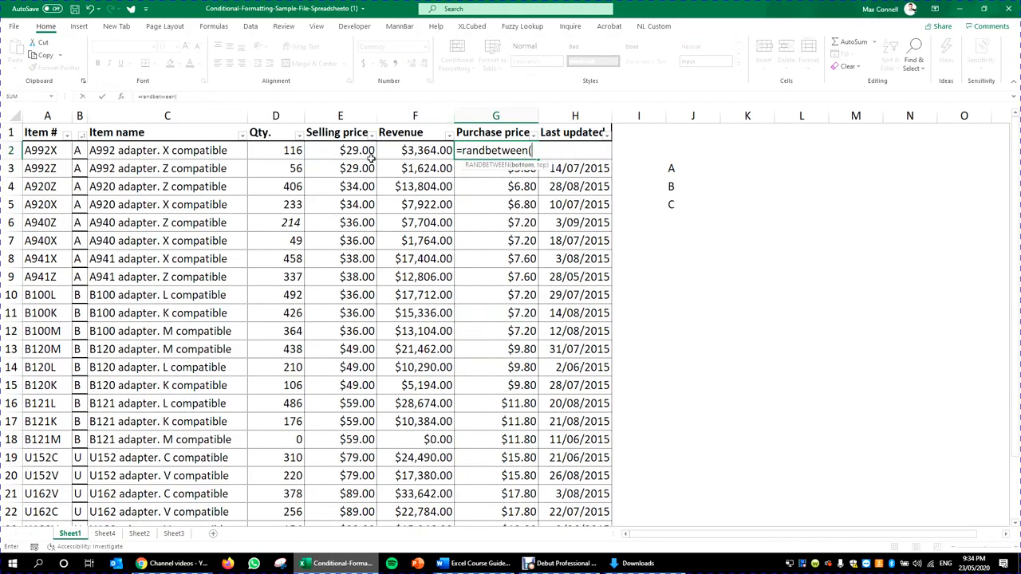
pyautogui.press('Escape')
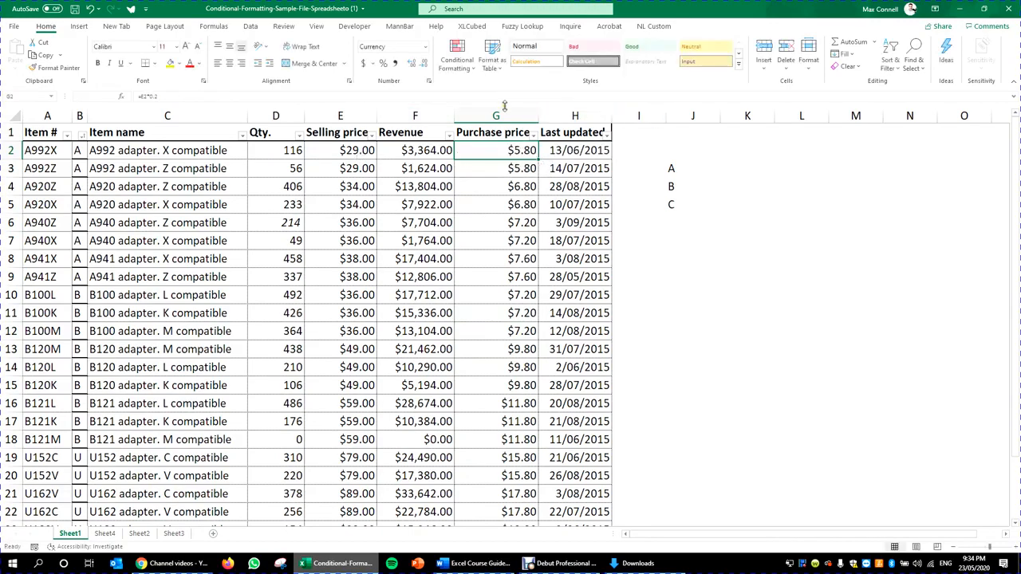
# - Insert a new column before Purchase price and give it the header COGS in G1
pyautogui.click(511, 116)
pyautogui.rightClick(511, 117)
pyautogui.click(570, 186)
pyautogui.click(496, 168)
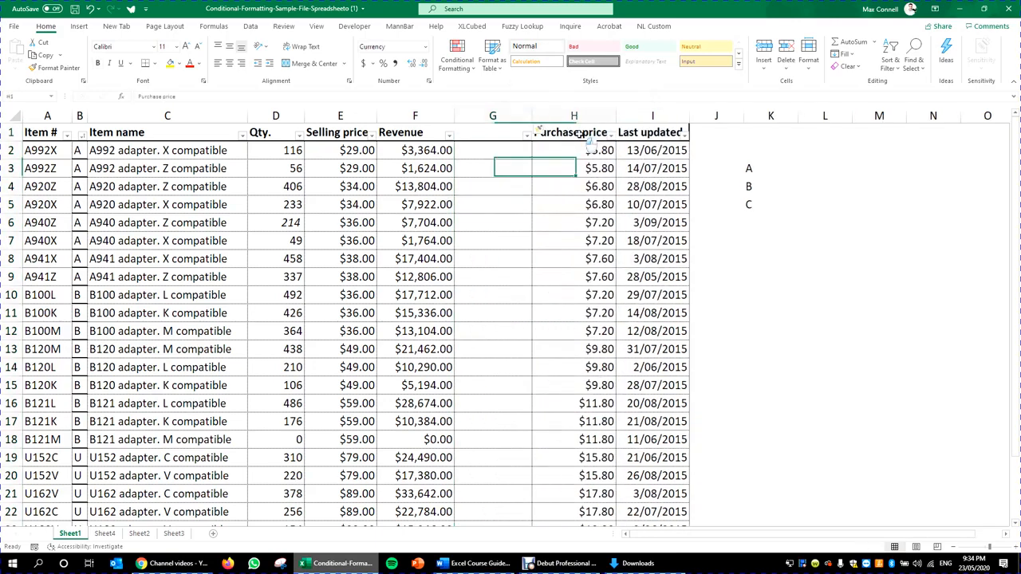
pyautogui.click(497, 130)
pyautogui.hotkey('ctrl', 'v')
pyautogui.write('COGS')
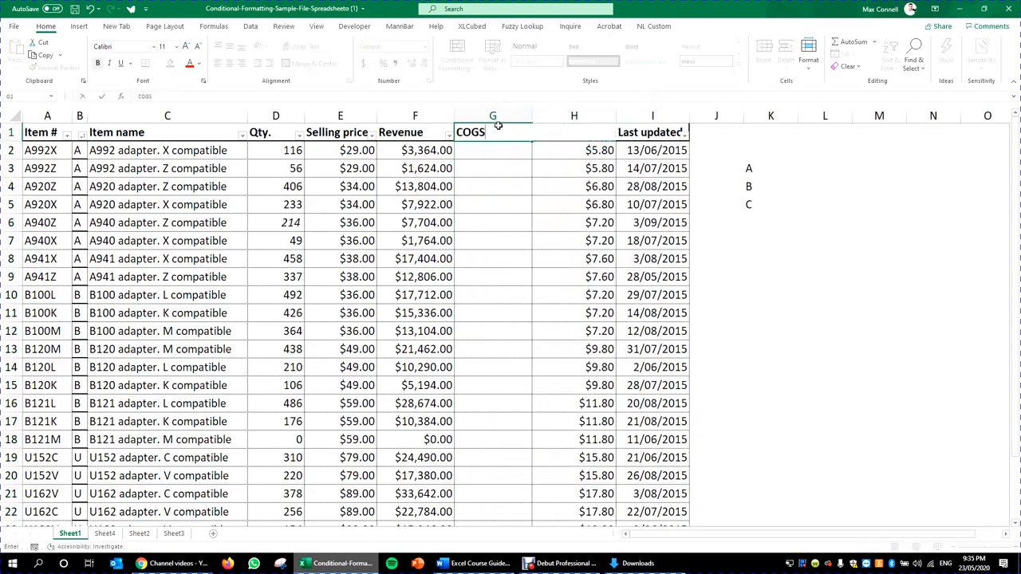
pyautogui.press('Return')
# - Enter the formula =RANDBETWEEN(0.1,0.3) in G2 and format the cell as a percentage
pyautogui.write('=ran')
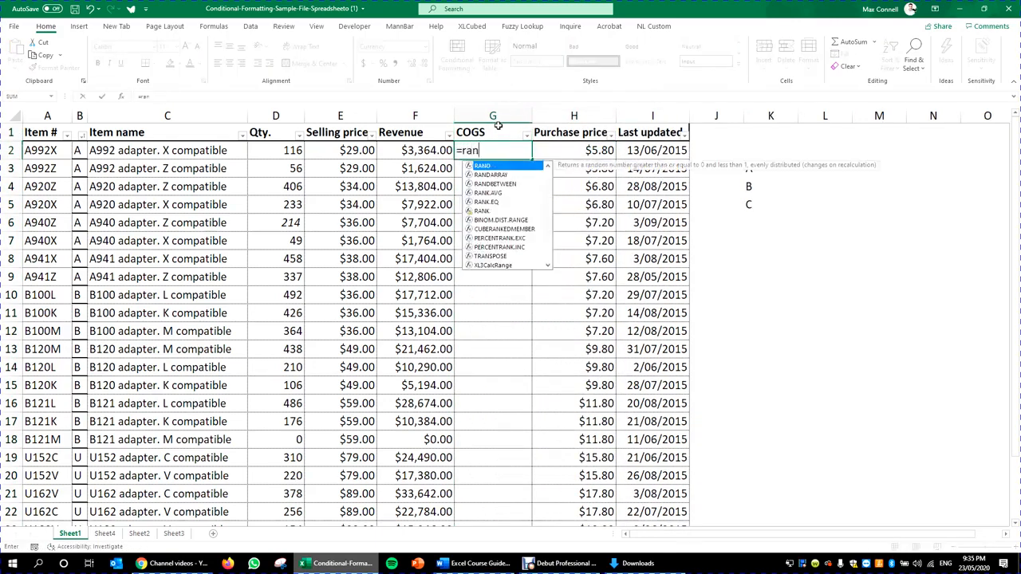
pyautogui.write('dbetween(')
pyautogui.press('Left')
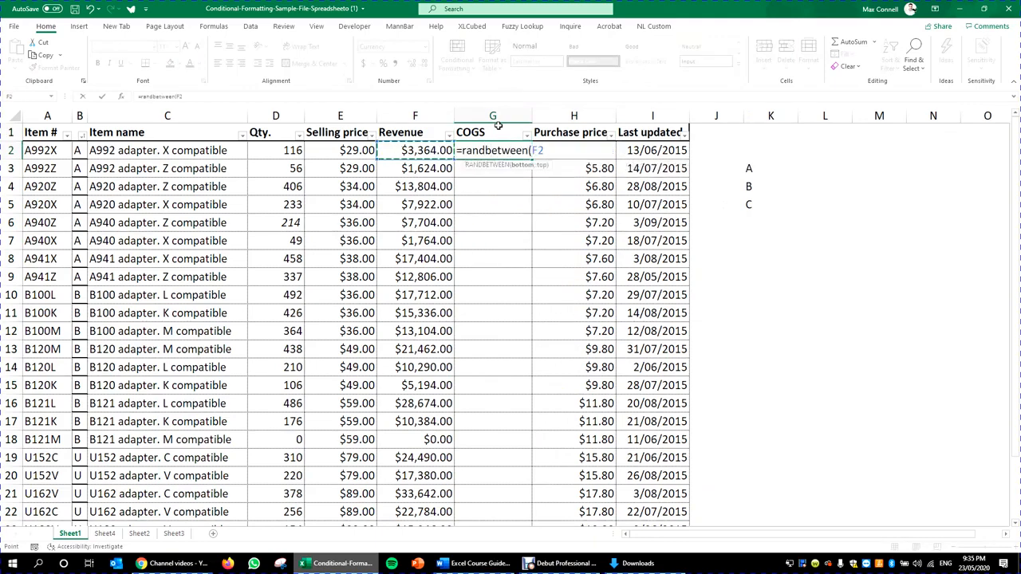
pyautogui.press('BackSpace')
pyautogui.press('BackSpace')
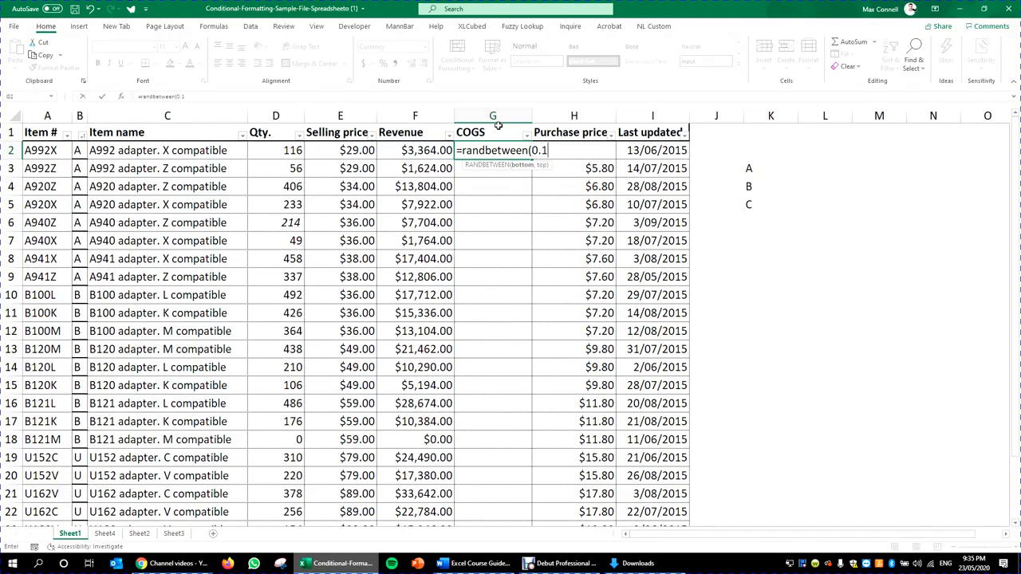
pyautogui.write('0.1,0.3)')
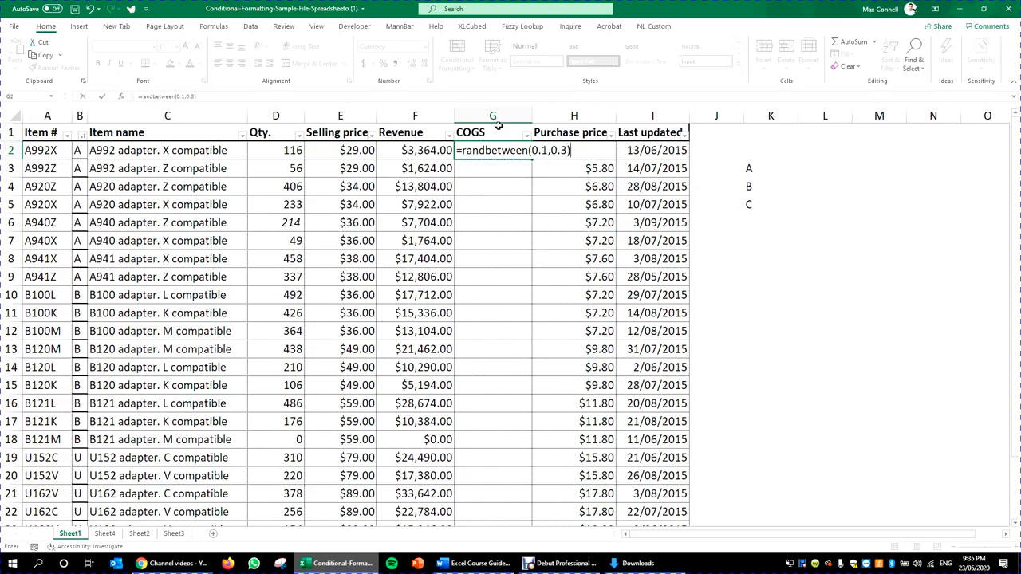
pyautogui.hotkey('ctrl', 'Return')
pyautogui.click(383, 63)
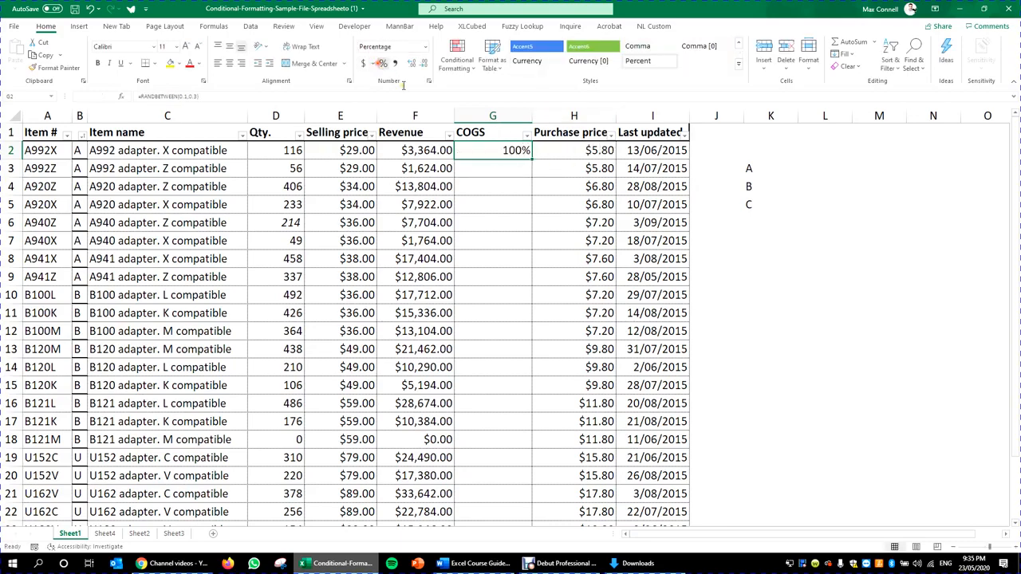
# - Check the RANDBETWEEN formula in G2 and change the cell's number format to comma style
pyautogui.click(264, 94)
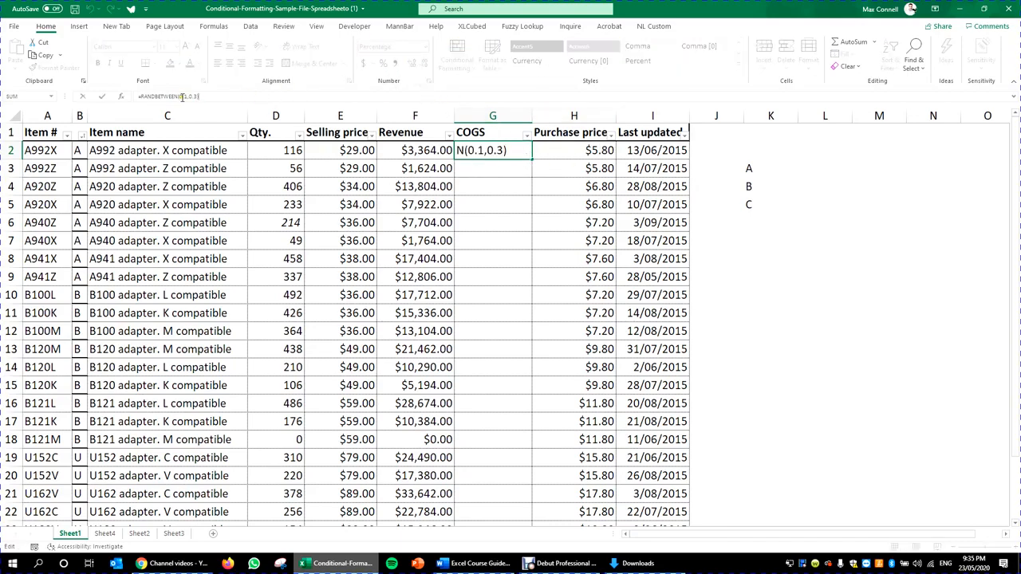
pyautogui.press('Escape')
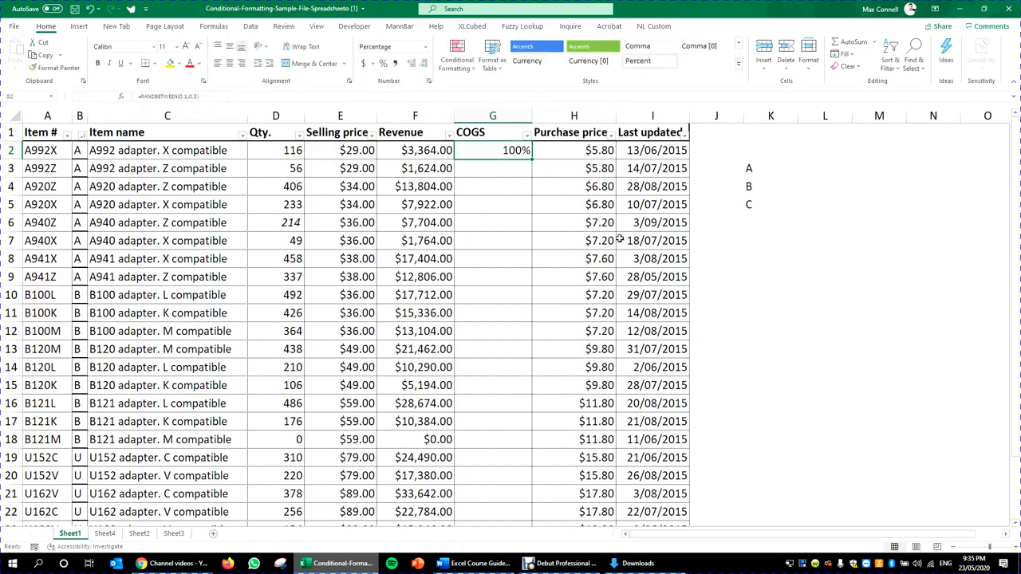
pyautogui.click(395, 63)
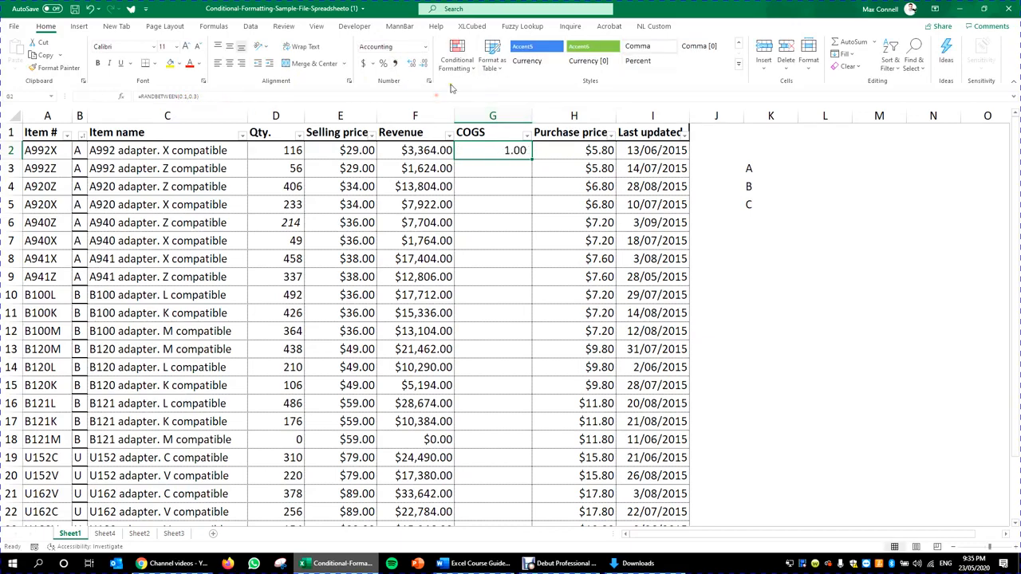
pyautogui.click(212, 98)
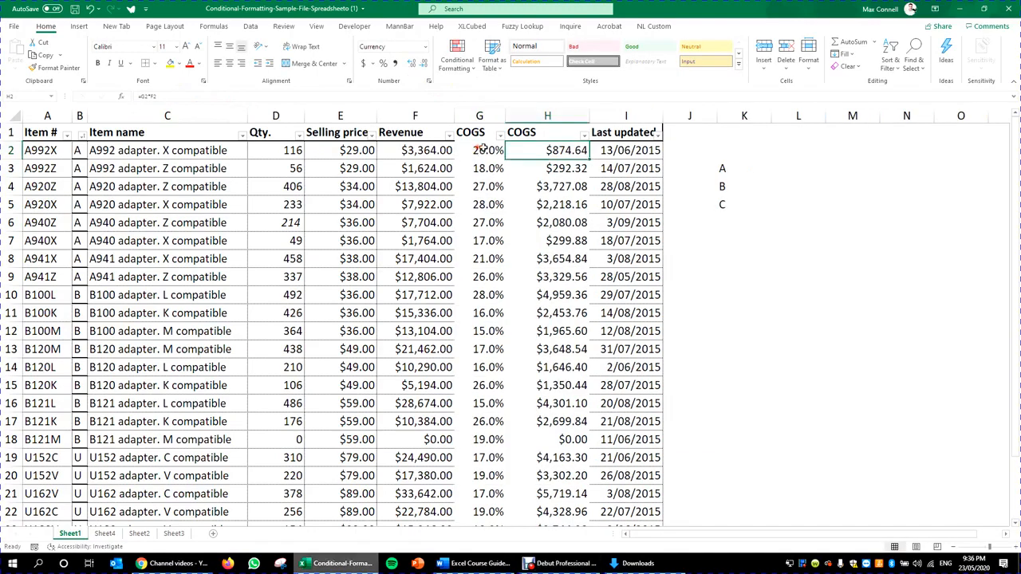
# - Examine the COGS percentages in column G and the Revenue and COGS amounts in row 2
pyautogui.click(483, 150)
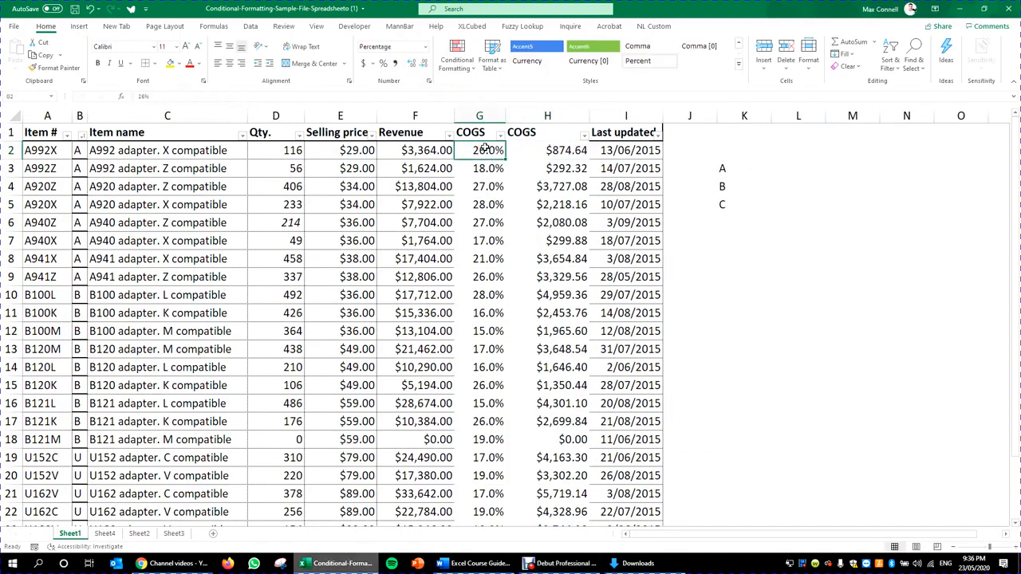
pyautogui.click(485, 204)
pyautogui.click(502, 152)
pyautogui.click(415, 151)
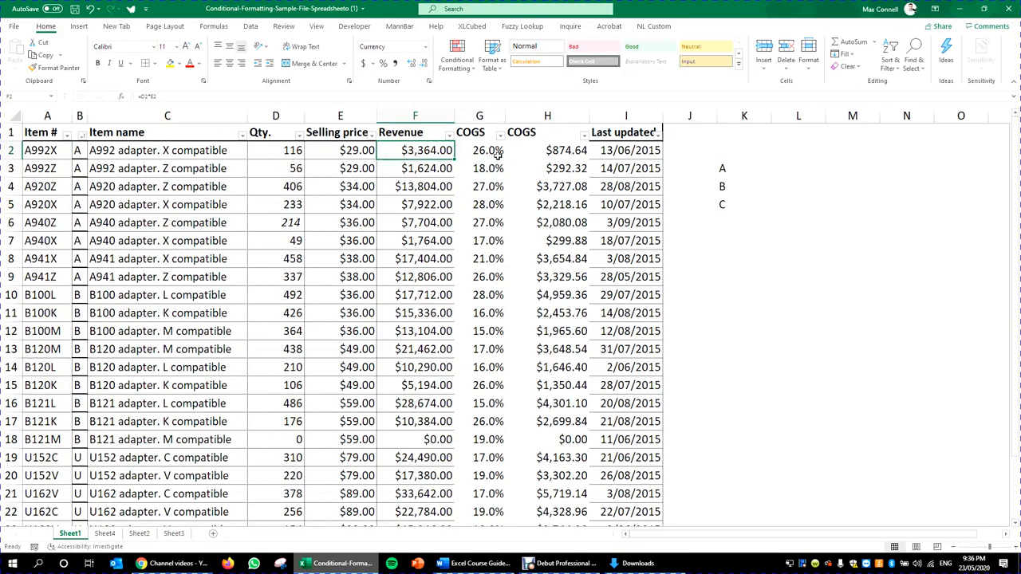
pyautogui.click(558, 150)
# - Narrow the COGS amount column H and insert an empty column before Last updated
pyautogui.moveTo(581, 117); pyautogui.dragTo(552, 117)
pyautogui.click(547, 168)
pyautogui.click(595, 115)
pyautogui.rightClick(592, 117)
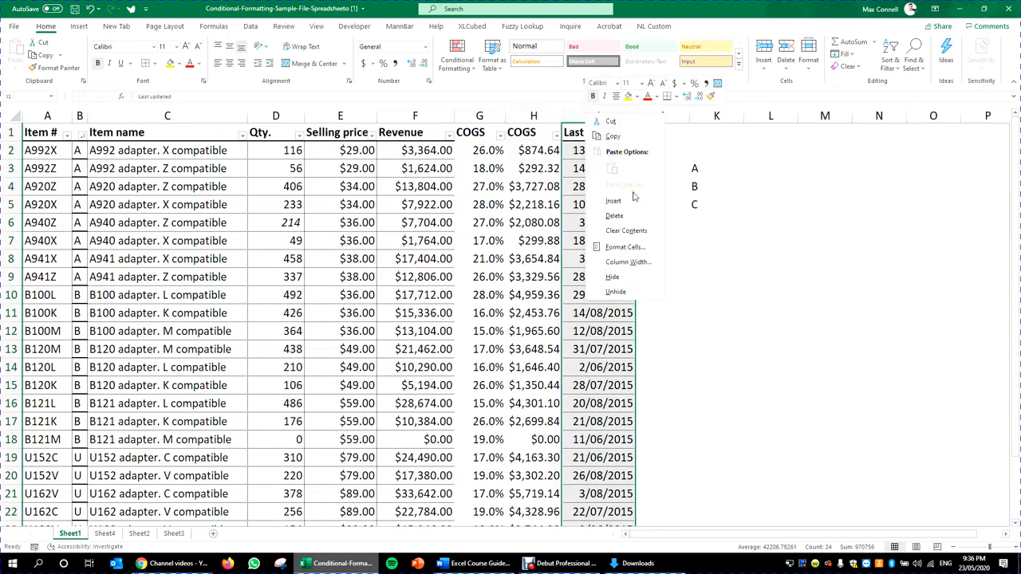
pyautogui.click(613, 200)
pyautogui.click(586, 133)
# - Copy the COGS header from H1 into I1 and rename the copy to GP
pyautogui.click(533, 132)
pyautogui.hotkey('ctrl', 'c')
pyautogui.click(612, 133)
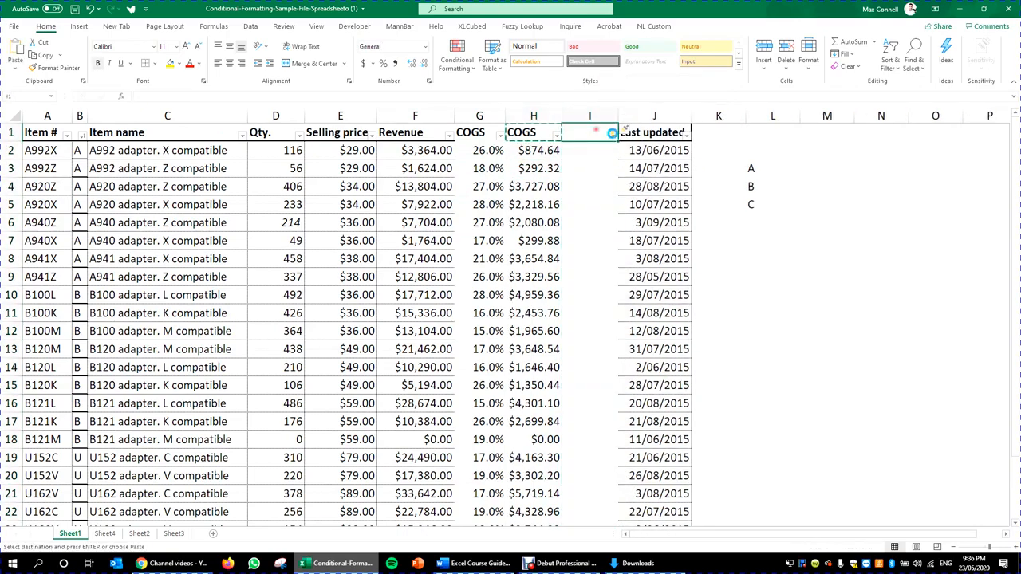
pyautogui.hotkey('ctrl', 'v')
pyautogui.write('GP')
pyautogui.press('Return')
# - Calculate GP in I2 as Revenue minus COGS (=F2-H2) and fill the formula down the column
pyautogui.write('=')
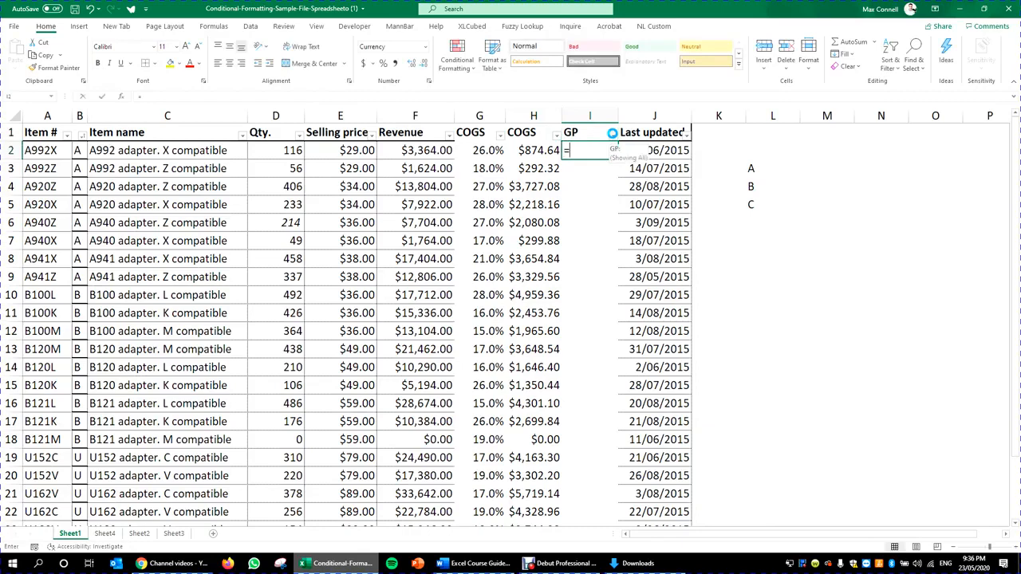
pyautogui.press('Left')
pyautogui.press('Left')
pyautogui.press('Left')
pyautogui.write('-')
pyautogui.press('Left')
pyautogui.hotkey('ctrl', 'Return')
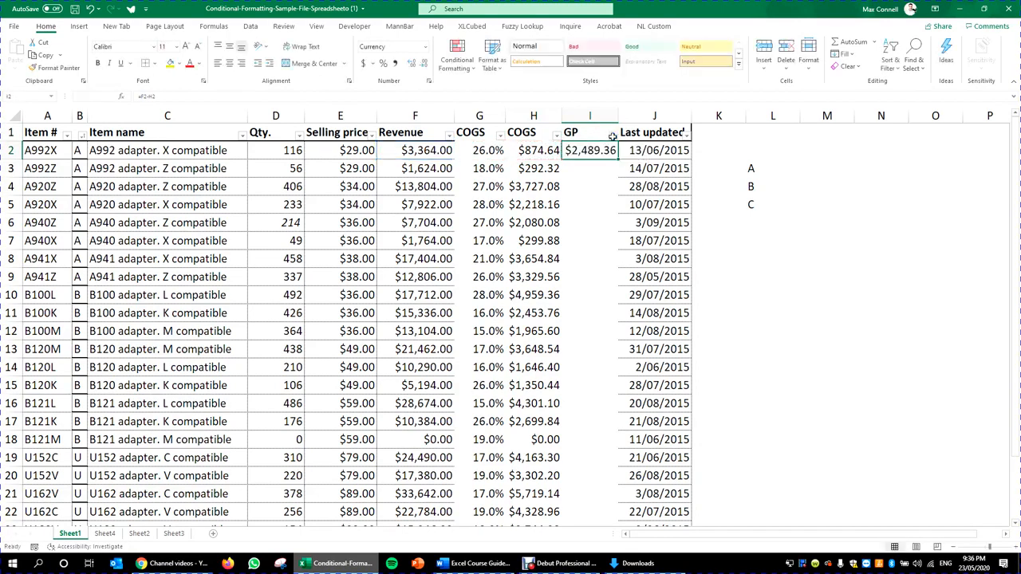
pyautogui.doubleClick(618, 160)
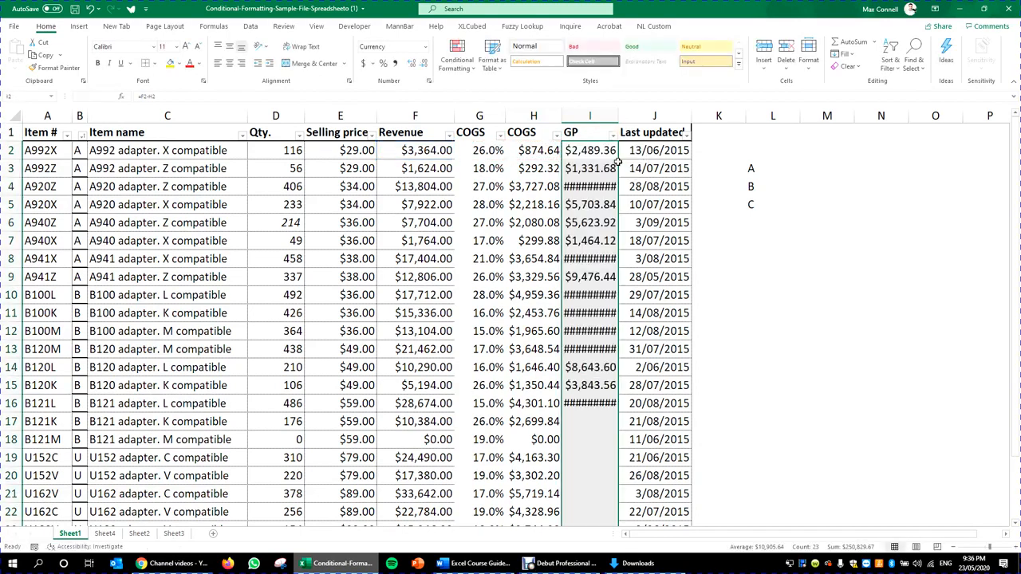
# - Reduce the font size of the GP values by two steps so that they fit the column
pyautogui.click(198, 46)
pyautogui.click(198, 45)
pyautogui.click(686, 231)
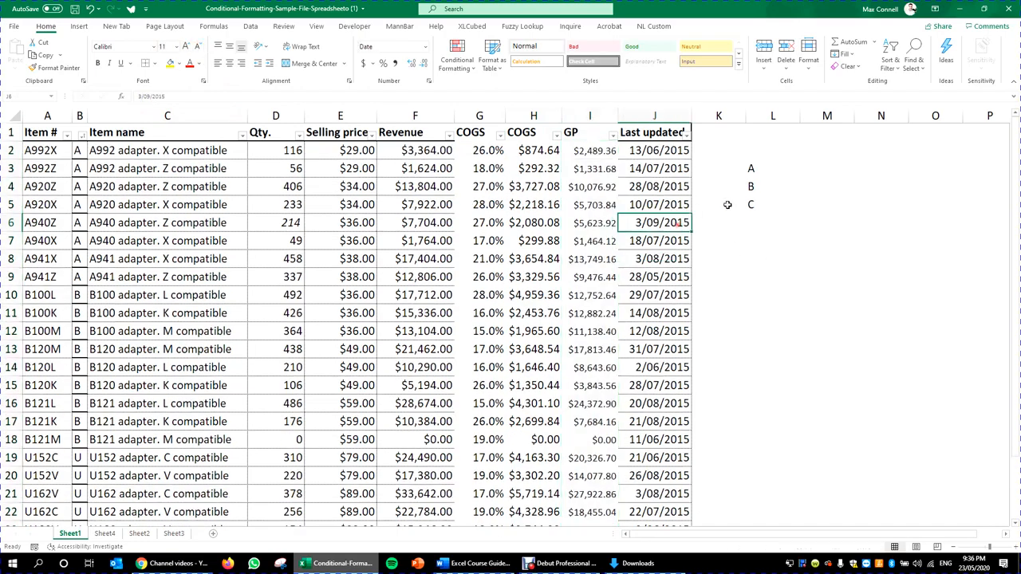
# - Copy the Revenue header into M2 above the group labels and narrow column L
pyautogui.click(754, 156)
pyautogui.click(422, 132)
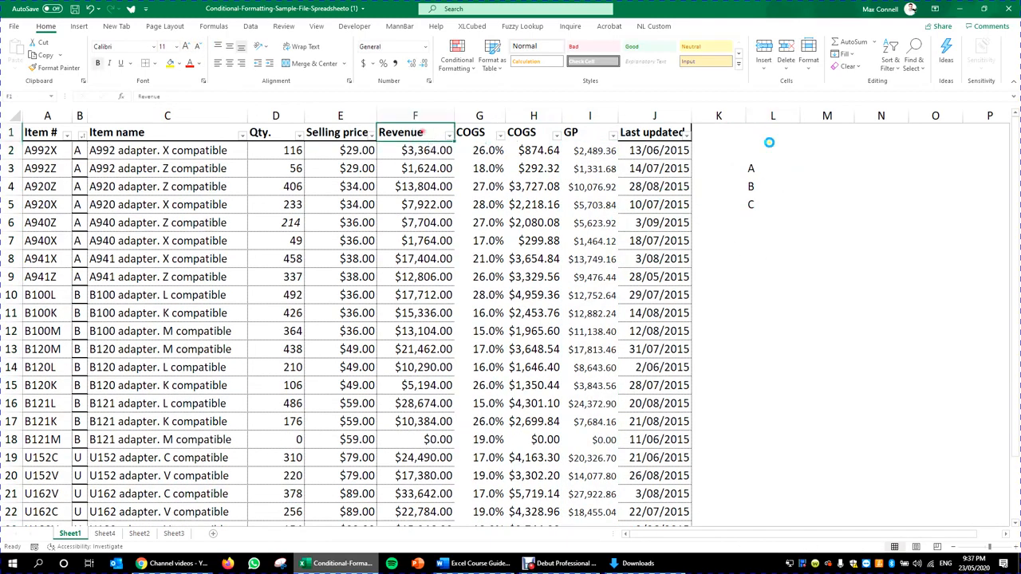
pyautogui.click(827, 150)
pyautogui.hotkey('ctrl', 'v')
pyautogui.click(880, 186)
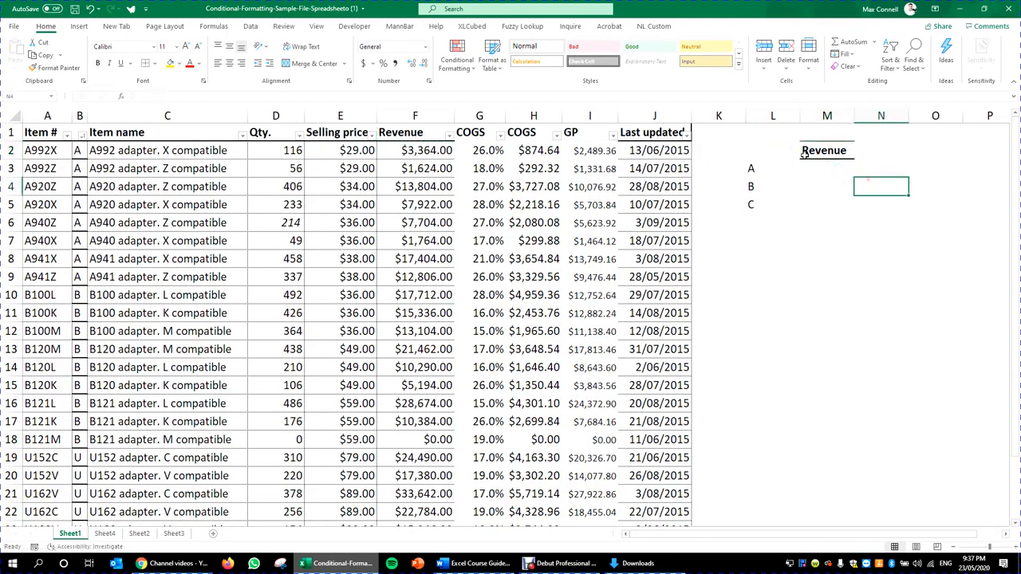
pyautogui.moveTo(800, 116); pyautogui.dragTo(771, 117)
# - Copy the GP header into N2 beside the Revenue heading and centre it
pyautogui.click(422, 133)
pyautogui.click(527, 132)
pyautogui.click(603, 134)
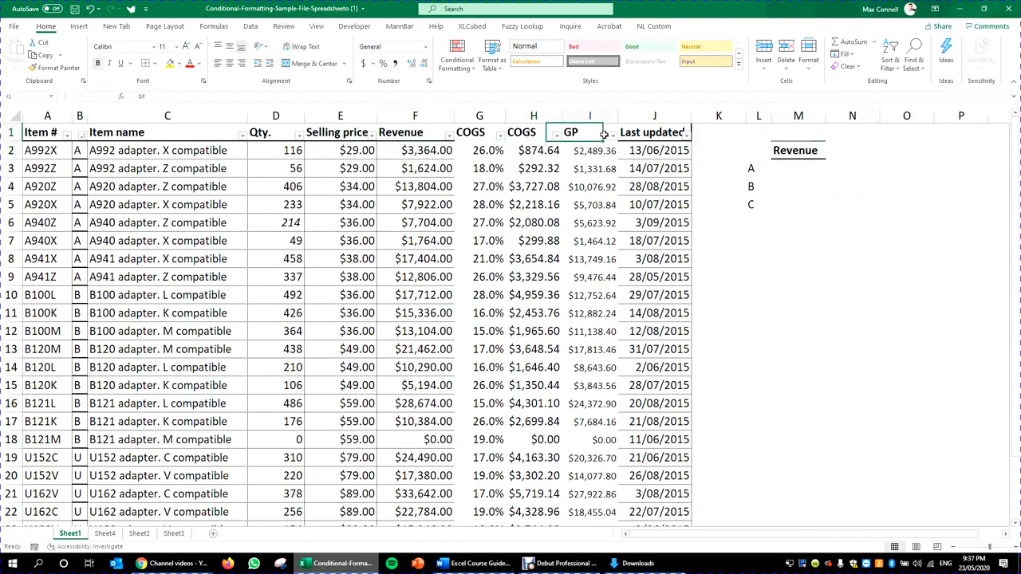
pyautogui.hotkey('ctrl', 'c')
pyautogui.click(839, 153)
pyautogui.hotkey('ctrl', 'v')
pyautogui.press('Escape')
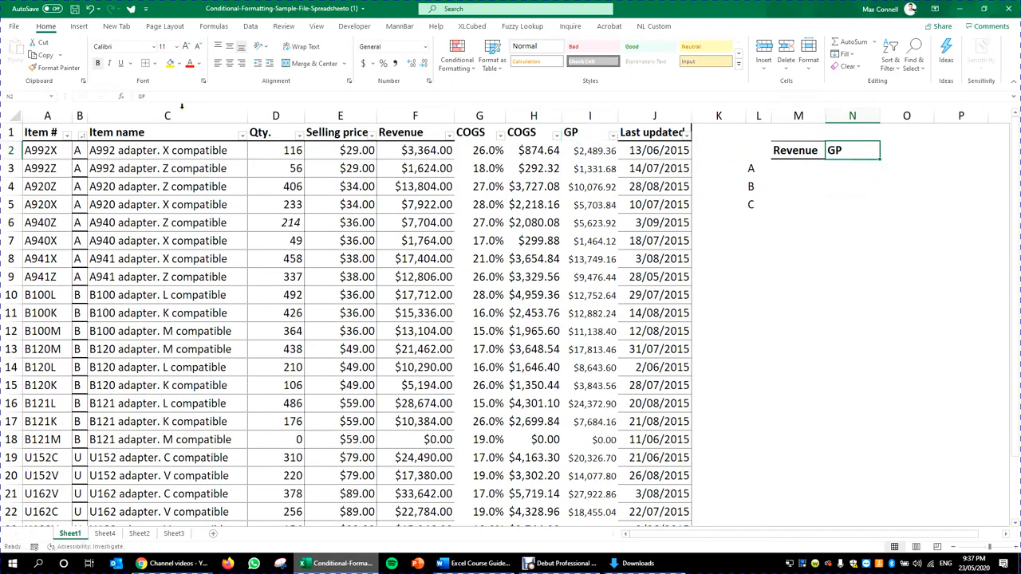
pyautogui.click(229, 63)
pyautogui.click(811, 222)
pyautogui.click(798, 169)
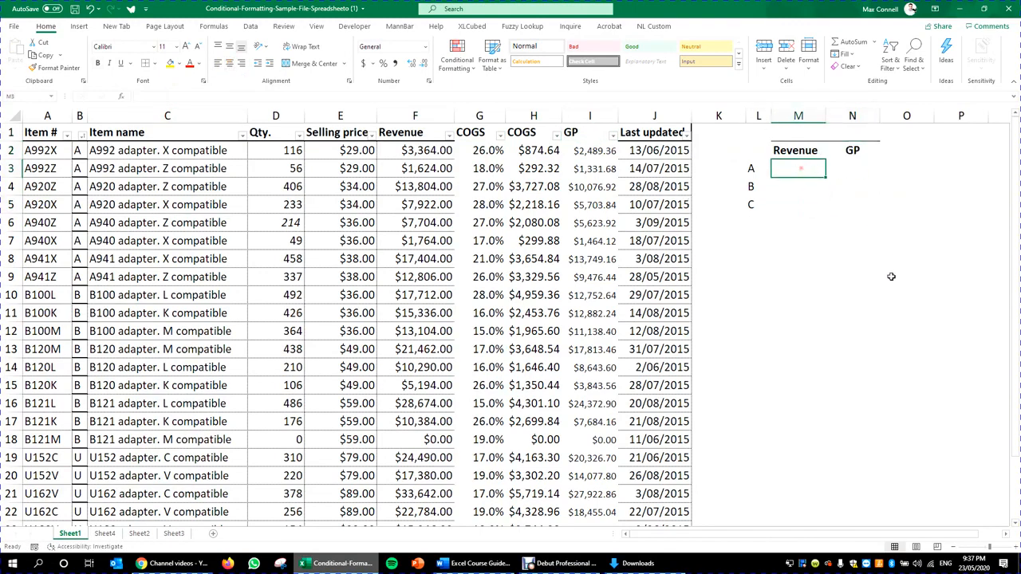
pyautogui.click(891, 276)
pyautogui.click(845, 215)
pyautogui.click(786, 171)
pyautogui.click(754, 204)
pyautogui.click(741, 226)
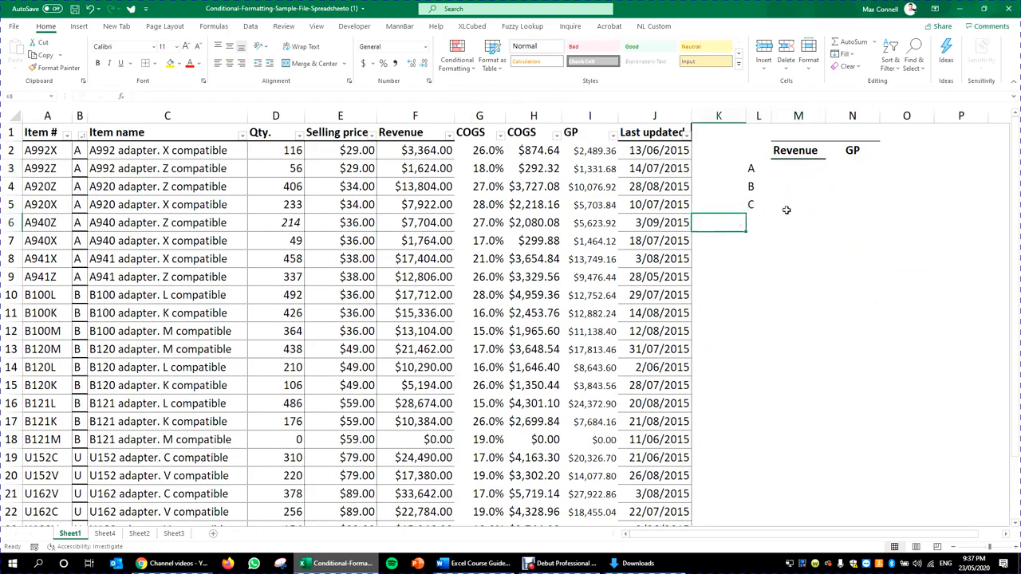
pyautogui.click(751, 174)
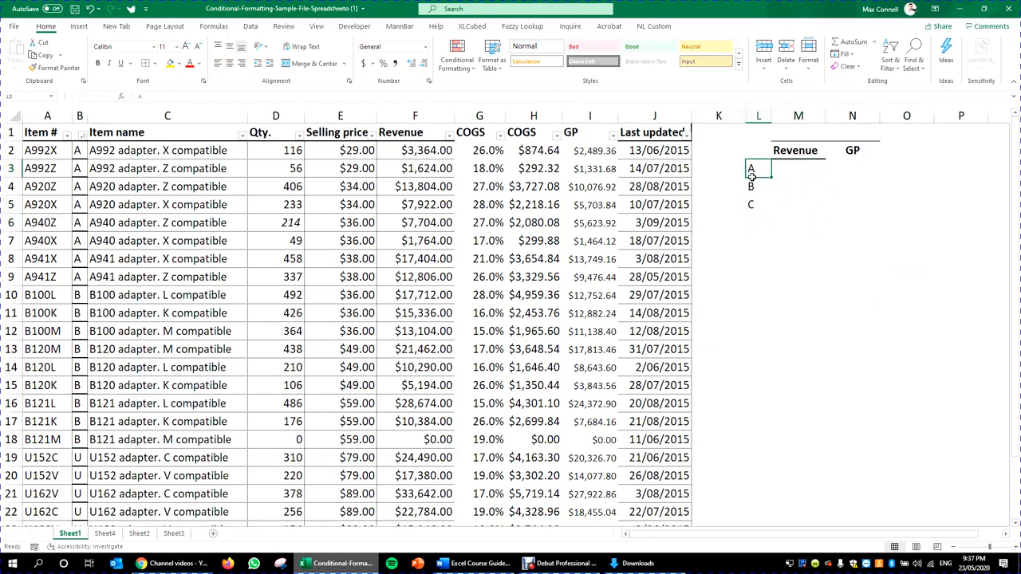
pyautogui.click(612, 156)
pyautogui.click(798, 220)
# - Enter the number 1 in cell L7 below the group labels
pyautogui.click(758, 242)
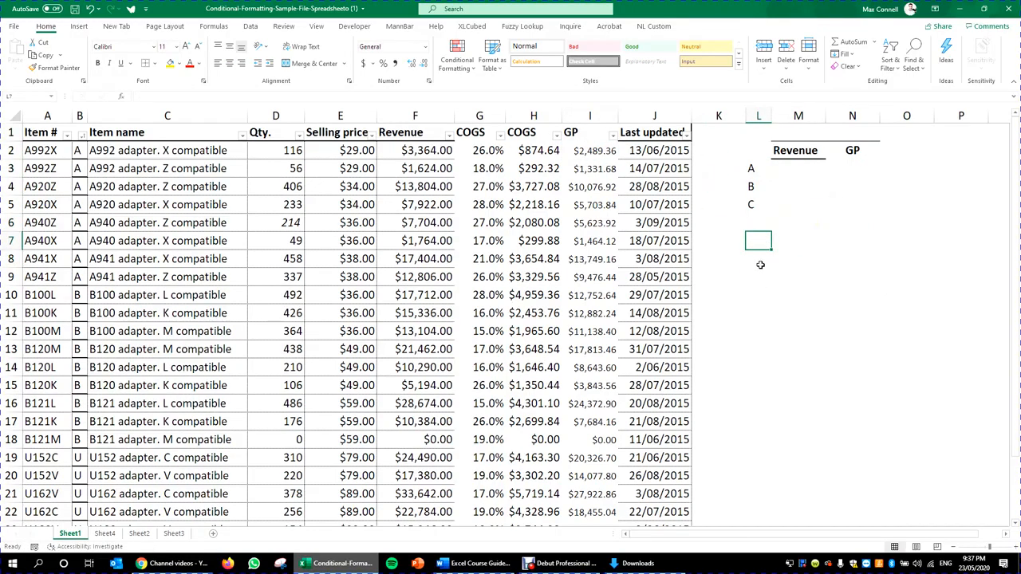
pyautogui.write('1')
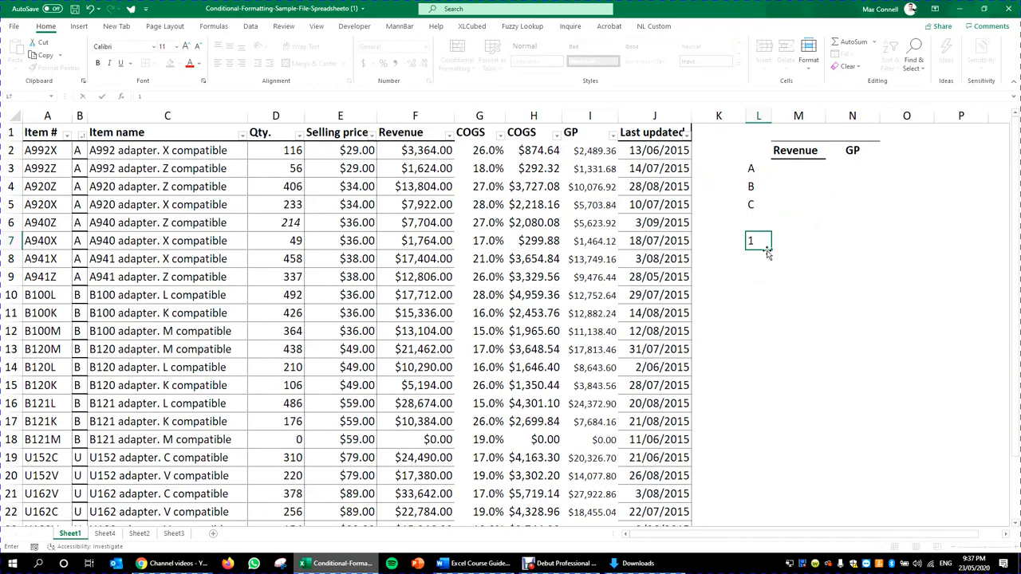
pyautogui.hotkey('ctrl', 'Return')
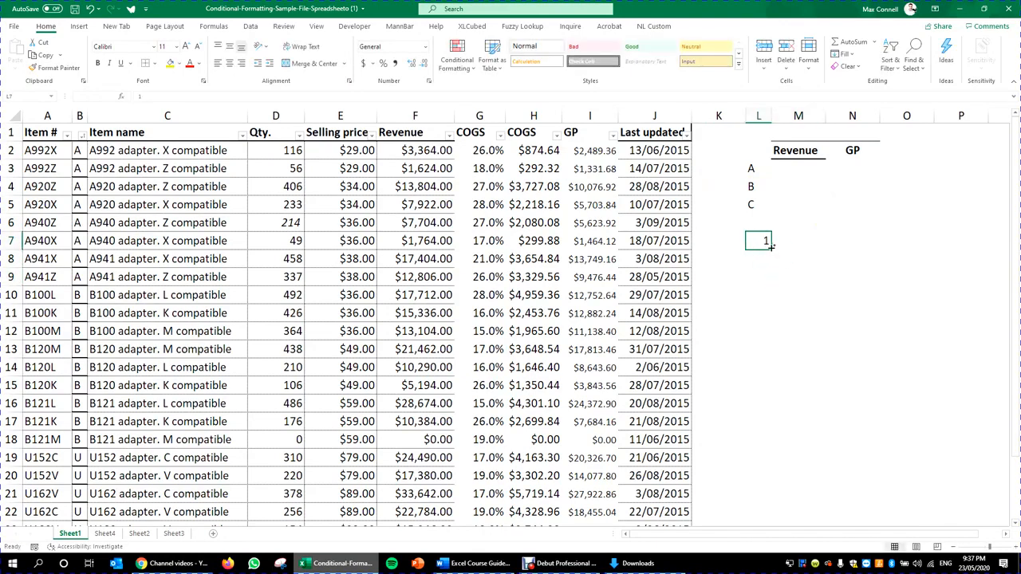
# - Fill the series down from L7 so that L7:L11 holds the numbers 1 to 5, and centre them
pyautogui.moveTo(771, 247); pyautogui.dragTo(767, 371)
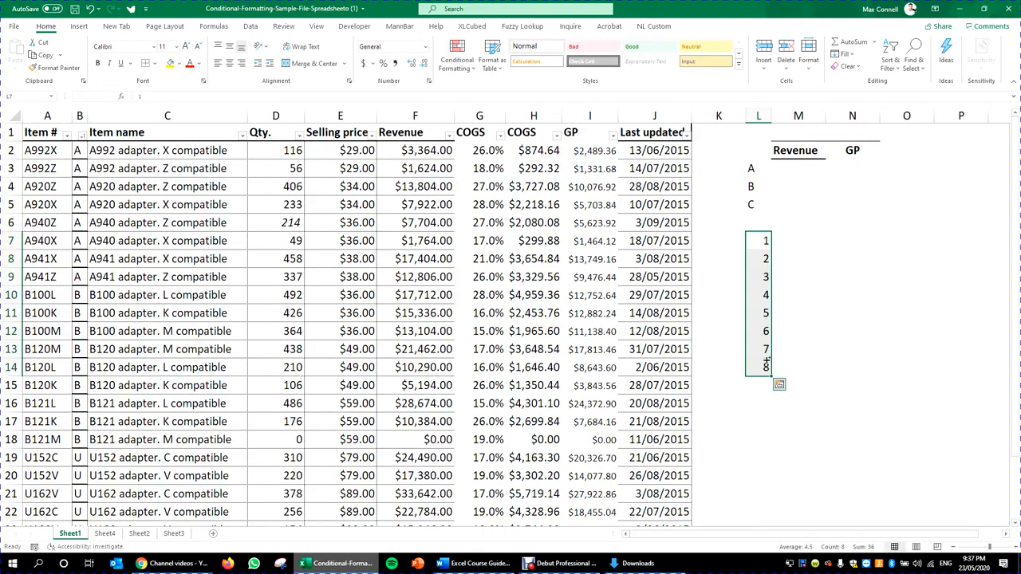
pyautogui.moveTo(756, 330); pyautogui.dragTo(765, 365)
pyautogui.press('Delete')
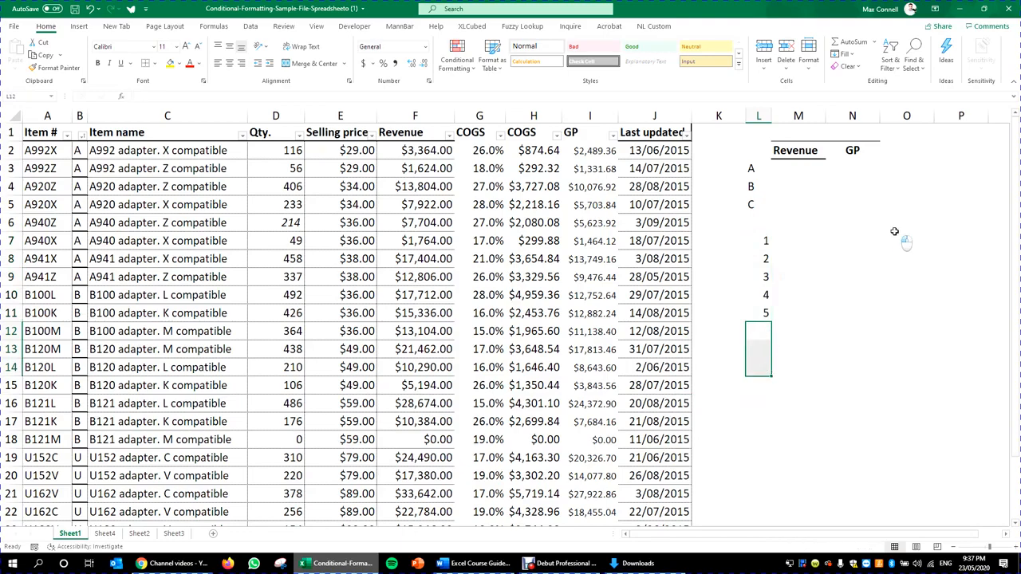
pyautogui.moveTo(755, 241); pyautogui.dragTo(753, 313)
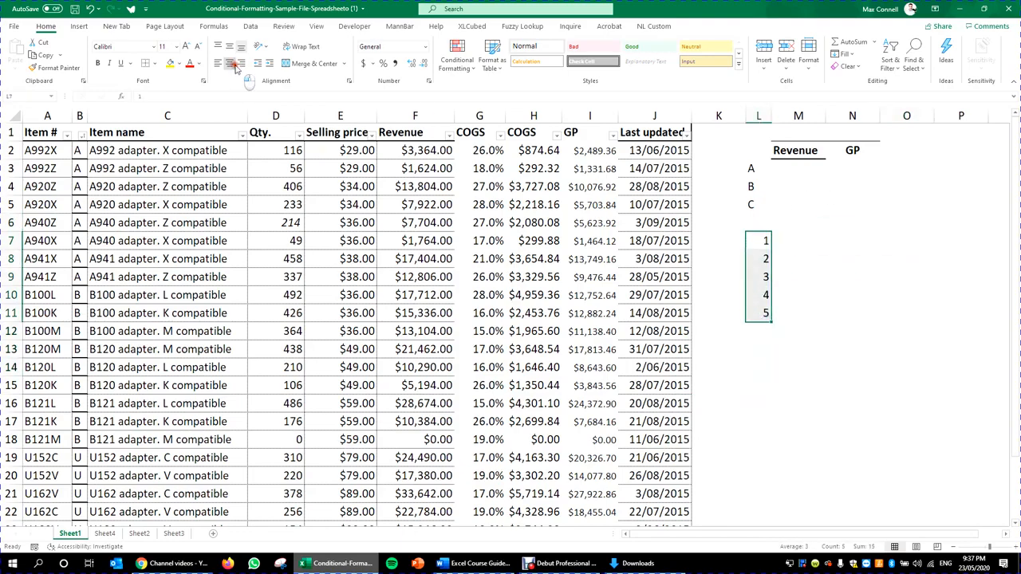
pyautogui.click(845, 277)
pyautogui.click(858, 212)
# - Apply the formatting of the Revenue heading in M2 to the GP heading in N2
pyautogui.click(813, 150)
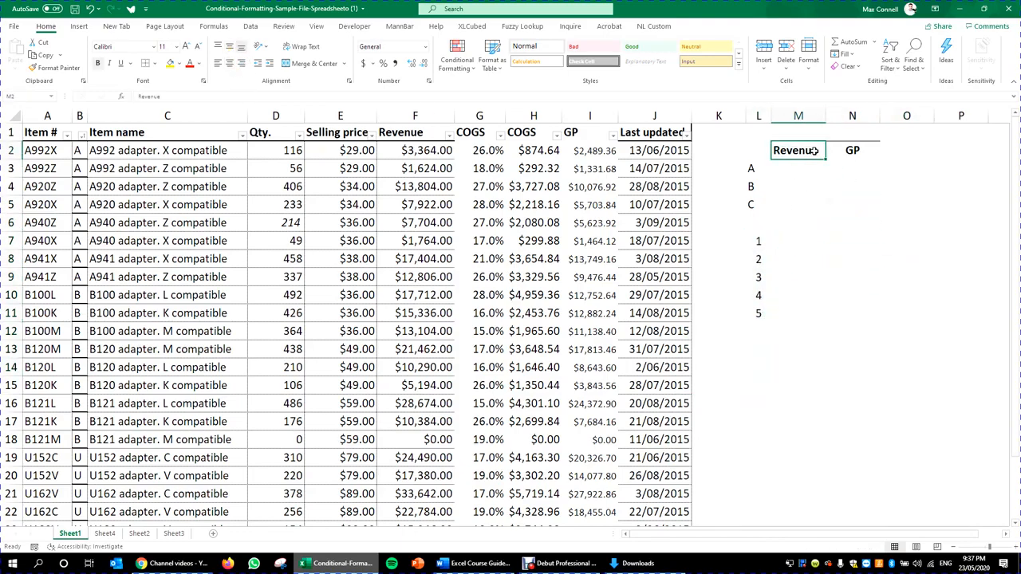
pyautogui.click(56, 70)
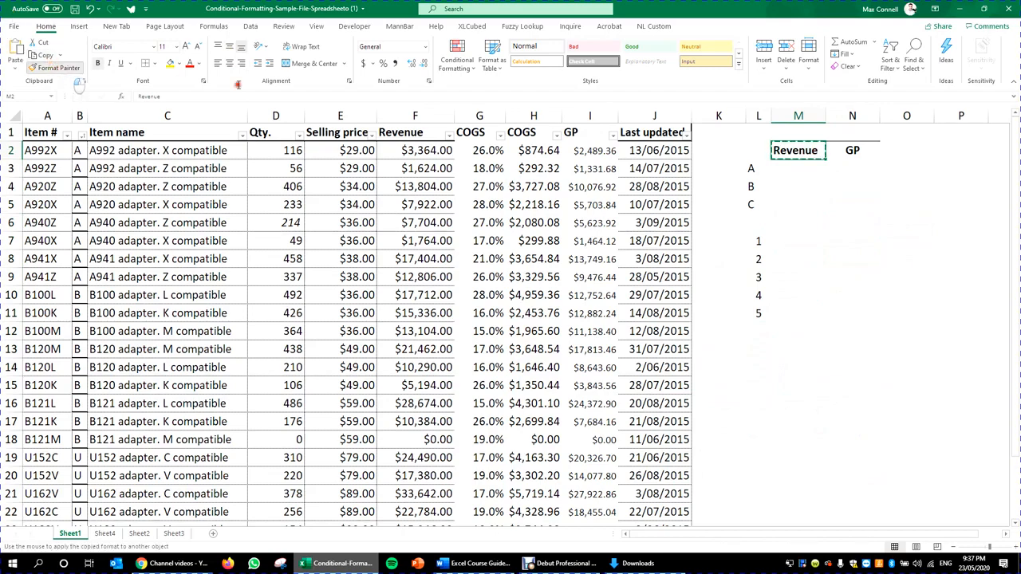
pyautogui.click(863, 154)
# - Copy the Revenue and GP headings to M6:N6 above the numbered list and move that whole block down one row
pyautogui.moveTo(810, 154); pyautogui.dragTo(837, 153)
pyautogui.hotkey('ctrl', 'c')
pyautogui.click(792, 230)
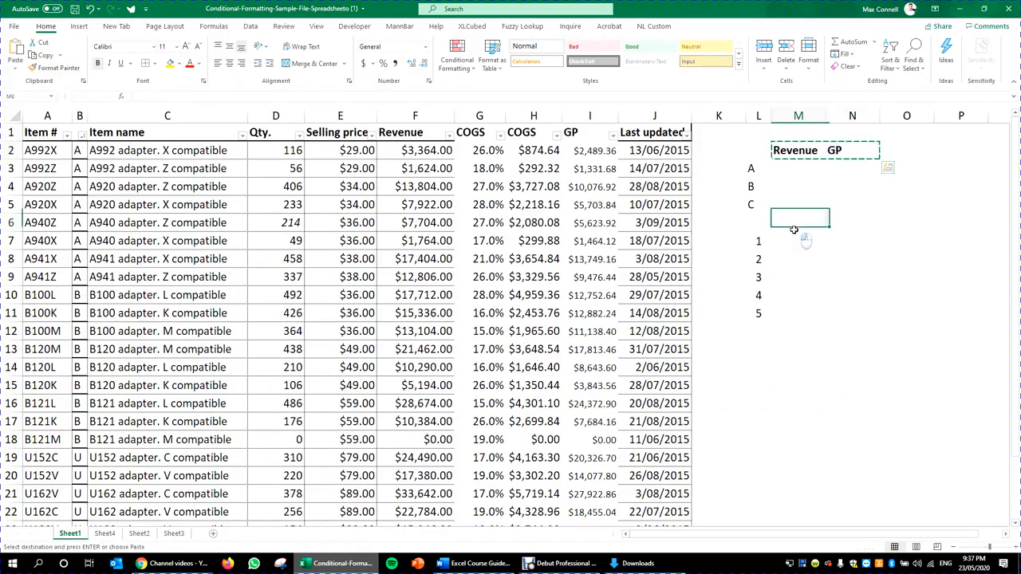
pyautogui.hotkey('ctrl', 'v')
pyautogui.click(820, 258)
pyautogui.press('Escape')
pyautogui.moveTo(760, 224); pyautogui.dragTo(857, 339)
pyautogui.click(830, 389)
pyautogui.moveTo(839, 182); pyautogui.dragTo(831, 170)
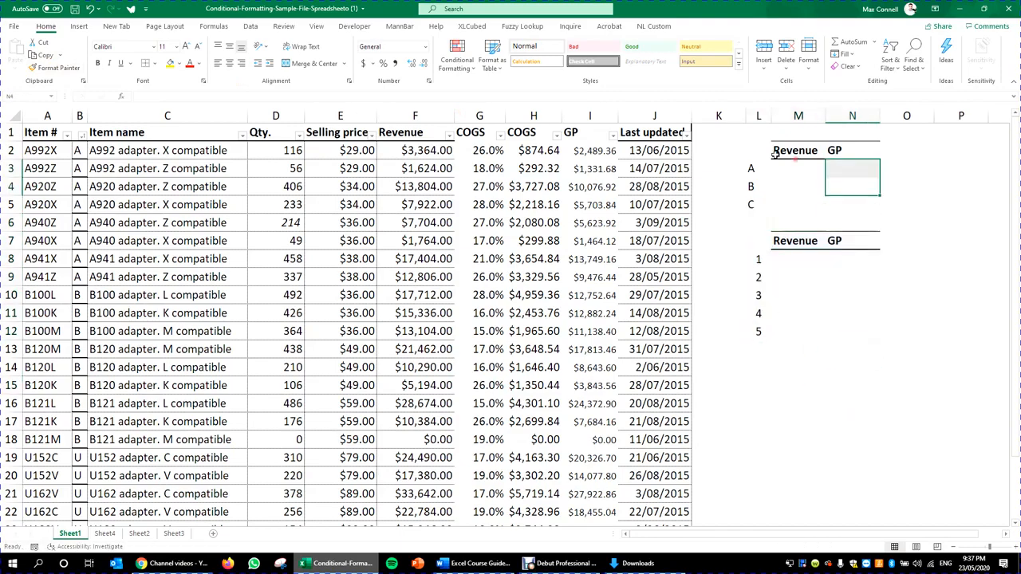
# - Write the formula =SUMIF(B:B,L3,F:F) in M3 to sum the revenue of group A
pyautogui.click(779, 169)
pyautogui.write('=sumif(')
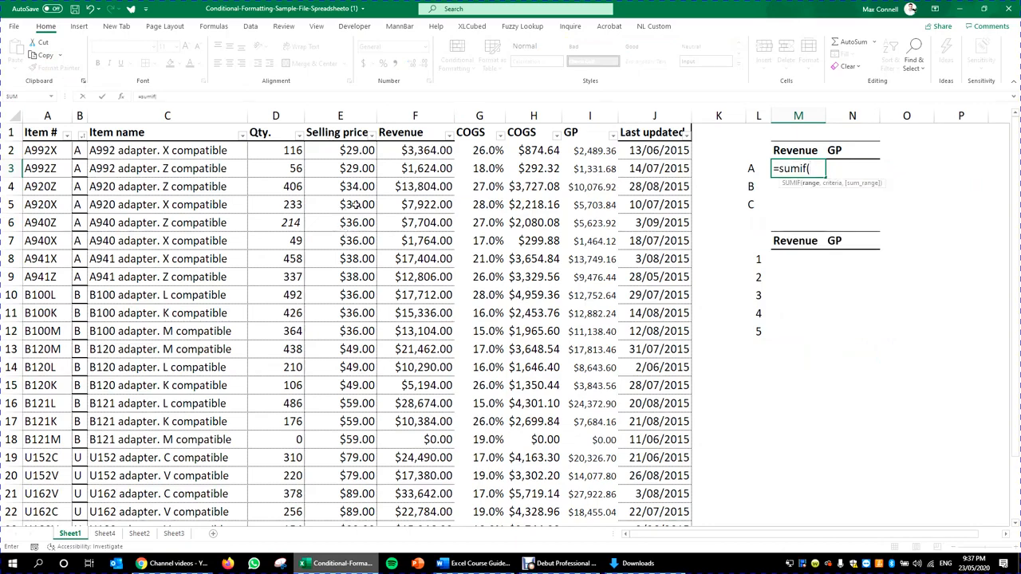
pyautogui.click(80, 116)
pyautogui.write(',')
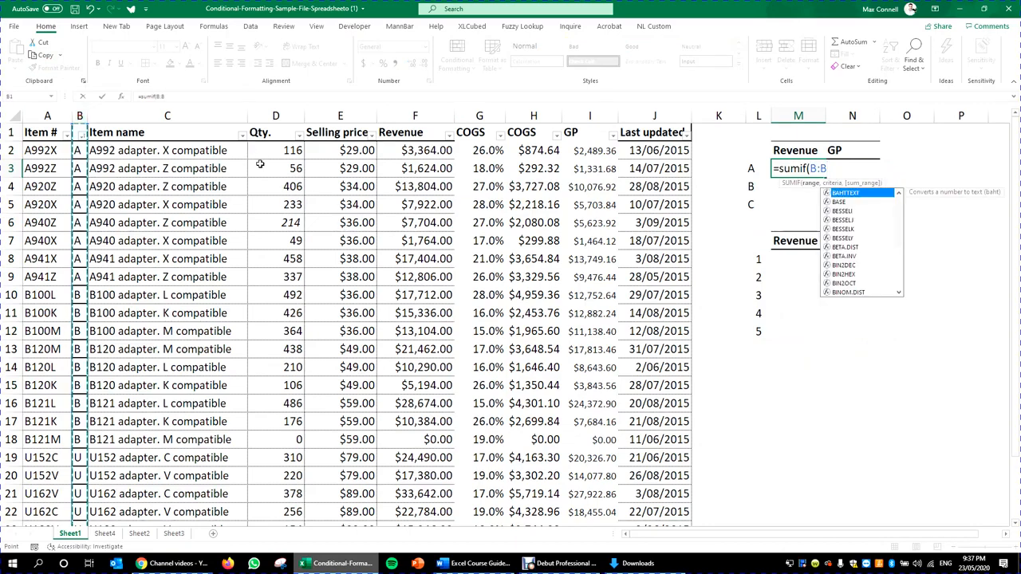
pyautogui.click(754, 174)
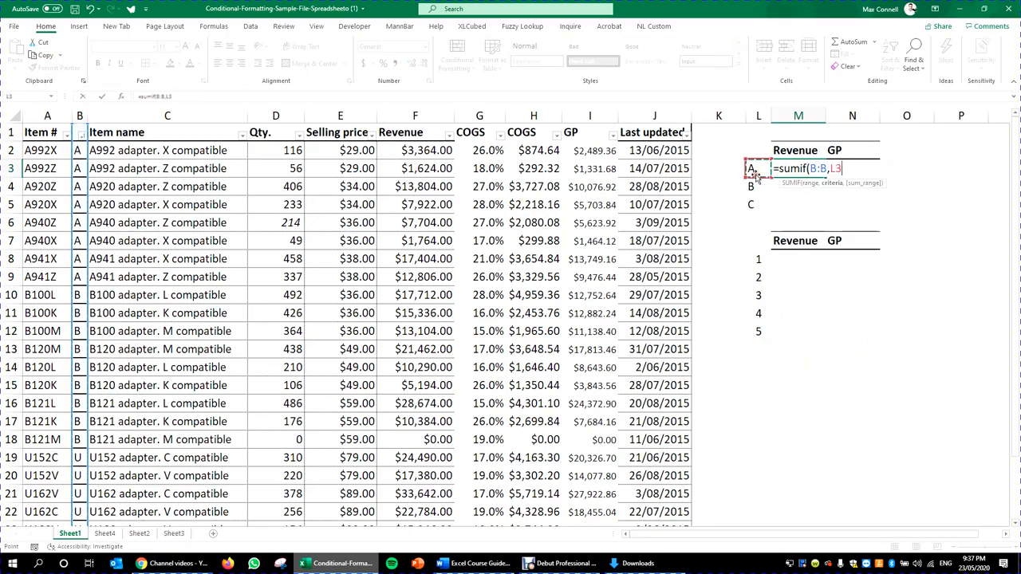
pyautogui.write(',')
pyautogui.click(424, 112)
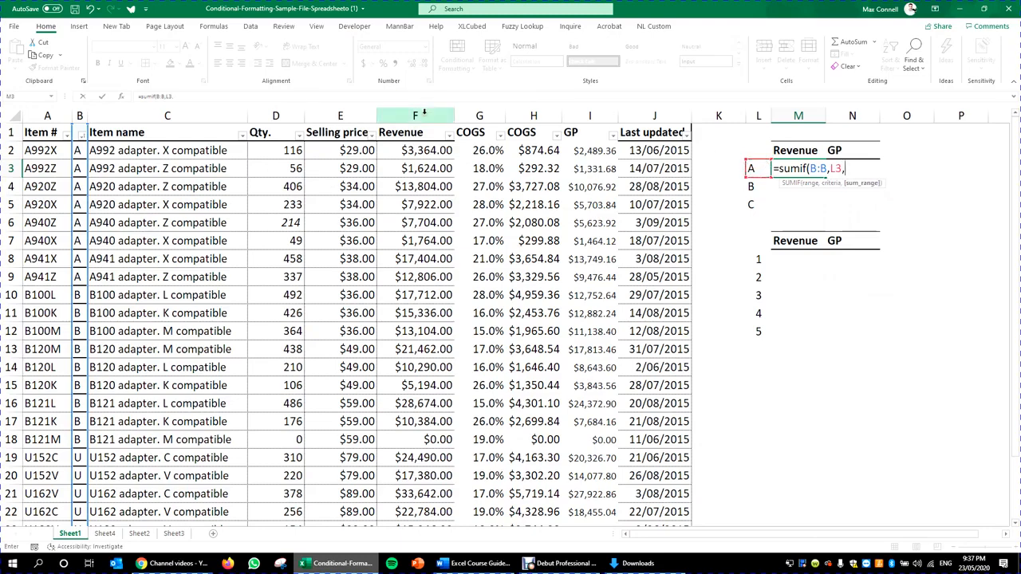
pyautogui.write(')')
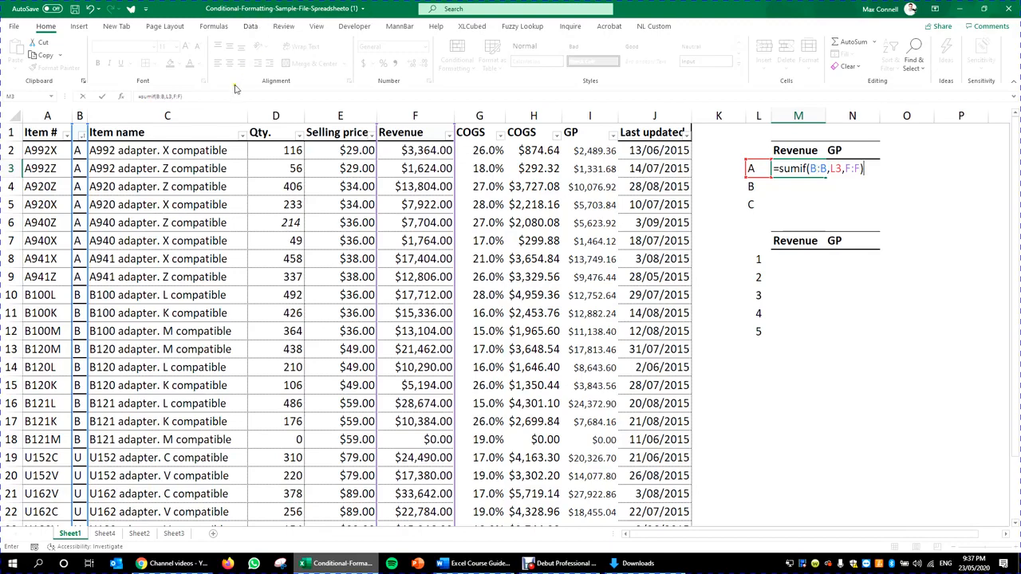
# - Lock the columns of all references in the M3 formula so that it reads =SUMIF($B:$B,$L3,$F:$F)
pyautogui.moveTo(227, 96); pyautogui.dragTo(6, 55)
pyautogui.press('F4')
pyautogui.press('F4')
pyautogui.press('F4')
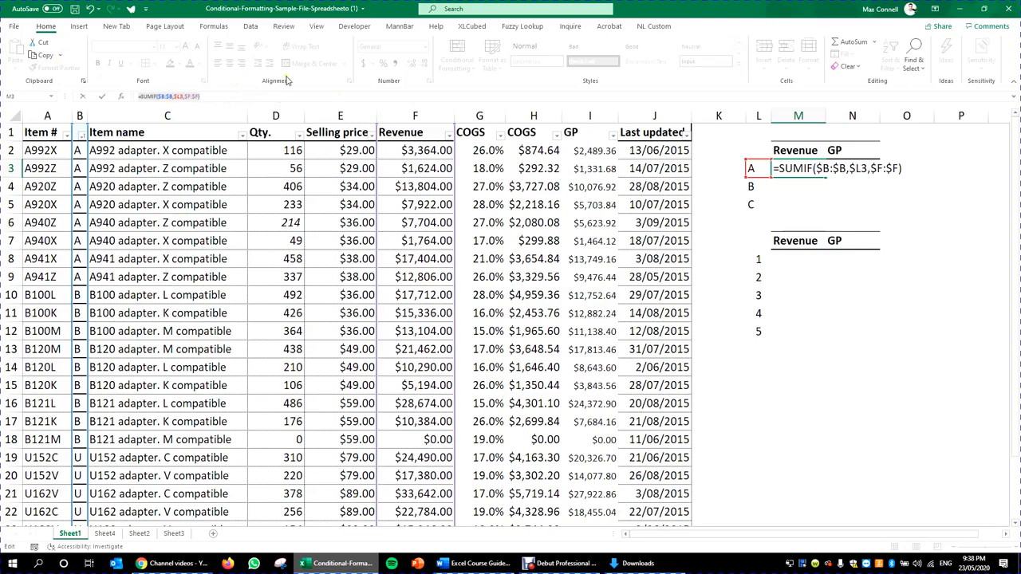
pyautogui.click(186, 96)
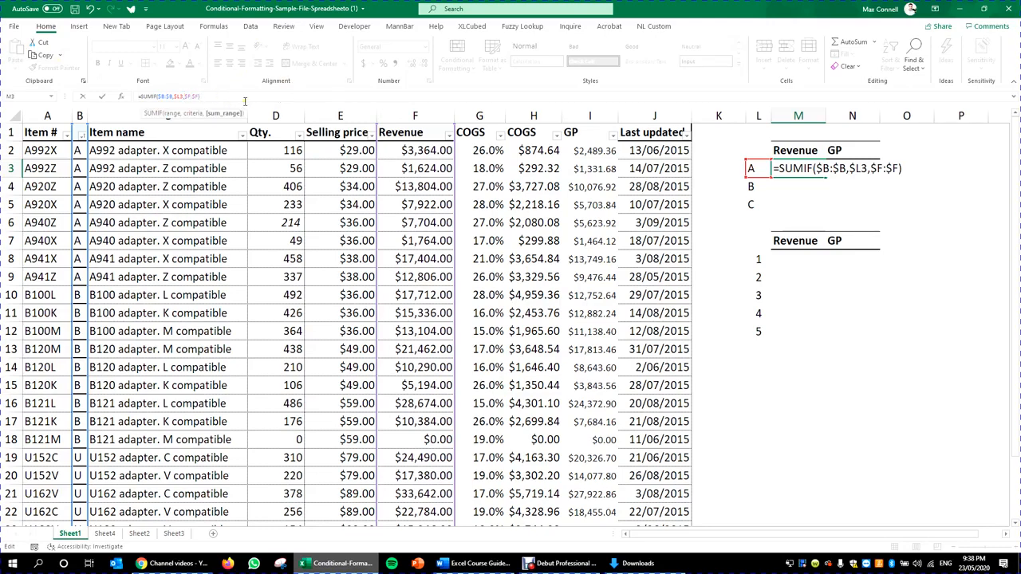
pyautogui.hotkey('ctrl', 'Return')
# - Copy the M3 revenue formula down to M4 and M5 for the other two groups
pyautogui.hotkey('ctrl', 'c')
pyautogui.press('Down')
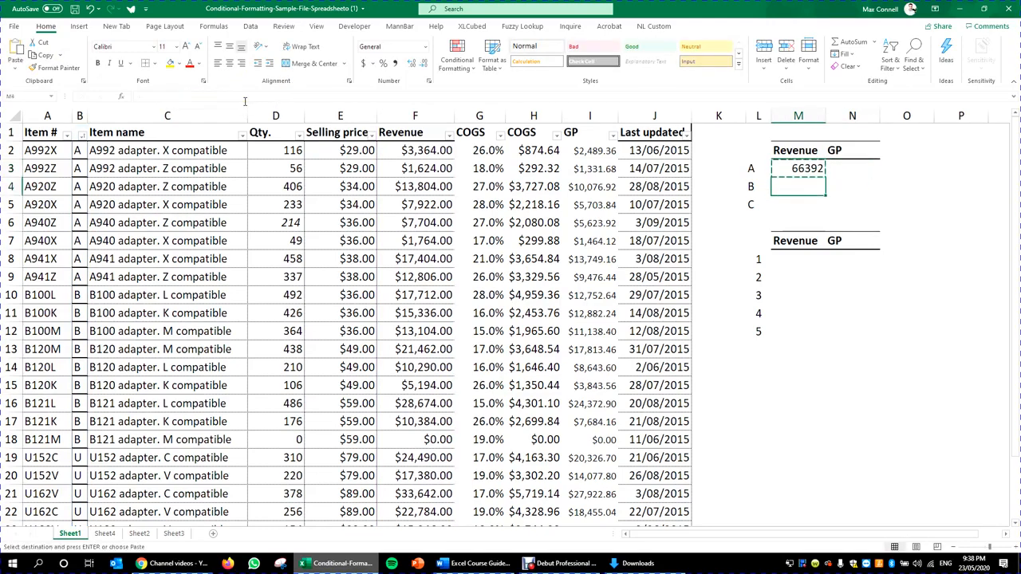
pyautogui.hotkey('ctrl', 'v')
pyautogui.press('Down')
pyautogui.hotkey('ctrl', 'v')
pyautogui.press('Escape')
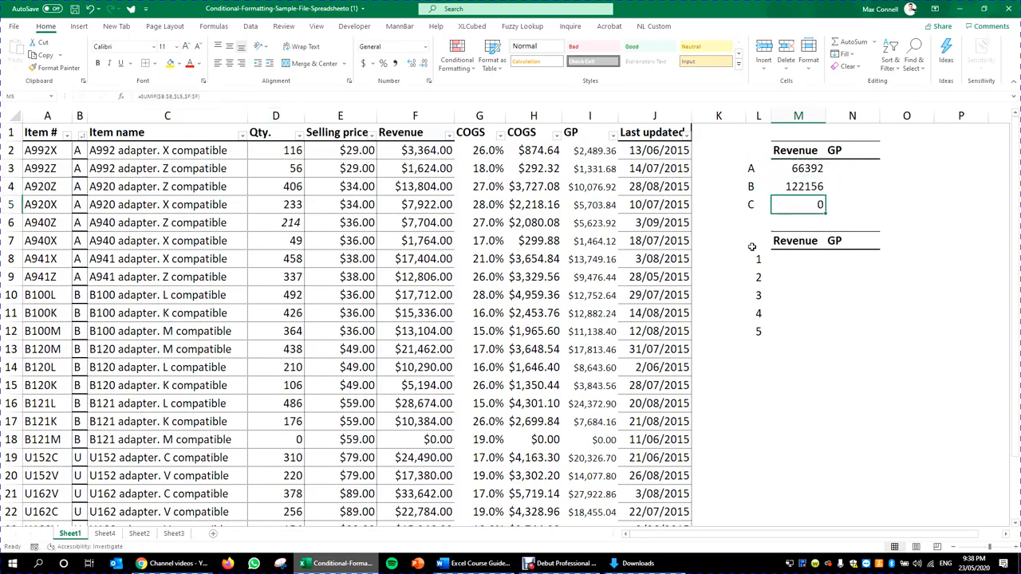
# - Move the numbered summary block down one row and total the group revenues in M6 with AutoSum
pyautogui.moveTo(752, 247); pyautogui.dragTo(860, 359)
pyautogui.click(852, 421)
pyautogui.click(803, 222)
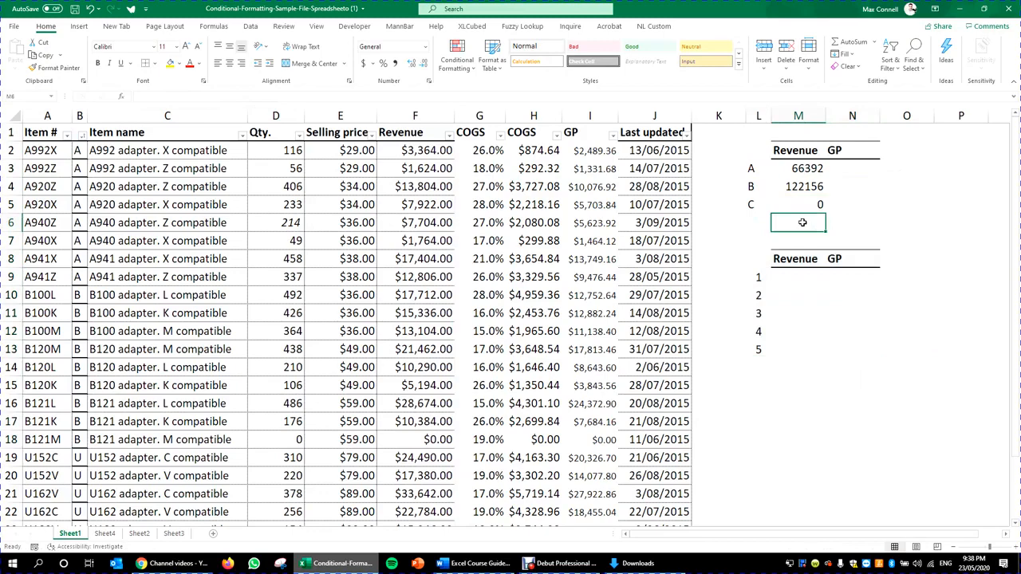
pyautogui.hotkey('alt', '=')
pyautogui.hotkey('ctrl', 'Return')
# - Move the numbered block down another row and enter the check formula =M6-SUM(F2:F24) in M7
pyautogui.moveTo(755, 260); pyautogui.dragTo(859, 372)
pyautogui.click(814, 240)
pyautogui.write('=')
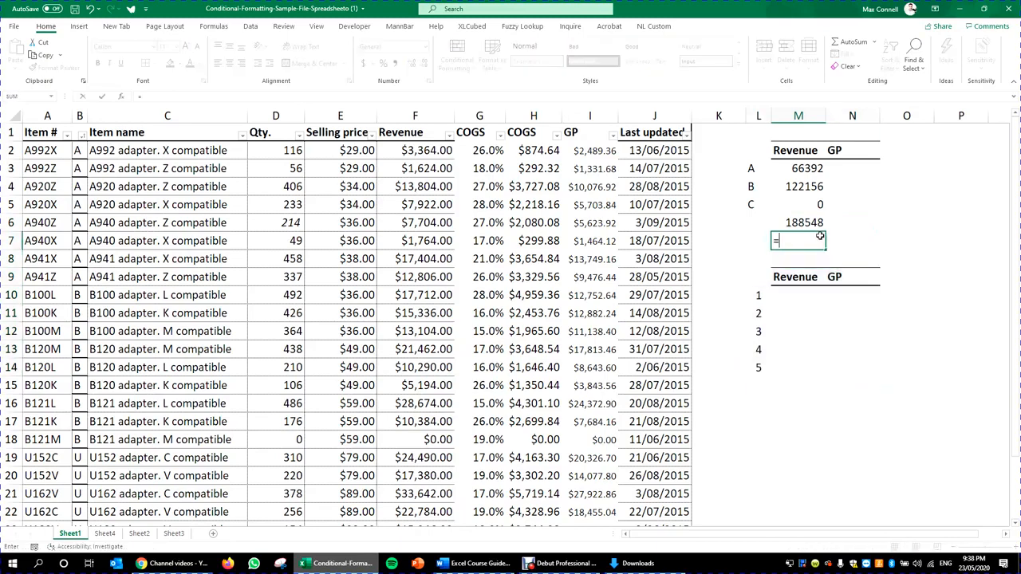
pyautogui.click(819, 229)
pyautogui.write('-sum(')
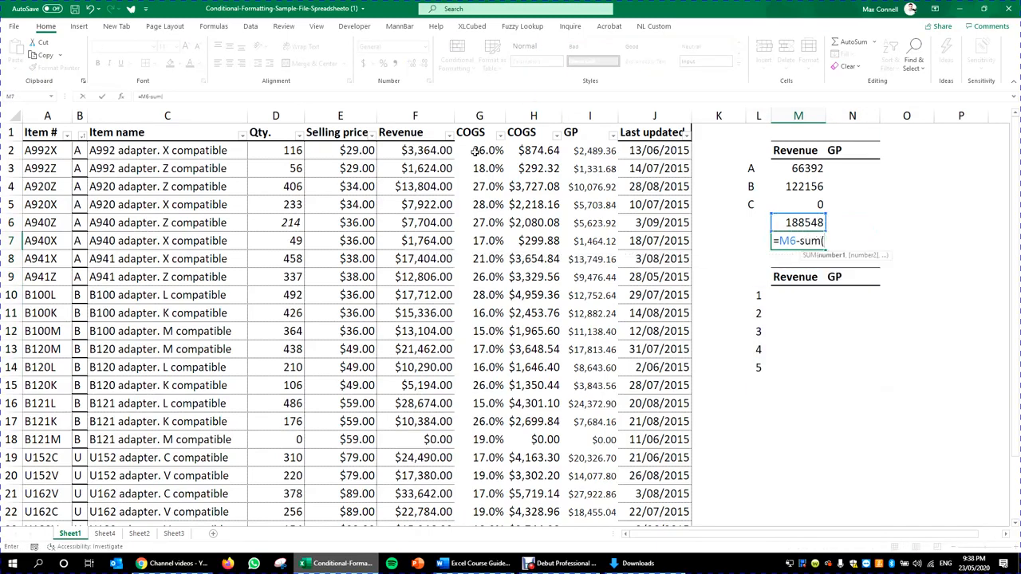
pyautogui.click(399, 155)
pyautogui.hotkey('ctrl', 'shift', 'Down')
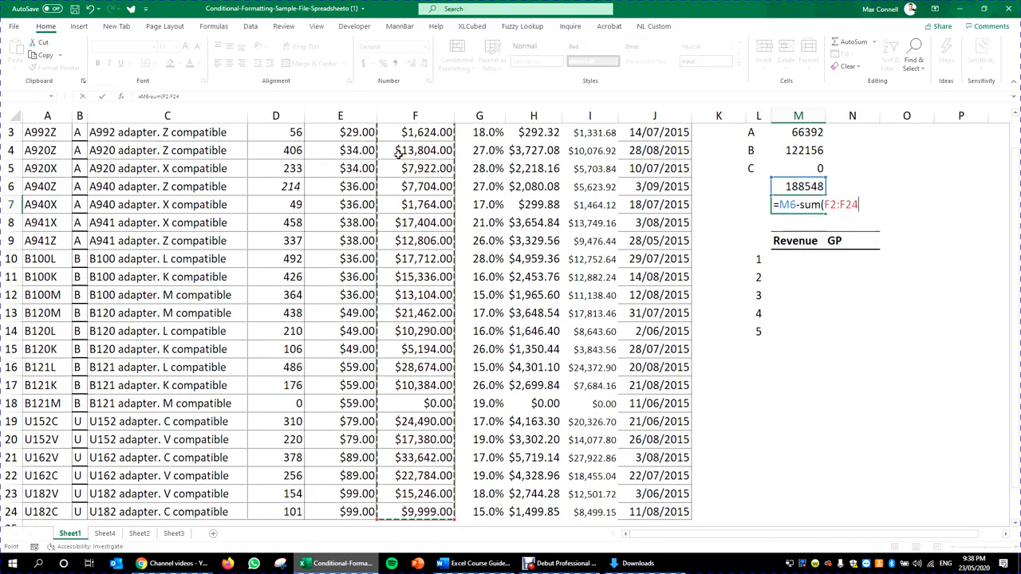
pyautogui.press('Return')
pyautogui.press('Return')
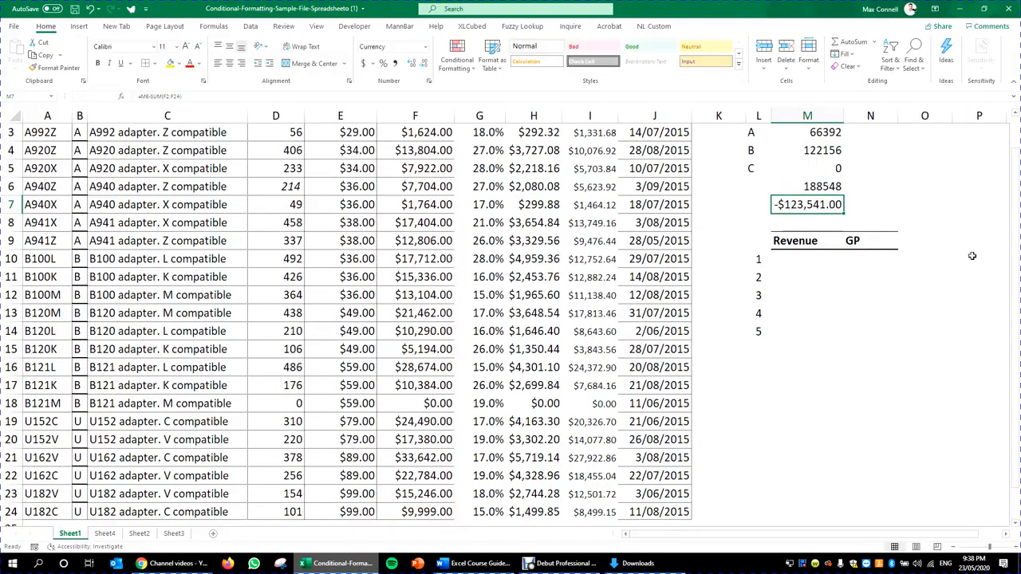
# - Examine the formulas in M7 and M3:M5 against the group codes and revenue in the stock table
pyautogui.scroll(1, 808, 241)
pyautogui.doubleClick(808, 241)
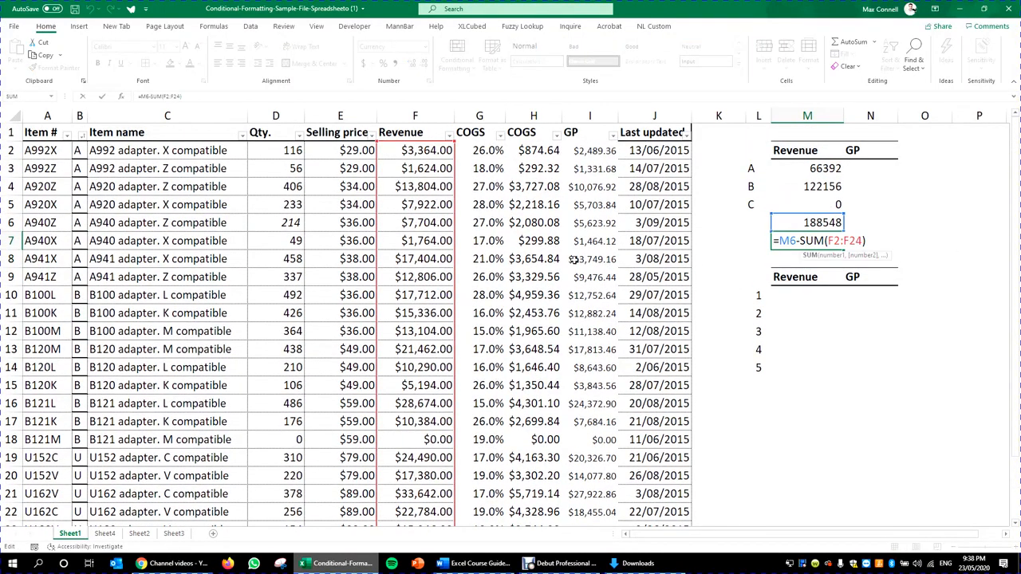
pyautogui.scroll(-8, 572, 264)
pyautogui.scroll(4, 490, 431)
pyautogui.press('Escape')
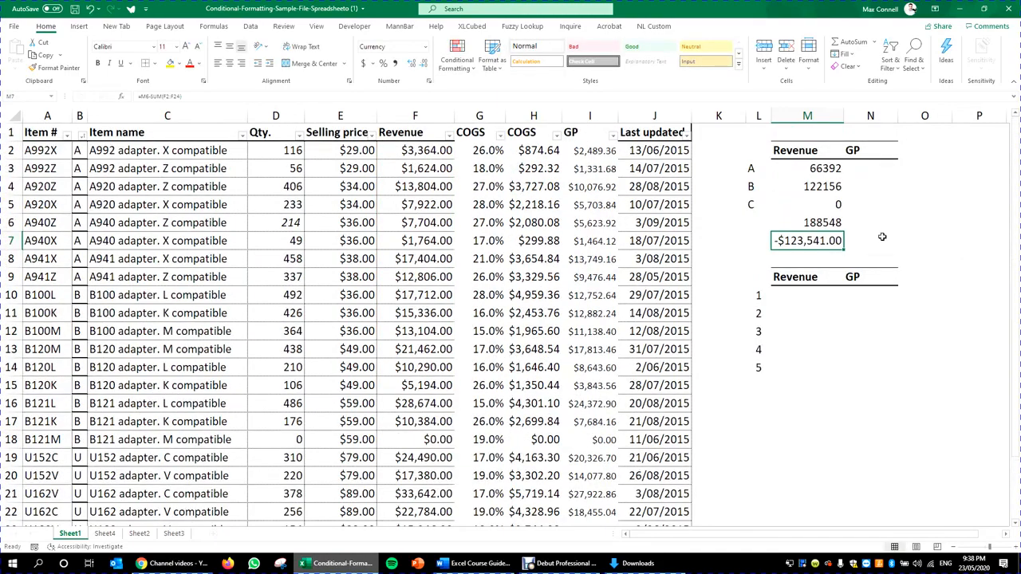
pyautogui.doubleClick(802, 170)
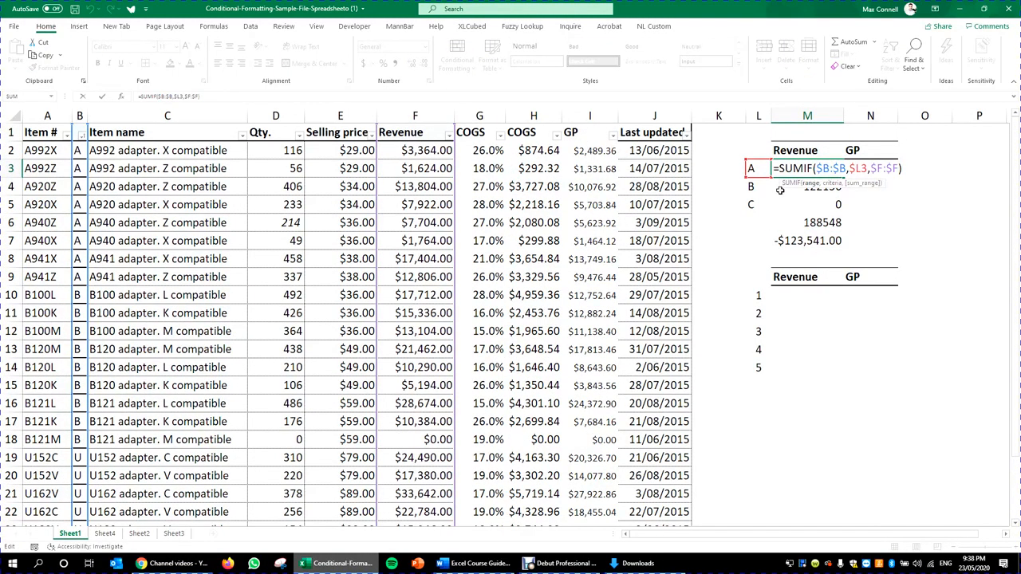
pyautogui.click(815, 168)
pyautogui.press('Return')
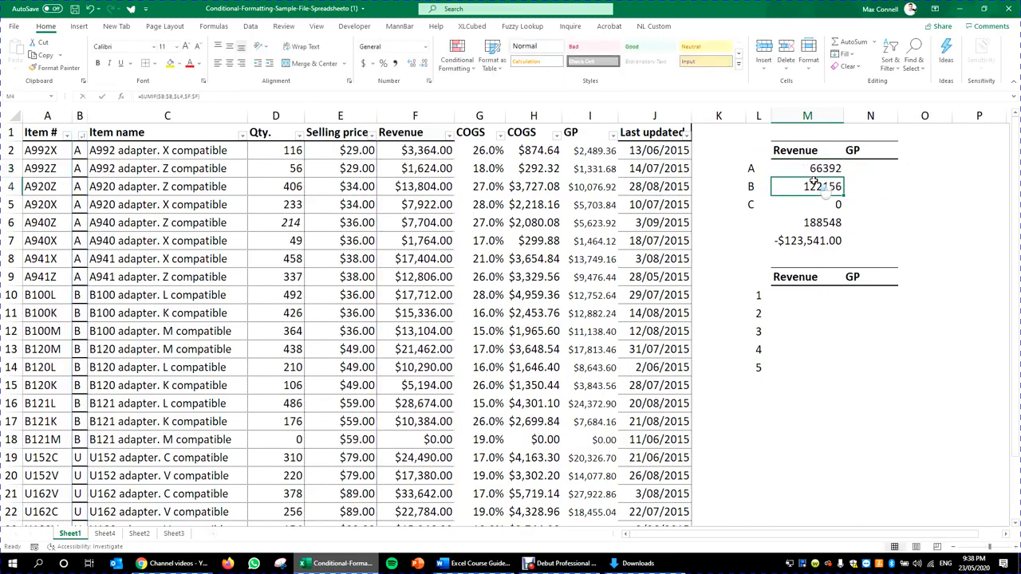
pyautogui.doubleClick(815, 186)
pyautogui.scroll(-5, 788, 218)
pyautogui.scroll(5, 788, 218)
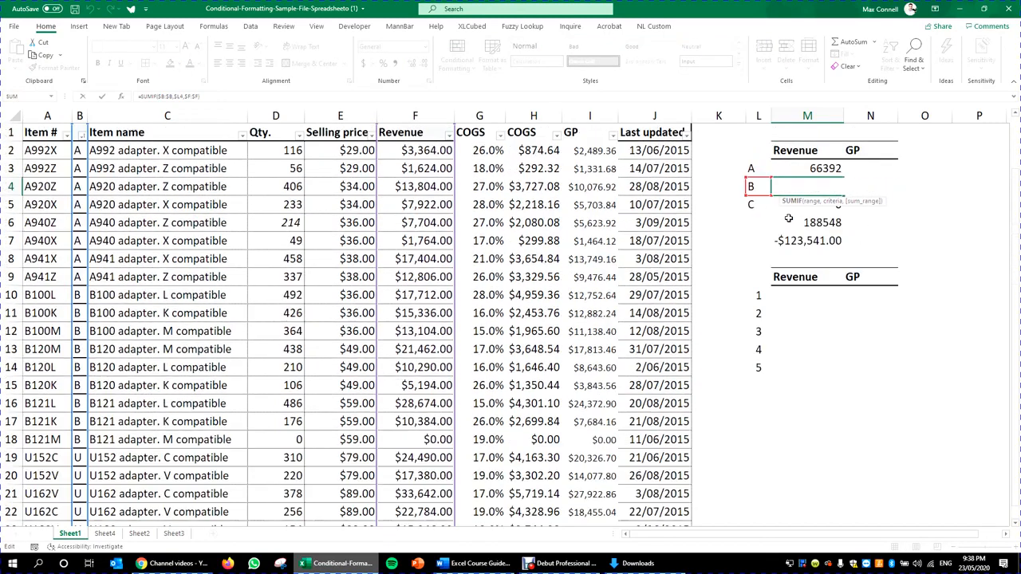
pyautogui.press('Return')
pyautogui.doubleClick(830, 204)
pyautogui.scroll(-5, 566, 240)
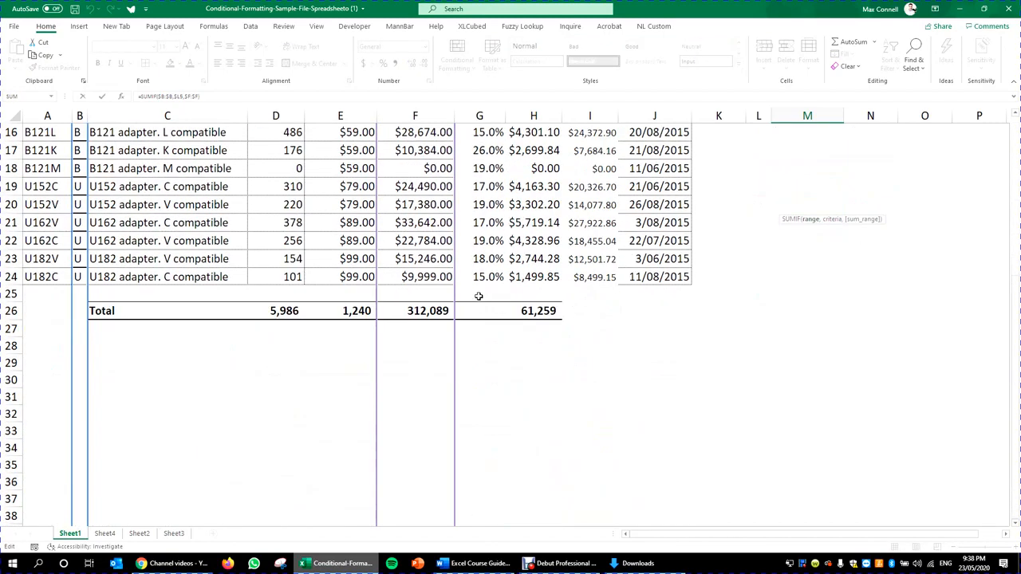
pyautogui.scroll(5, 566, 240)
pyautogui.hotkey('ctrl', 'Return')
# - Change the third group label in L5 to U
pyautogui.click(757, 210)
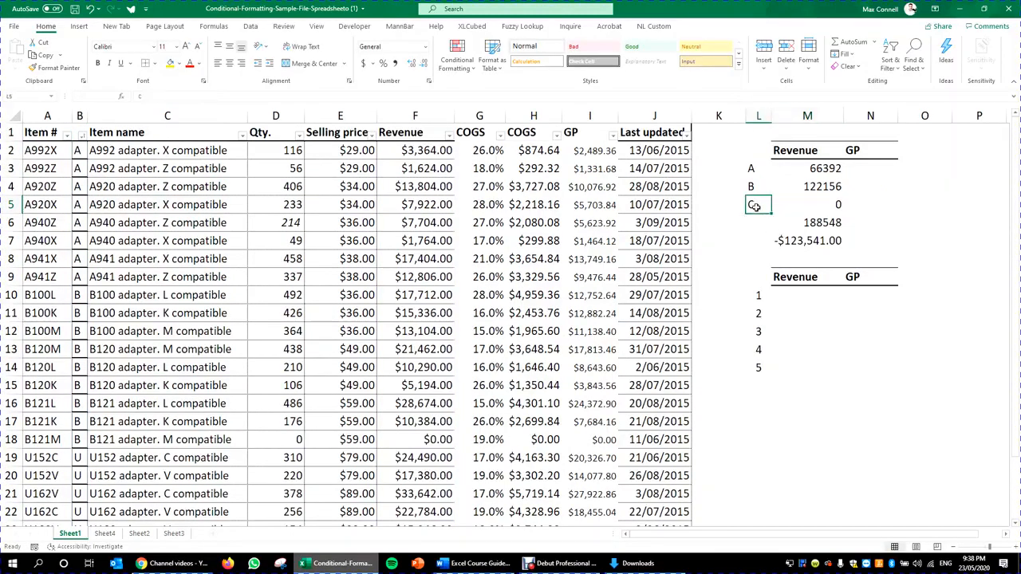
pyautogui.write('U')
pyautogui.hotkey('ctrl', 'Return')
pyautogui.click(882, 177)
pyautogui.click(822, 221)
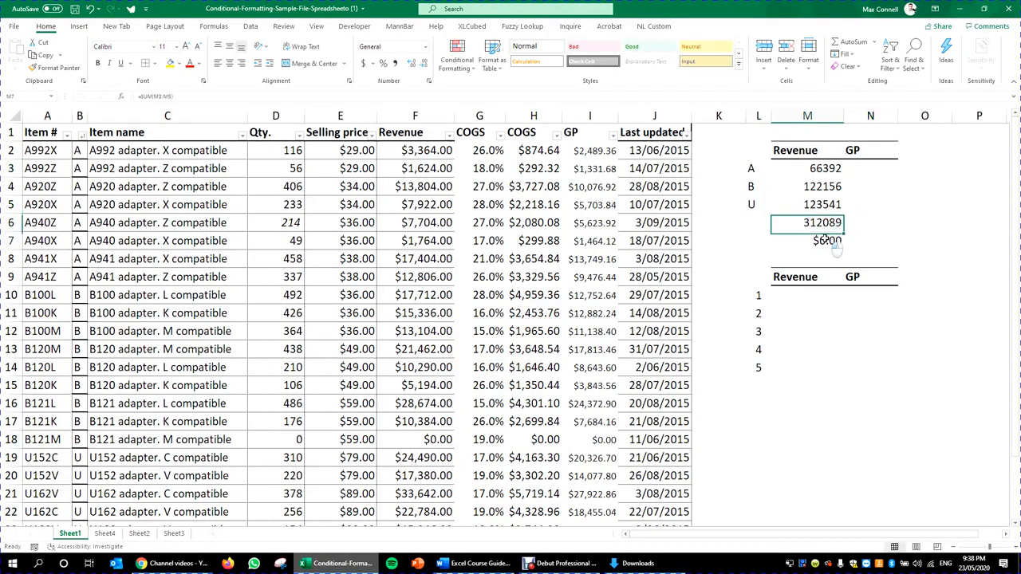
# - Label the sum row in L6 as total and the check row in L7 as chk
pyautogui.click(754, 221)
pyautogui.write('total')
pyautogui.press('Return')
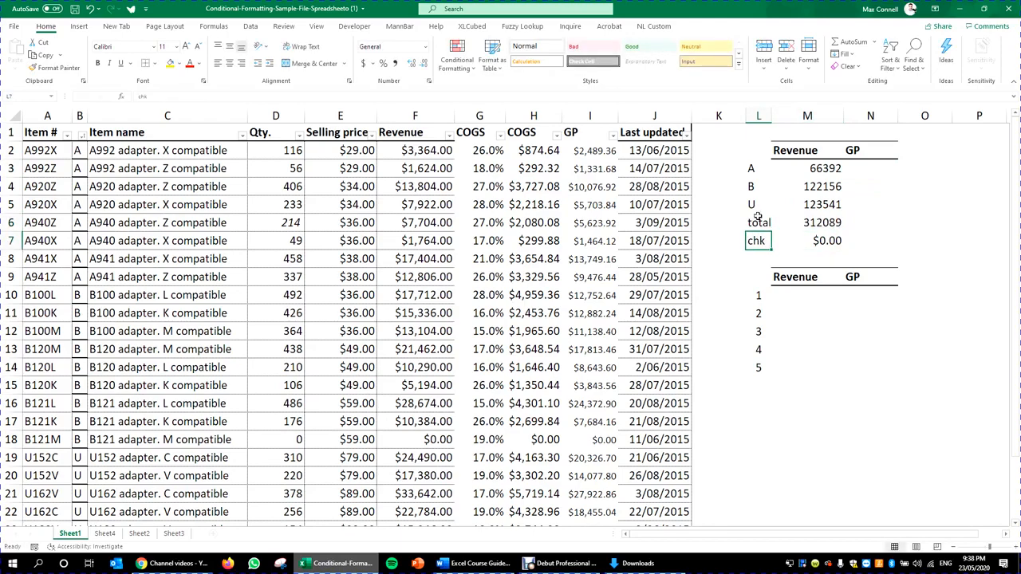
# - Apply outside borders to the total row across L6:N6
pyautogui.moveTo(757, 221); pyautogui.dragTo(893, 231)
pyautogui.click(155, 63)
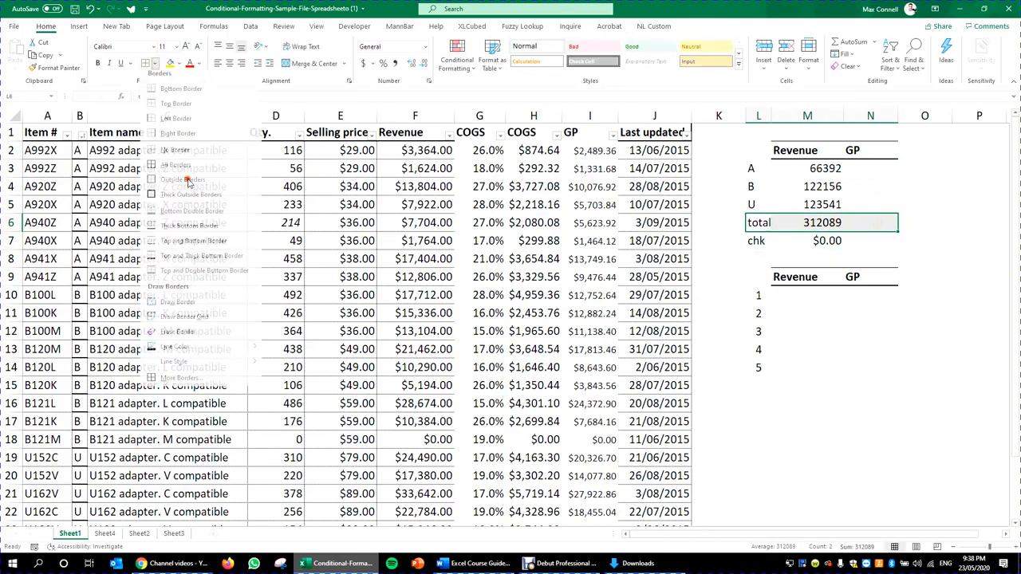
pyautogui.click(188, 181)
pyautogui.click(893, 201)
# - Copy the group A revenue formula from M3 into N3 under the GP heading
pyautogui.click(835, 166)
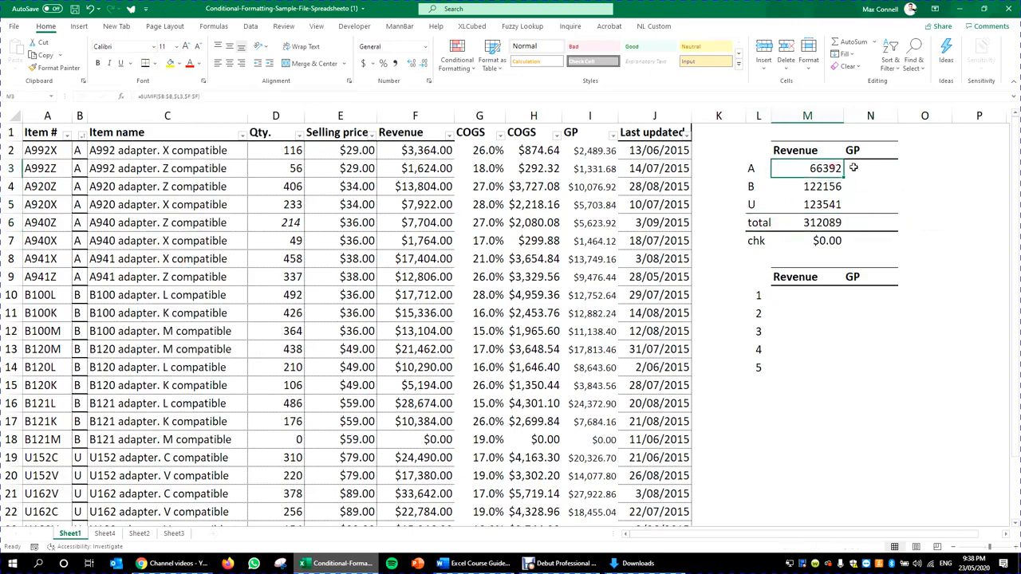
pyautogui.hotkey('ctrl', 'c')
pyautogui.click(881, 167)
pyautogui.hotkey('ctrl', 'v')
pyautogui.press('Escape')
pyautogui.press('F2')
pyautogui.press('Escape')
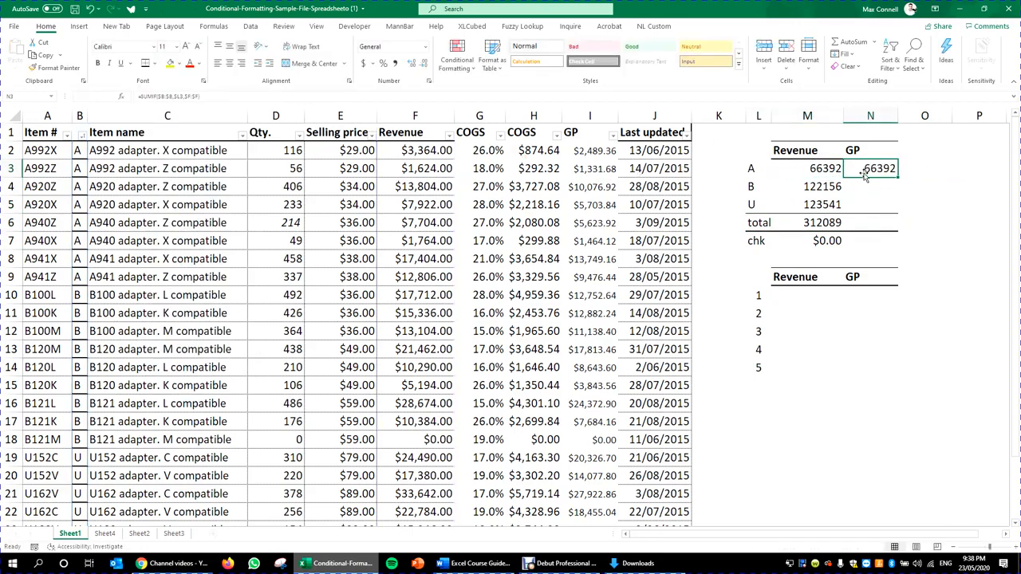
# - Change the sum range of the N3 formula to the GP column, $I:$I, and copy the cell
pyautogui.doubleClick(875, 169)
pyautogui.moveTo(453, 173); pyautogui.dragTo(579, 186)
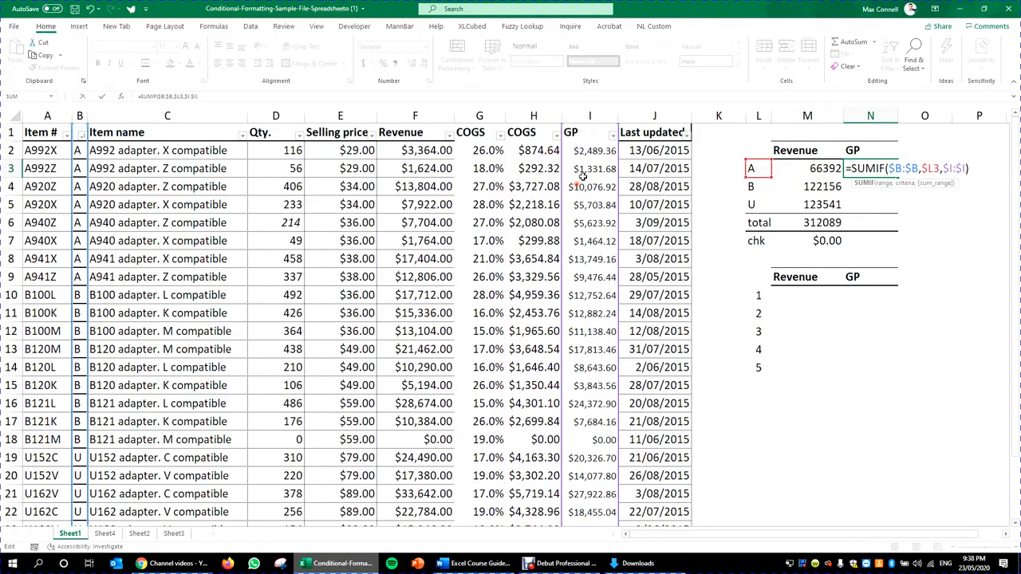
pyautogui.press('Return')
pyautogui.hotkey('ctrl', 'c')
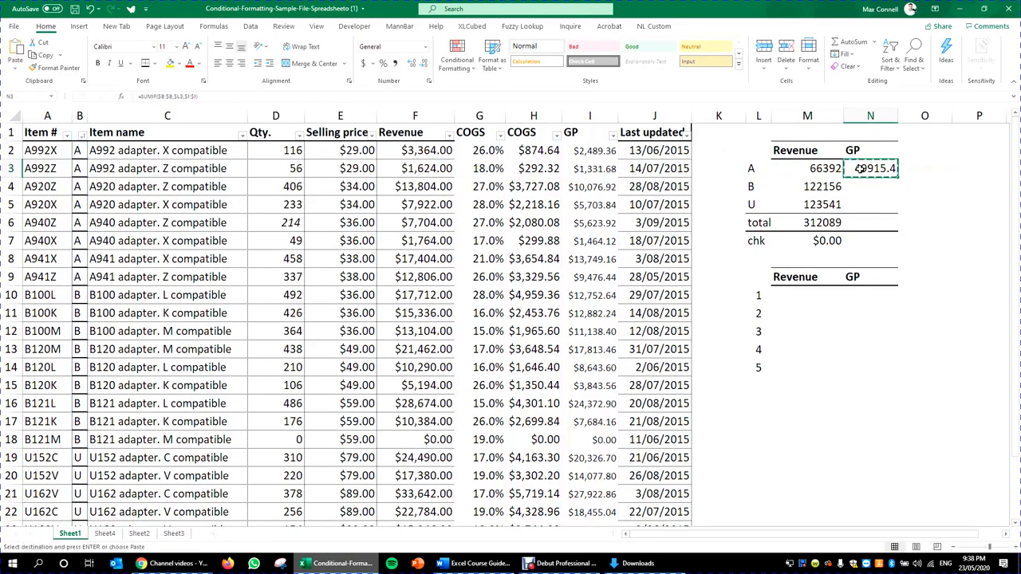
# - Fill the group A GP formula down N3:N5 for groups B and U, pasting formulas only
pyautogui.moveTo(858, 168); pyautogui.dragTo(862, 195)
pyautogui.hotkey('ctrl', 'alt', 'v')
pyautogui.press('f')
pyautogui.press('Return')
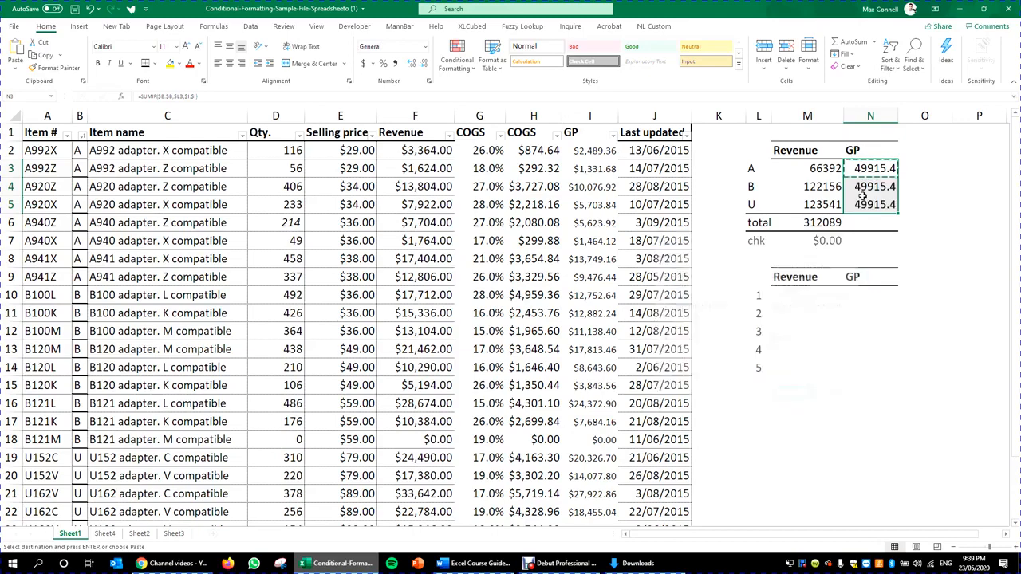
pyautogui.press('Escape')
# - Copy the revenue total formula from M6 into N6 to total the GP column
pyautogui.click(813, 220)
pyautogui.hotkey('ctrl', 'c')
pyautogui.click(884, 221)
pyautogui.hotkey('ctrl', 'v')
pyautogui.press('Escape')
# - Copy the check formula from M7 into N7 and move its SUM range to the GP data in column I
pyautogui.click(860, 237)
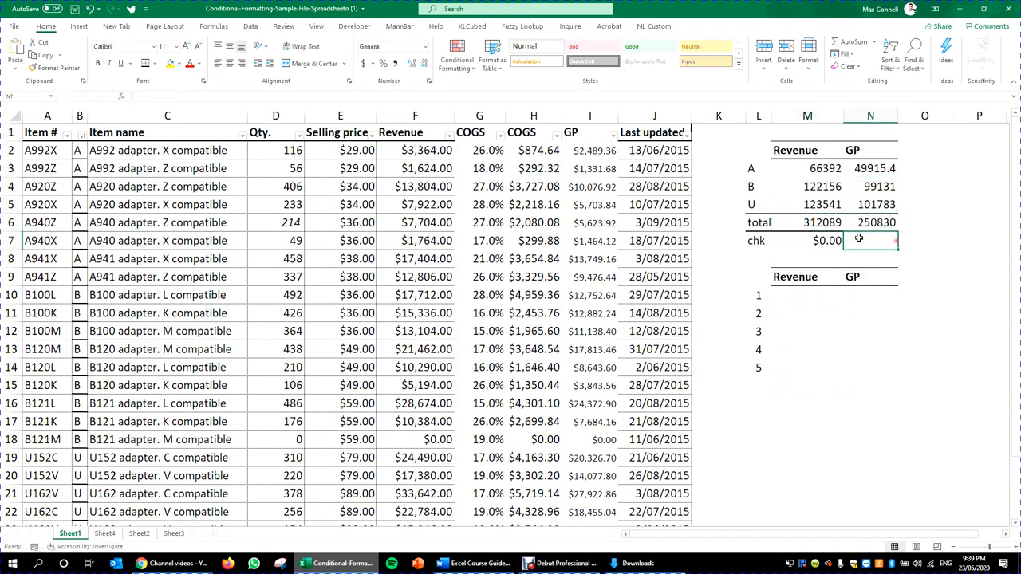
pyautogui.click(833, 239)
pyautogui.hotkey('ctrl', 'c')
pyautogui.click(887, 243)
pyautogui.hotkey('ctrl', 'v')
pyautogui.doubleClick(885, 242)
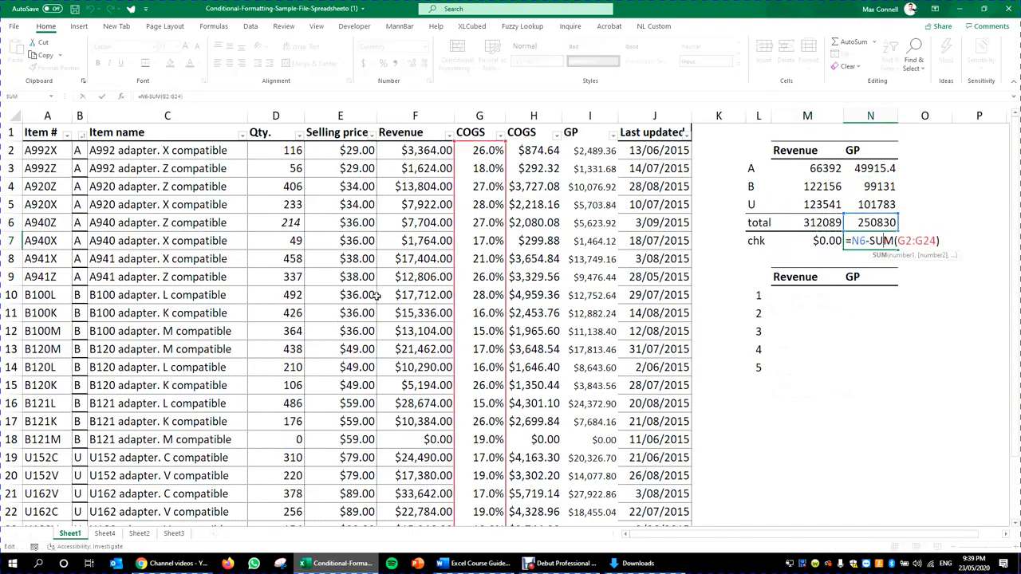
pyautogui.moveTo(501, 243); pyautogui.dragTo(590, 243)
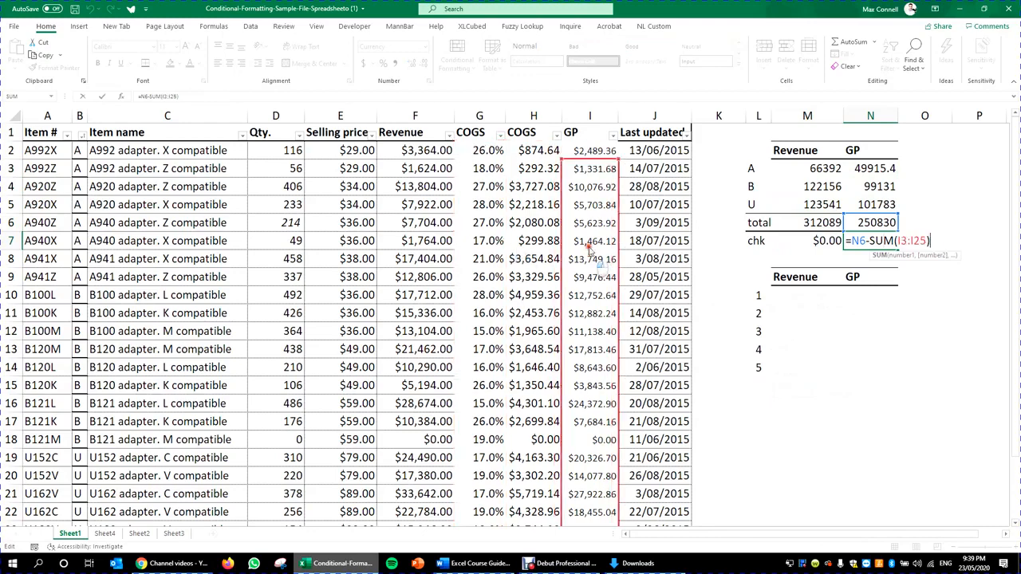
pyautogui.hotkey('ctrl', 'Return')
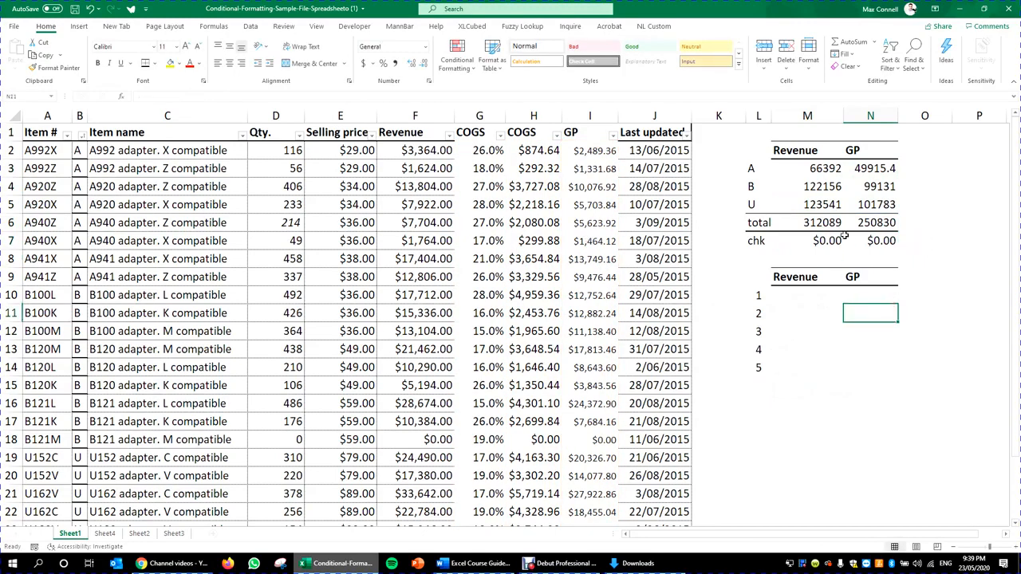
# - Review the summary range L2:N5 against its source columns, the group letters in B and Revenue in F
pyautogui.click(786, 175)
pyautogui.moveTo(763, 150); pyautogui.dragTo(877, 206)
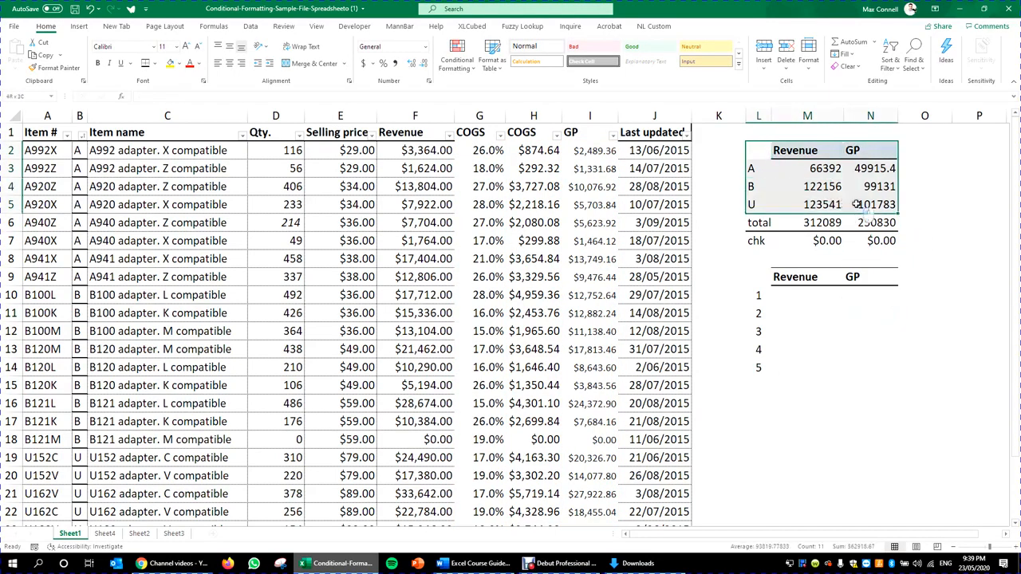
pyautogui.hscroll(1, 819, 542)
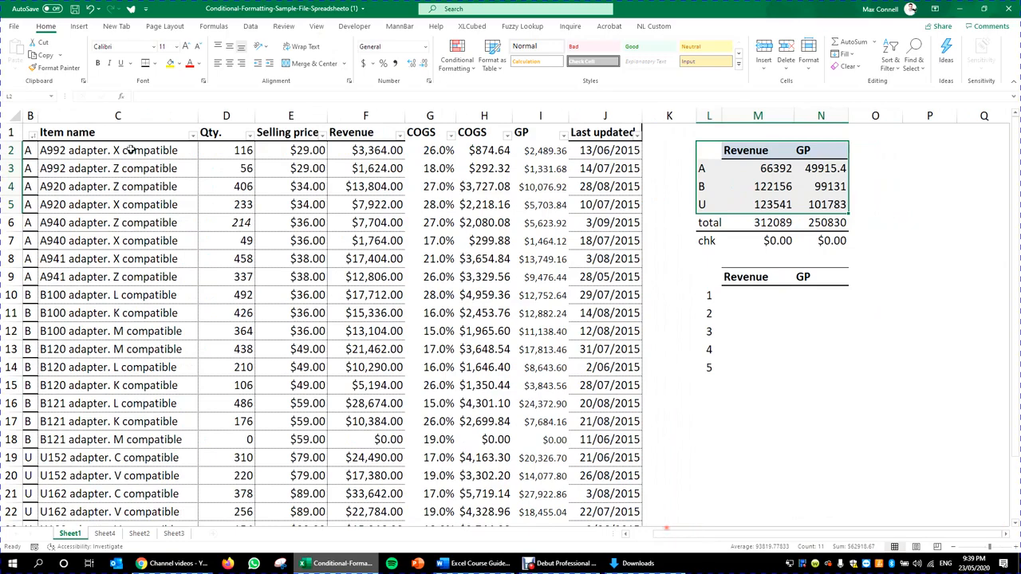
pyautogui.click(31, 116)
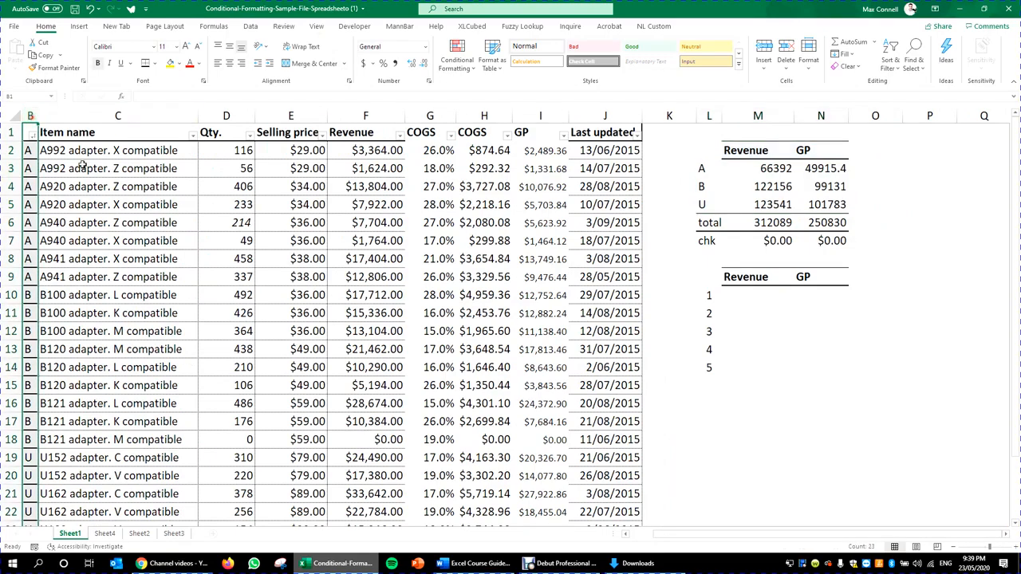
pyautogui.click(371, 114)
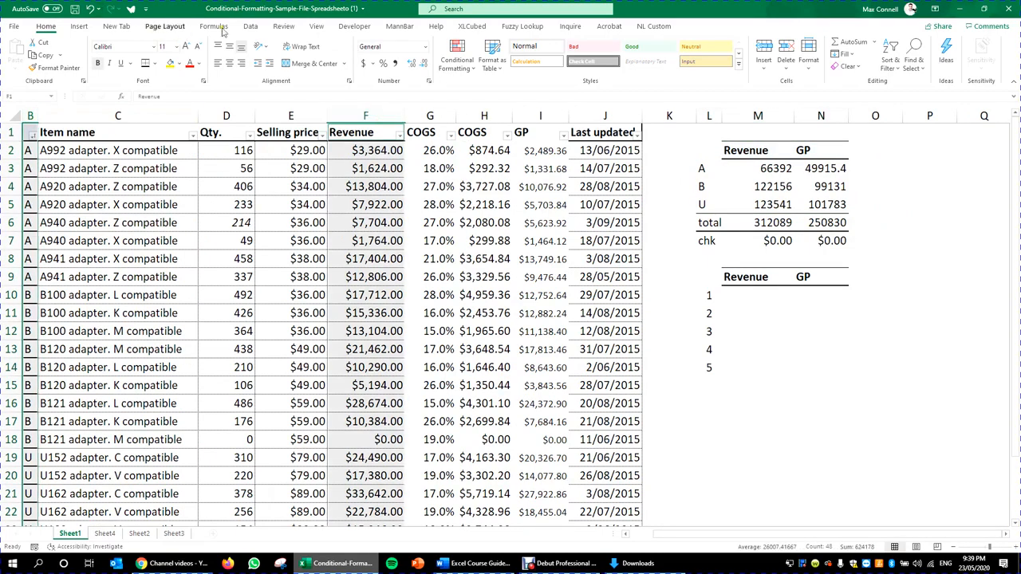
pyautogui.moveTo(706, 150); pyautogui.dragTo(834, 203)
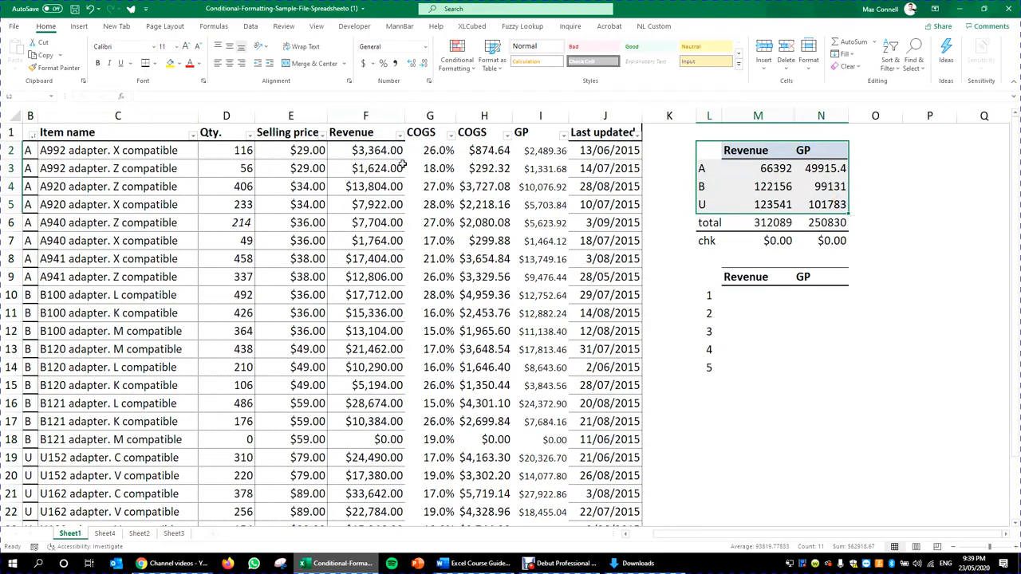
# - Resize columns M and N to an equal width that fits the Revenue and GP values
pyautogui.hscroll(6, 1009, 540)
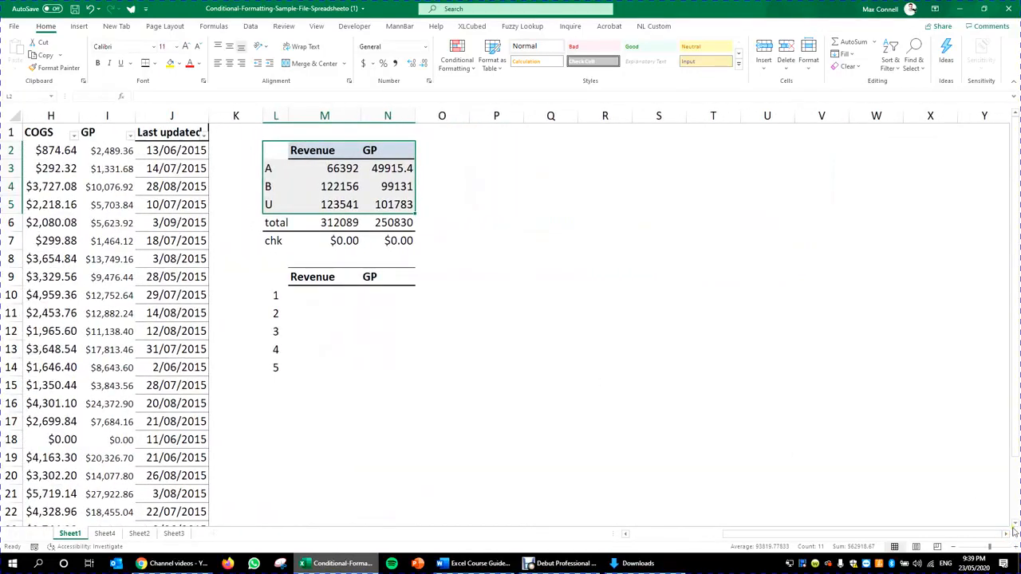
pyautogui.hscroll(3, 1013, 533)
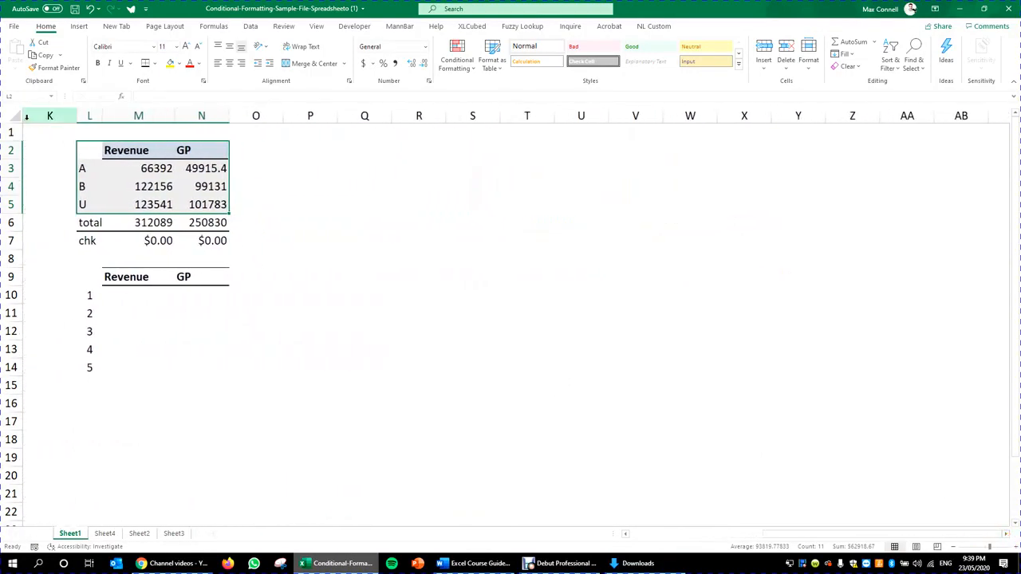
pyautogui.moveTo(169, 118)
pyautogui.mouseDown()
pyautogui.moveTo(183, 112)
pyautogui.moveTo(163, 112)
pyautogui.mouseUp()
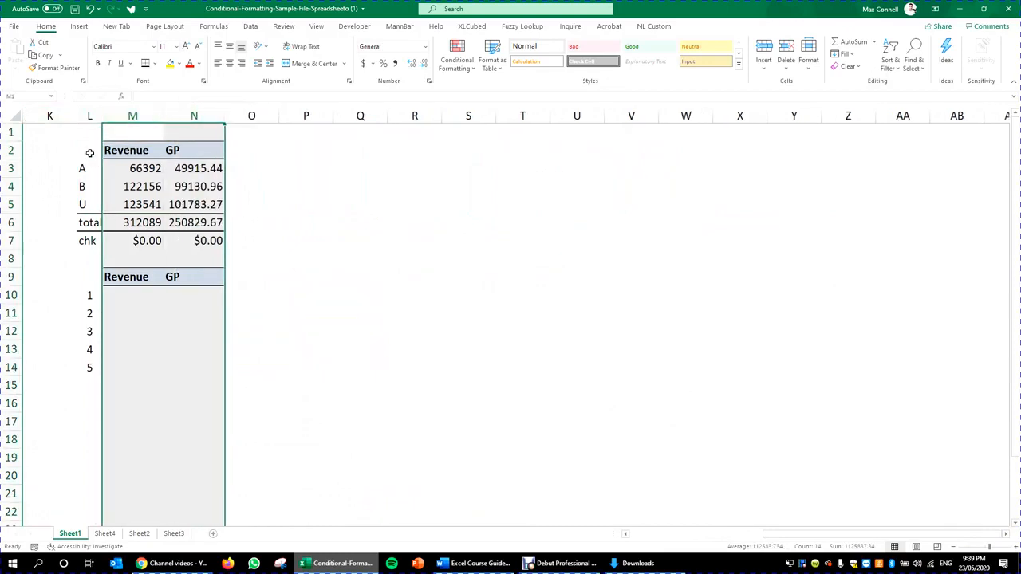
# - Select the summary range L2:N5, without the total and check rows, and open the recommended charts for it
pyautogui.moveTo(90, 153); pyautogui.dragTo(206, 203)
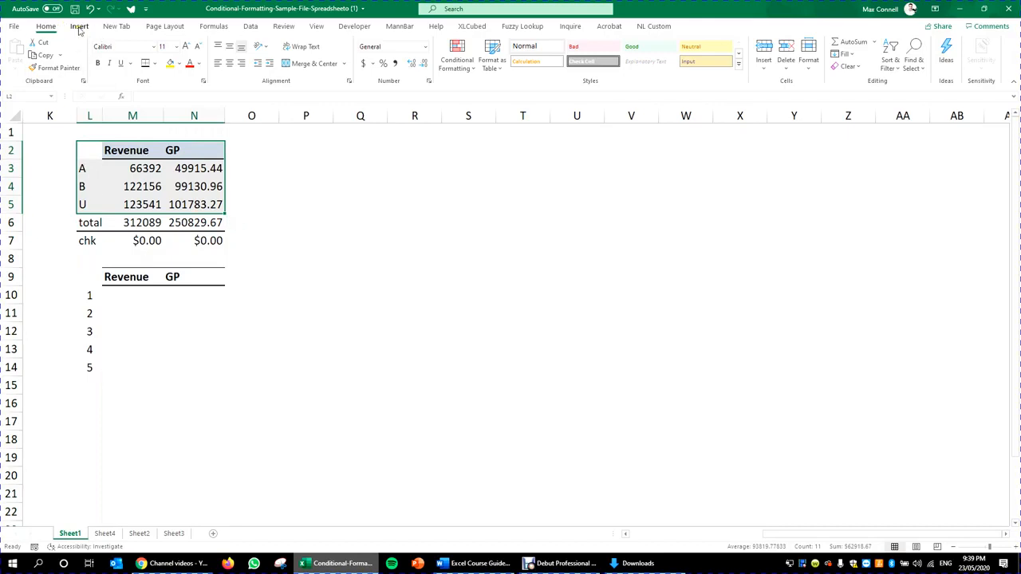
pyautogui.click(79, 27)
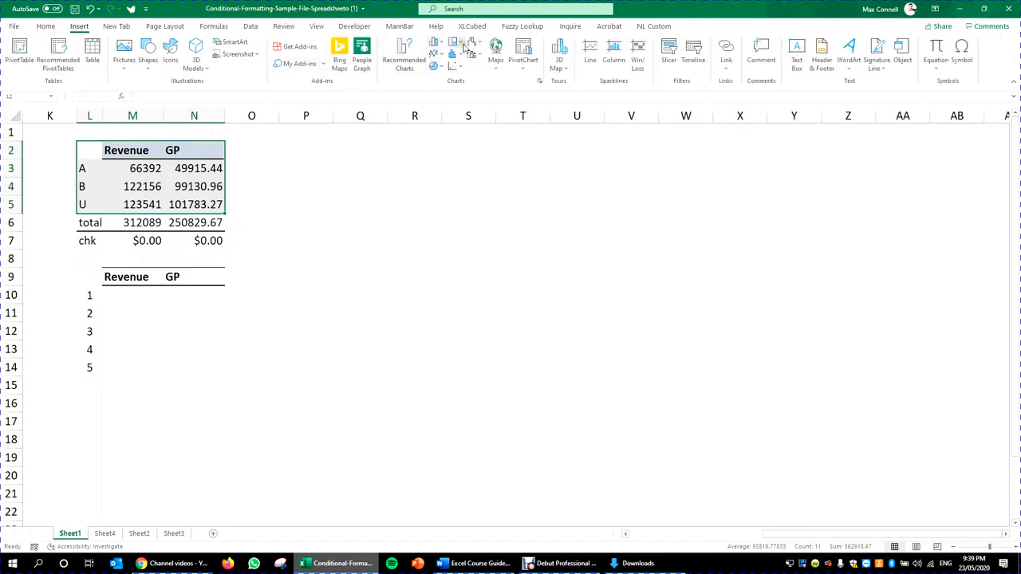
pyautogui.click(404, 63)
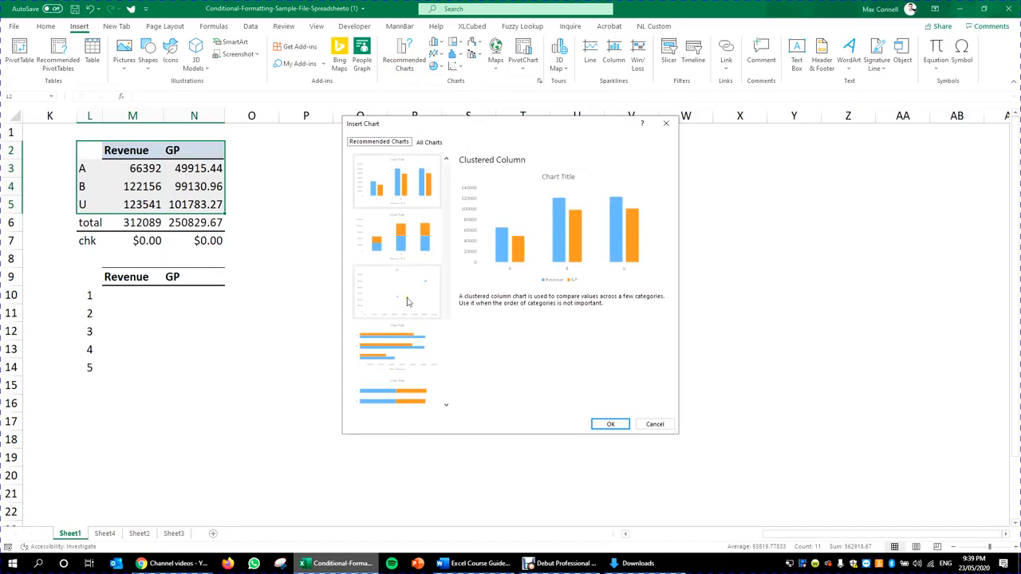
# - Preview the recommended charts for the summary, including Stacked Column, Clustered Bar, Stacked Bar and Funnel
pyautogui.click(394, 142)
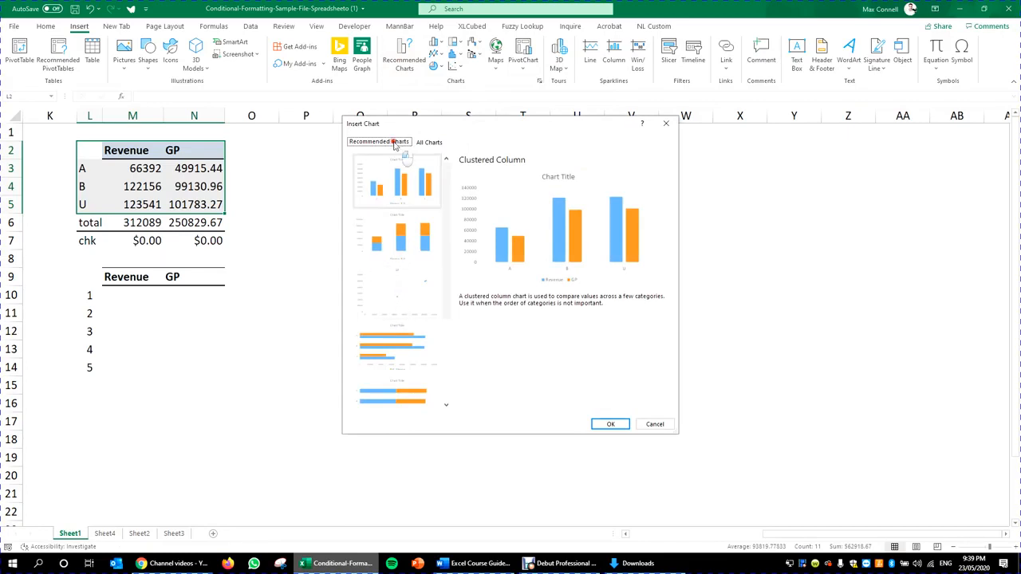
pyautogui.click(425, 142)
pyautogui.click(397, 142)
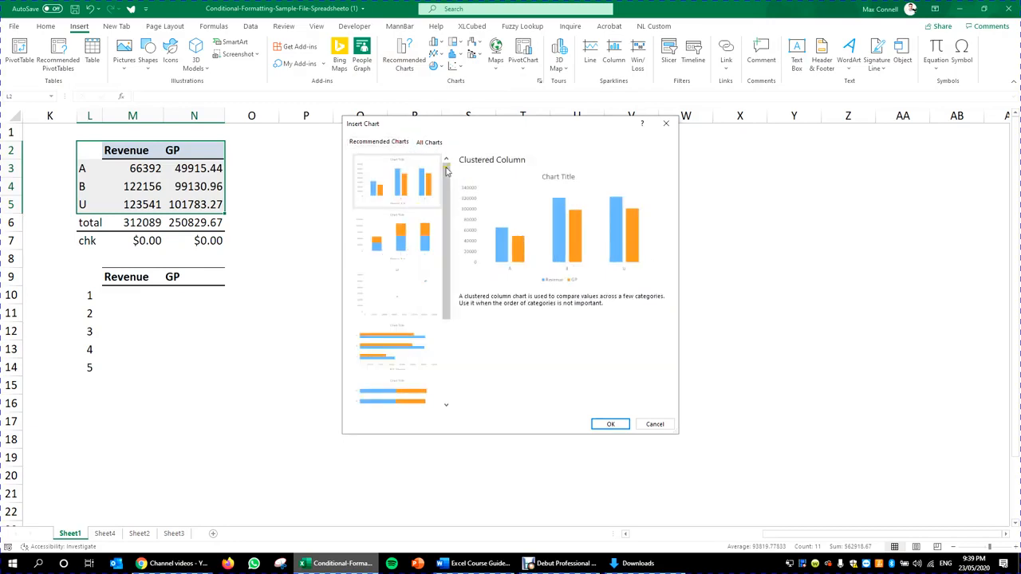
pyautogui.click(403, 236)
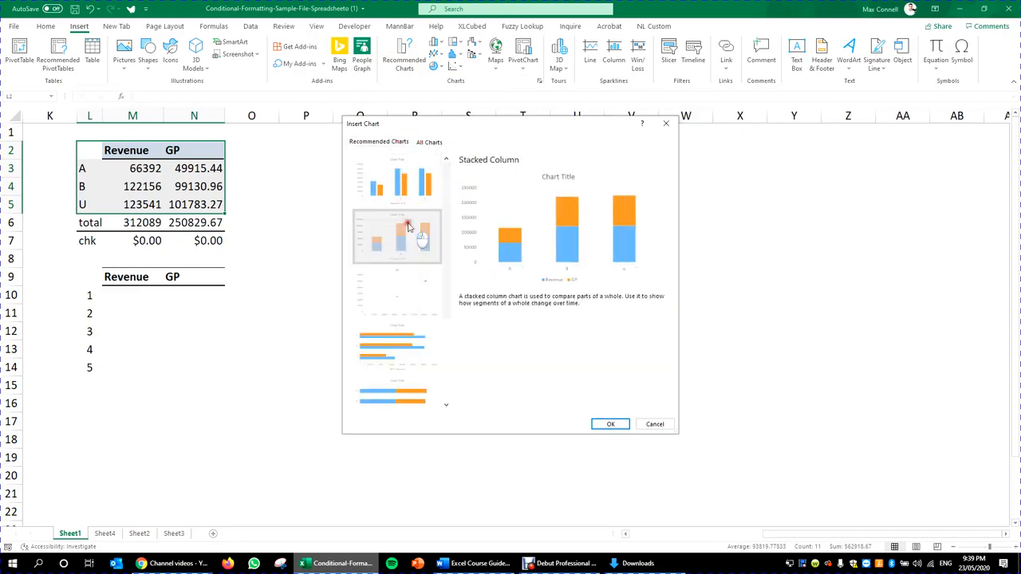
pyautogui.click(416, 307)
pyautogui.scroll(-2, 400, 291)
pyautogui.click(378, 268)
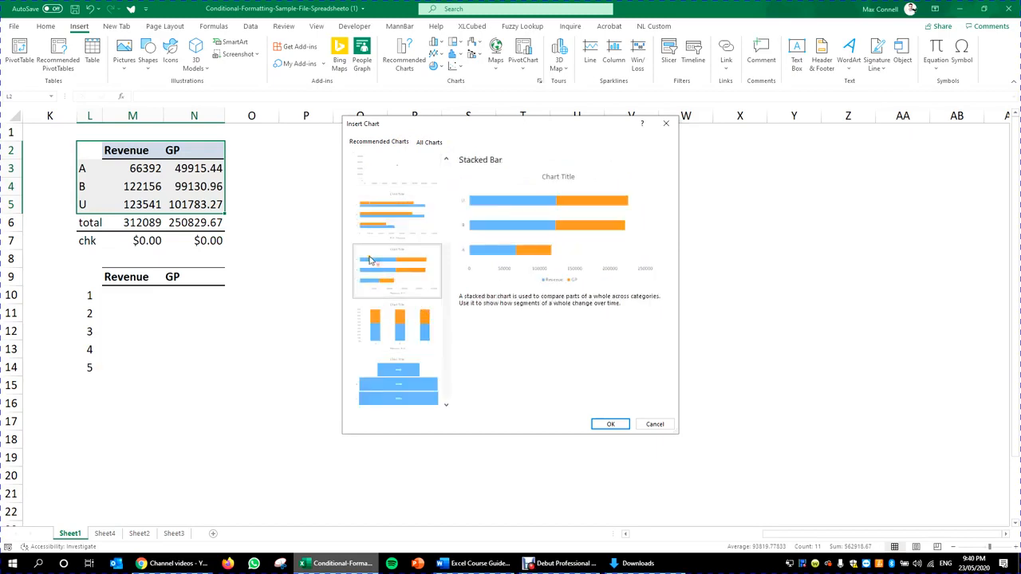
pyautogui.click(375, 217)
pyautogui.click(397, 323)
pyautogui.click(392, 269)
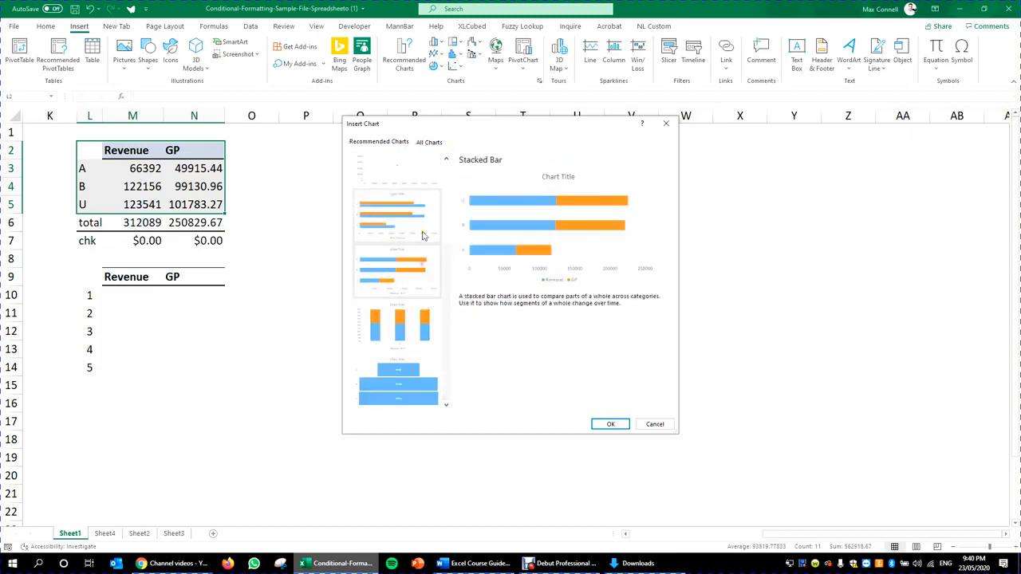
pyautogui.click(399, 323)
pyautogui.click(397, 383)
pyautogui.scroll(3, 382, 312)
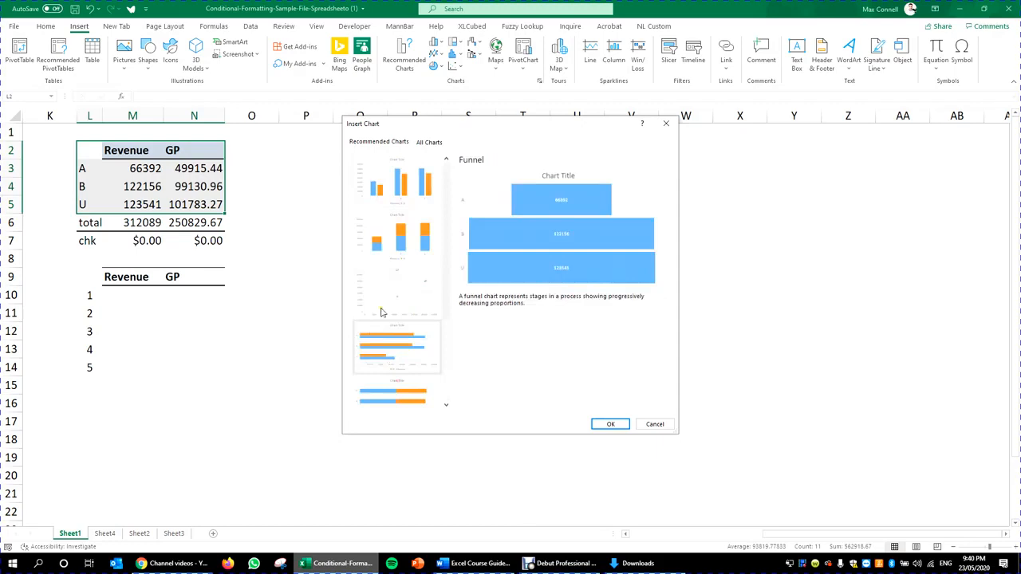
# - Compare the Line, Pie, Bar, Area, X Y (Scatter) and Map chart types, and check the recommended charts again
pyautogui.click(428, 142)
pyautogui.click(389, 201)
pyautogui.click(389, 209)
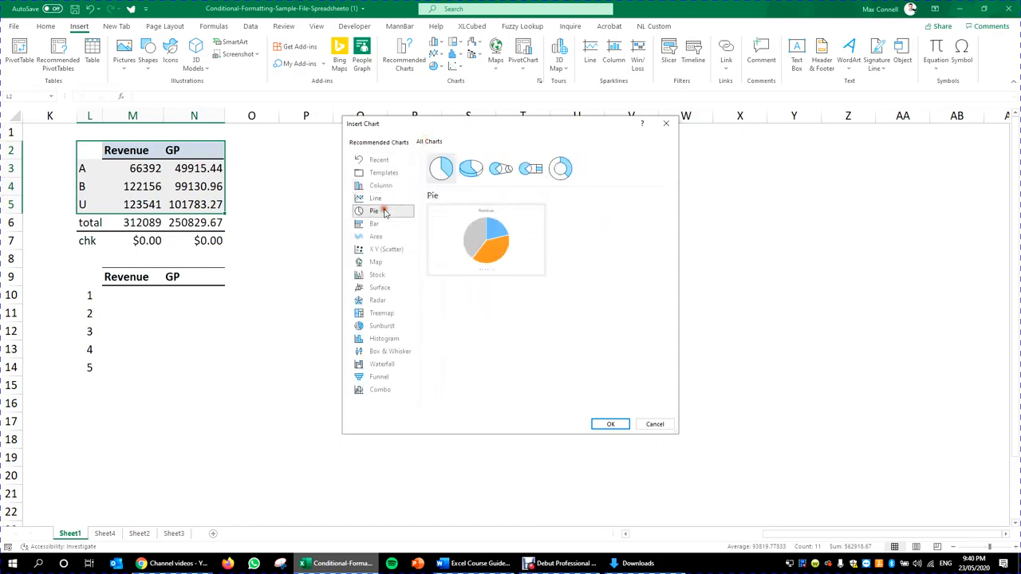
pyautogui.click(383, 224)
pyautogui.click(380, 237)
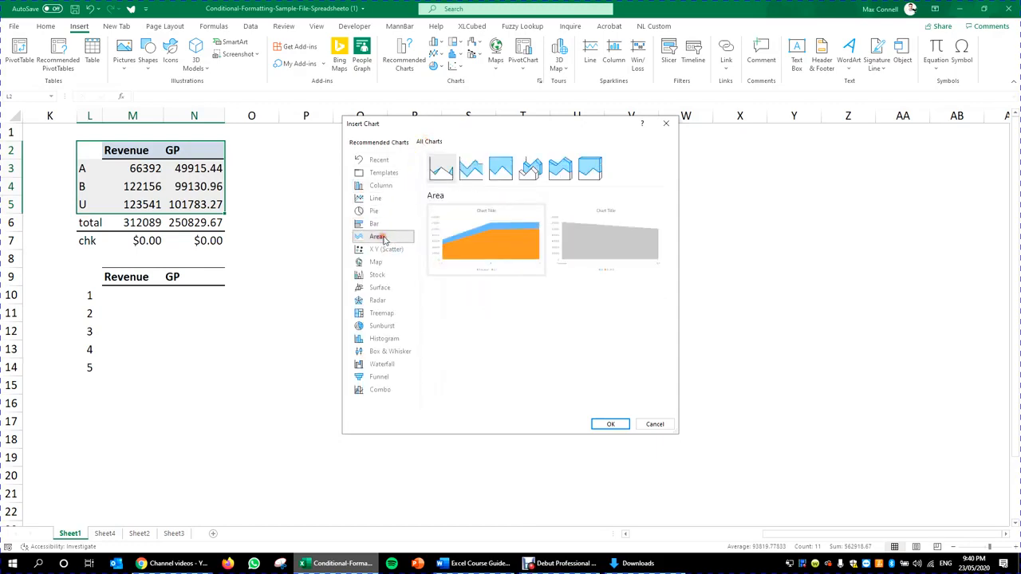
pyautogui.click(386, 250)
pyautogui.click(383, 263)
pyautogui.click(390, 148)
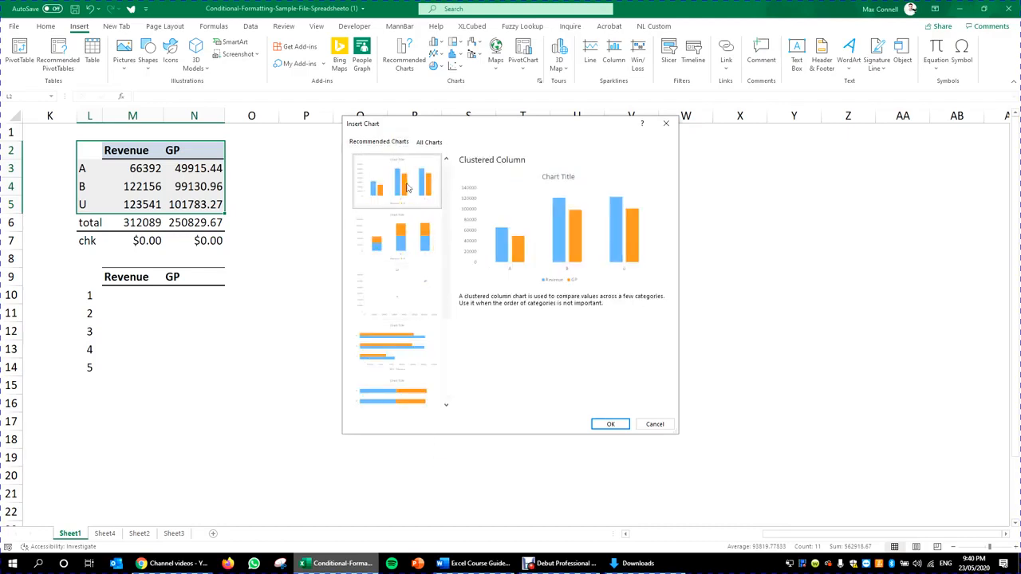
pyautogui.scroll(-3, 430, 249)
pyautogui.scroll(3, 434, 251)
# - Look through the Column, Line and Pie types and insert a Clustered Bar chart of Revenue and GP by group
pyautogui.click(430, 143)
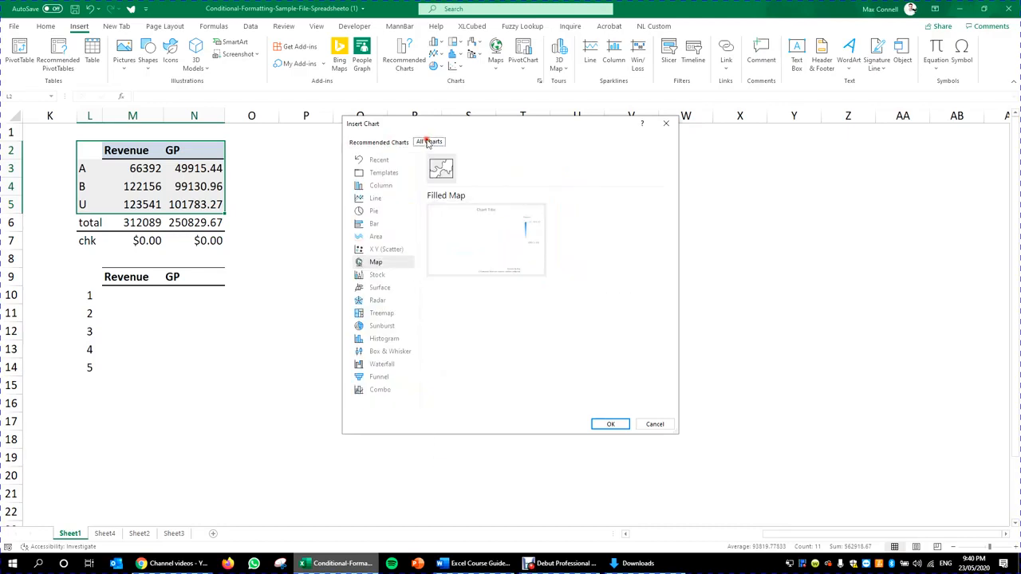
pyautogui.click(382, 186)
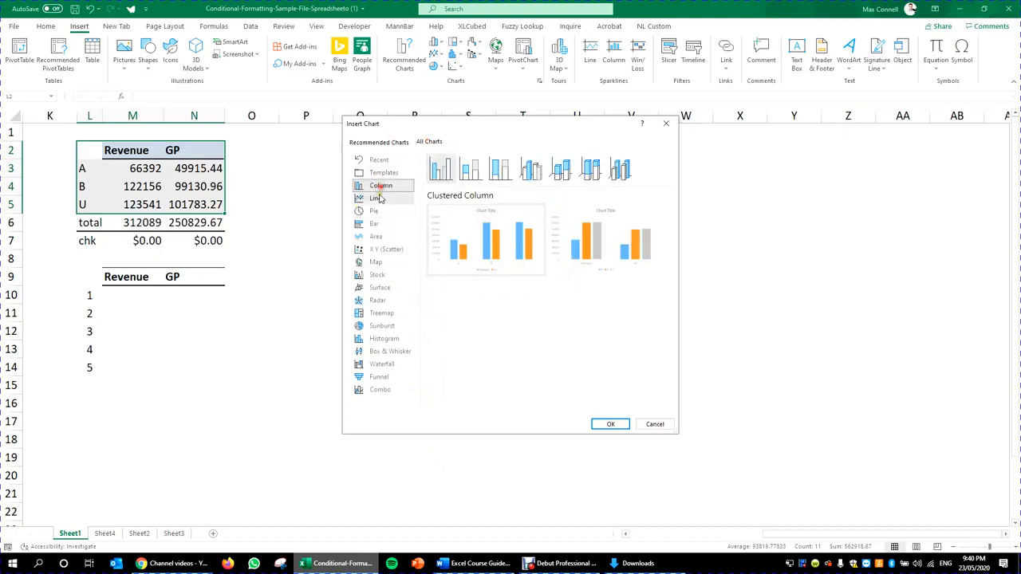
pyautogui.click(377, 201)
pyautogui.click(377, 210)
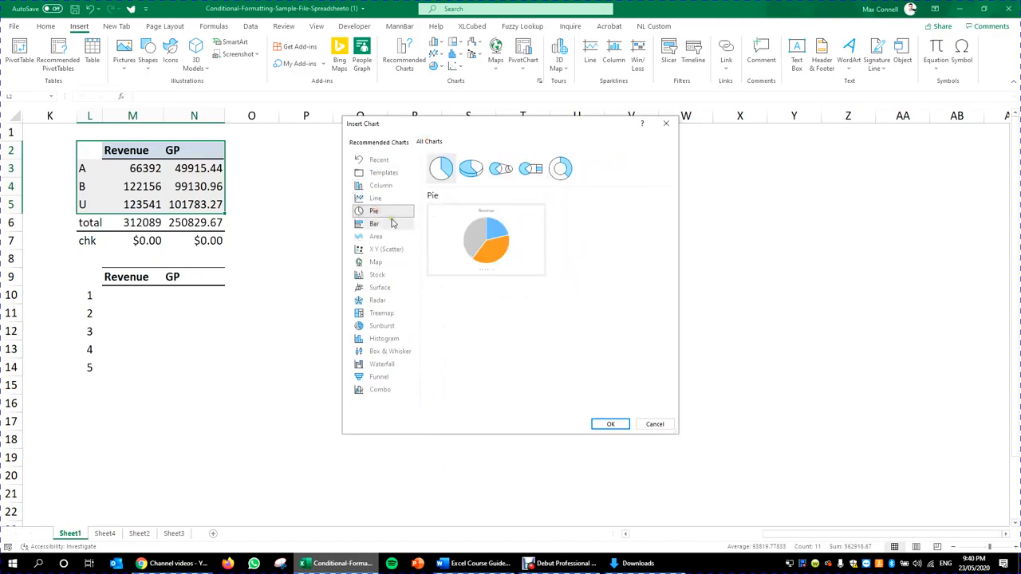
pyautogui.click(389, 224)
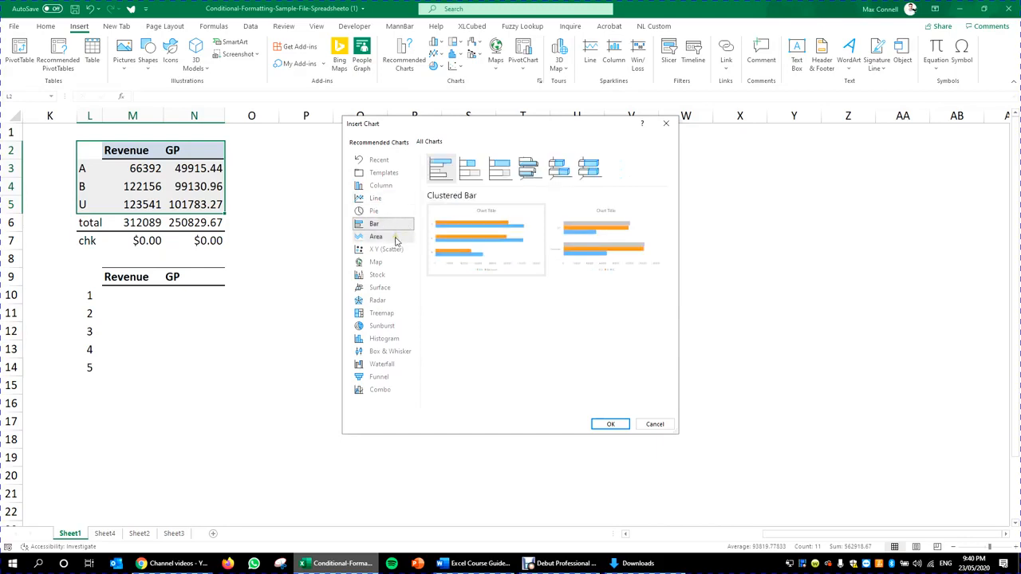
pyautogui.moveTo(500, 247)
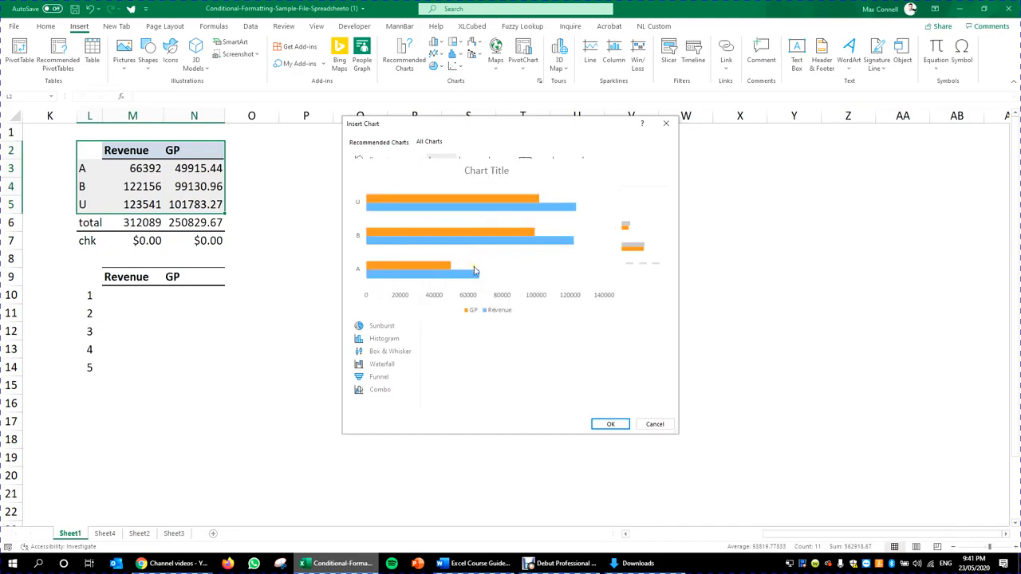
pyautogui.click(611, 424)
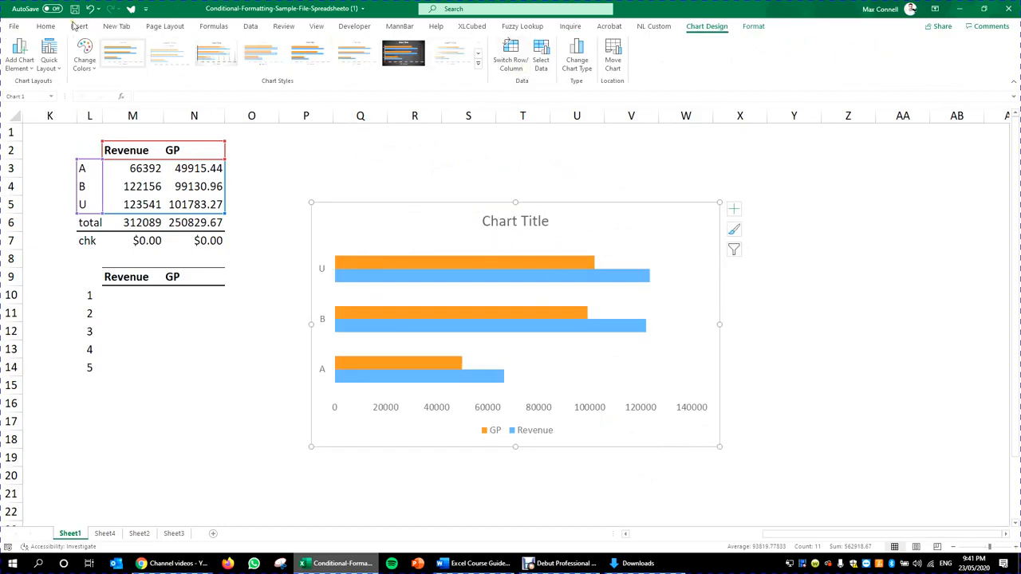
# - Move the bar chart away from the summaries so that it starts at about column V near row 2
pyautogui.click(46, 26)
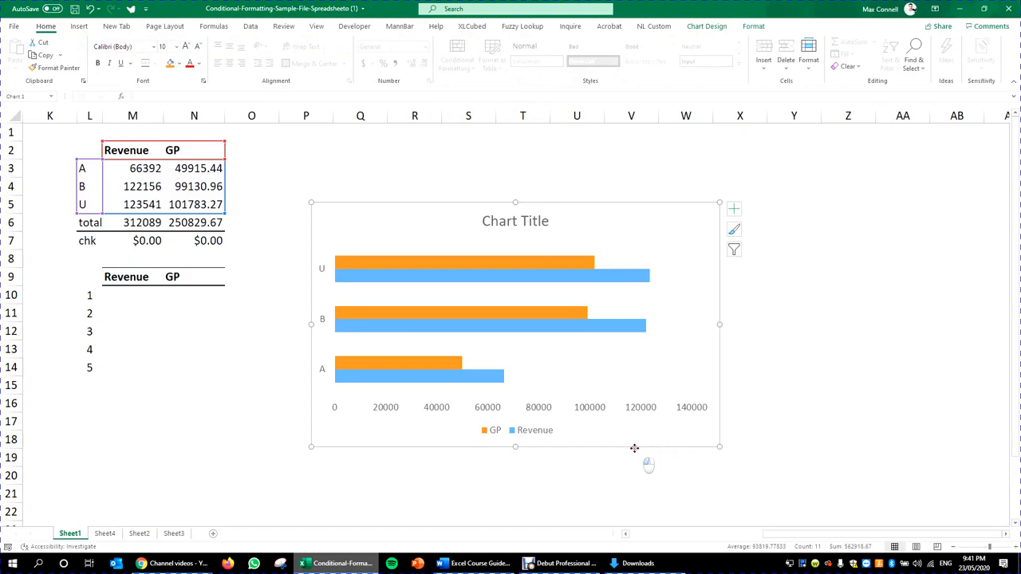
pyautogui.moveTo(638, 449); pyautogui.dragTo(662, 391)
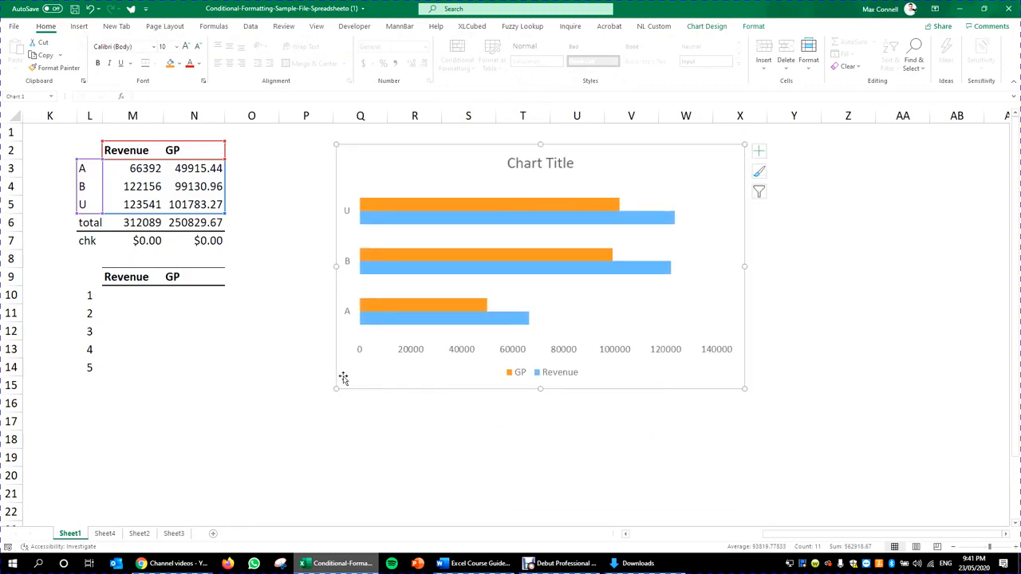
pyautogui.moveTo(335, 386); pyautogui.dragTo(340, 388)
pyautogui.moveTo(614, 390); pyautogui.dragTo(844, 396)
# - Look at the Quick Analysis formatting options for the summary range L2:N5
pyautogui.hotkey('ctrl', 'q')
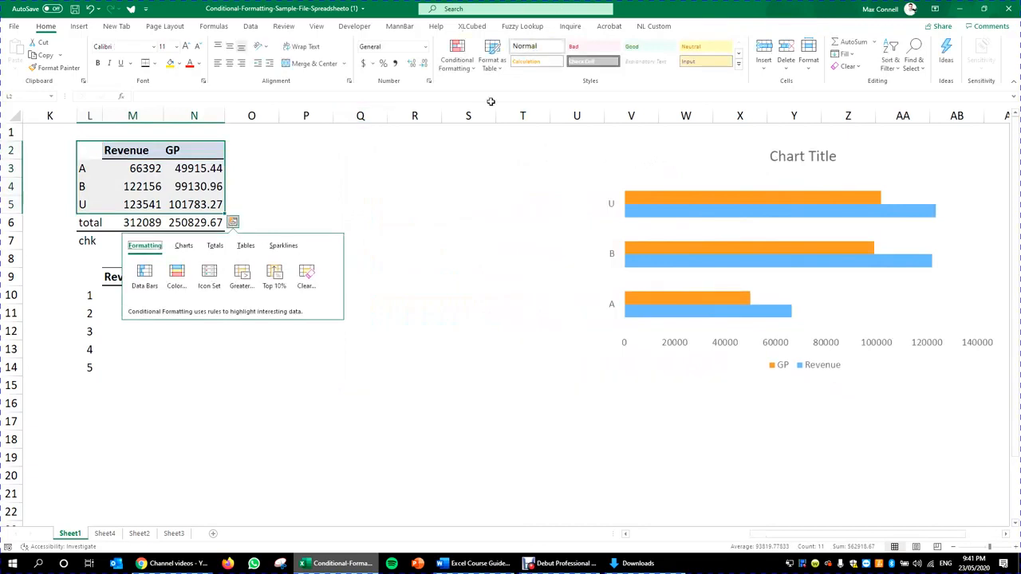
pyautogui.click(409, 217)
pyautogui.moveTo(98, 143); pyautogui.dragTo(226, 204)
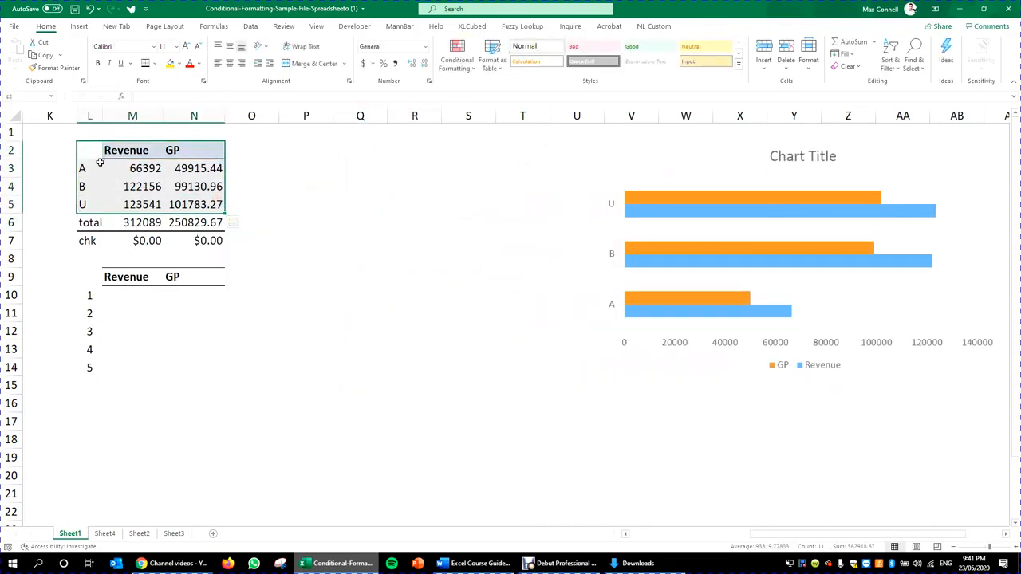
# - Preview the recommended Clustered Column chart for the summary including its total row, L2:N6, without inserting it
pyautogui.moveTo(83, 155); pyautogui.dragTo(206, 229)
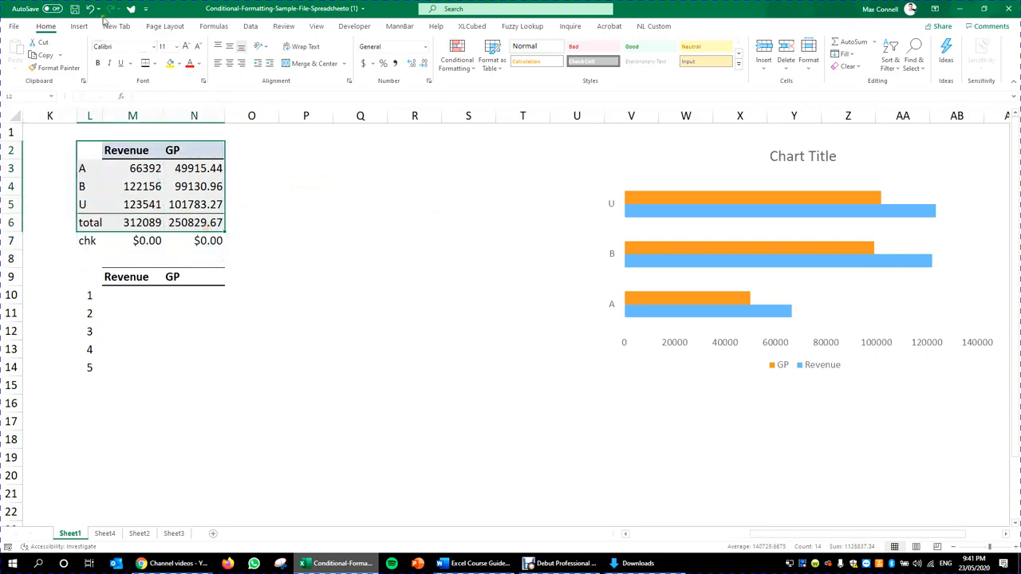
pyautogui.click(80, 26)
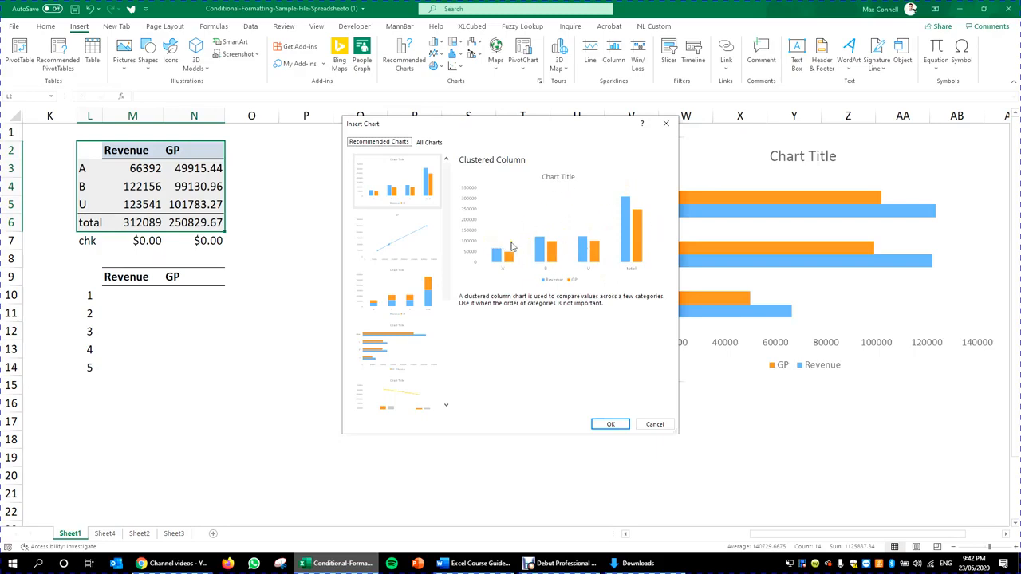
pyautogui.moveTo(570, 127); pyautogui.dragTo(437, 105)
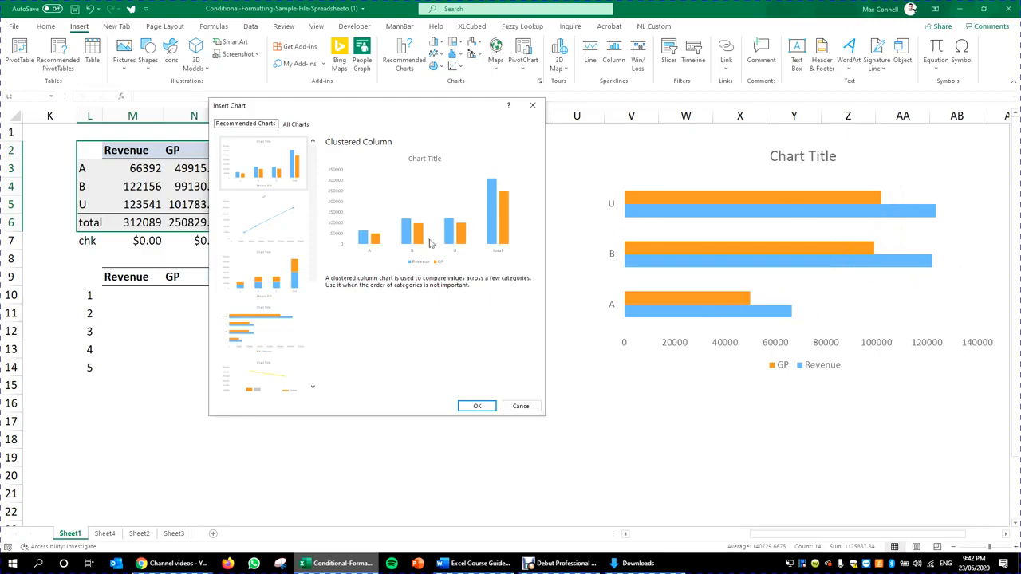
pyautogui.click(521, 406)
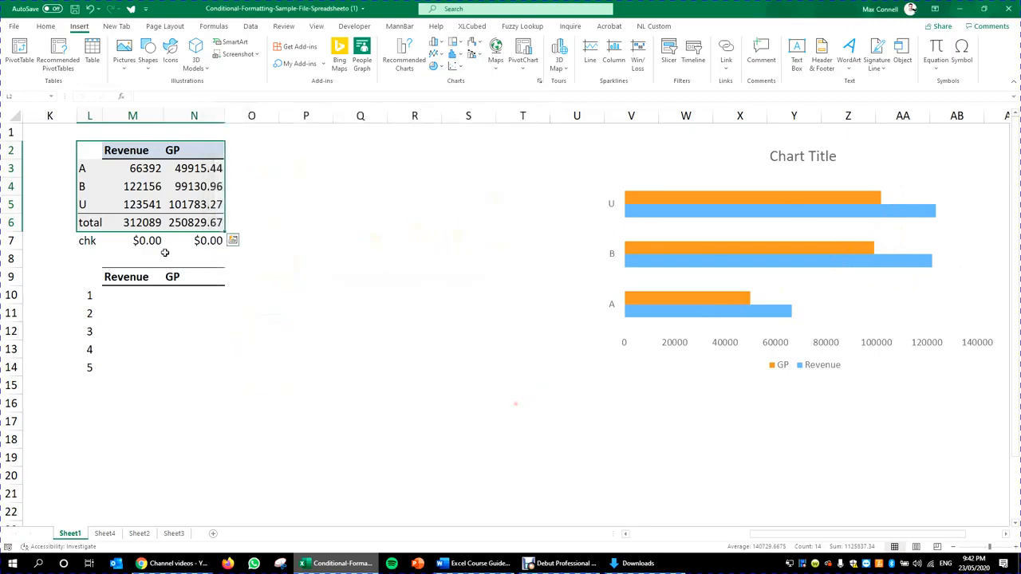
# - Look at the formatting options for the bar chart's vertical category axis
pyautogui.moveTo(91, 152); pyautogui.dragTo(199, 204)
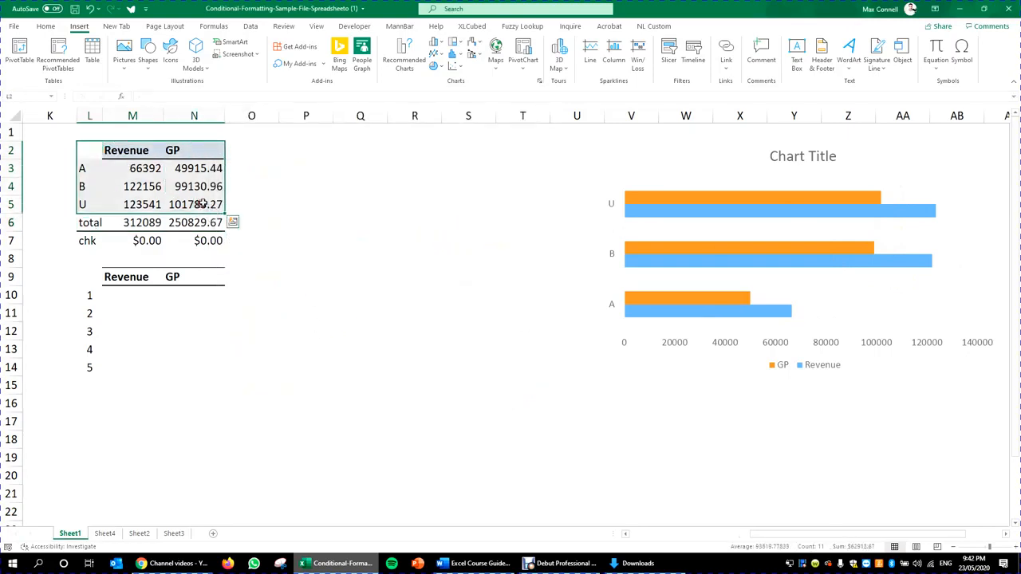
pyautogui.moveTo(98, 155); pyautogui.dragTo(198, 147)
pyautogui.click(598, 202)
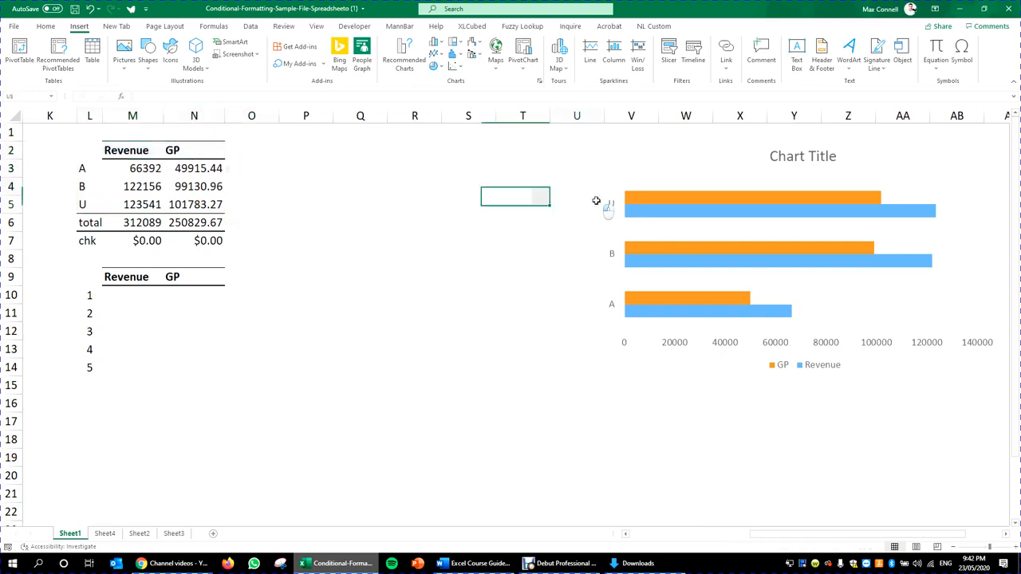
pyautogui.click(610, 201)
pyautogui.rightClick(611, 201)
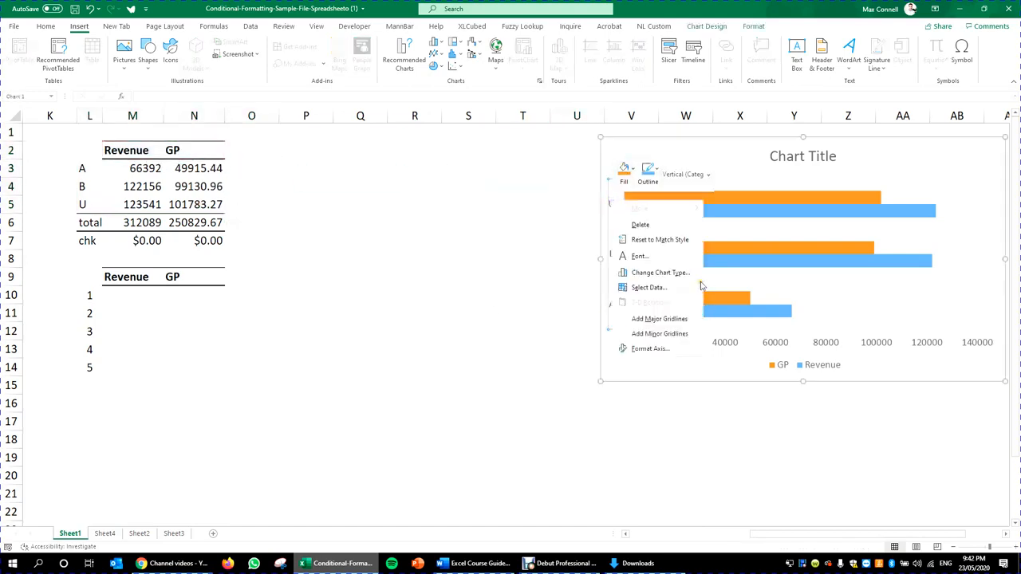
pyautogui.click(665, 356)
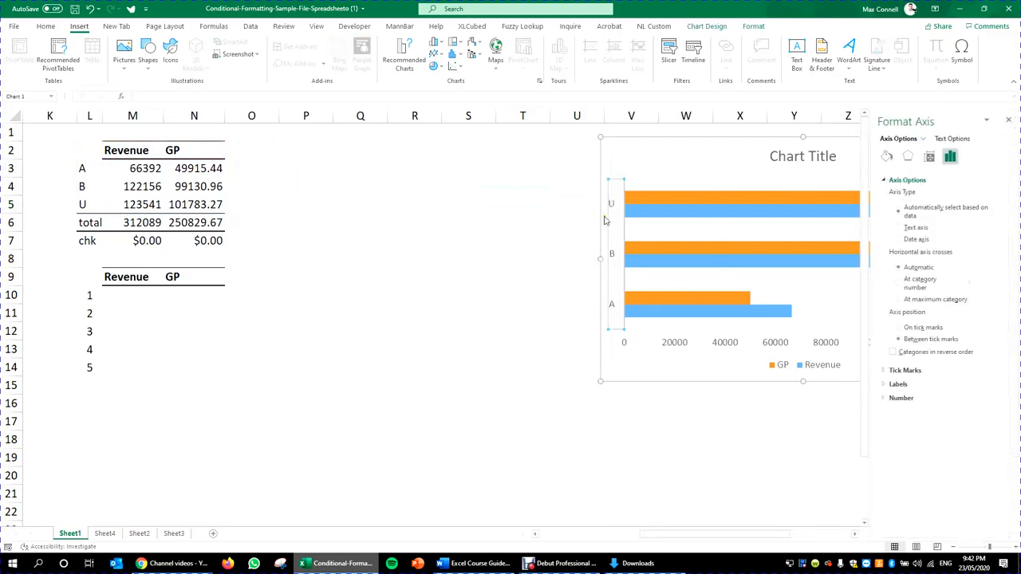
pyautogui.rightClick(618, 193)
pyautogui.click(581, 248)
pyautogui.click(611, 204)
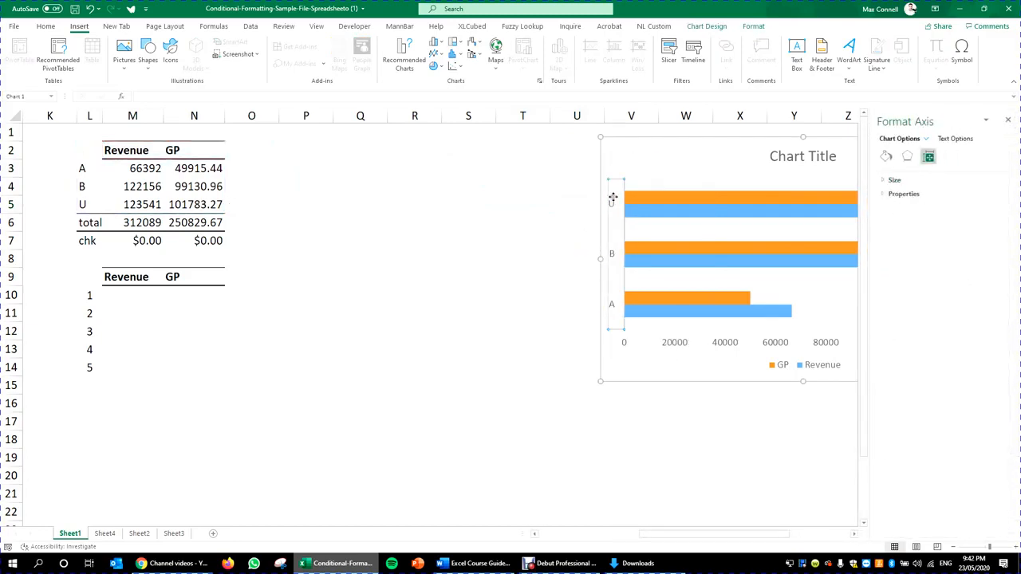
pyautogui.click(376, 220)
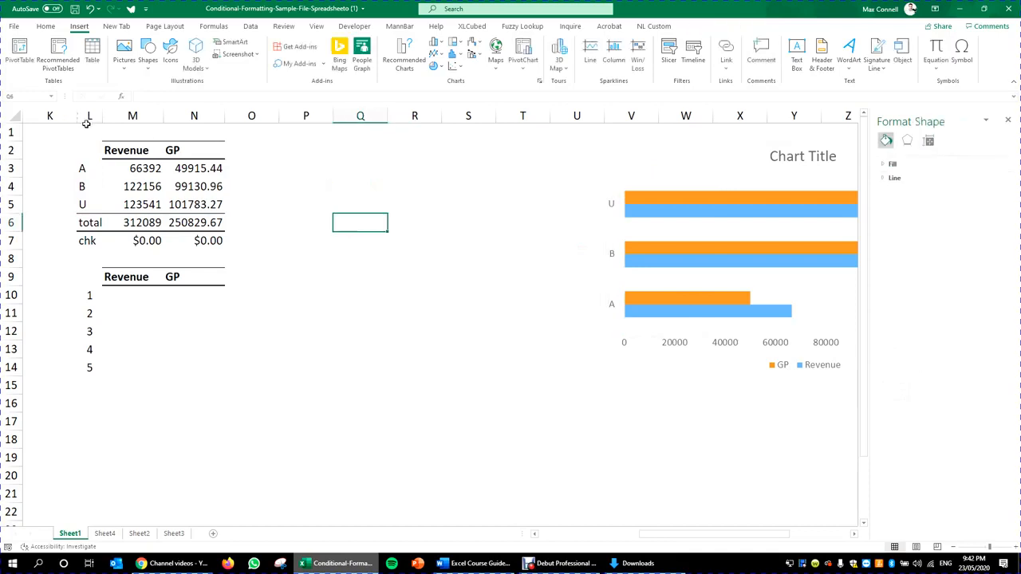
# - Highlight the group labels and the full summary range L2:N5, and close the formatting options
pyautogui.moveTo(85, 150); pyautogui.dragTo(205, 204)
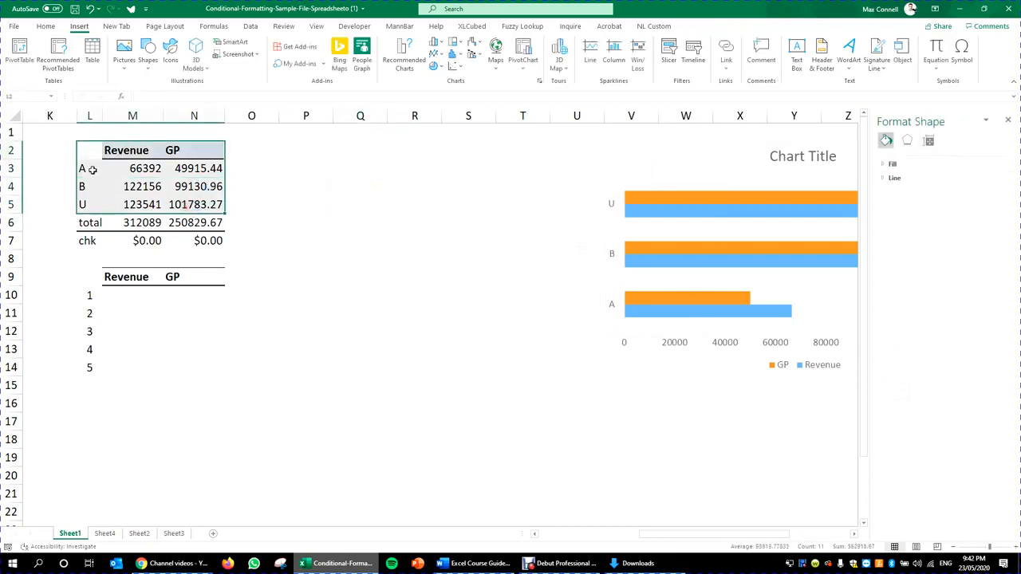
pyautogui.click(269, 260)
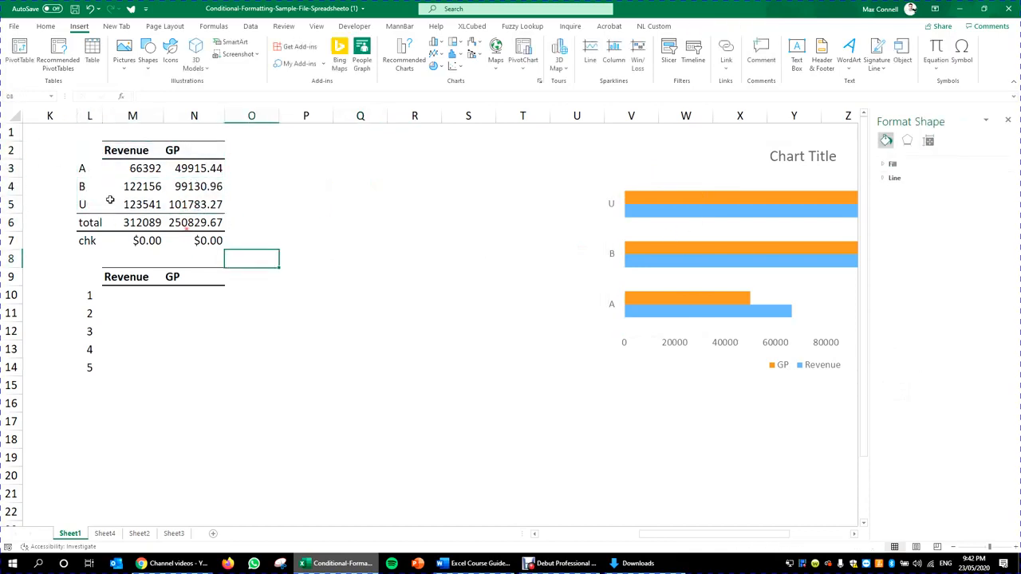
pyautogui.moveTo(92, 168); pyautogui.dragTo(91, 205)
pyautogui.moveTo(88, 150); pyautogui.dragTo(205, 204)
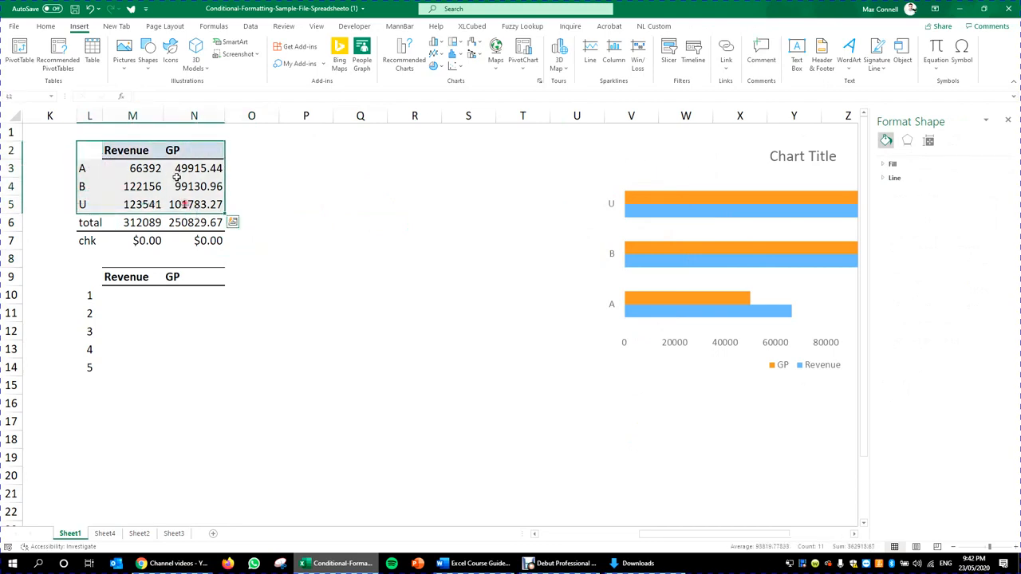
pyautogui.click(1010, 119)
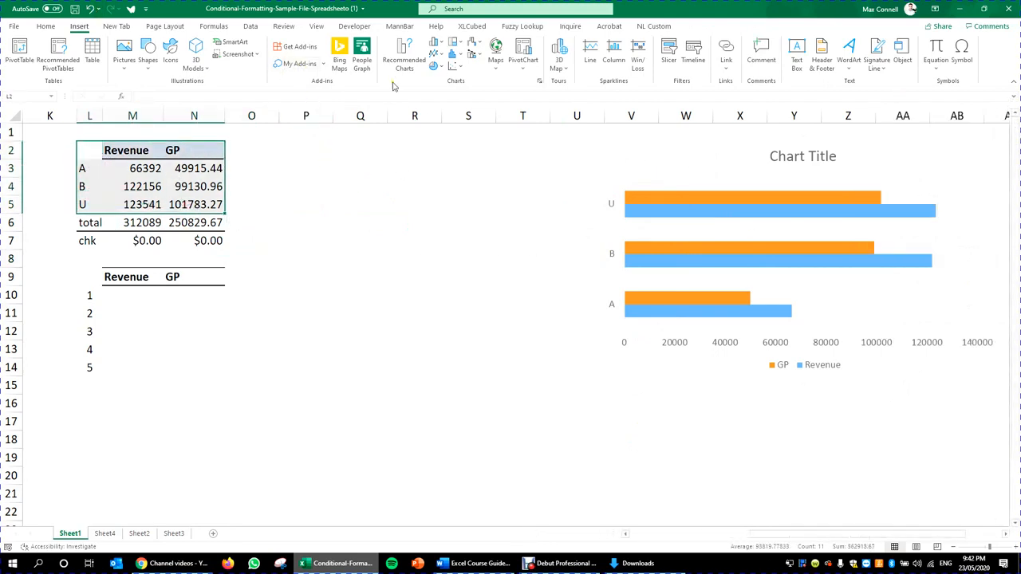
# - Preview the recommended charts for L2:N5, including 100% Stacked Column and Funnel
pyautogui.click(405, 57)
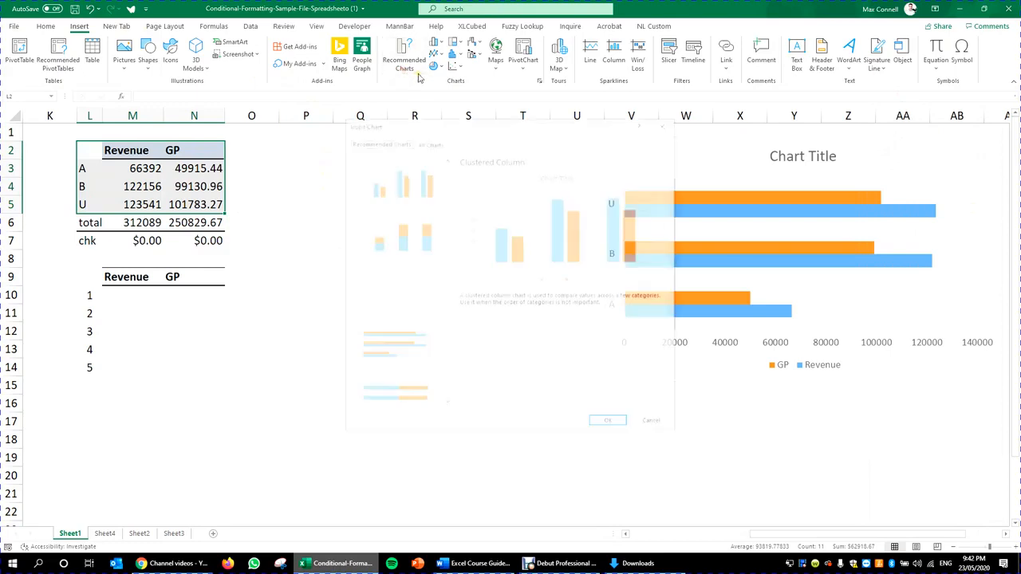
pyautogui.click(402, 232)
pyautogui.click(405, 351)
pyautogui.scroll(-3, 405, 351)
pyautogui.click(423, 324)
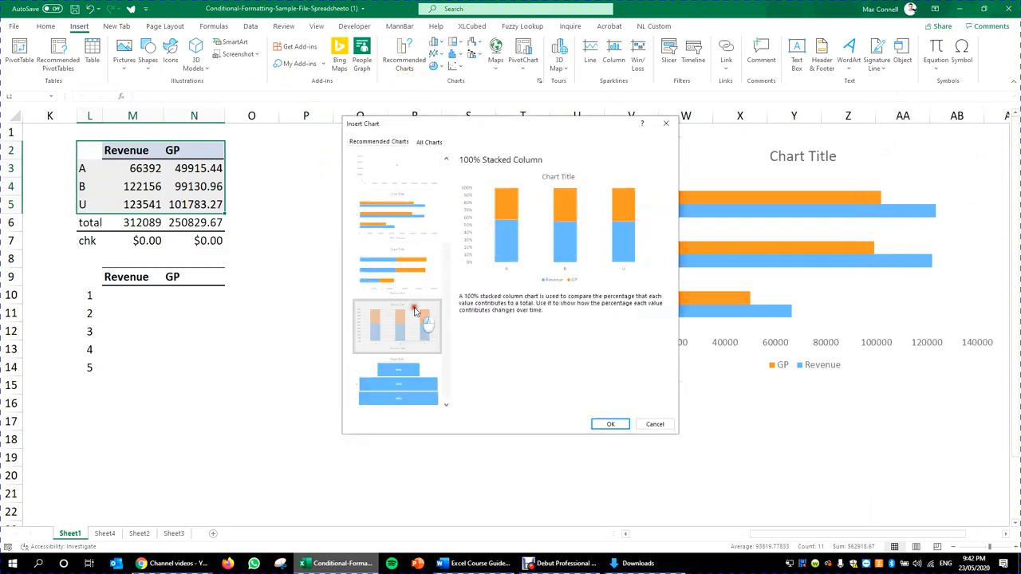
pyautogui.click(399, 372)
pyautogui.click(398, 273)
pyautogui.click(394, 207)
# - Compare the Column, Line, Bar and Pie chart types for L2:N5 without inserting a chart
pyautogui.click(430, 142)
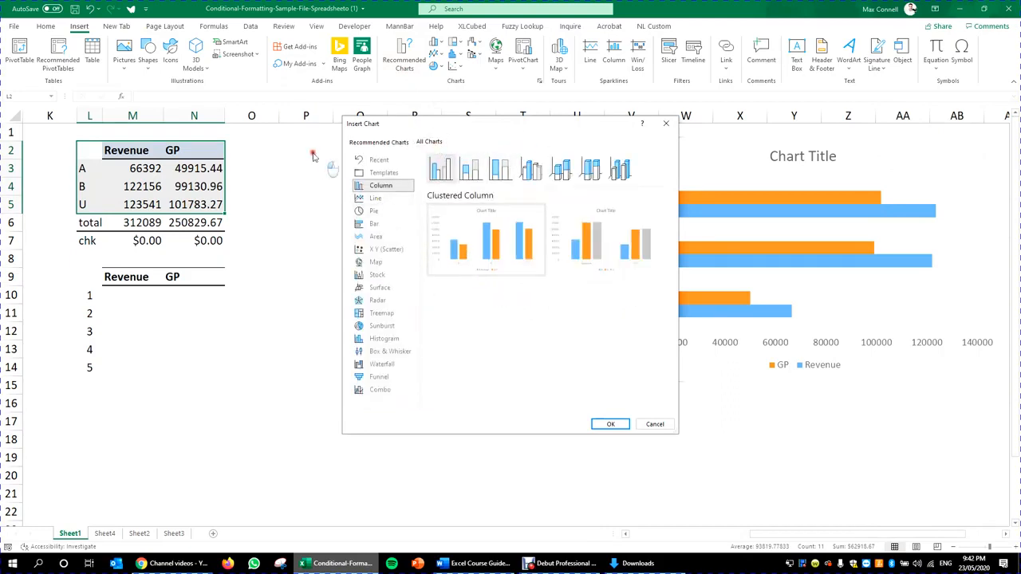
pyautogui.moveTo(574, 129); pyautogui.dragTo(409, 116)
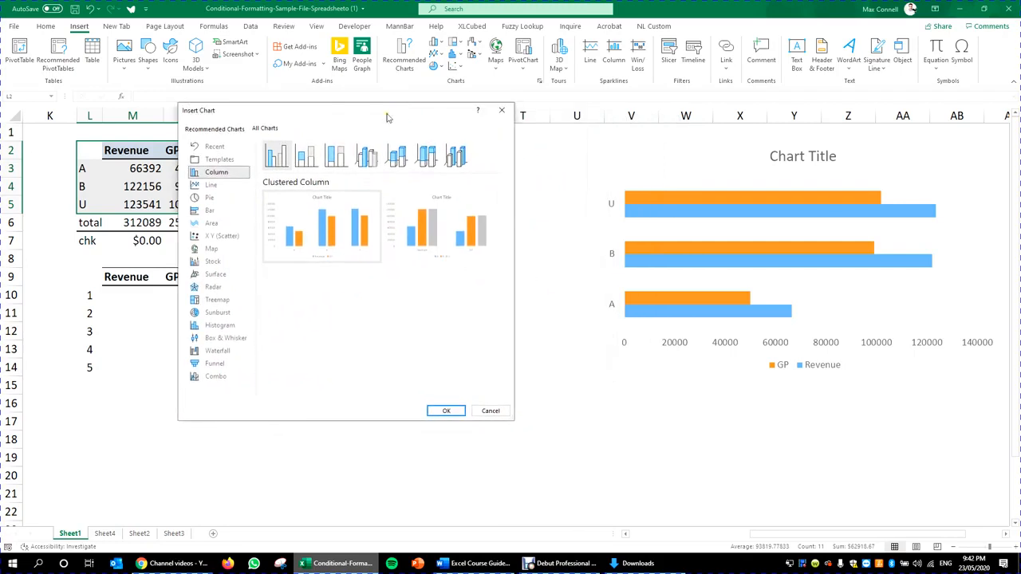
pyautogui.click(229, 184)
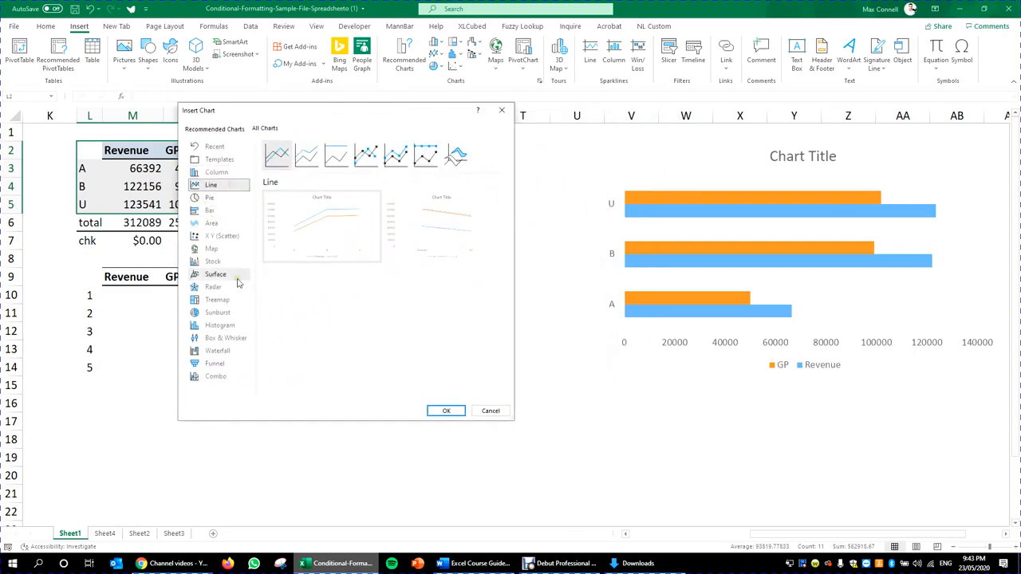
pyautogui.moveTo(356, 238)
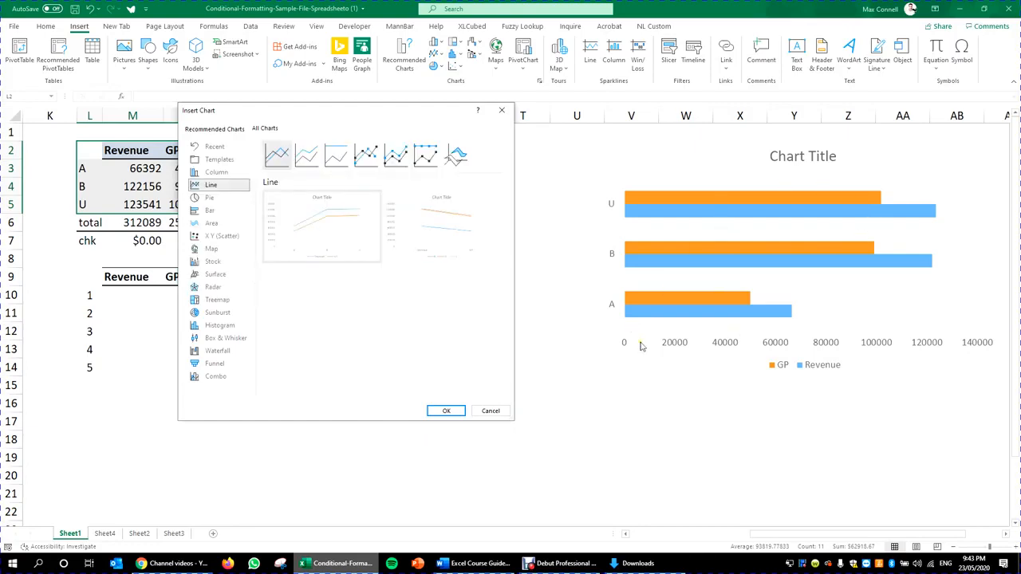
pyautogui.click(211, 210)
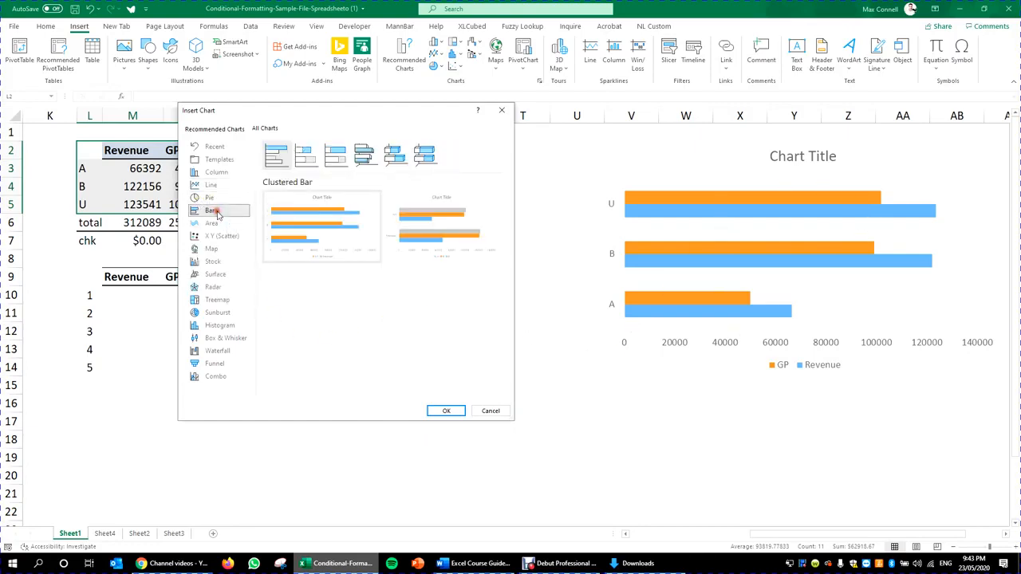
pyautogui.click(210, 197)
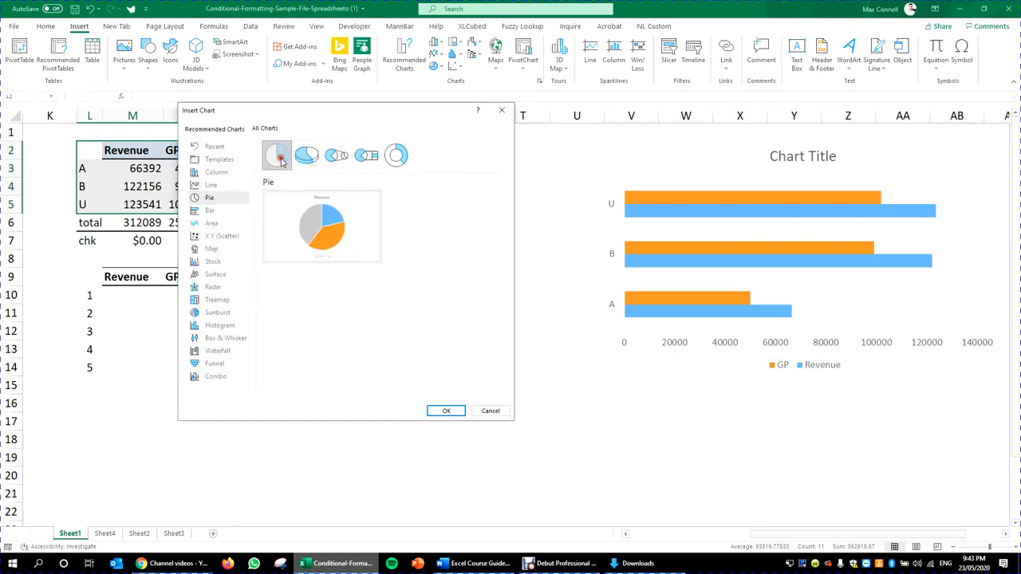
pyautogui.click(490, 411)
pyautogui.click(360, 258)
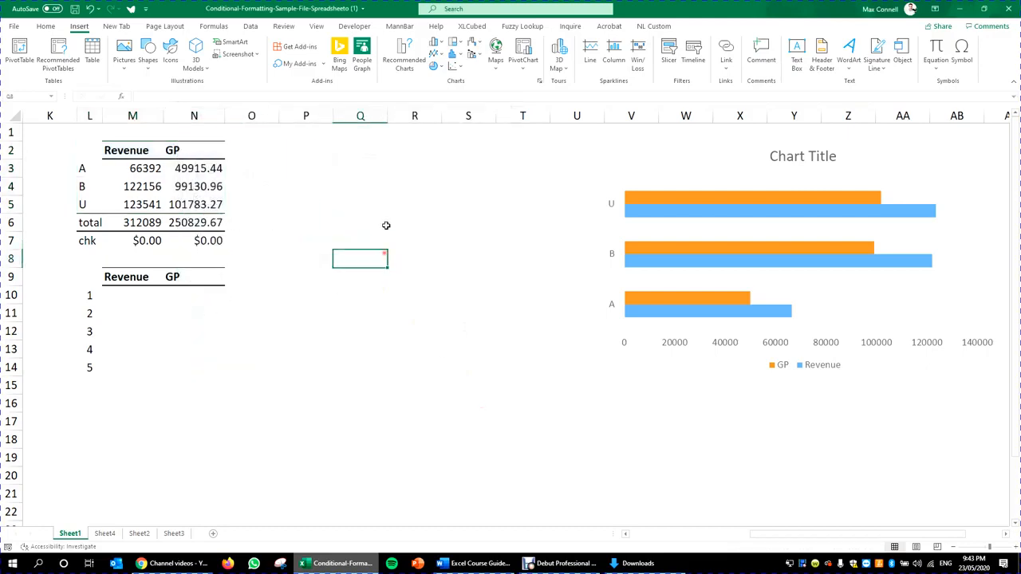
# - Select the group labels with Revenue in L2:M5, check the available chart types and insert a 3-D Pie chart of Revenue by group
pyautogui.moveTo(92, 149); pyautogui.dragTo(150, 205)
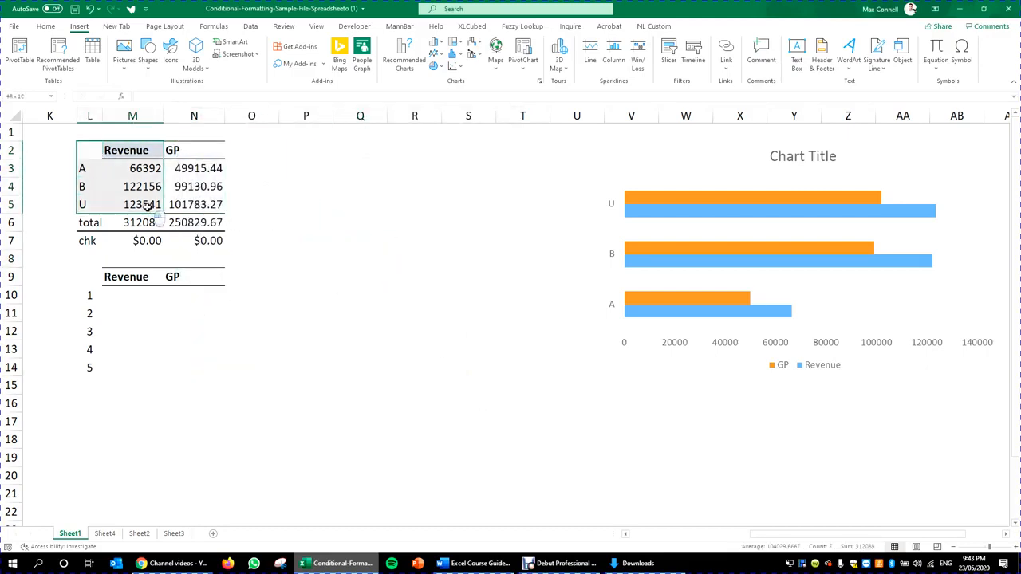
pyautogui.moveTo(195, 152); pyautogui.dragTo(194, 204)
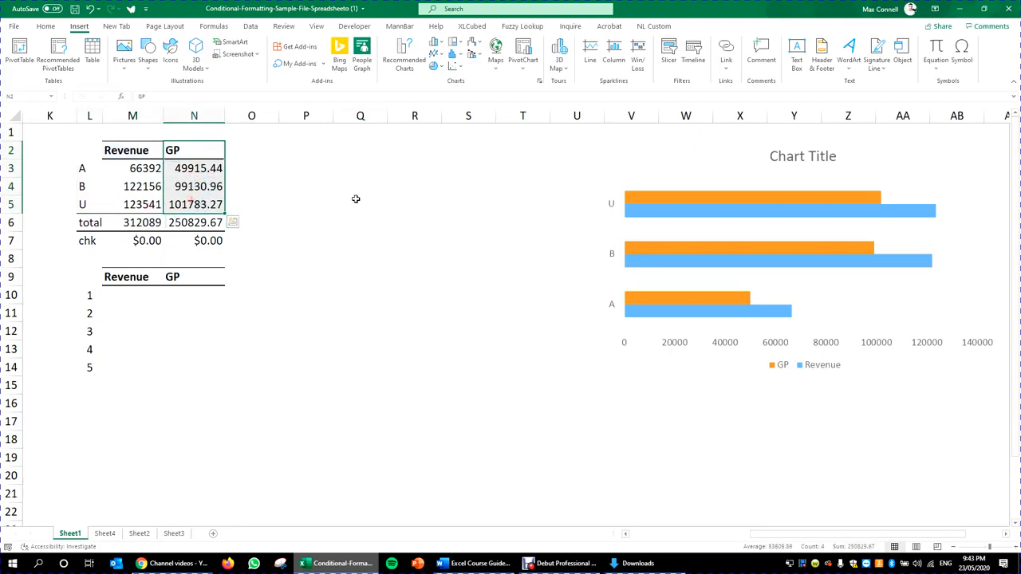
pyautogui.click(355, 198)
pyautogui.moveTo(88, 150); pyautogui.dragTo(153, 207)
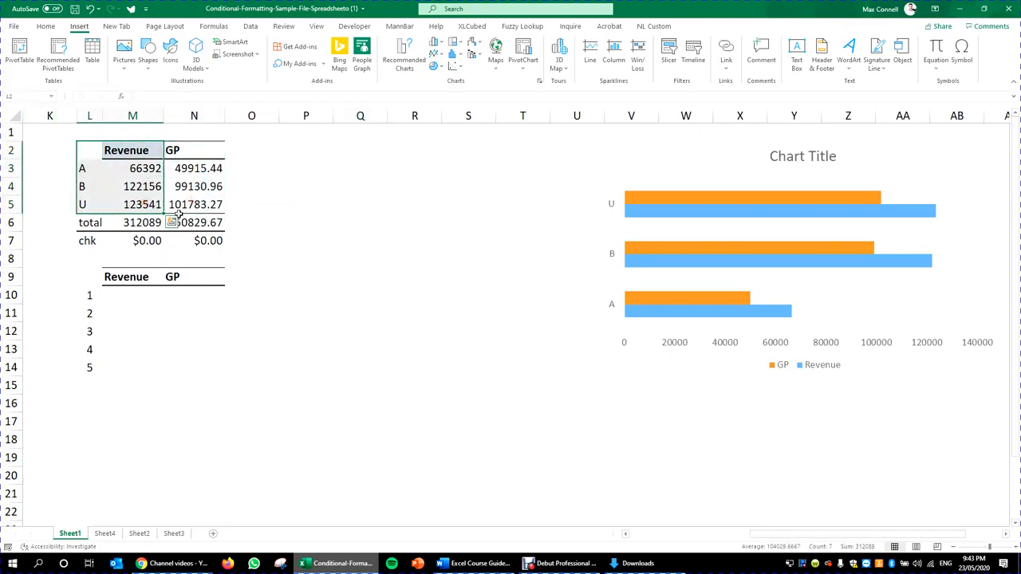
pyautogui.click(93, 149)
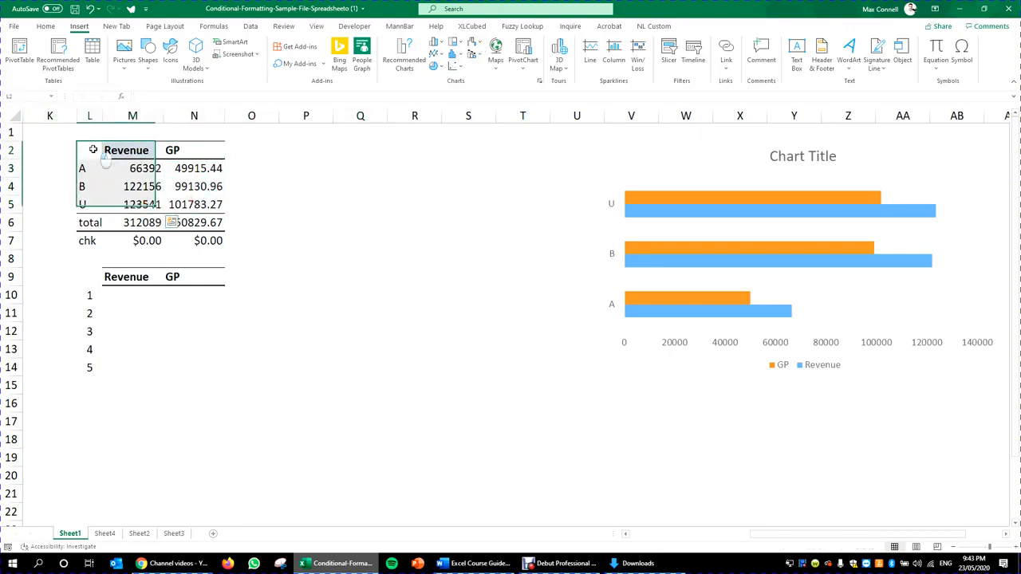
pyautogui.moveTo(93, 149); pyautogui.dragTo(149, 205)
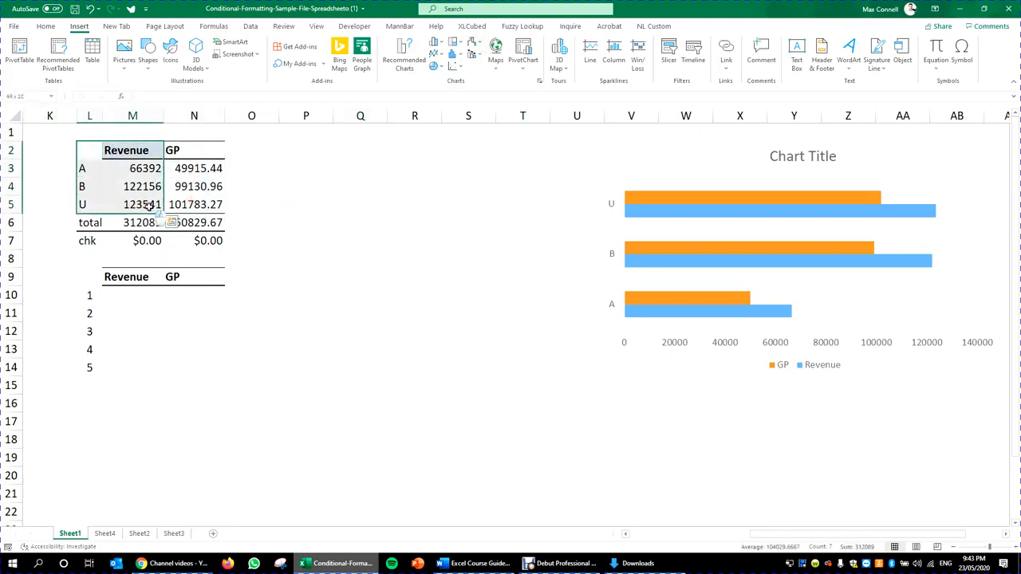
pyautogui.click(405, 67)
pyautogui.click(431, 141)
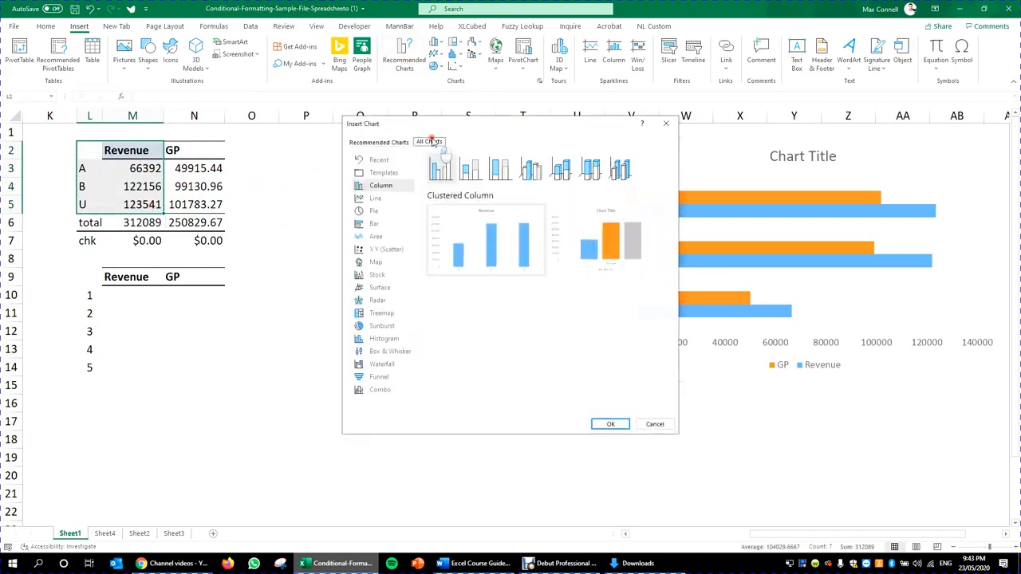
pyautogui.click(661, 123)
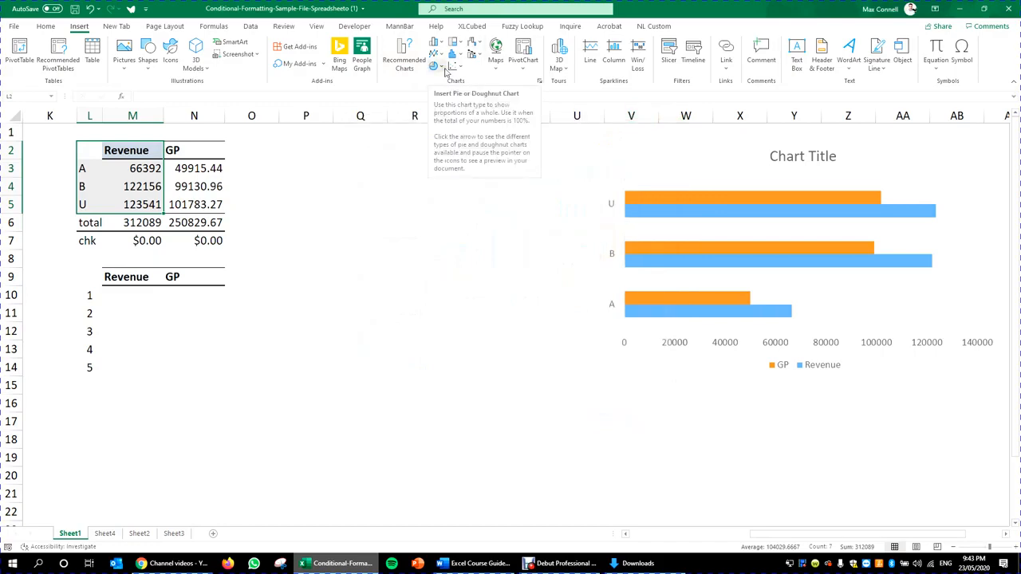
pyautogui.click(444, 69)
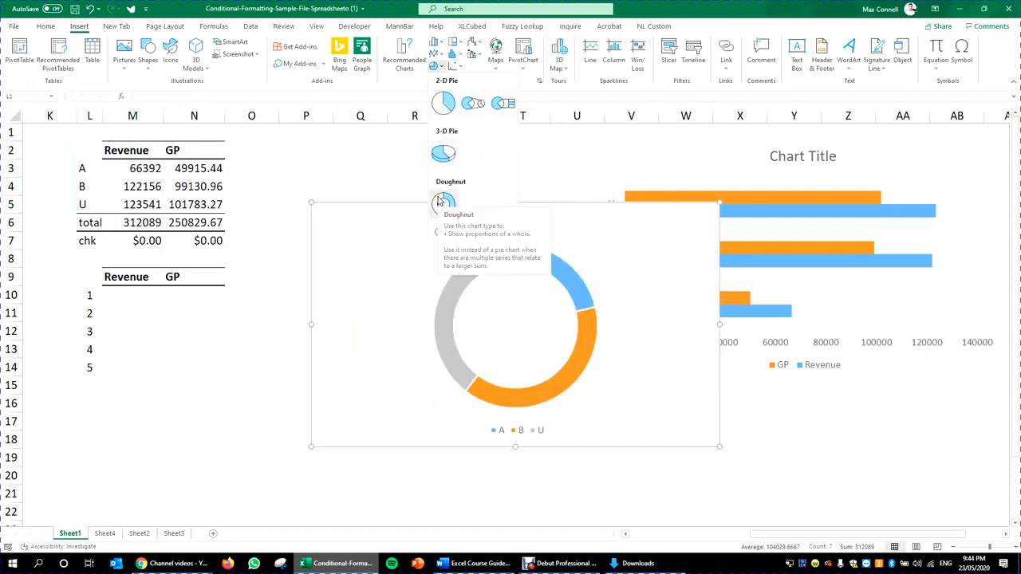
pyautogui.click(439, 152)
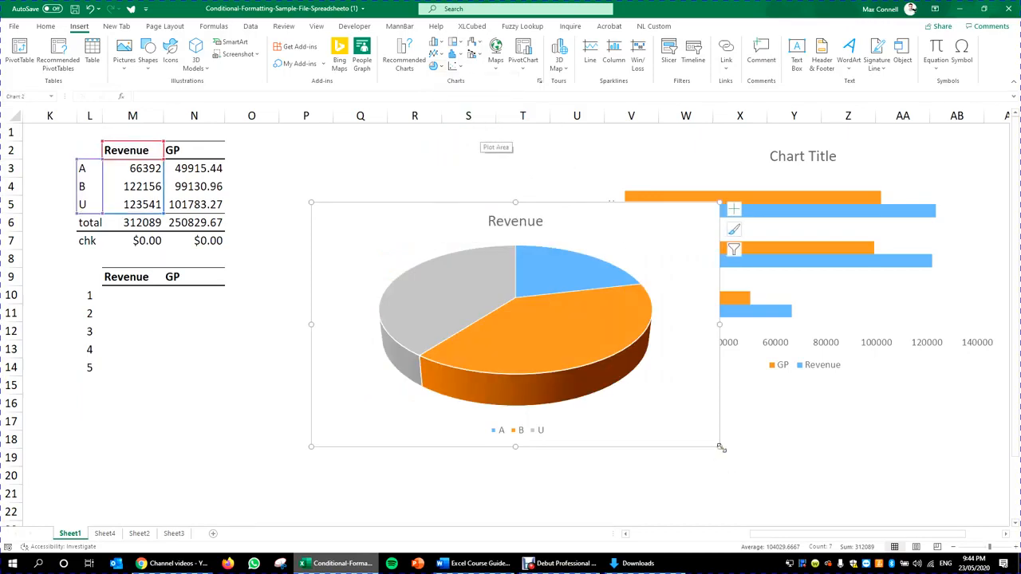
# - Fit the Revenue pie chart between the summaries and the bar chart, moving the bar chart slightly further from the summaries
pyautogui.moveTo(721, 448); pyautogui.dragTo(562, 378)
pyautogui.moveTo(649, 380); pyautogui.dragTo(683, 382)
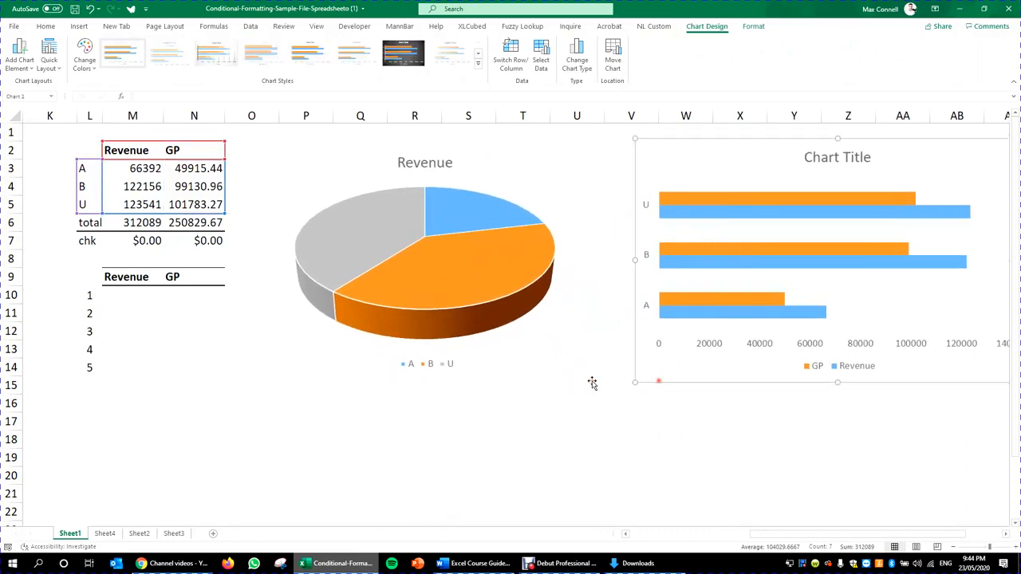
# - Move the Revenue pie chart slightly towards the bar chart and extend its lower edge a little
pyautogui.moveTo(554, 380); pyautogui.dragTo(585, 383)
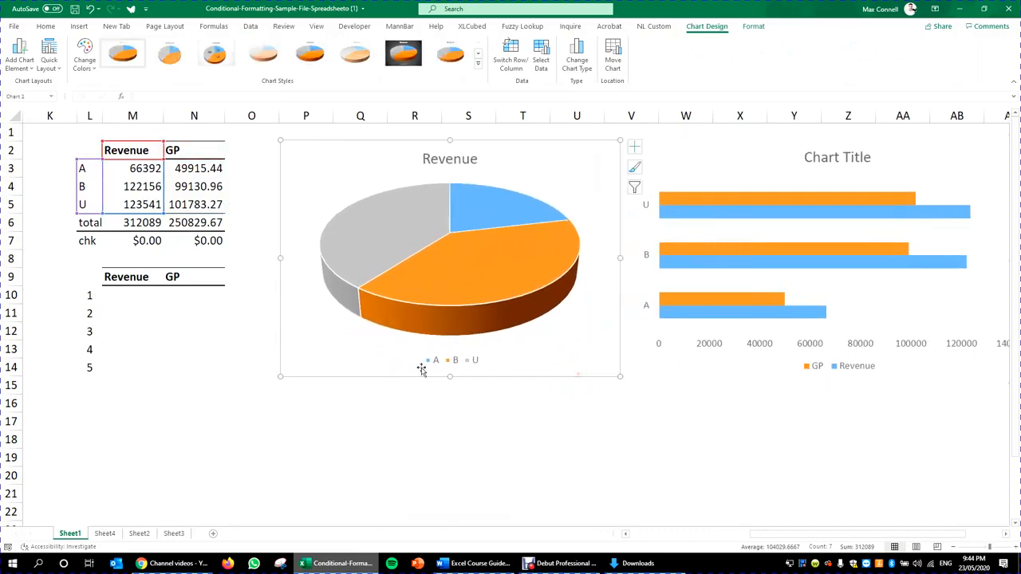
pyautogui.moveTo(455, 382); pyautogui.dragTo(453, 386)
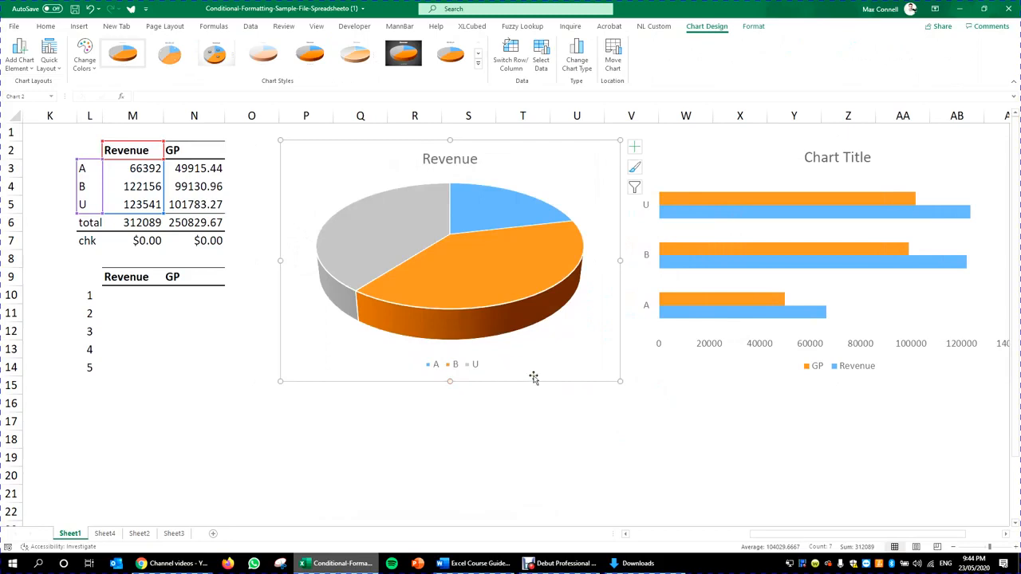
pyautogui.click(146, 417)
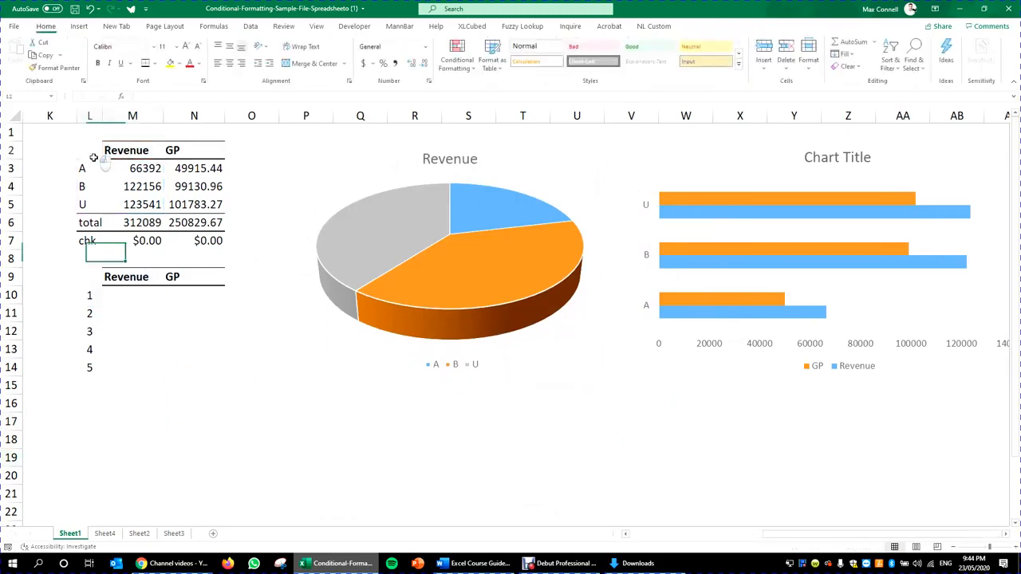
# - Insert a 3-D Pie chart of GP by group from the labels in L2:L5 and the values in N2:N5
pyautogui.moveTo(89, 152); pyautogui.dragTo(80, 206)
pyautogui.moveTo(195, 150); pyautogui.dragTo(209, 206)
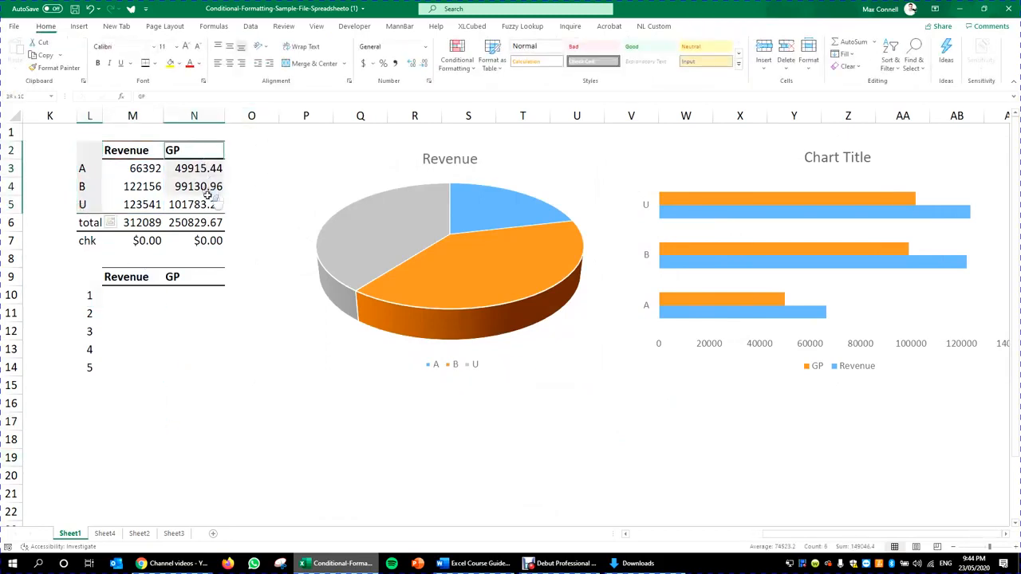
pyautogui.click(79, 25)
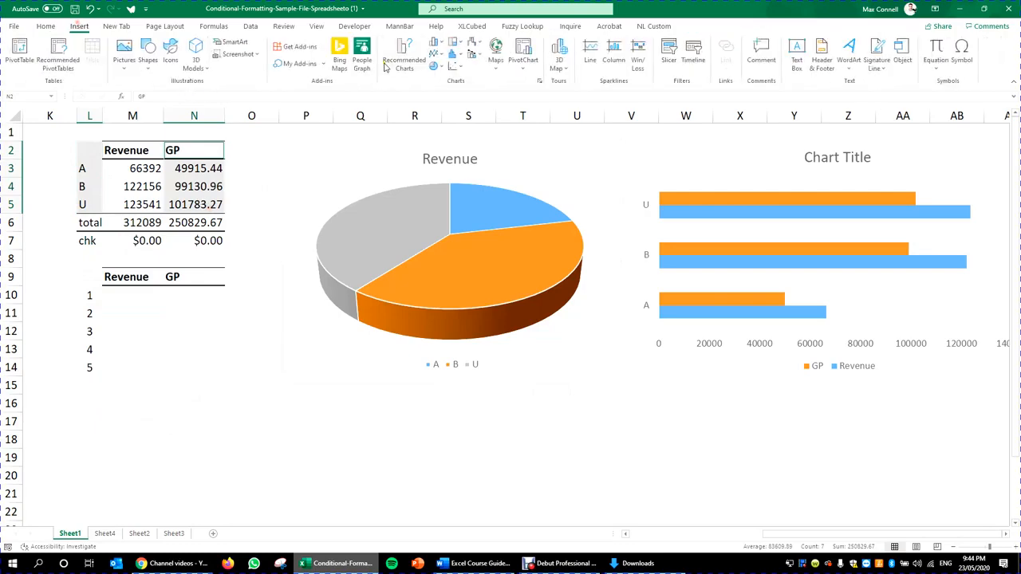
pyautogui.click(433, 66)
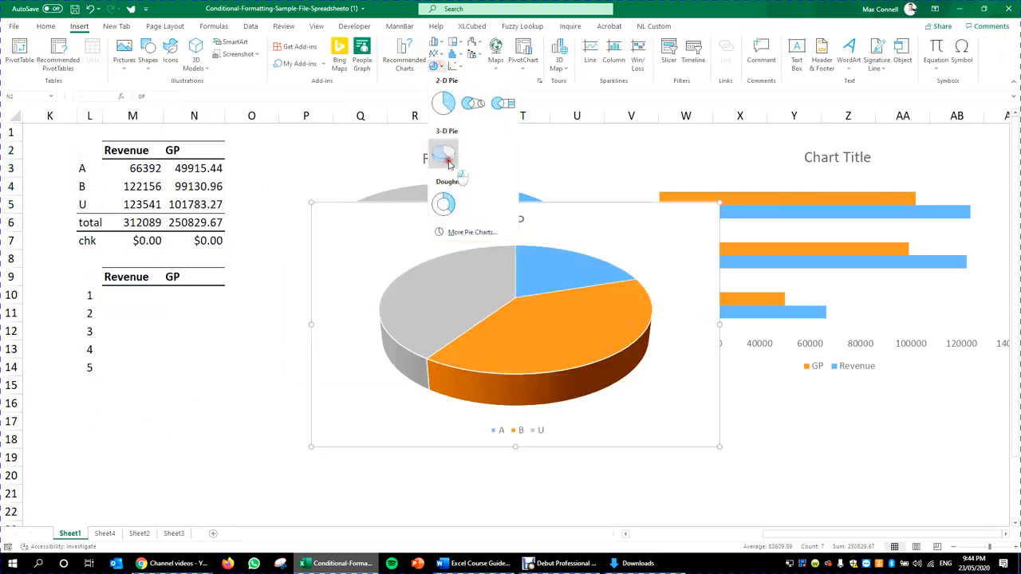
pyautogui.click(446, 155)
# - Place the GP pie chart directly below the Revenue pie chart and reduce it to about the same width
pyautogui.scroll(-3, 651, 289)
pyautogui.moveTo(641, 351); pyautogui.dragTo(619, 451)
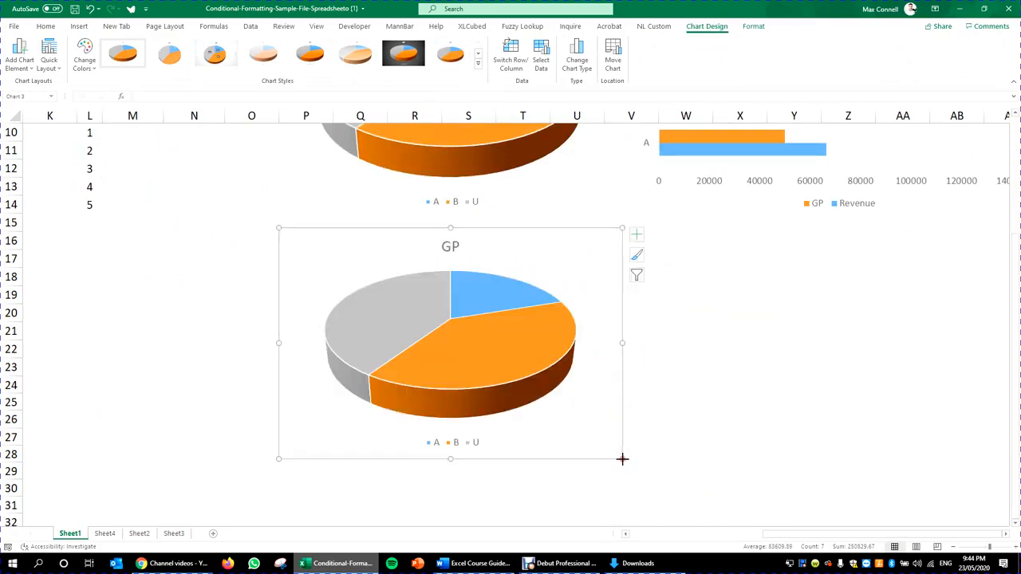
pyautogui.scroll(3, 534, 295)
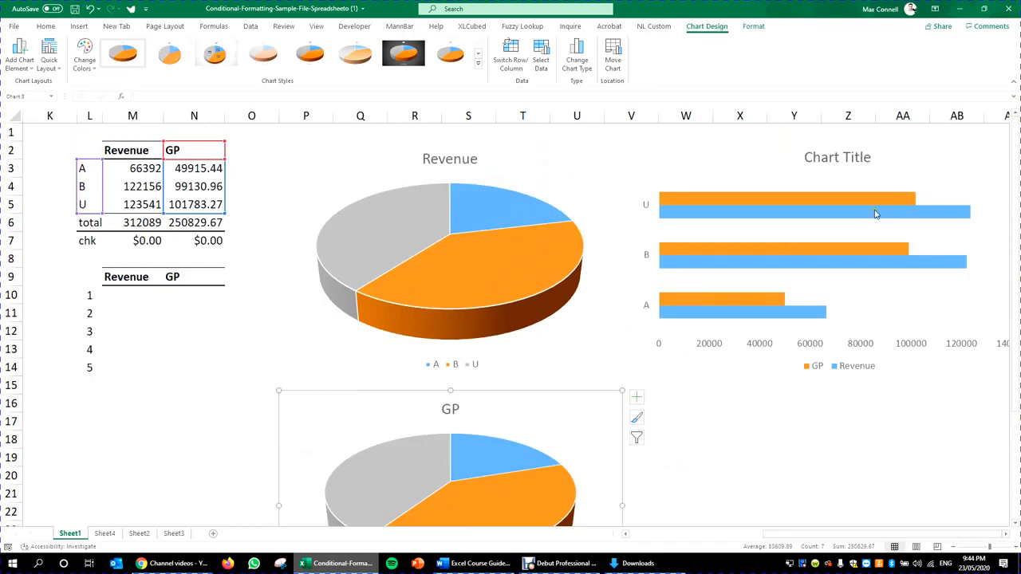
pyautogui.click(221, 379)
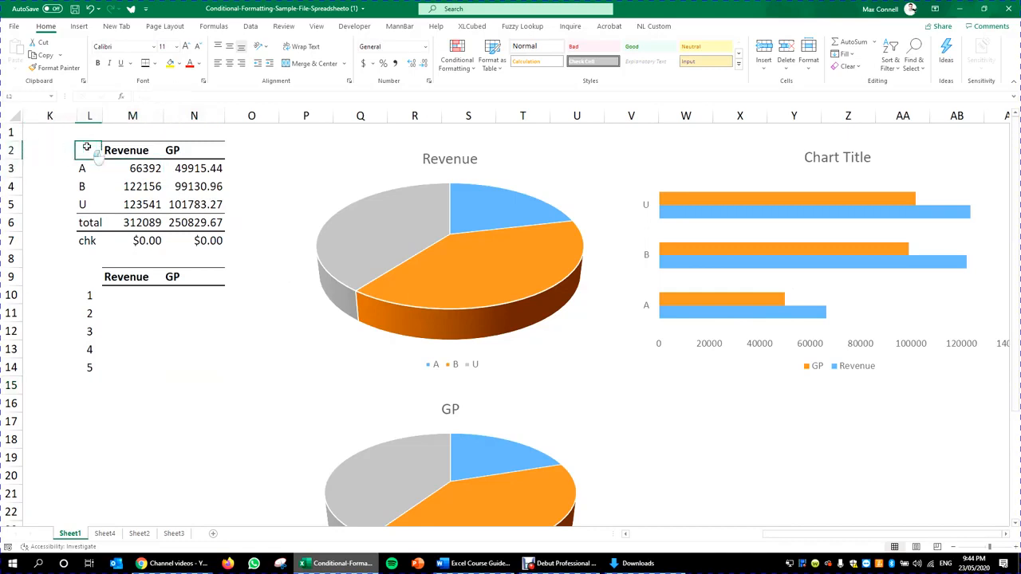
# - Select L2:N5 and examine the Pie chart options and the Area chart subtypes for this data
pyautogui.moveTo(81, 146); pyautogui.dragTo(152, 224)
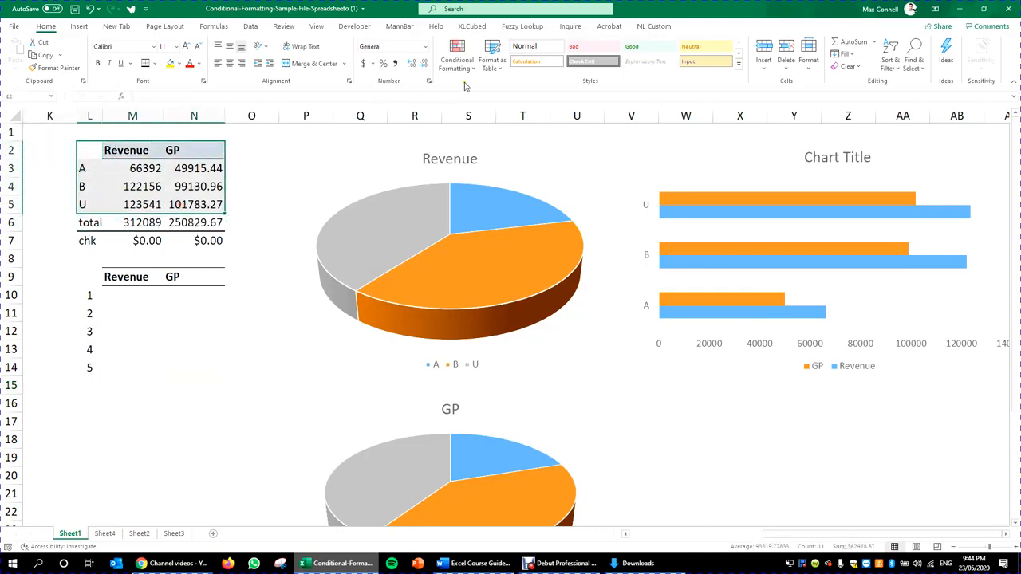
pyautogui.click(79, 26)
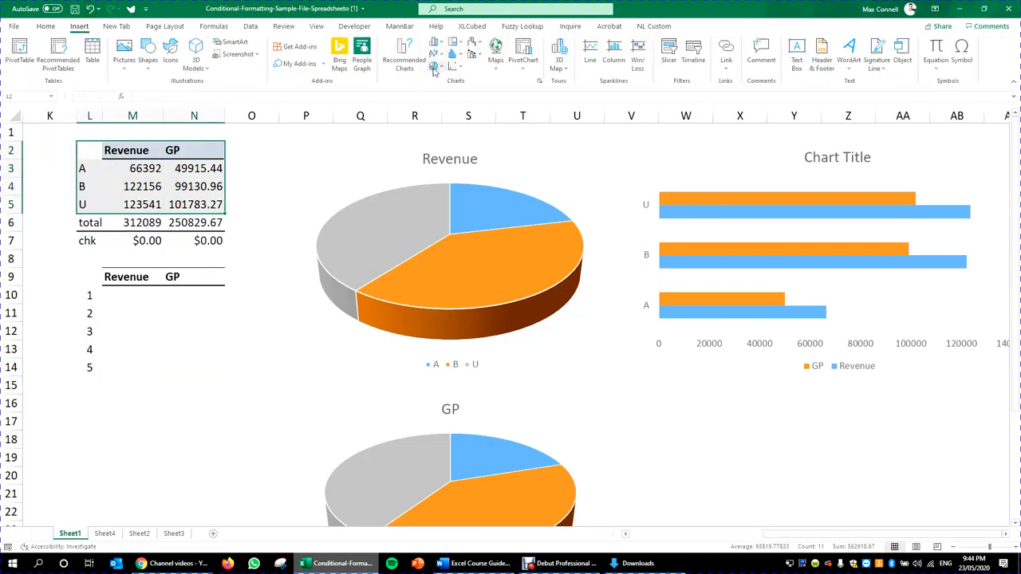
pyautogui.click(433, 67)
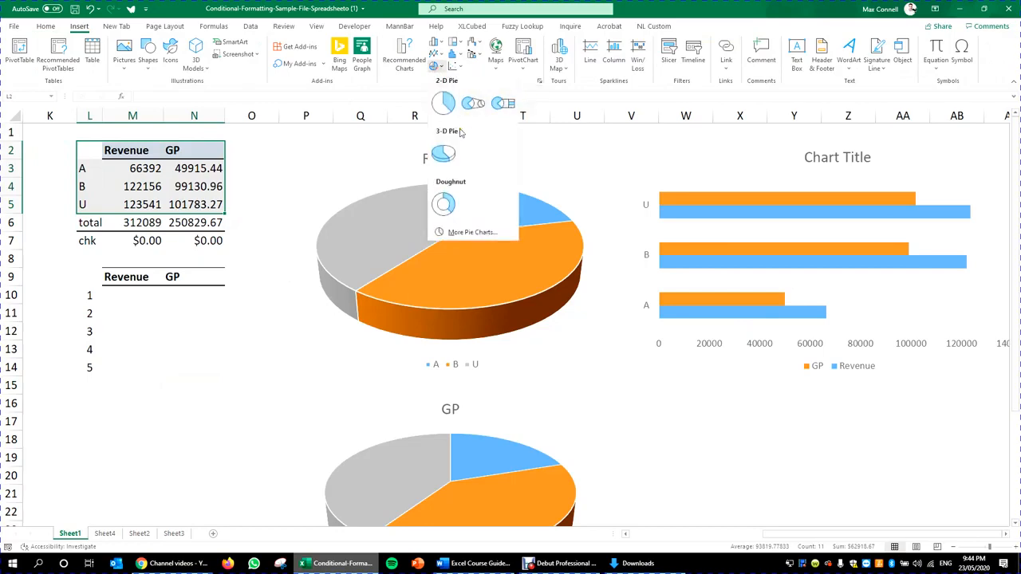
pyautogui.click(402, 64)
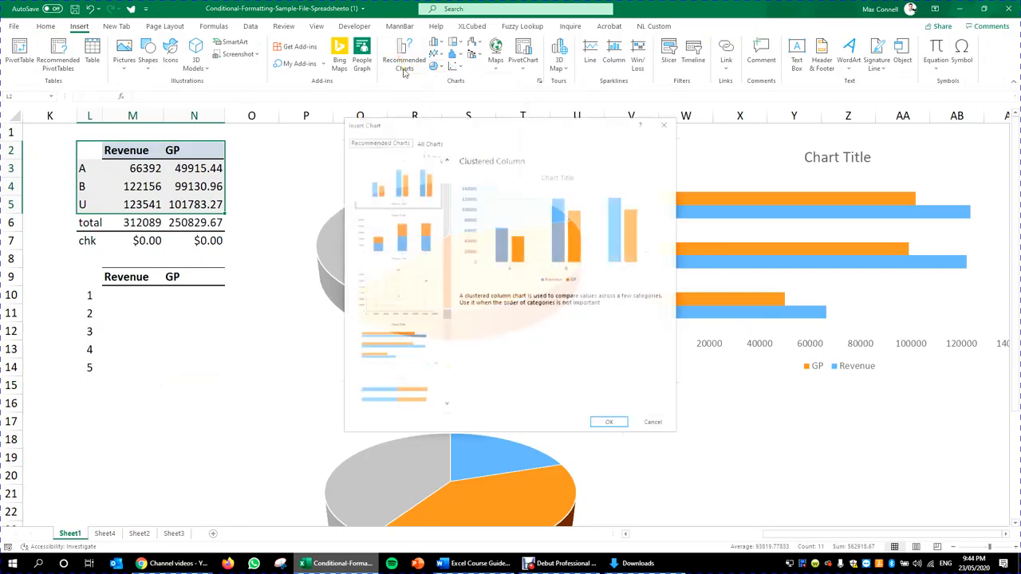
pyautogui.click(430, 142)
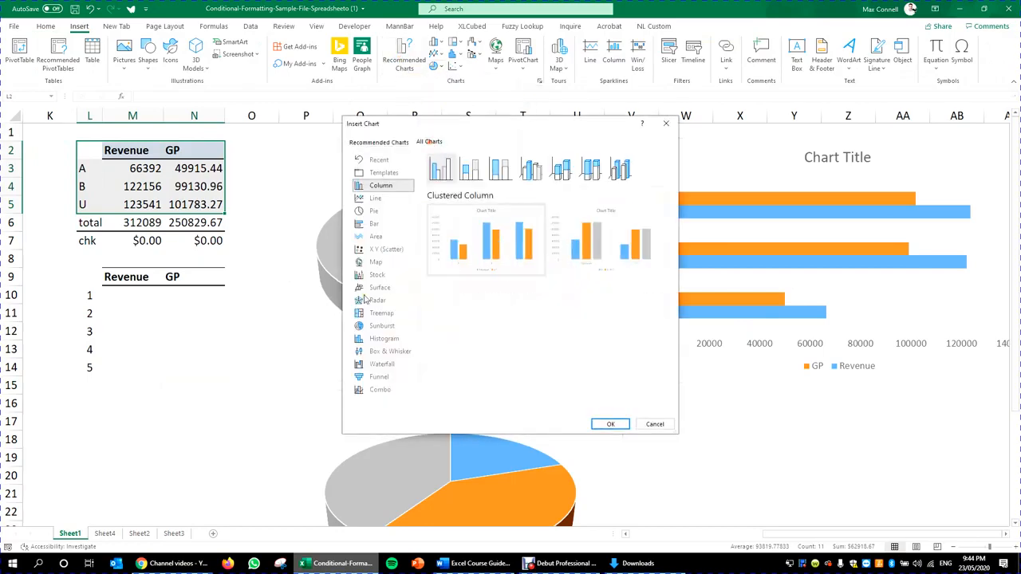
pyautogui.click(386, 236)
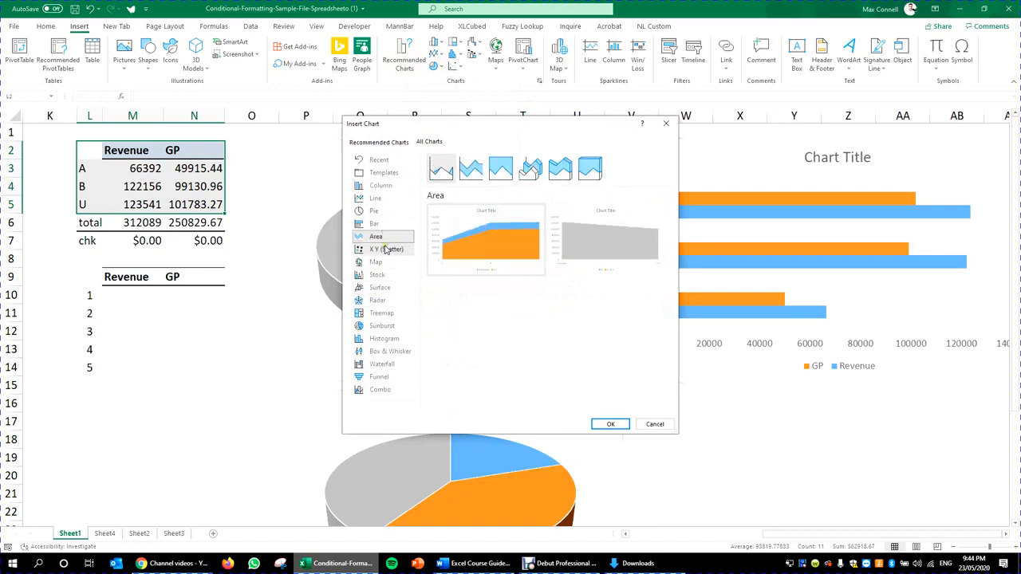
pyautogui.moveTo(477, 249)
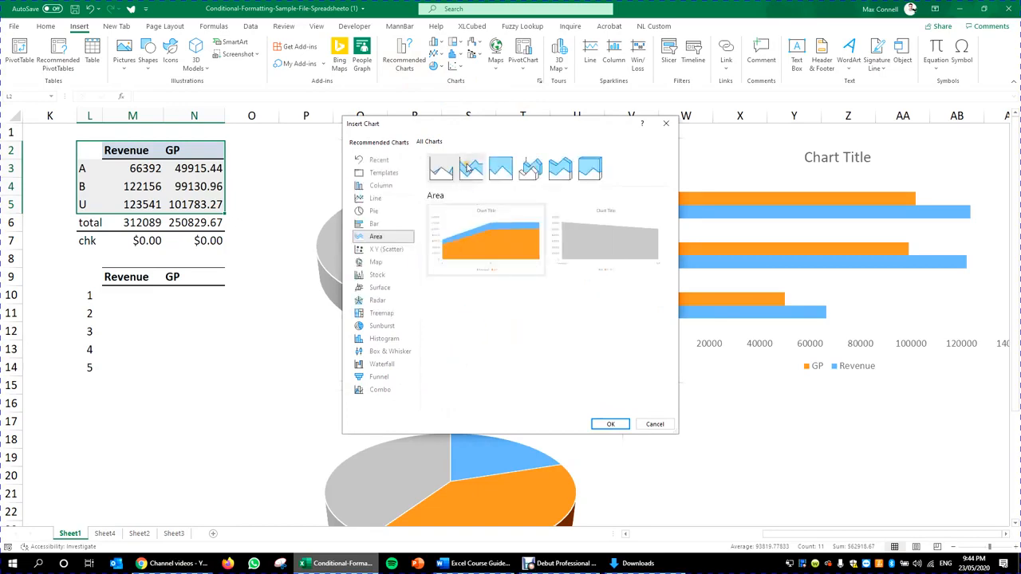
pyautogui.click(501, 167)
pyautogui.click(441, 168)
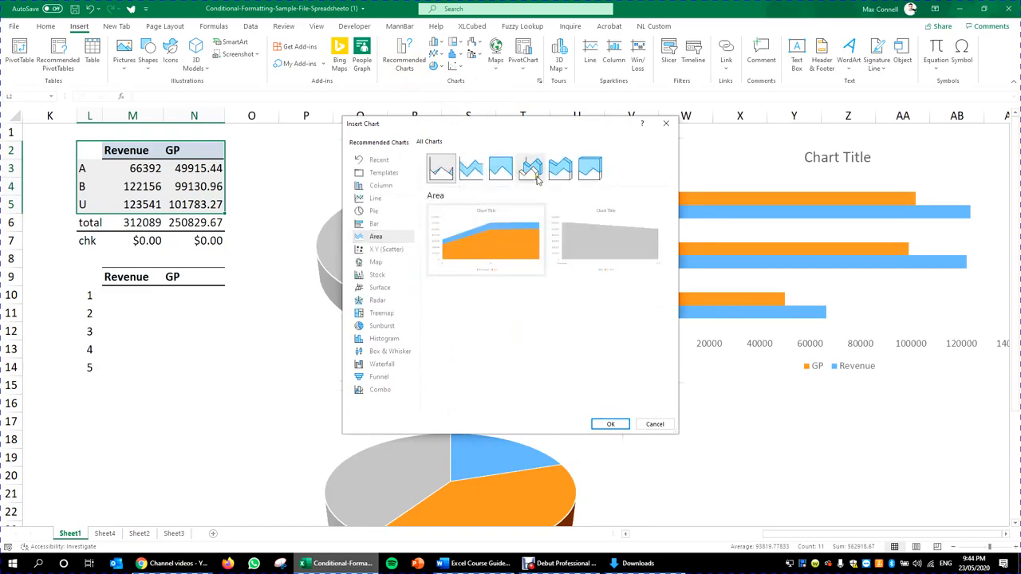
# - Compare the plain Scatter chart with Scatter with Smooth Lines and Markers for L2:N5 without inserting a chart
pyautogui.click(398, 249)
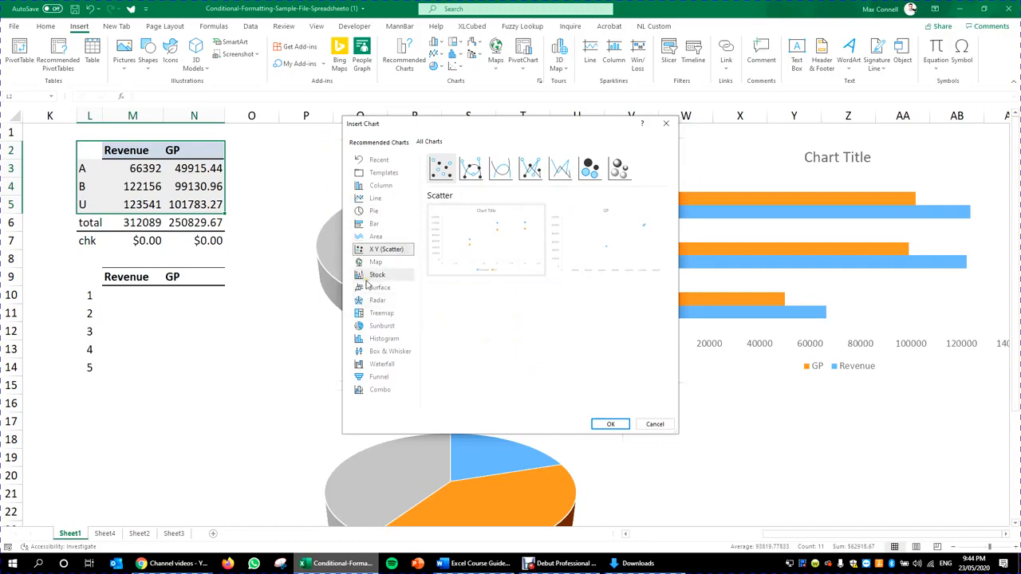
pyautogui.click(472, 172)
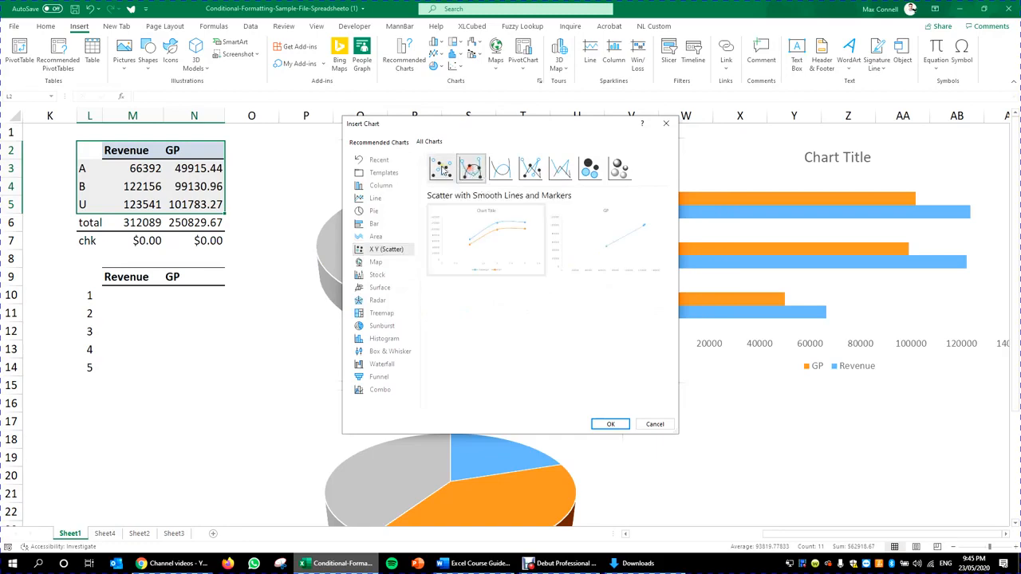
pyautogui.click(443, 170)
pyautogui.click(470, 170)
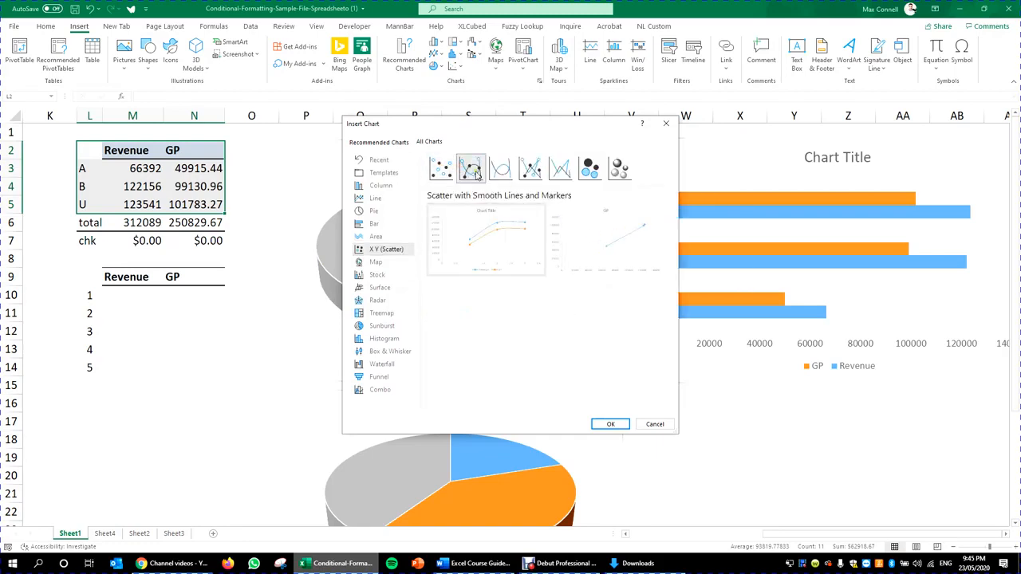
pyautogui.click(441, 167)
pyautogui.moveTo(440, 261)
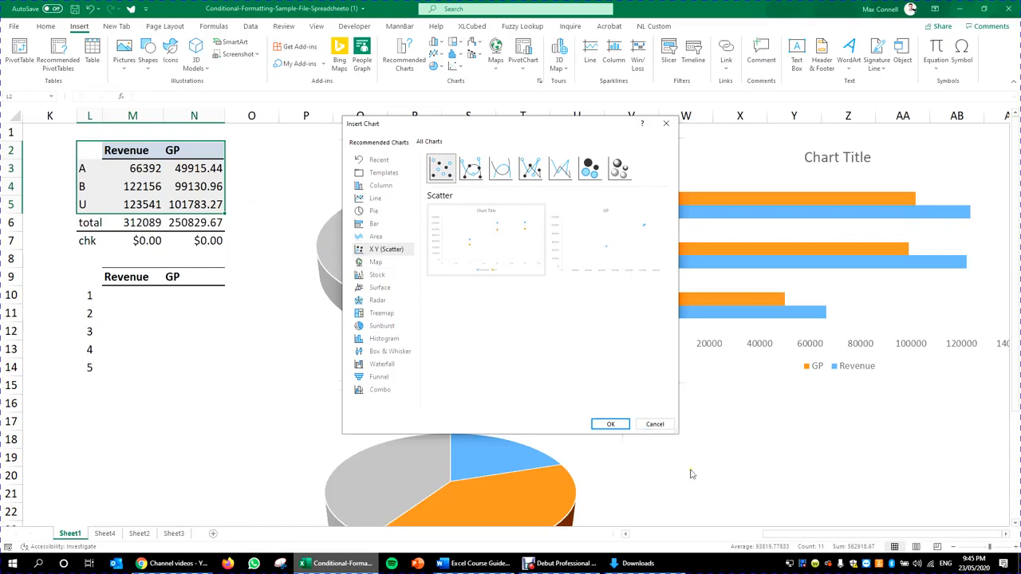
pyautogui.click(654, 425)
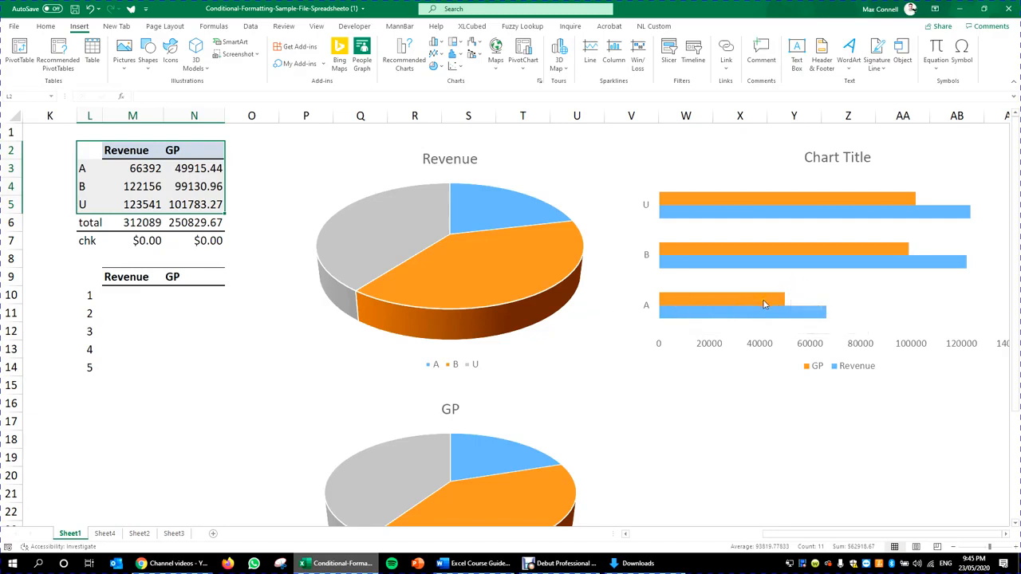
pyautogui.moveTo(783, 304)
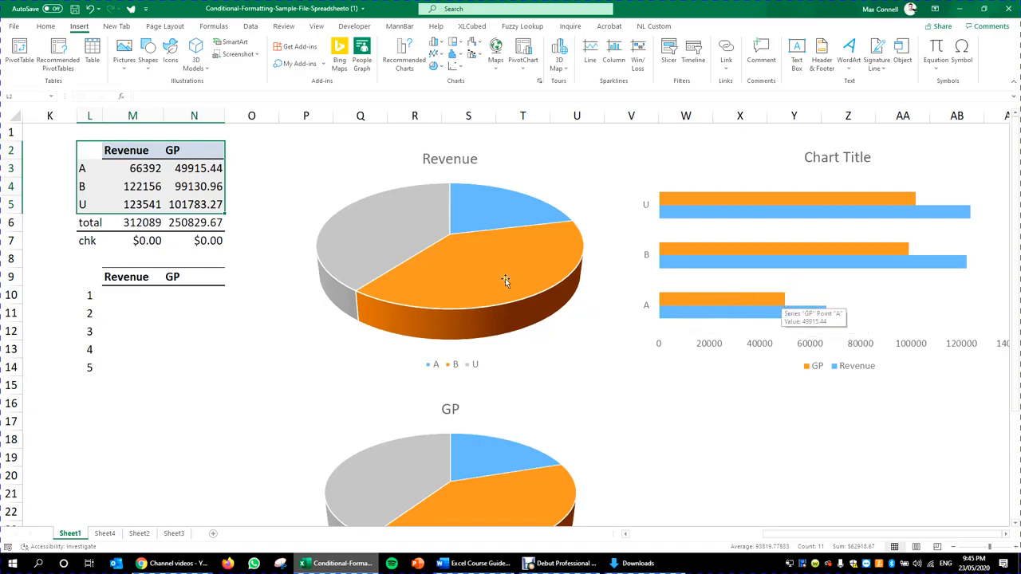
pyautogui.click(256, 168)
pyautogui.click(216, 168)
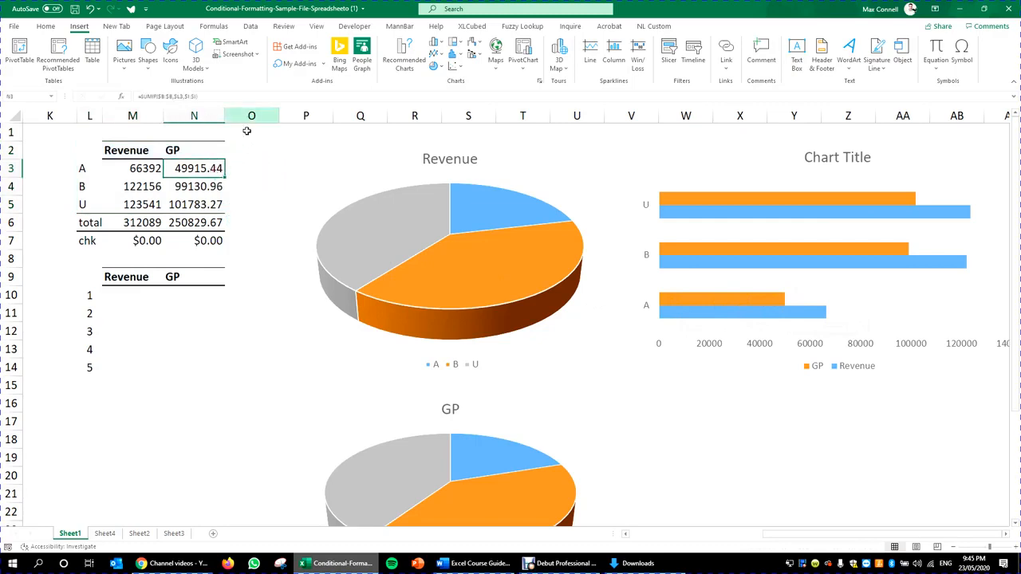
pyautogui.click(236, 174)
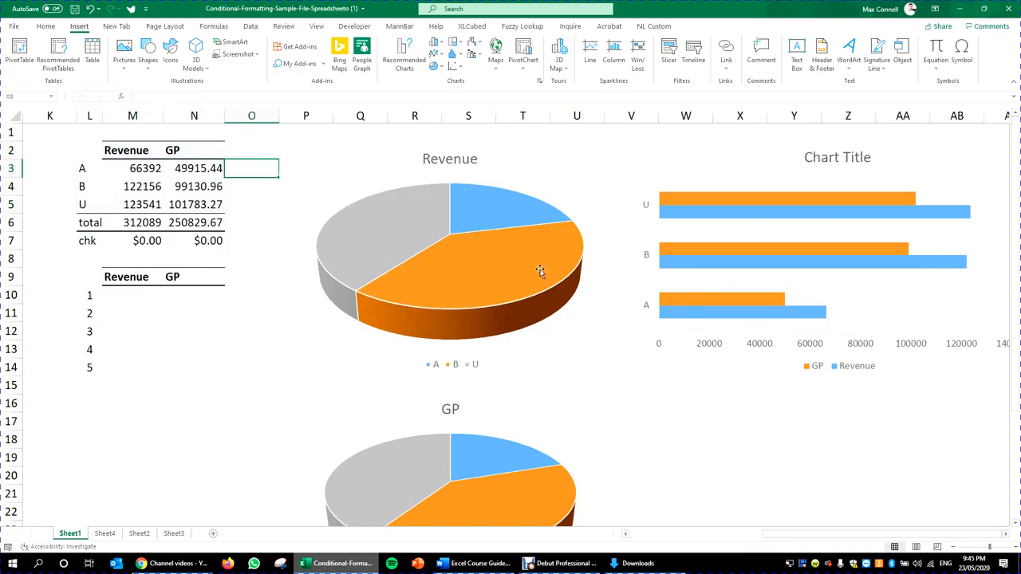
pyautogui.click(200, 163)
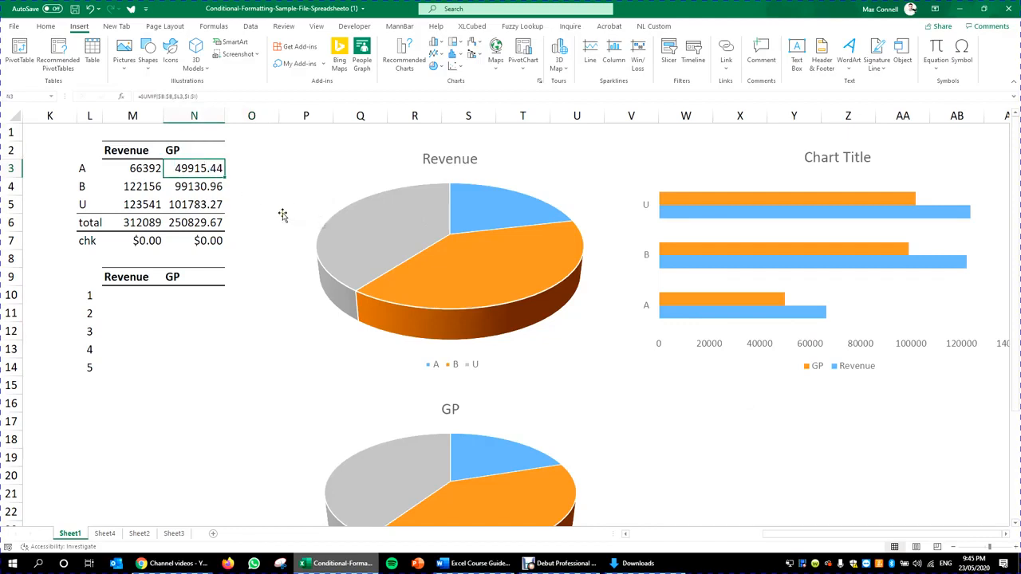
pyautogui.click(245, 164)
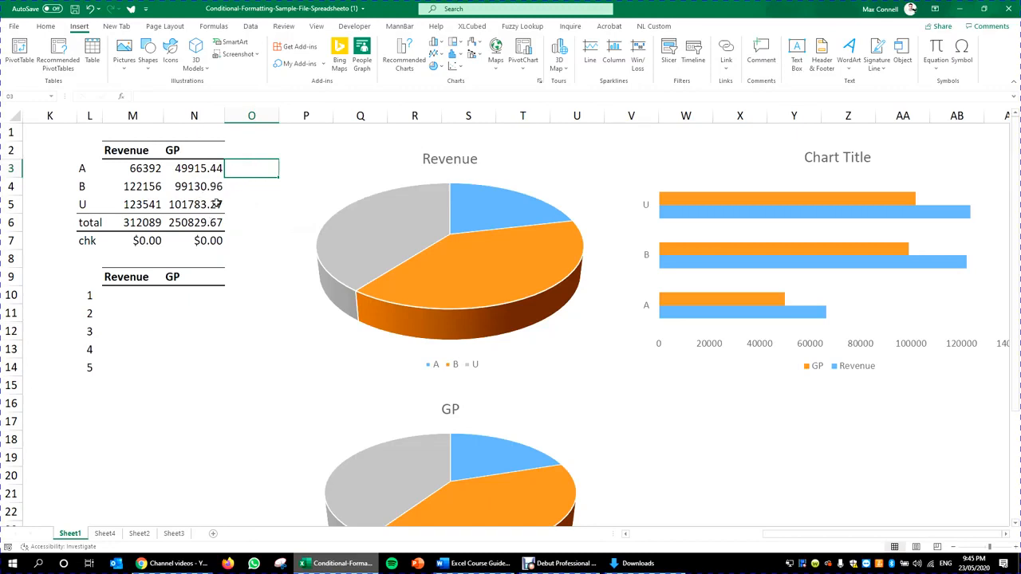
# - Insert a new column O beside GP and copy the GP cells N2:N6 into it starting at O2
pyautogui.rightClick(252, 116)
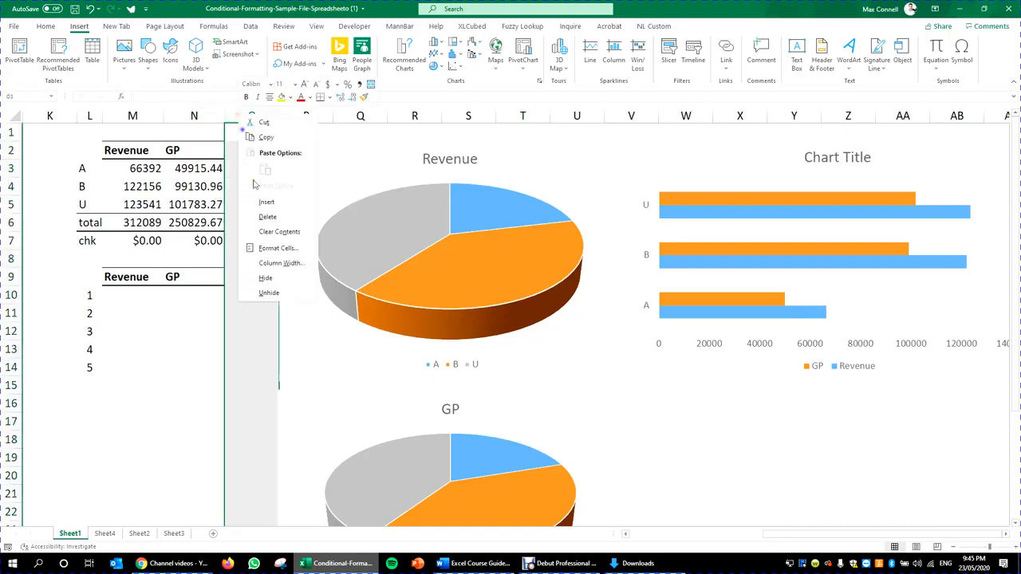
pyautogui.click(267, 208)
pyautogui.click(231, 166)
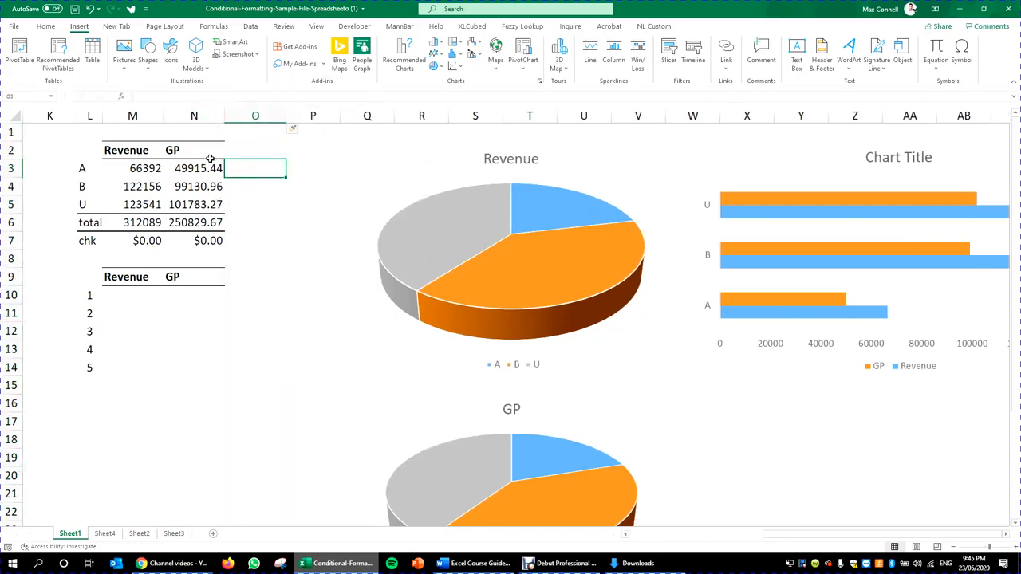
pyautogui.moveTo(209, 155); pyautogui.dragTo(212, 222)
pyautogui.hotkey('ctrl', 'c')
pyautogui.click(247, 148)
pyautogui.hotkey('ctrl', 'v')
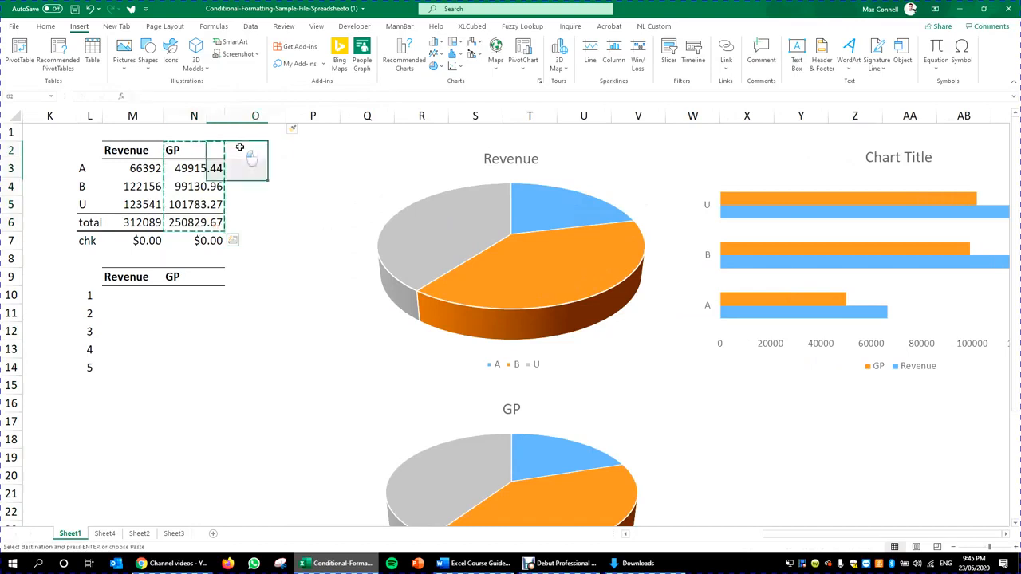
pyautogui.press('Escape')
# - Change the heading of the copied column in O2 to GP%
pyautogui.doubleClick(271, 153)
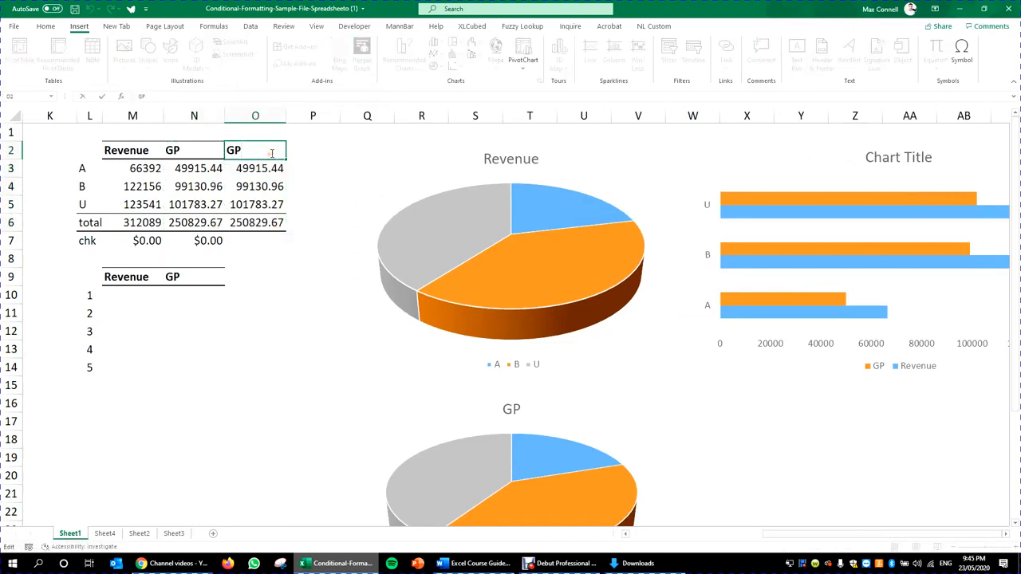
pyautogui.write('%')
pyautogui.press('Return')
# - Calculate group A's GP percentage in O3 with the formula =N3/M3
pyautogui.write('=')
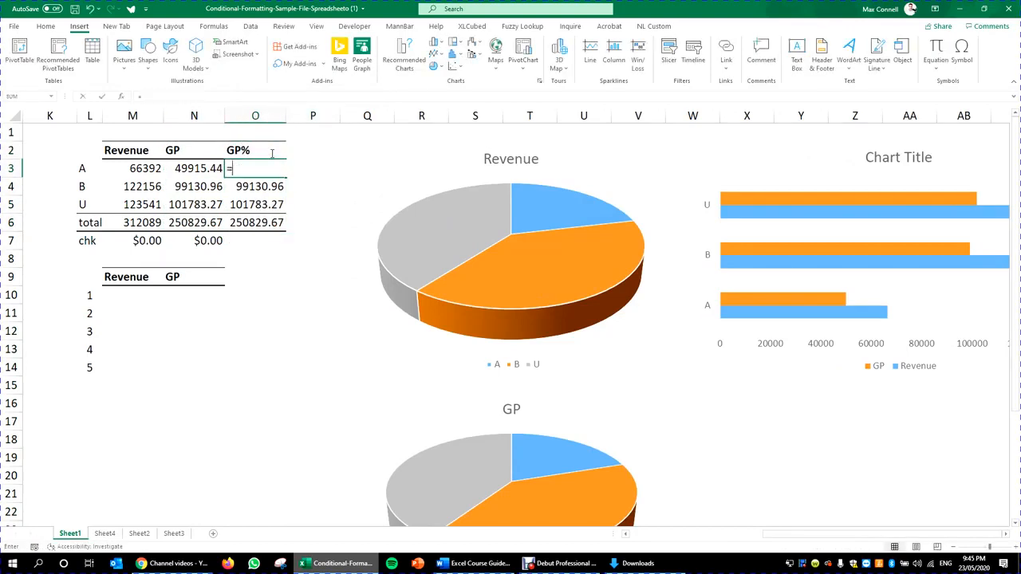
pyautogui.press('Left')
pyautogui.write('/')
pyautogui.press('Left')
pyautogui.press('Left')
pyautogui.hotkey('ctrl', 'Return')
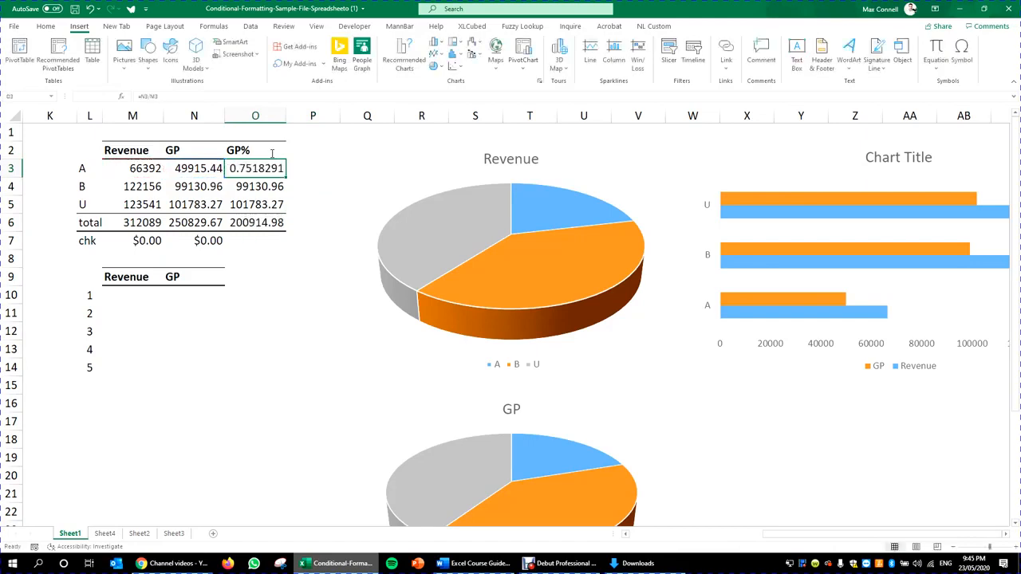
# - Format the GP% value in O3 as a percentage with one decimal place
pyautogui.click(46, 28)
pyautogui.click(383, 63)
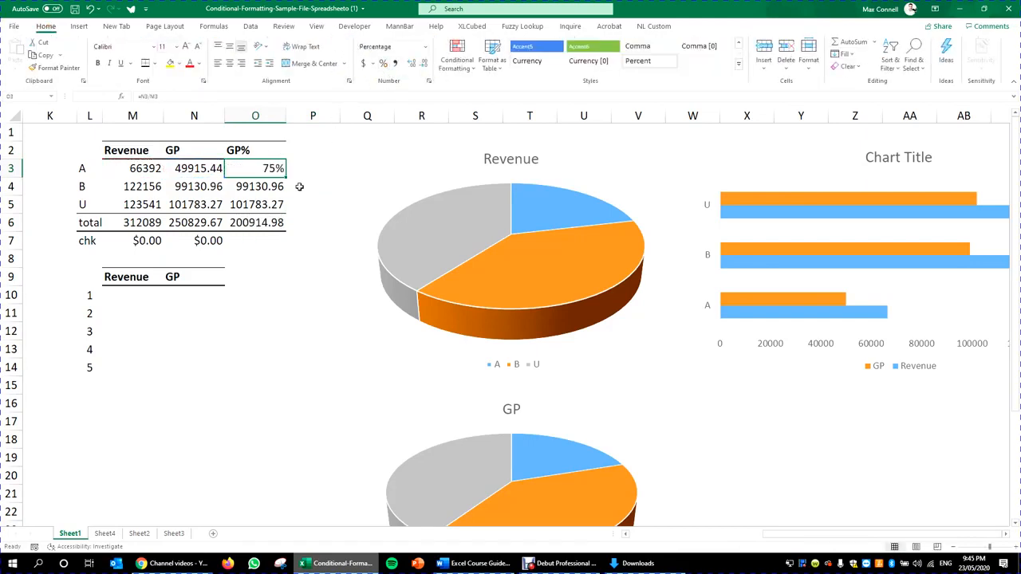
pyautogui.click(412, 64)
pyautogui.hotkey('ctrl', 'c')
pyautogui.moveTo(271, 187)
pyautogui.mouseDown()
pyautogui.moveTo(274, 221)
pyautogui.moveTo(273, 205)
pyautogui.mouseUp()
pyautogui.hotkey('ctrl', 'alt', 'v')
pyautogui.press('Escape')
pyautogui.press('Escape')
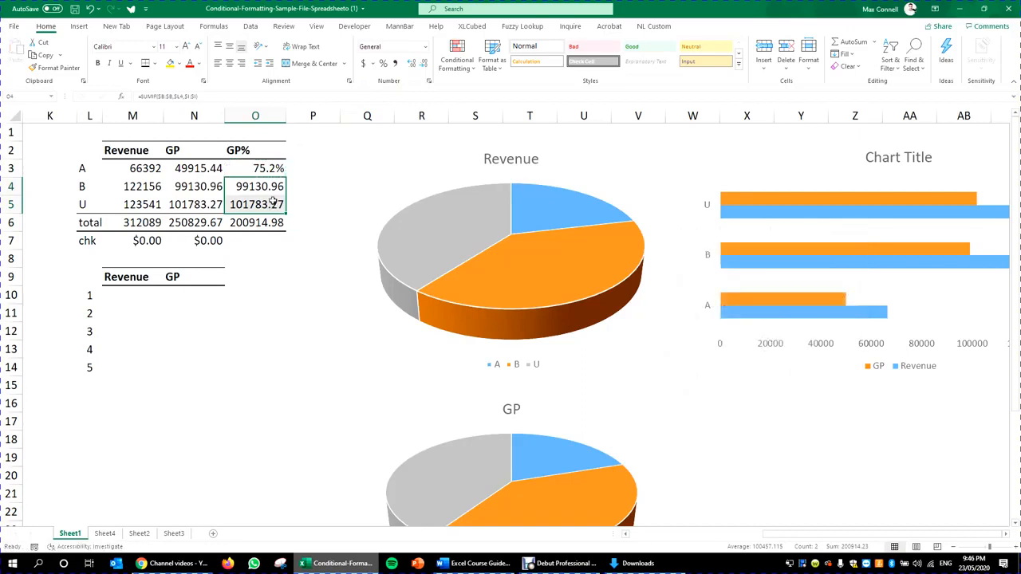
# - Copy the GP% formula from O3 down through groups B and U to the total row in O6
pyautogui.click(270, 170)
pyautogui.moveTo(285, 177); pyautogui.dragTo(289, 207)
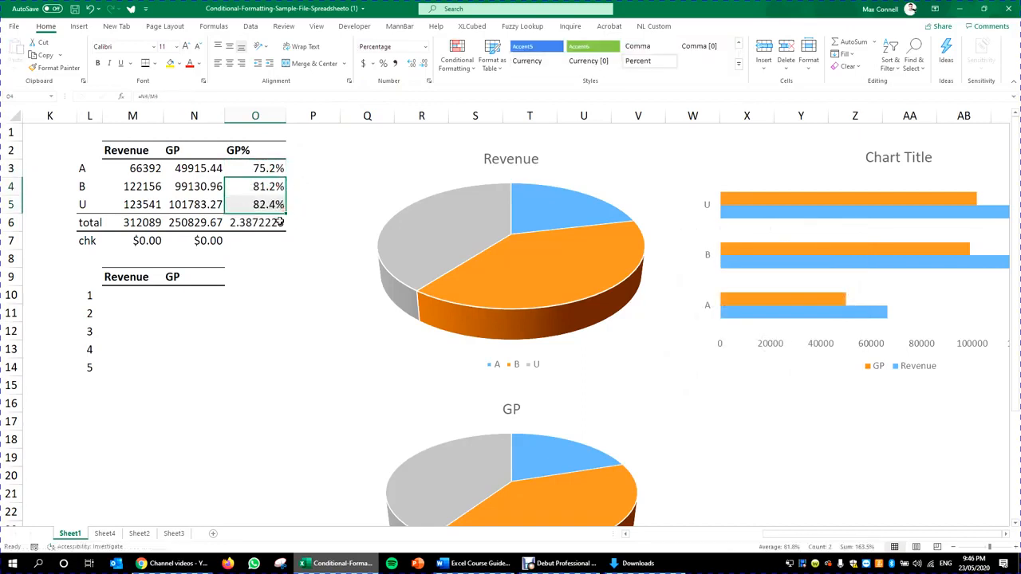
pyautogui.click(271, 204)
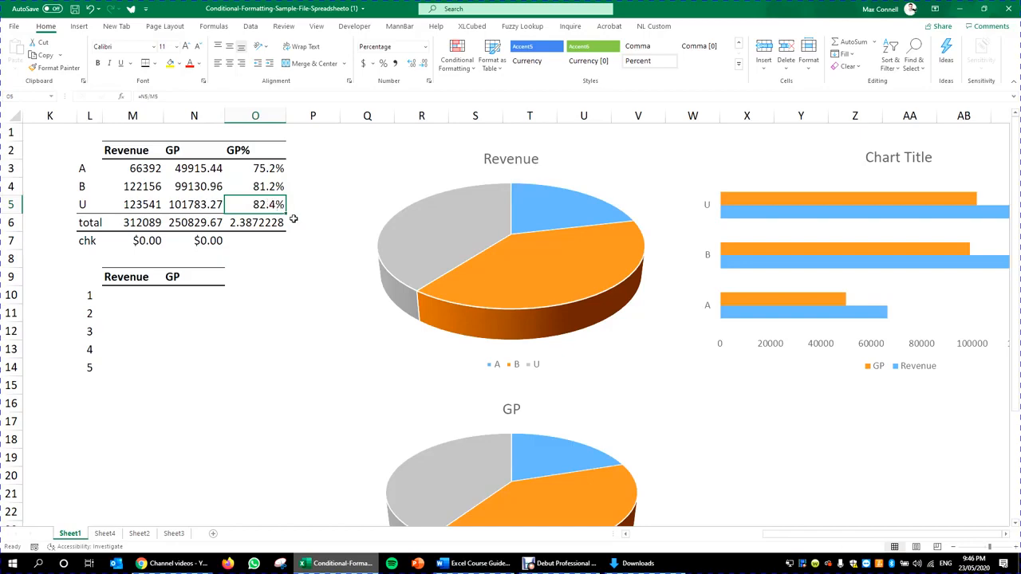
pyautogui.doubleClick(257, 172)
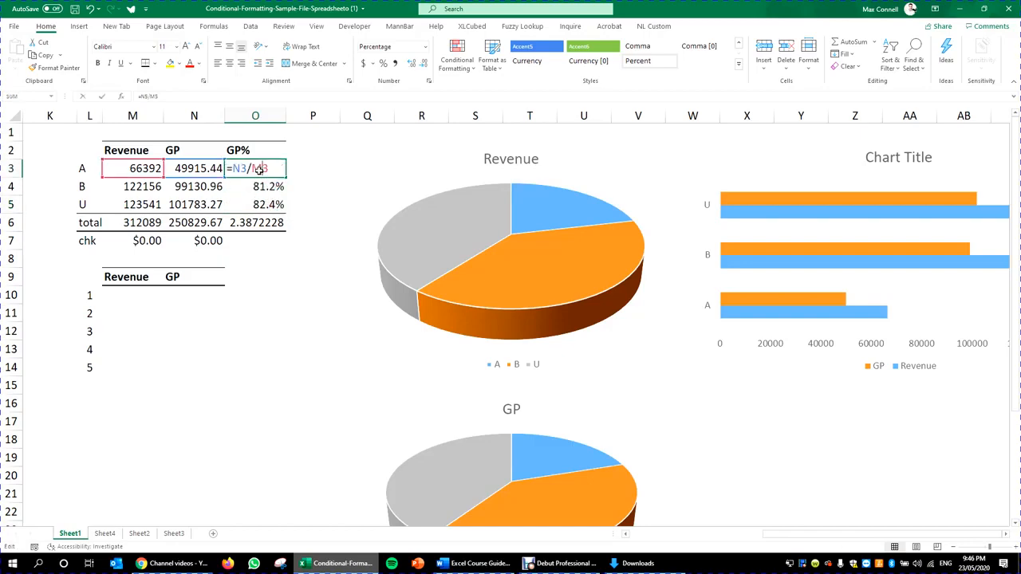
pyautogui.press('Escape')
pyautogui.click(271, 206)
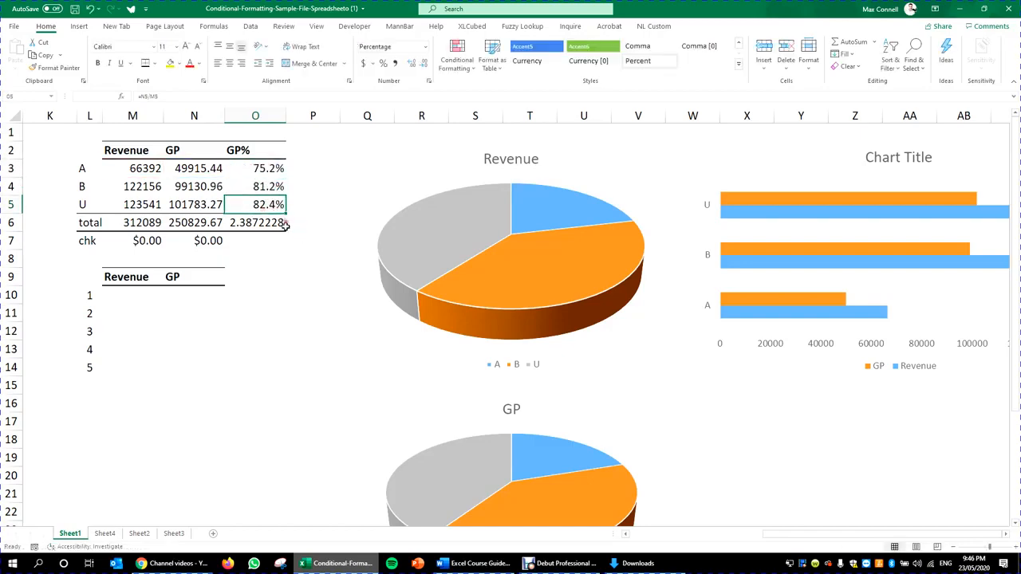
pyautogui.moveTo(284, 210); pyautogui.dragTo(284, 227)
pyautogui.click(261, 205)
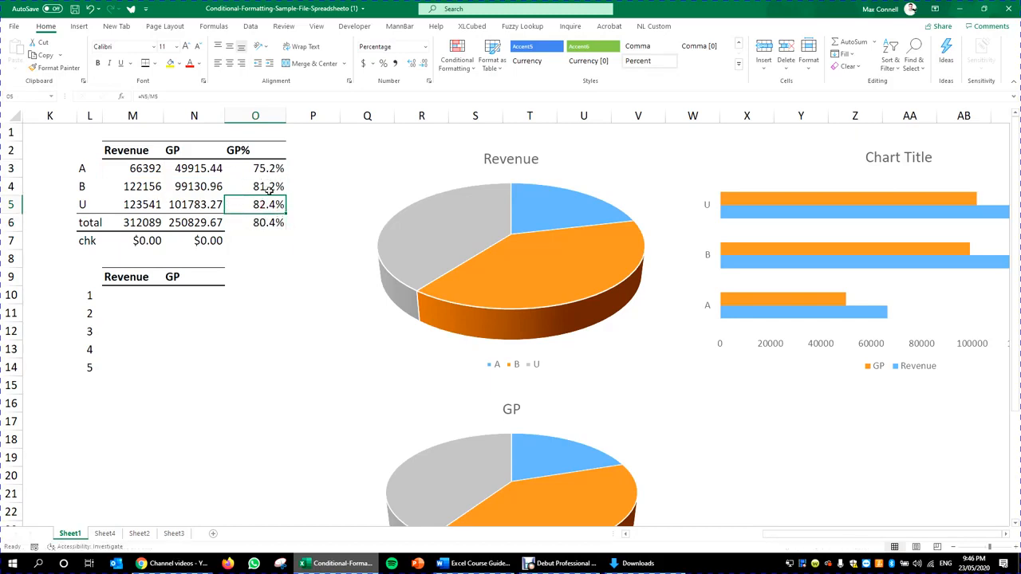
# - Examine the total row's GP and GP% cells N6:O6 and the GP check formula in N7
pyautogui.click(194, 202)
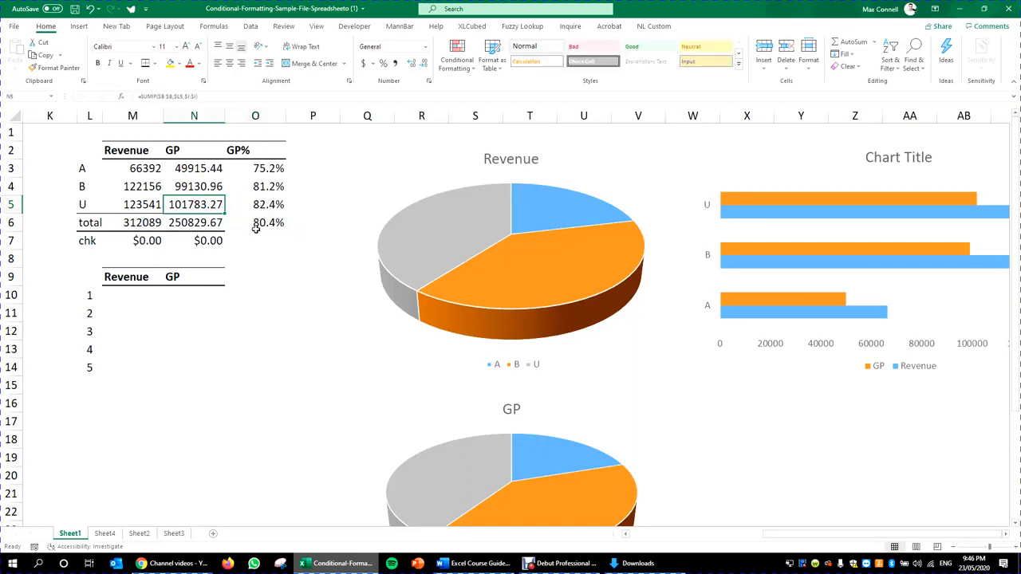
pyautogui.doubleClick(272, 225)
pyautogui.press('Escape')
pyautogui.moveTo(215, 223); pyautogui.dragTo(281, 221)
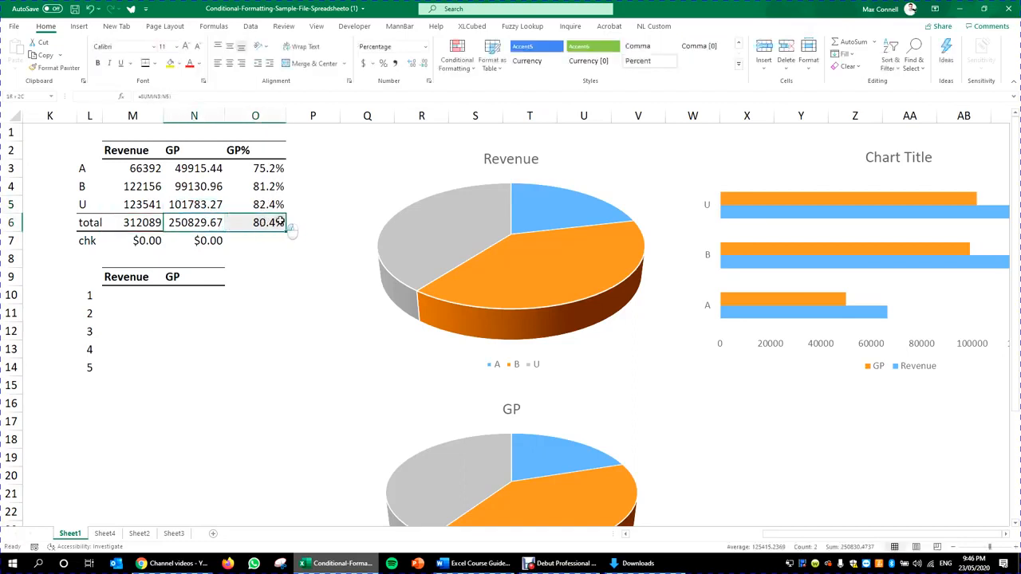
pyautogui.press('Down')
pyautogui.press('Down')
pyautogui.press('Down')
pyautogui.press('Down')
pyautogui.press('Down')
pyautogui.press('Down')
pyautogui.press('Down')
pyautogui.press('Down')
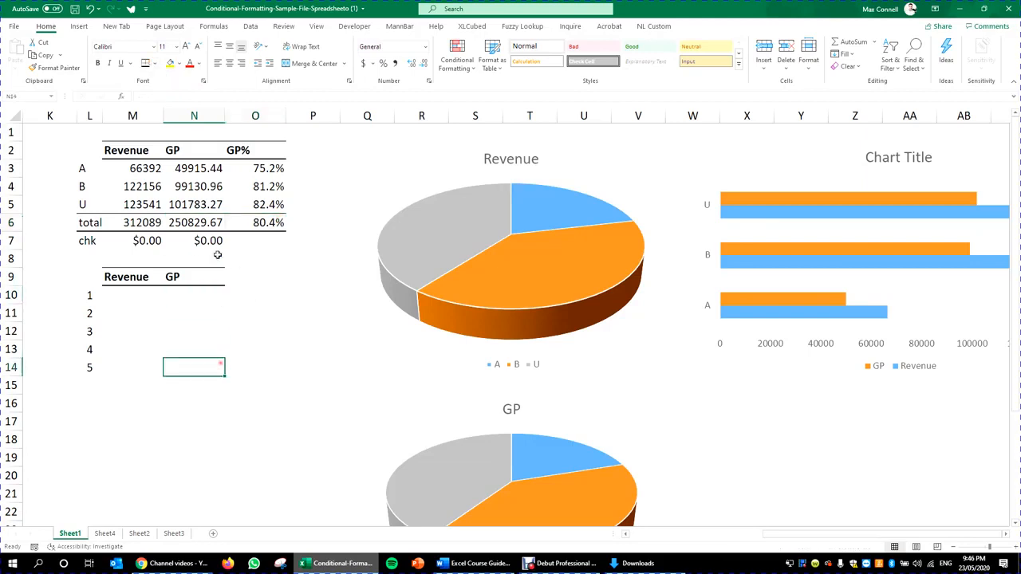
pyautogui.doubleClick(198, 242)
pyautogui.press('Escape')
pyautogui.click(277, 255)
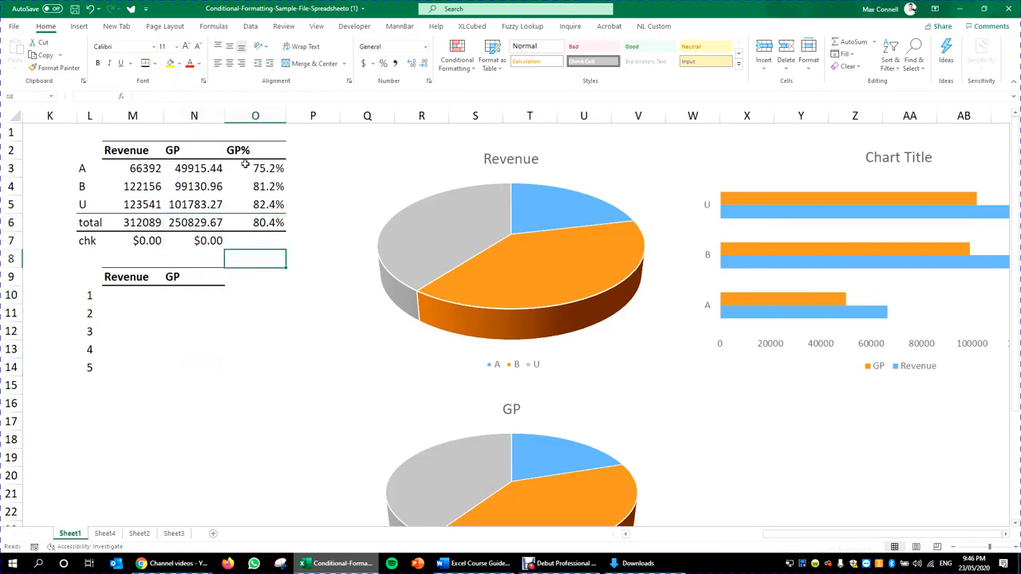
# - Select the row labels L2:L6 together with the GP% cells O2:O6 and preview the recommended pie, clustered bar and clustered column charts
pyautogui.moveTo(89, 151); pyautogui.dragTo(92, 223)
pyautogui.moveTo(263, 151); pyautogui.dragTo(275, 223)
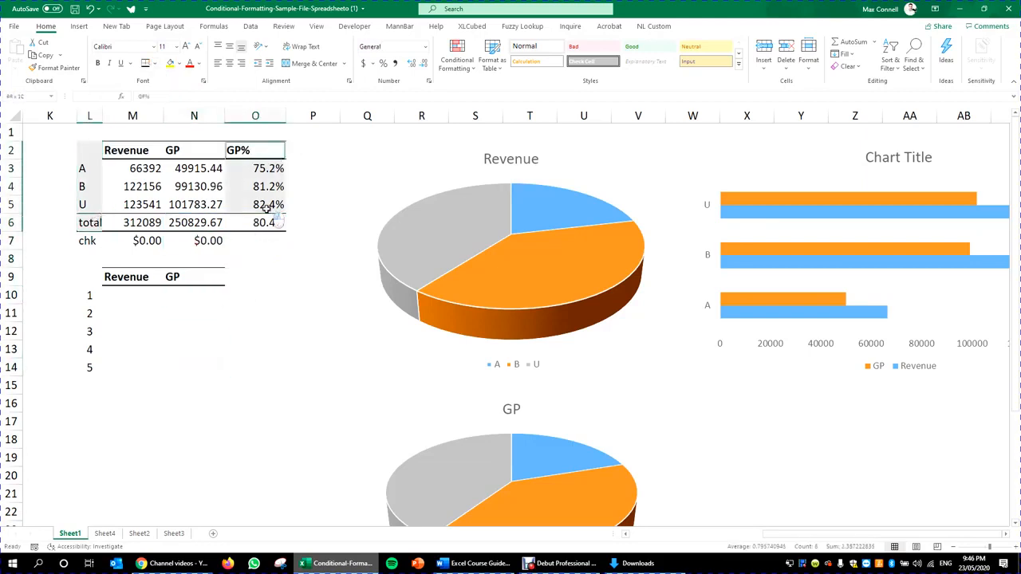
pyautogui.click(80, 26)
pyautogui.click(405, 64)
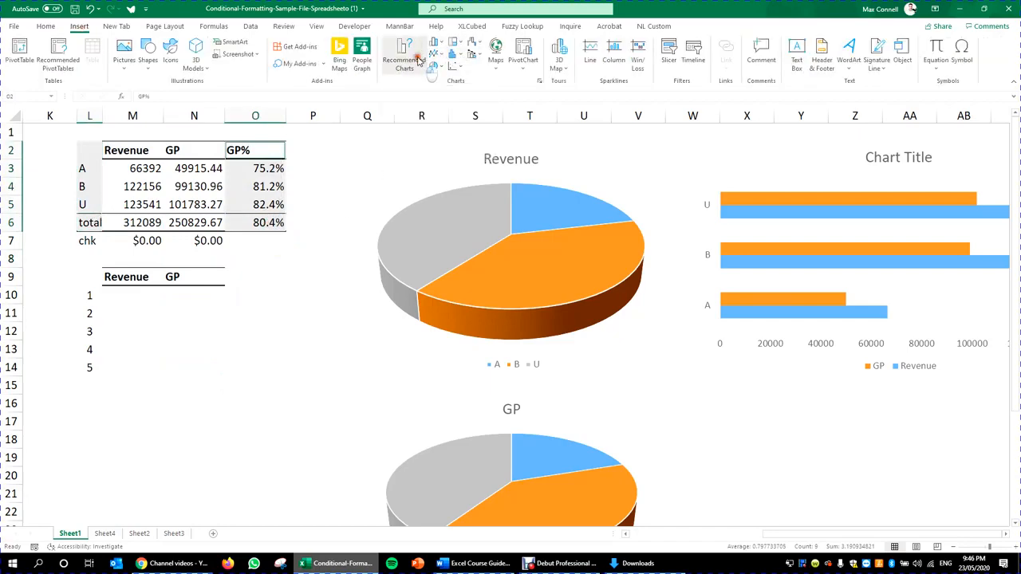
pyautogui.click(397, 236)
pyautogui.click(403, 289)
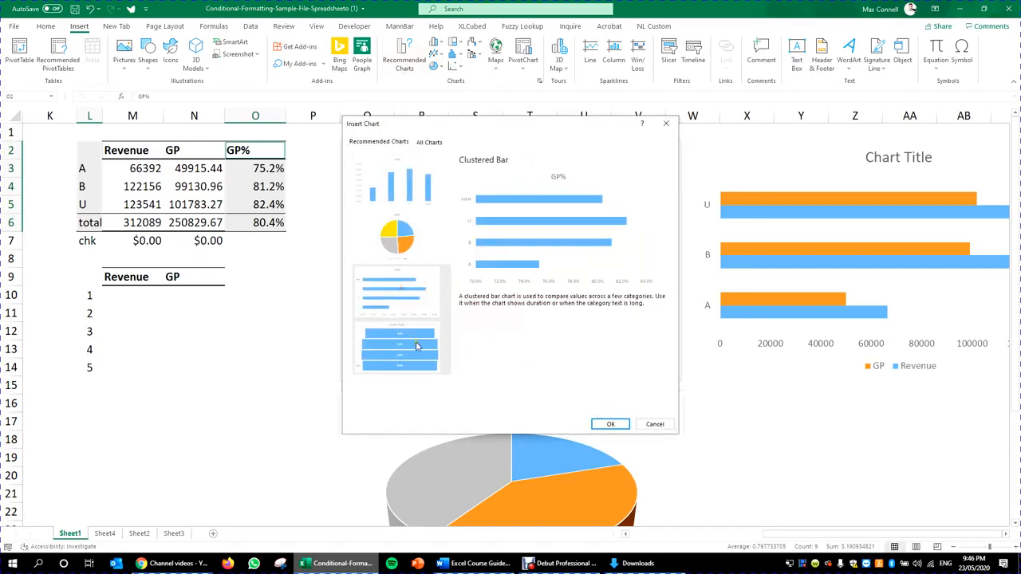
pyautogui.click(391, 236)
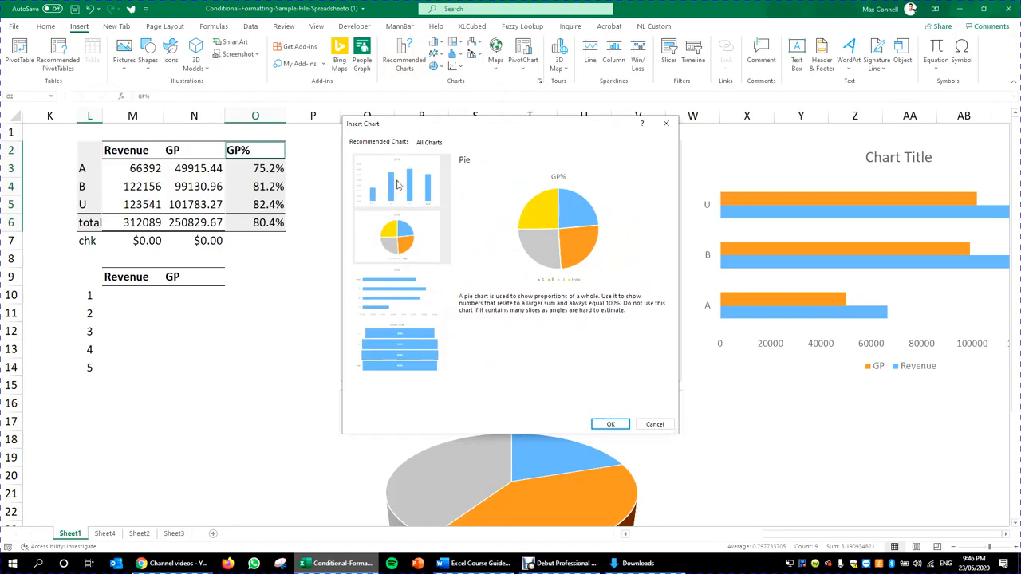
pyautogui.click(391, 291)
pyautogui.click(398, 171)
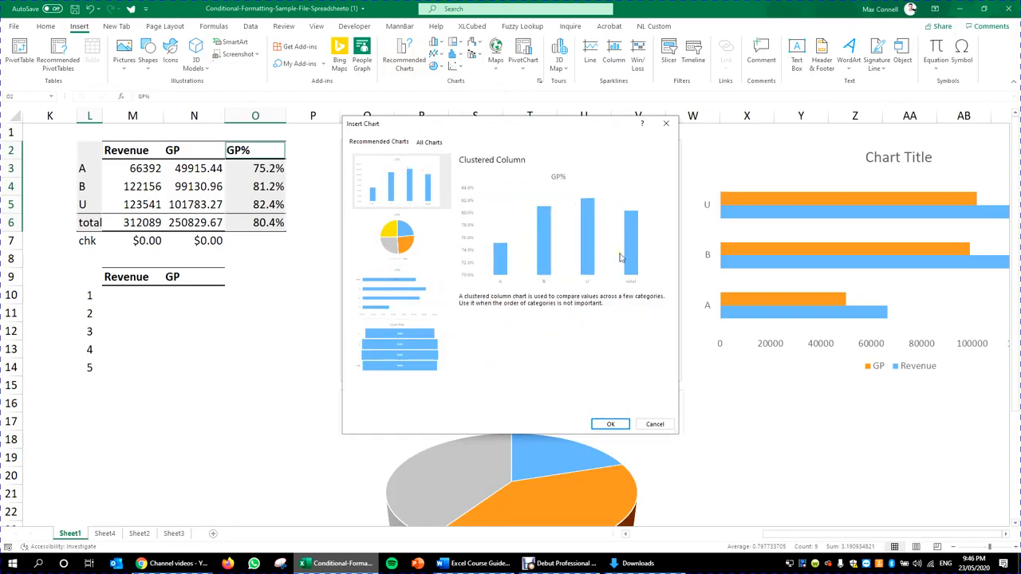
# - Compare previews of all chart types for the GP% data, including column, bar, pie, scatter, surface, sunburst, waterfall and combo
pyautogui.click(429, 142)
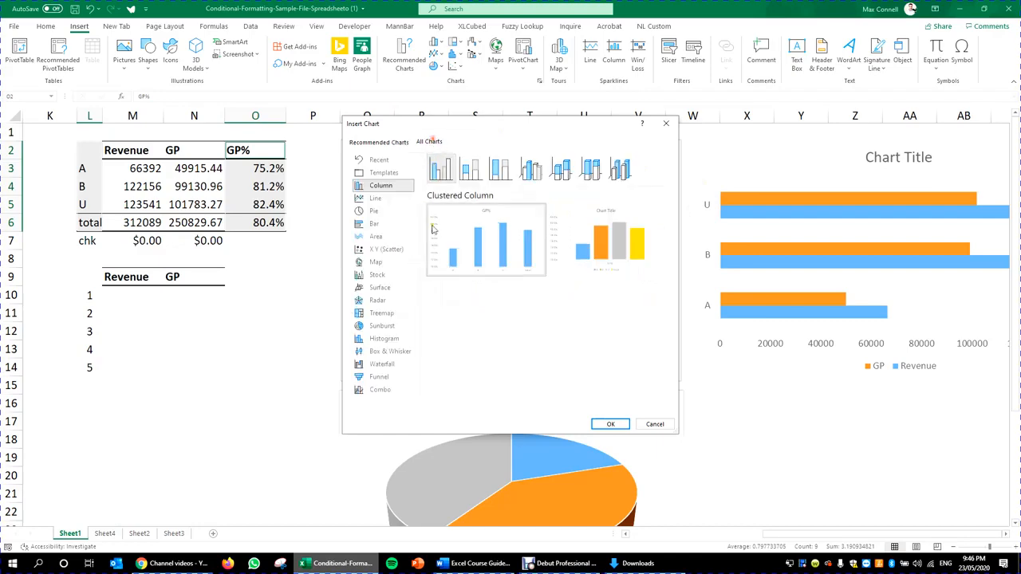
pyautogui.click(389, 254)
pyautogui.moveTo(514, 233)
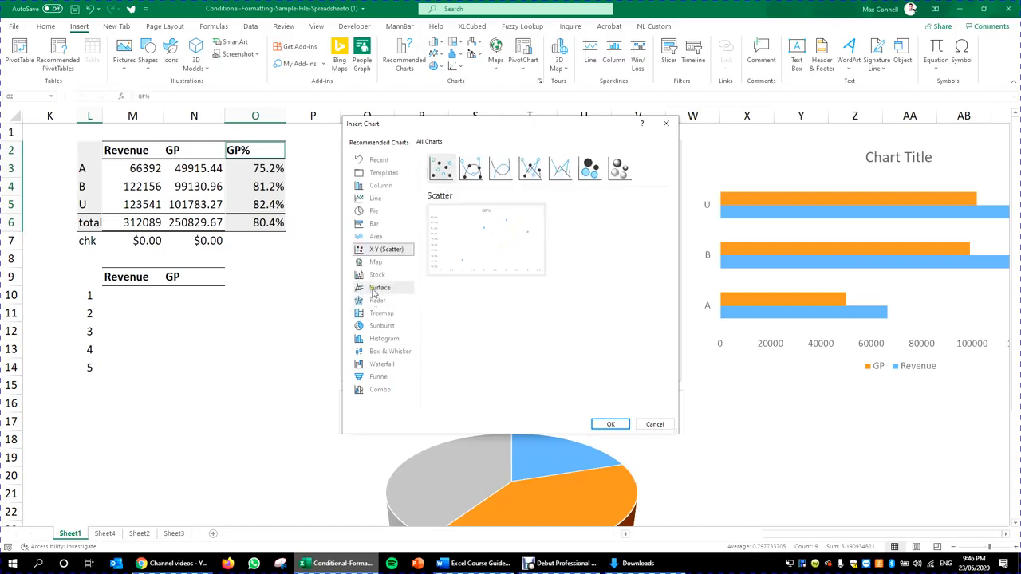
pyautogui.click(376, 262)
pyautogui.click(376, 274)
pyautogui.click(381, 288)
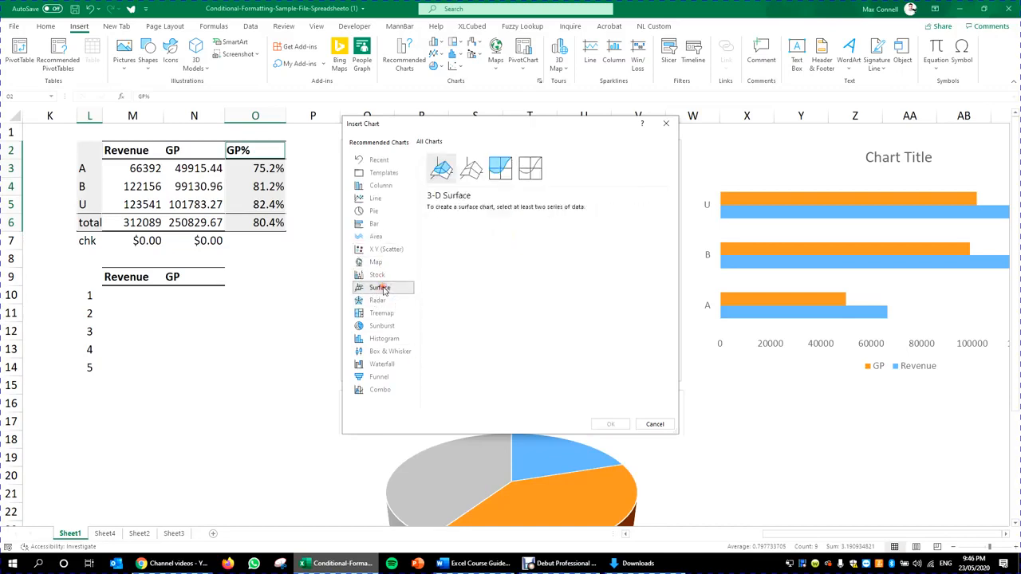
pyautogui.click(383, 312)
pyautogui.click(379, 300)
pyautogui.click(384, 314)
pyautogui.click(382, 326)
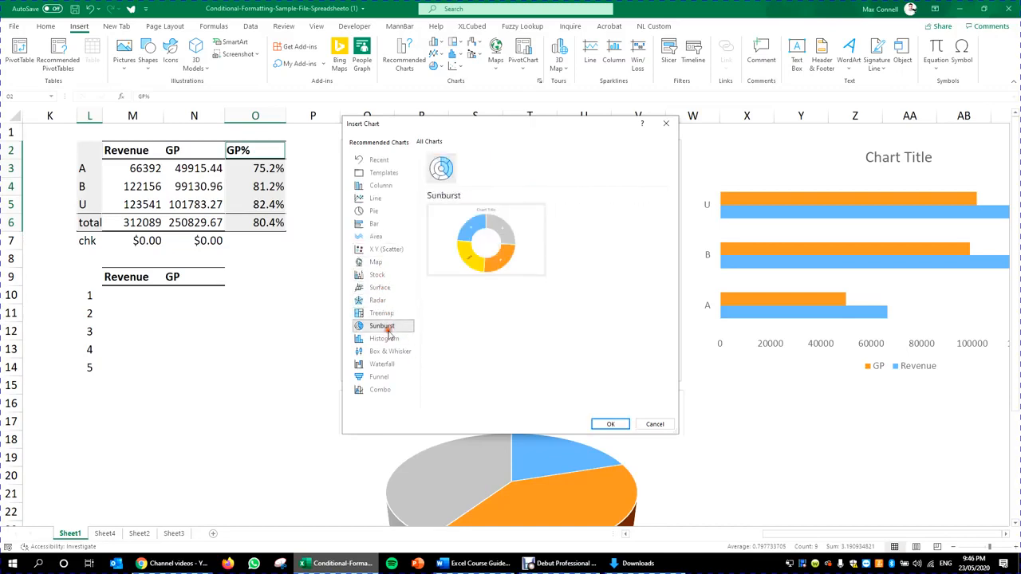
pyautogui.click(382, 338)
pyautogui.click(388, 351)
pyautogui.click(388, 365)
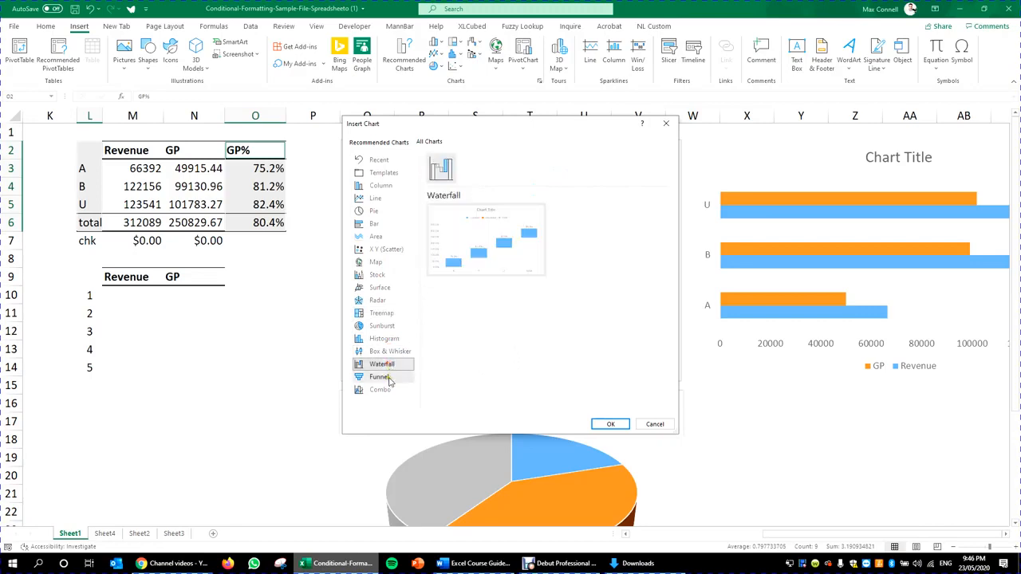
pyautogui.click(387, 377)
pyautogui.click(380, 389)
pyautogui.click(383, 363)
pyautogui.click(380, 211)
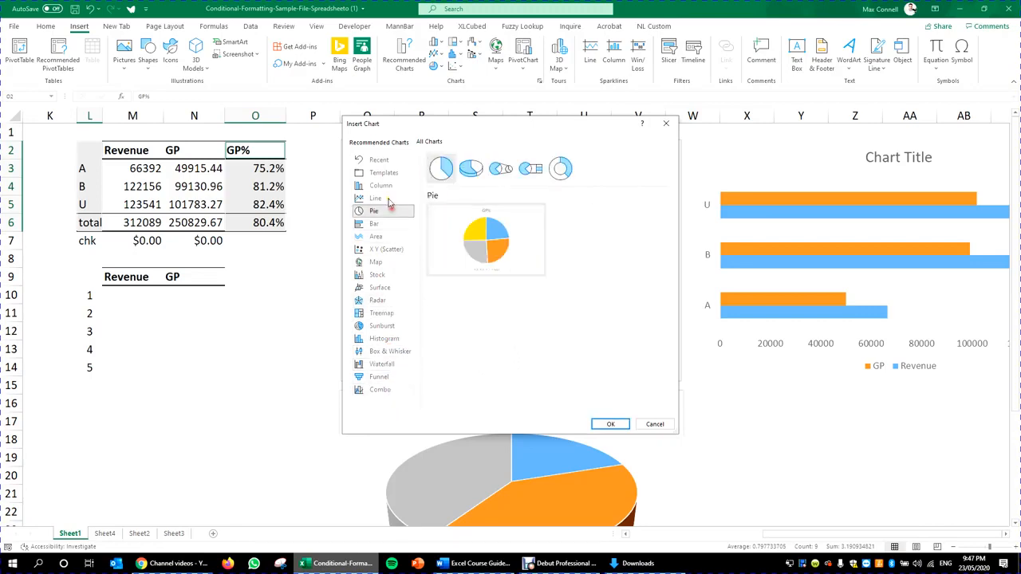
pyautogui.click(385, 186)
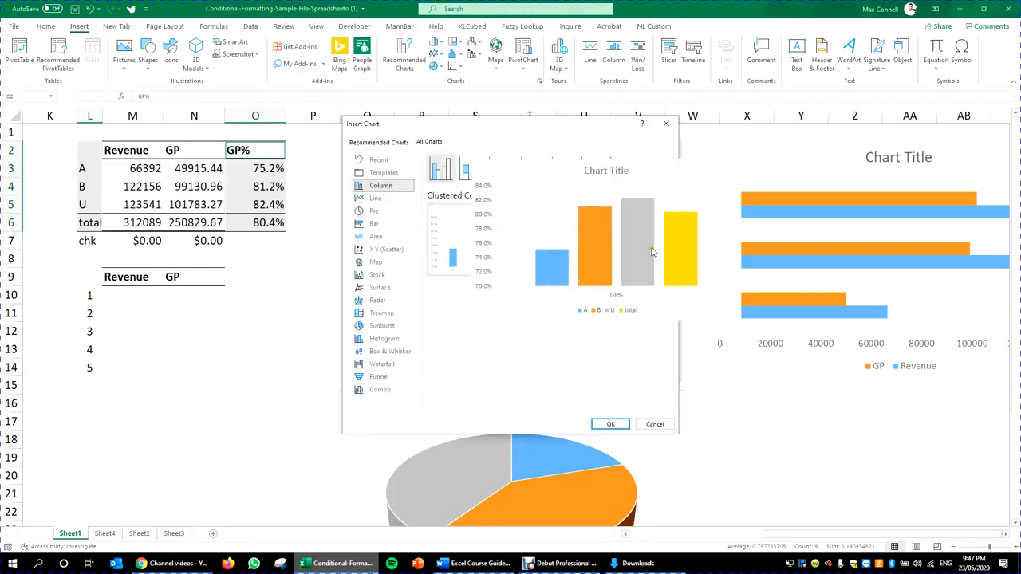
pyautogui.click(384, 251)
pyautogui.moveTo(467, 240)
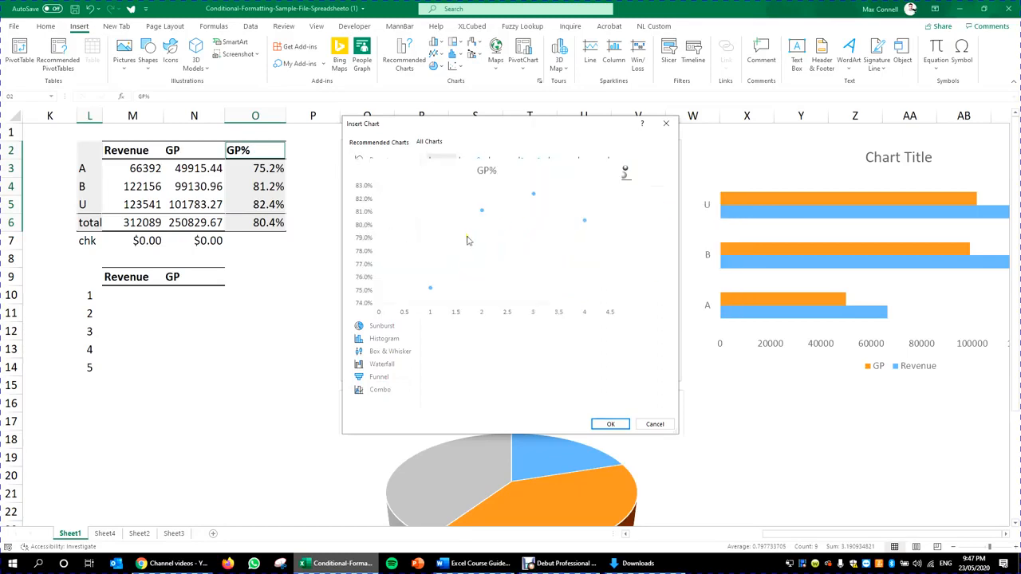
pyautogui.click(386, 224)
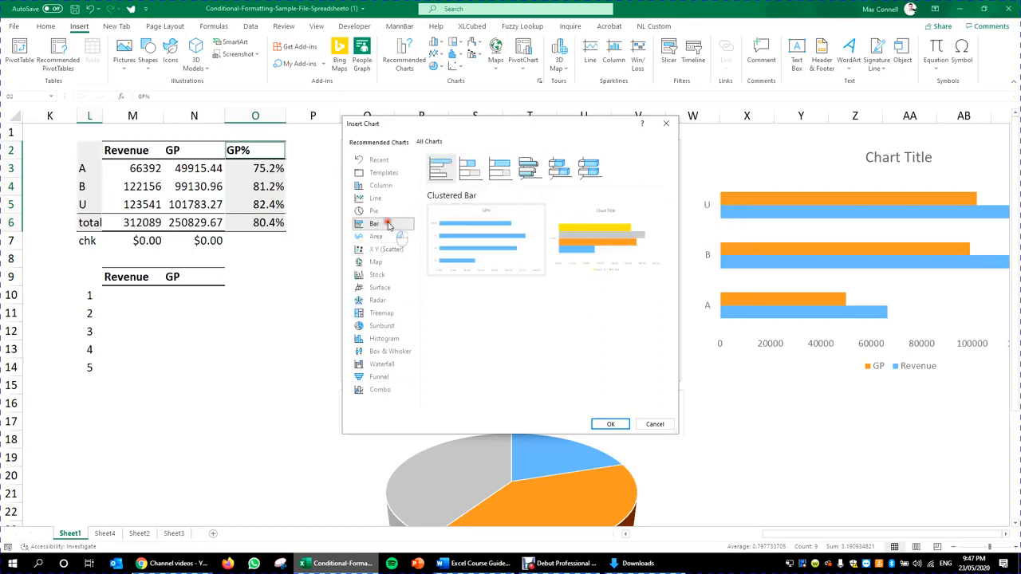
pyautogui.moveTo(560, 226)
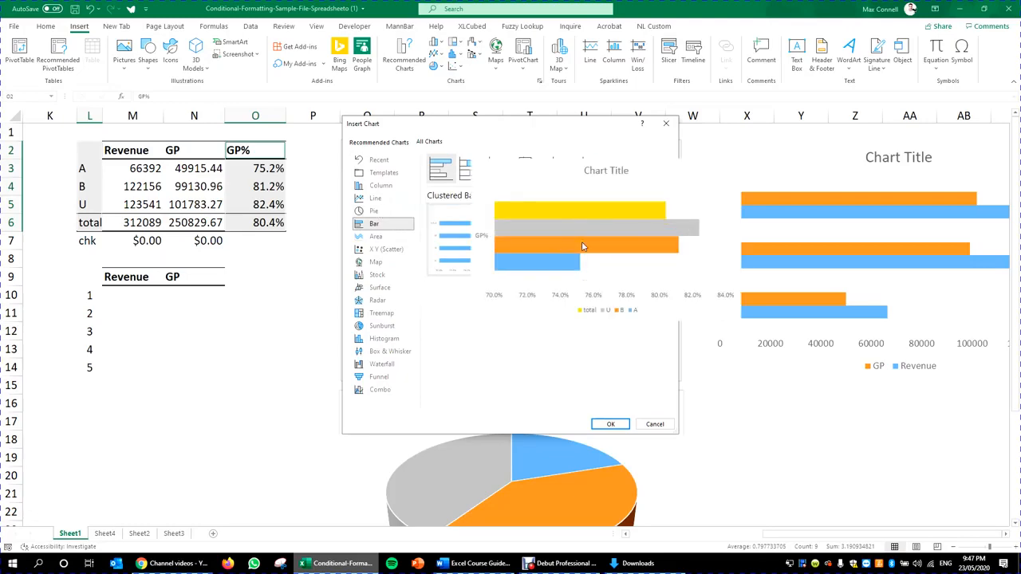
# - Insert an X Y (Scatter) chart of the GP% data
pyautogui.moveTo(588, 129); pyautogui.dragTo(571, 145)
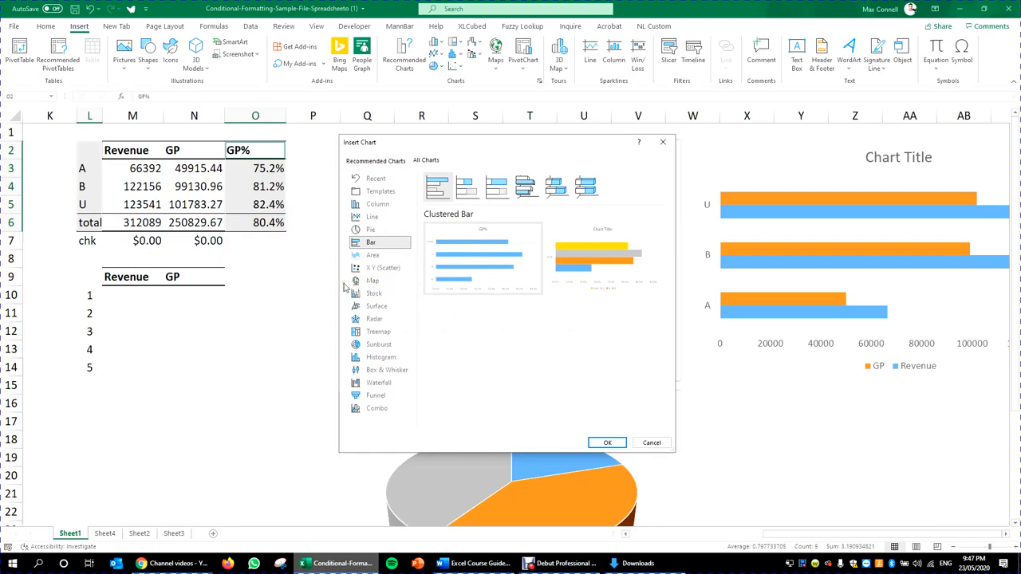
pyautogui.click(371, 254)
pyautogui.click(376, 267)
pyautogui.moveTo(520, 257)
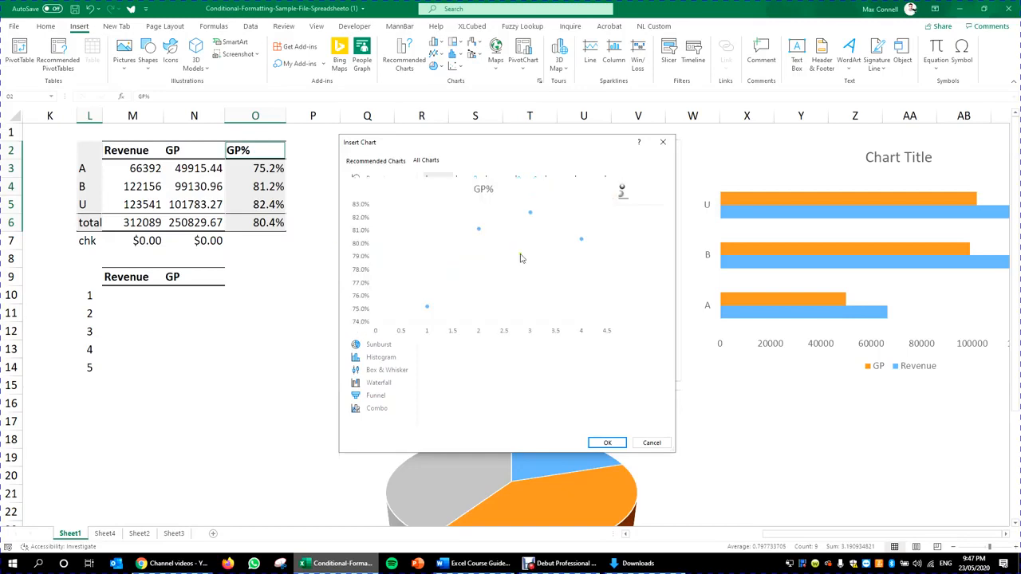
pyautogui.click(607, 443)
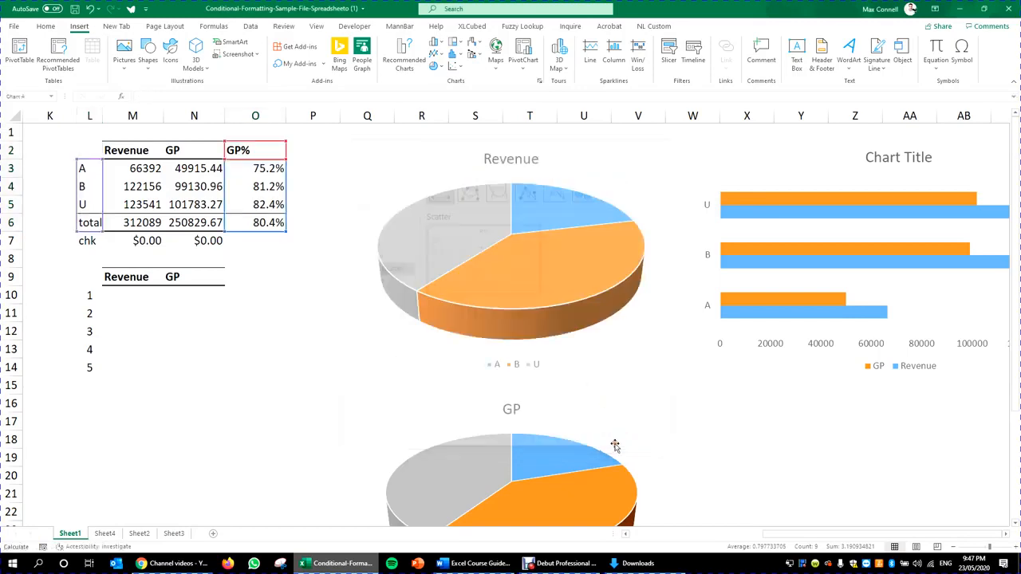
# - Move the GP% scatter chart beneath the Revenue and GP bar chart, clear of the GP pie chart, and make it slightly smaller
pyautogui.scroll(-2, 655, 411)
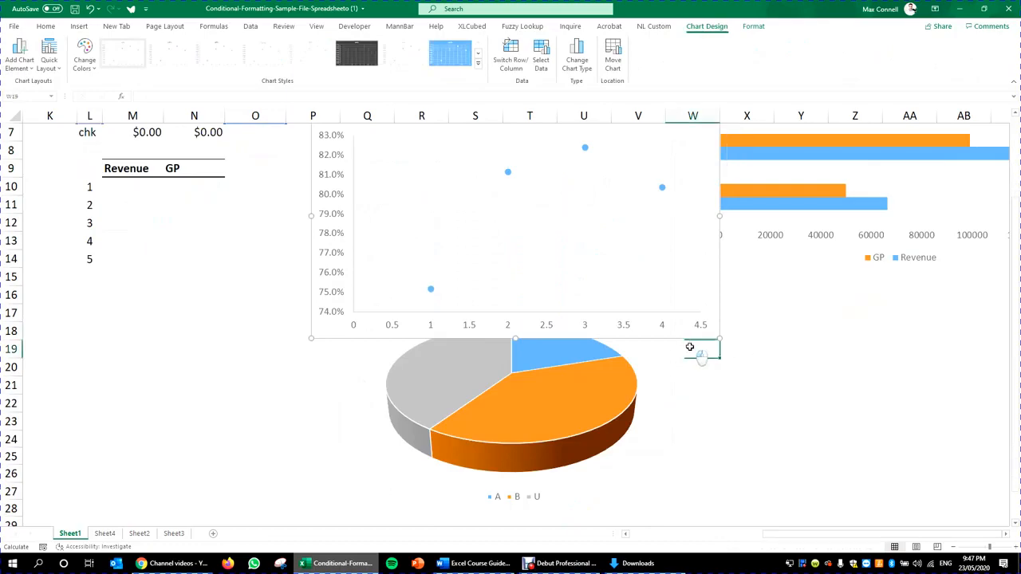
pyautogui.click(692, 343)
pyautogui.moveTo(679, 330); pyautogui.dragTo(871, 425)
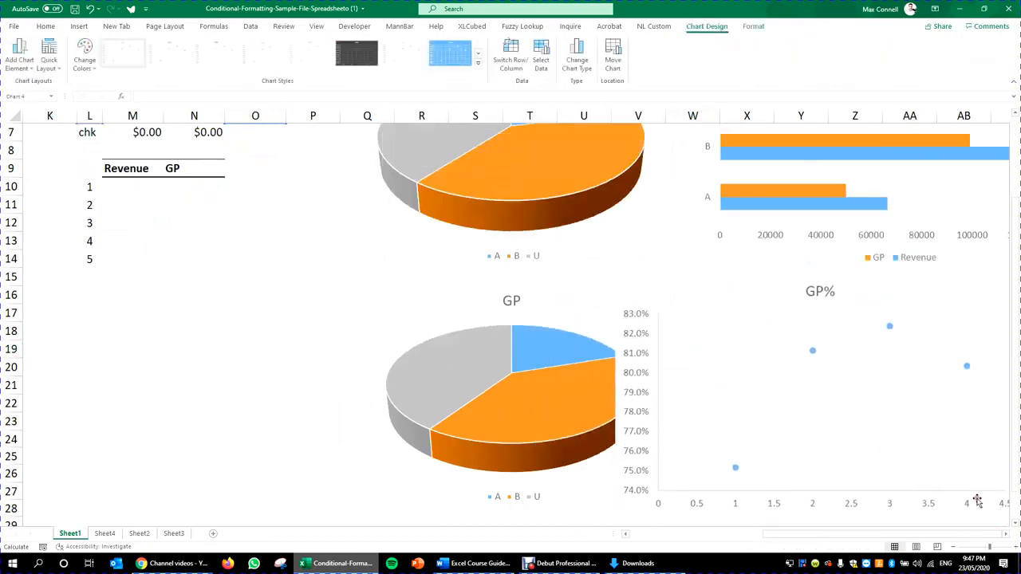
pyautogui.scroll(-2, 811, 337)
pyautogui.scroll(-1, 811, 337)
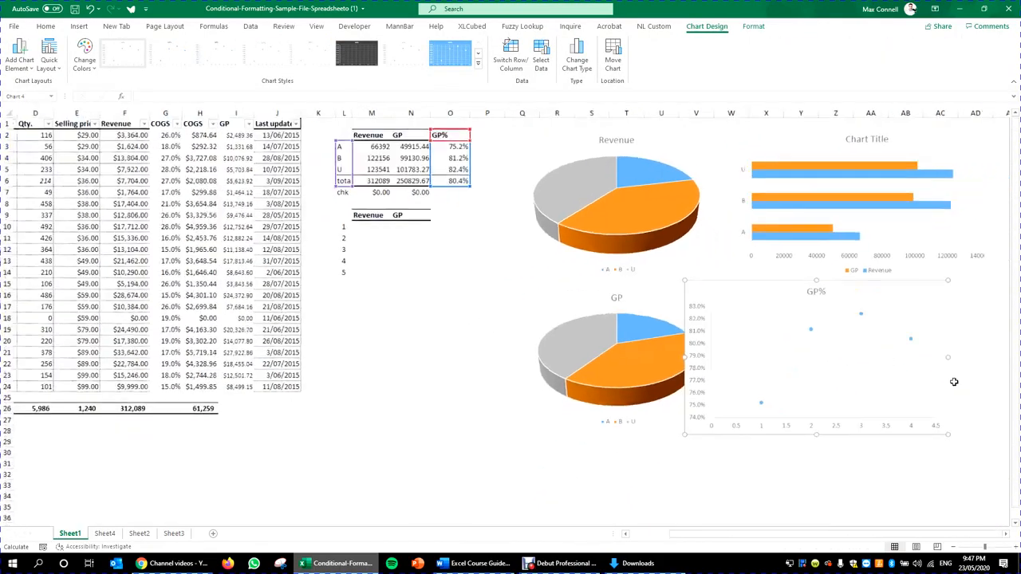
pyautogui.hscroll(4, 1007, 538)
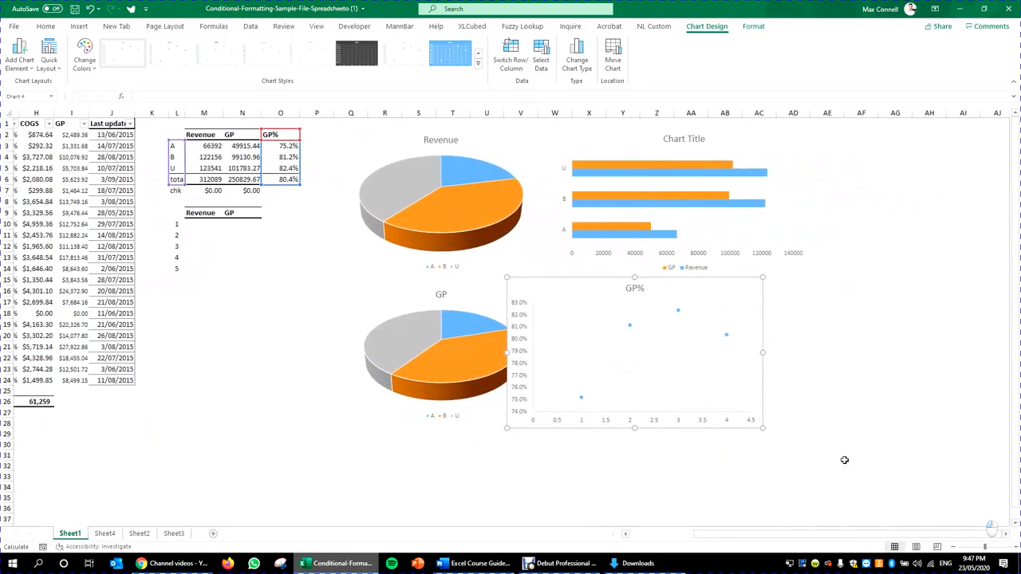
pyautogui.moveTo(724, 424); pyautogui.dragTo(800, 427)
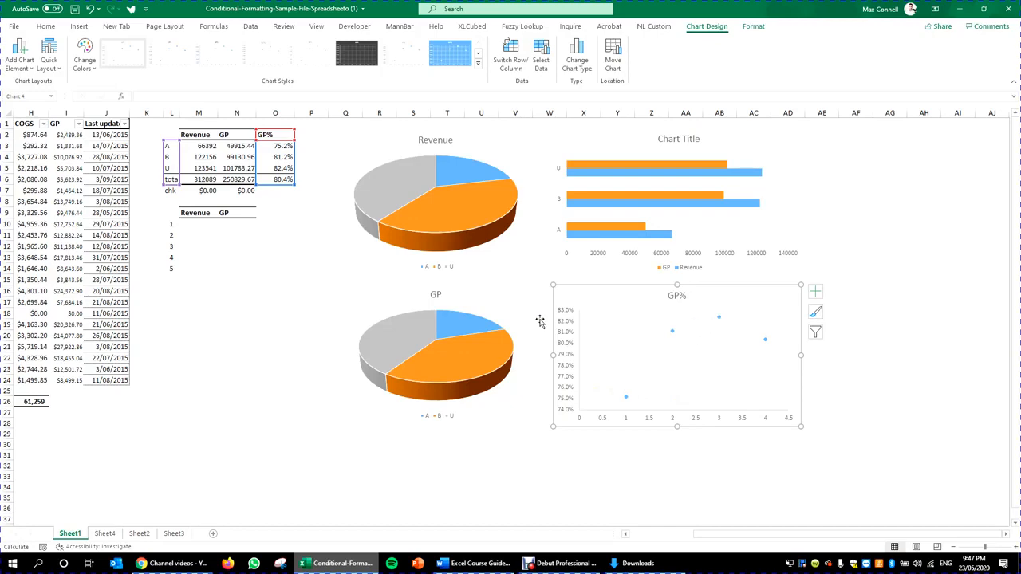
pyautogui.click(719, 319)
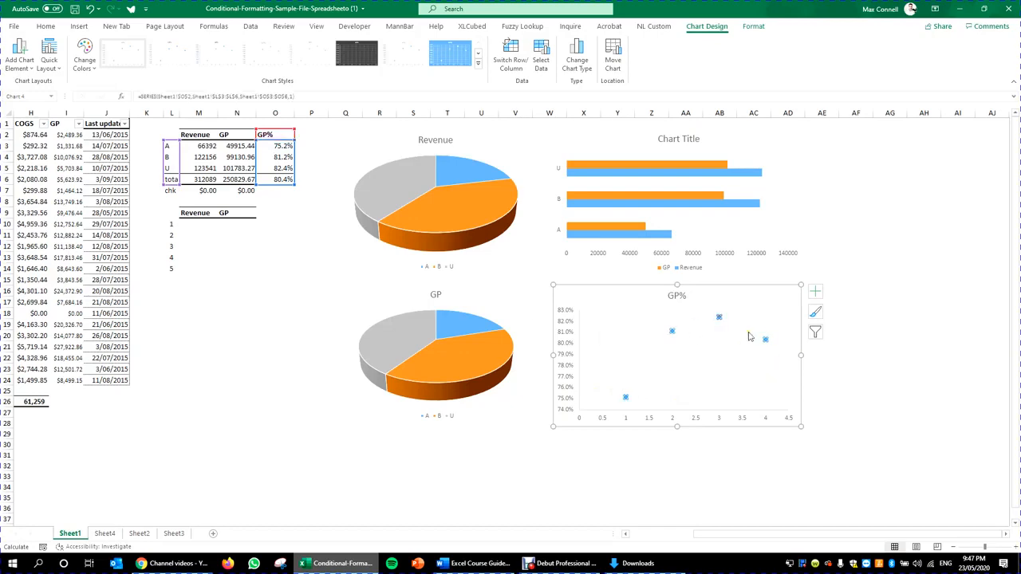
pyautogui.click(847, 303)
pyautogui.click(887, 279)
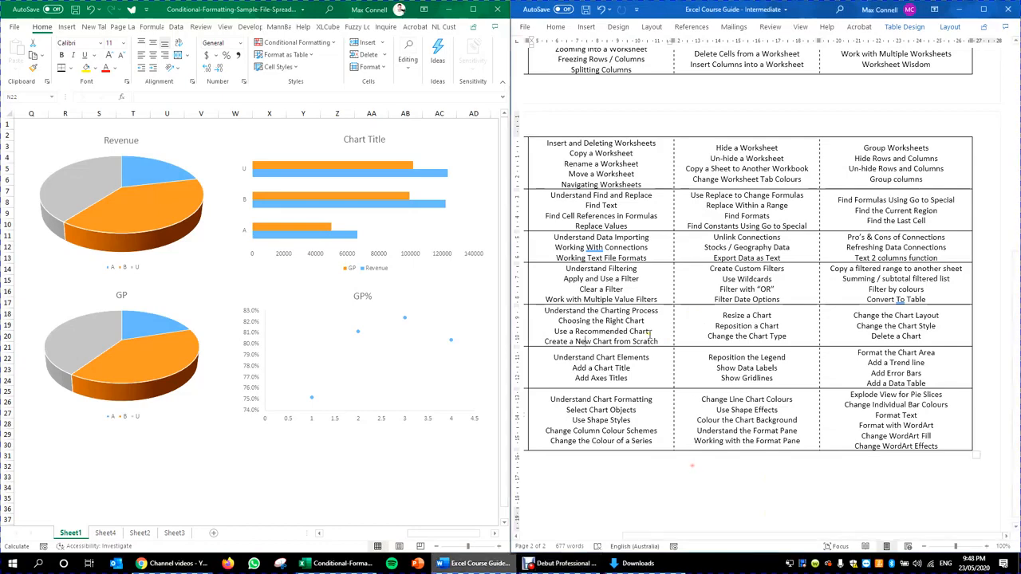
# - Review the unit titles and charting topics in the Excel Course Guide document in Word
pyautogui.moveTo(765, 535); pyautogui.dragTo(689, 532)
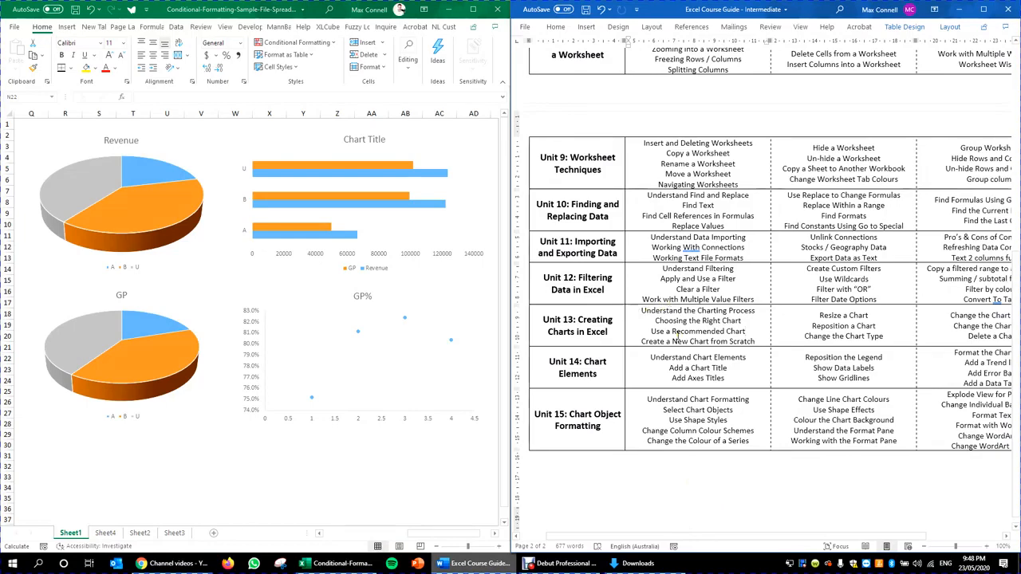
# - Review the Unit 13 topics in the course guide, from using a recommended chart to resizing a chart
pyautogui.moveTo(649, 332); pyautogui.dragTo(749, 332)
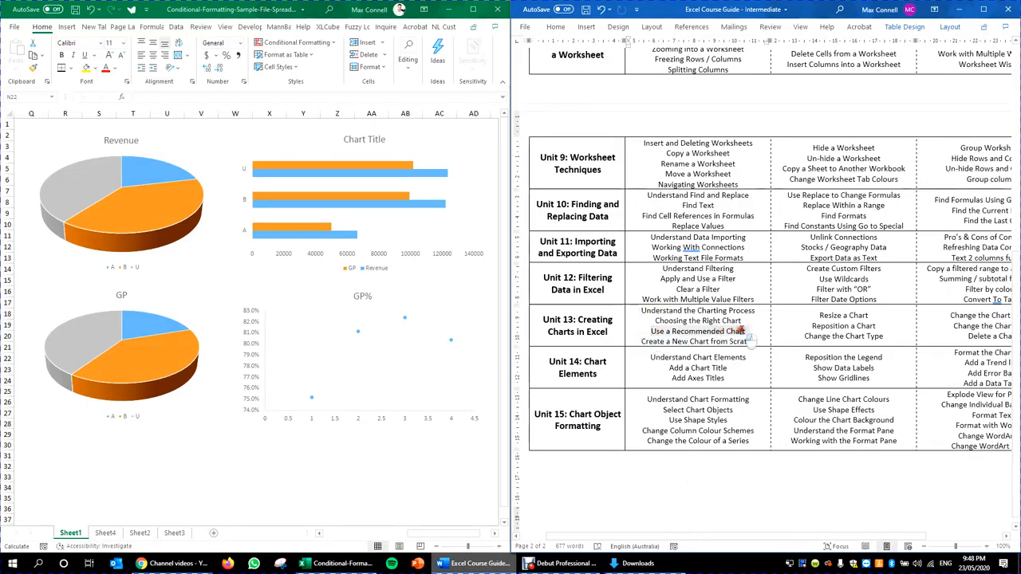
pyautogui.moveTo(641, 342); pyautogui.dragTo(720, 342)
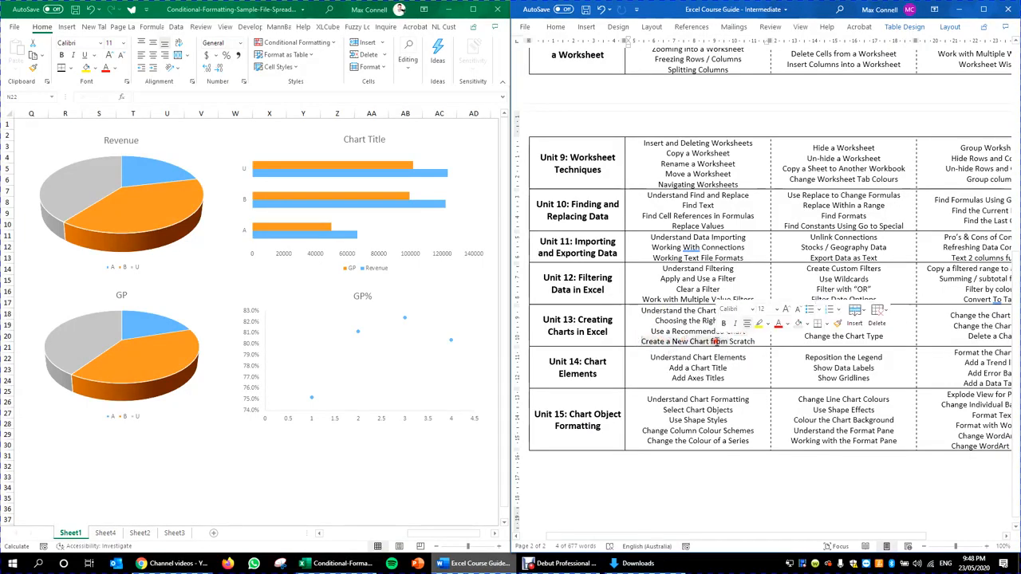
pyautogui.click(918, 356)
pyautogui.click(820, 328)
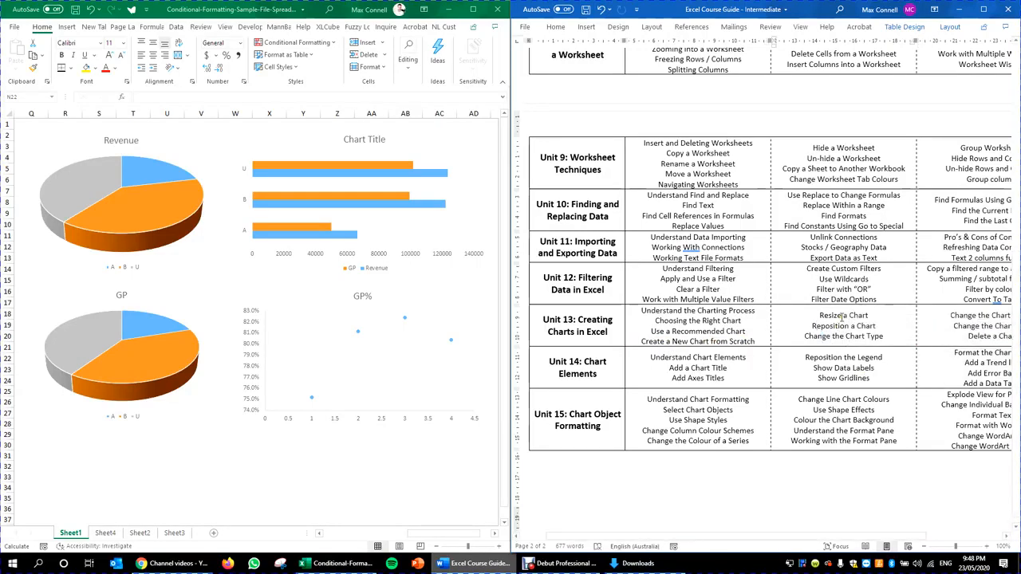
pyautogui.click(816, 315)
# - Make the GP% scatter chart slightly narrower and widen it back to its previous size
pyautogui.click(327, 452)
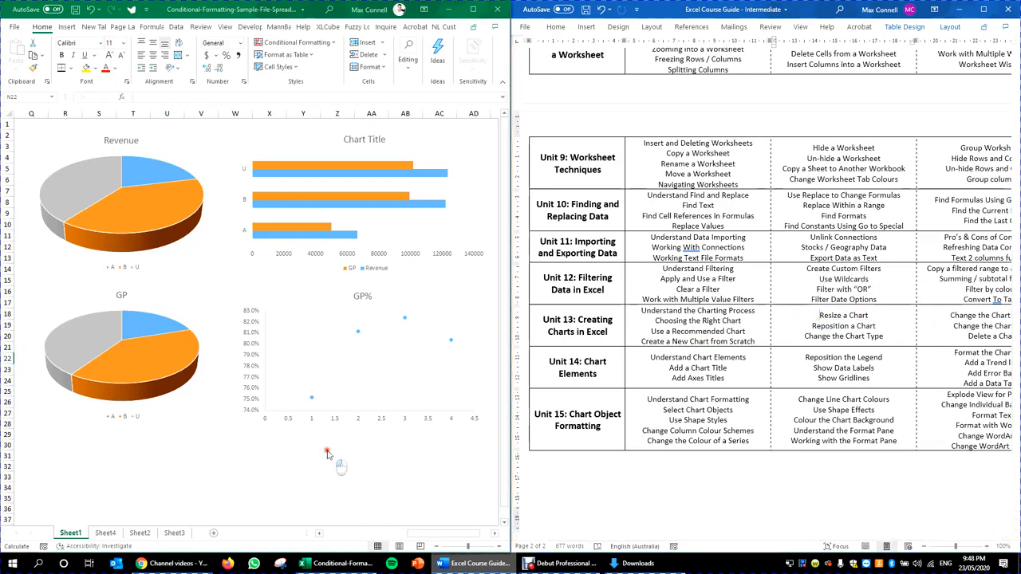
pyautogui.click(242, 424)
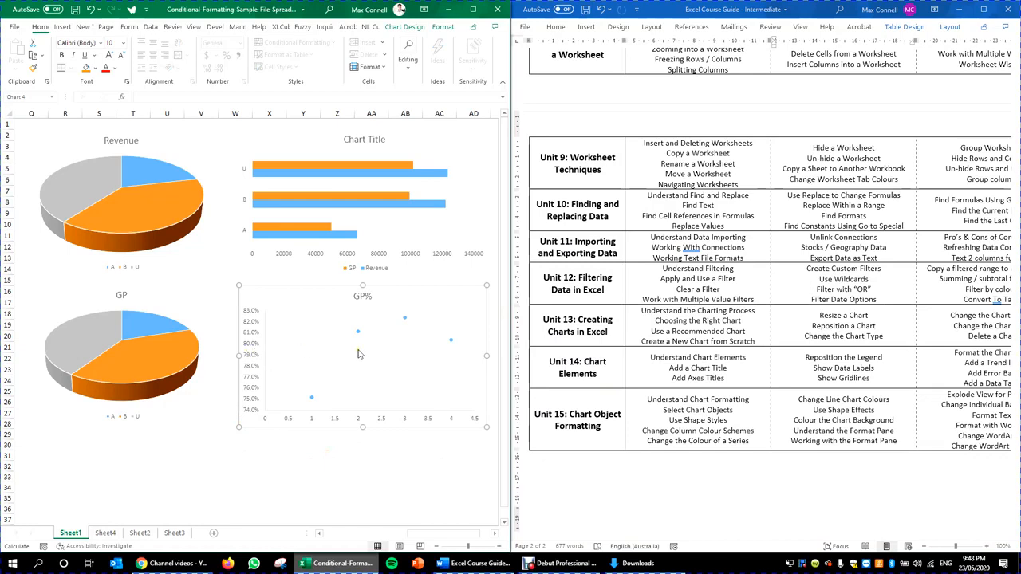
pyautogui.click(239, 427)
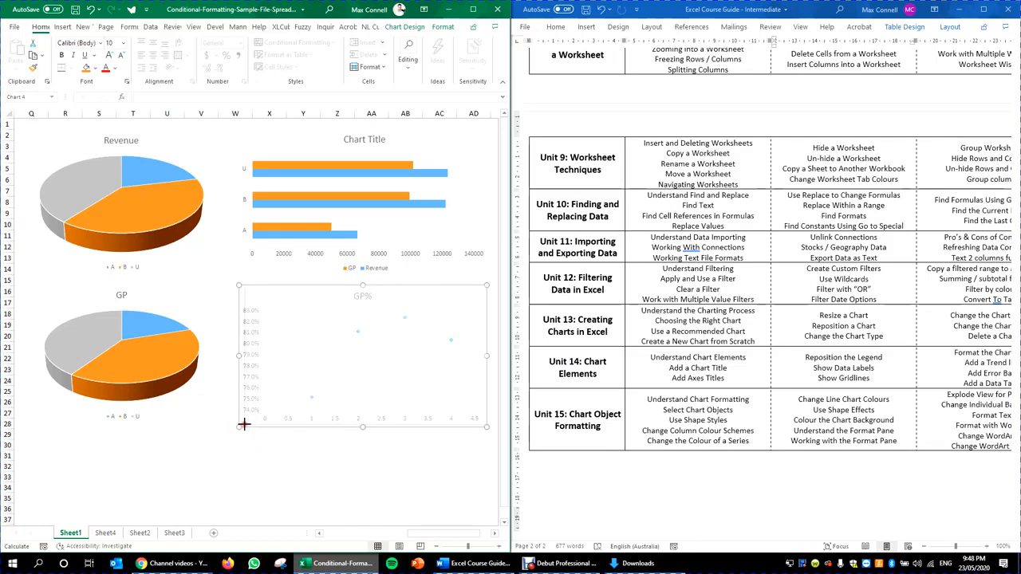
pyautogui.moveTo(238, 424)
pyautogui.mouseDown()
pyautogui.moveTo(250, 421)
pyautogui.moveTo(241, 426)
pyautogui.mouseUp()
pyautogui.click(260, 333)
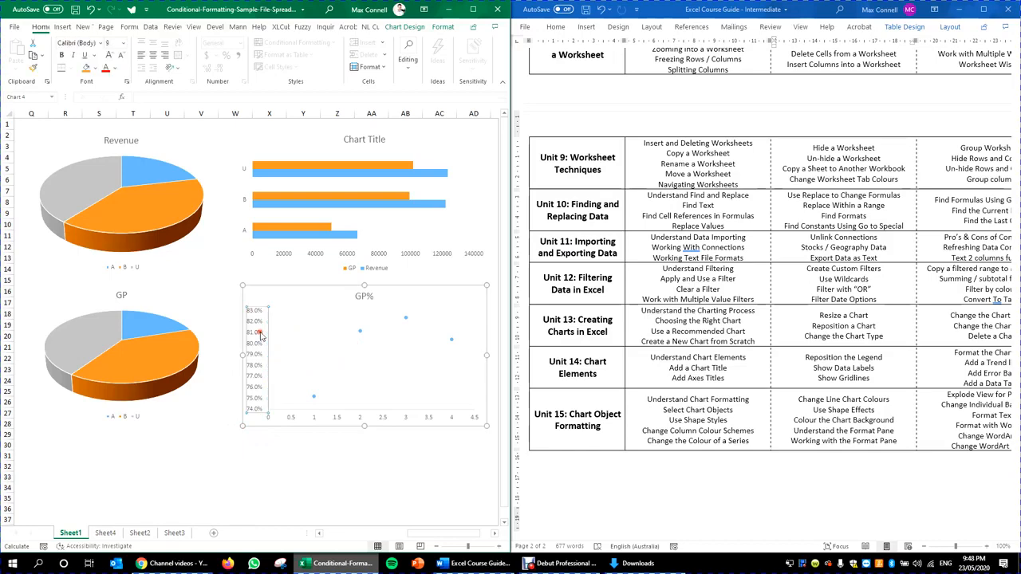
pyautogui.click(373, 297)
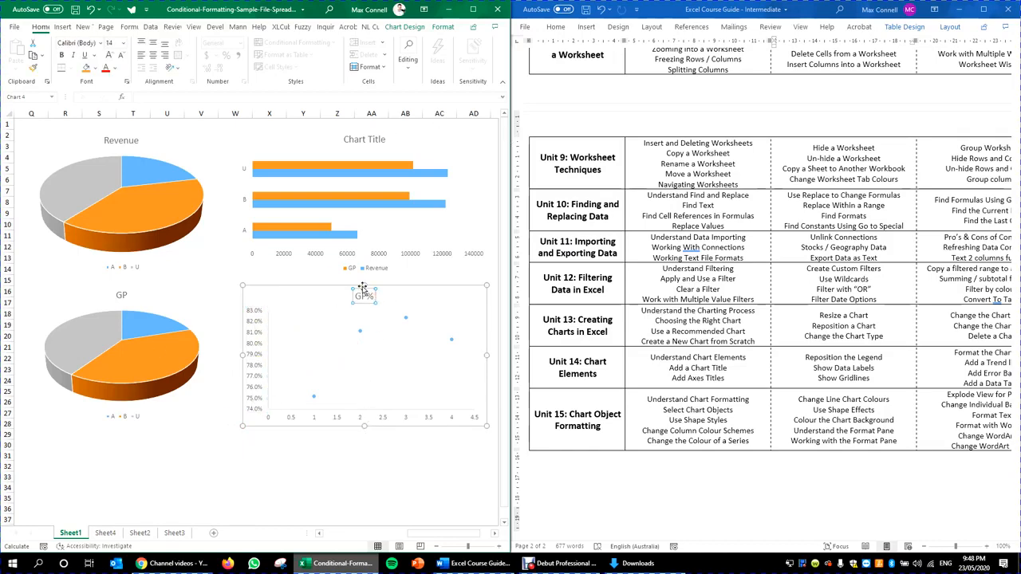
pyautogui.click(244, 428)
pyautogui.moveTo(244, 427); pyautogui.dragTo(238, 425)
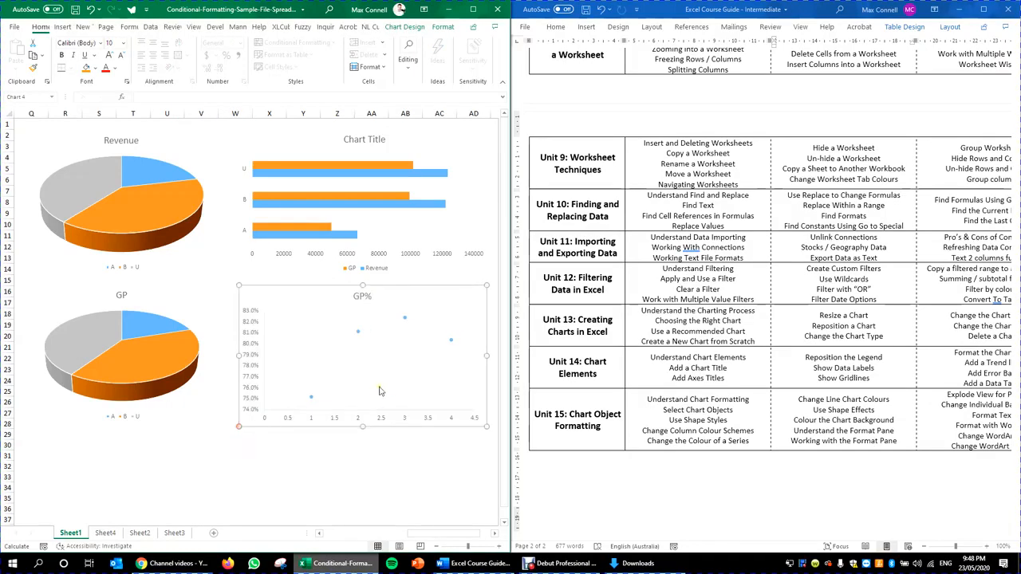
# - Enlarge the plot area inside the Revenue and GP bar chart, extending it sideways and upwards
pyautogui.click(398, 180)
pyautogui.click(464, 173)
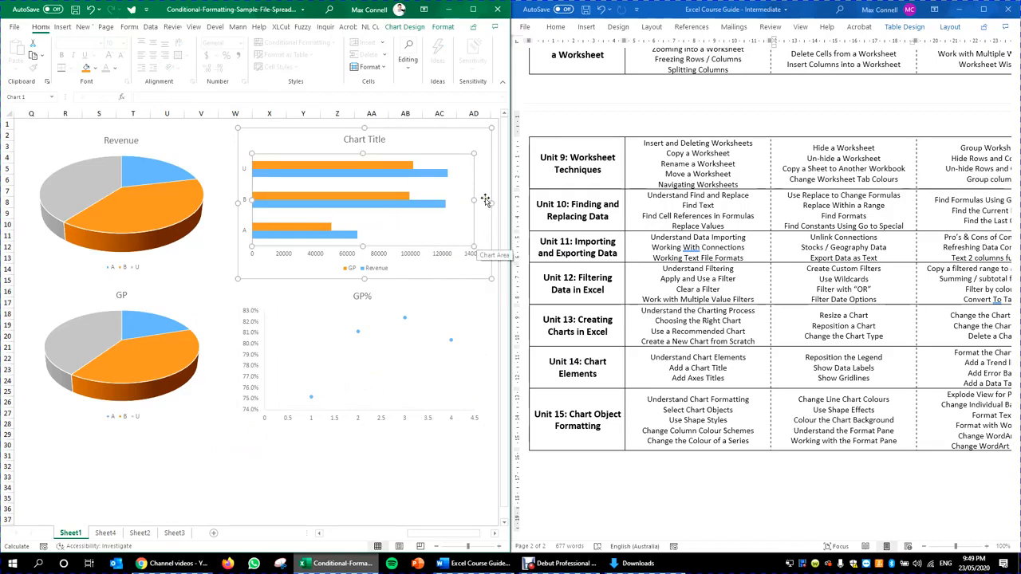
pyautogui.moveTo(474, 202); pyautogui.dragTo(476, 203)
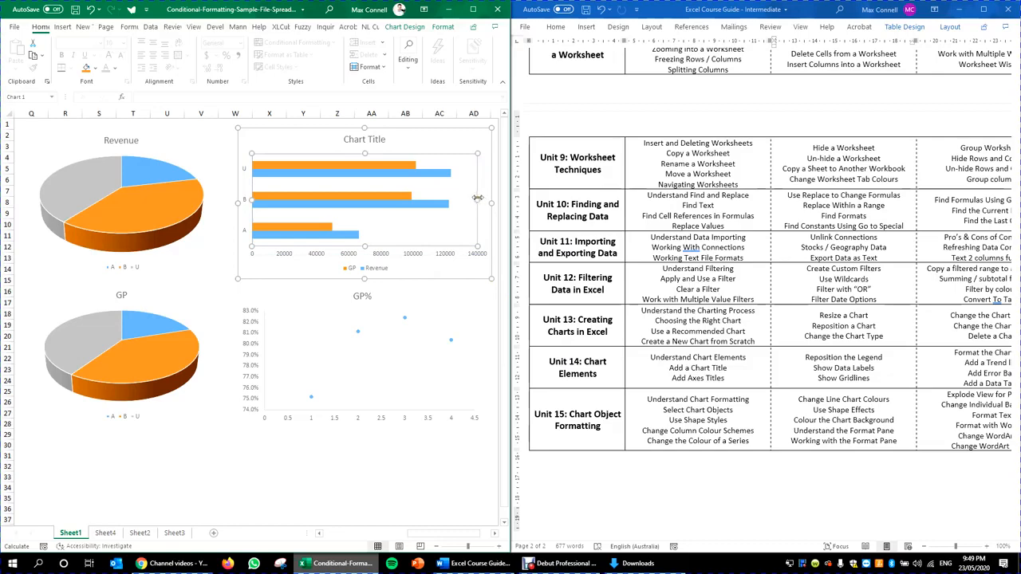
pyautogui.moveTo(365, 246); pyautogui.dragTo(367, 257)
pyautogui.moveTo(374, 154); pyautogui.dragTo(425, 146)
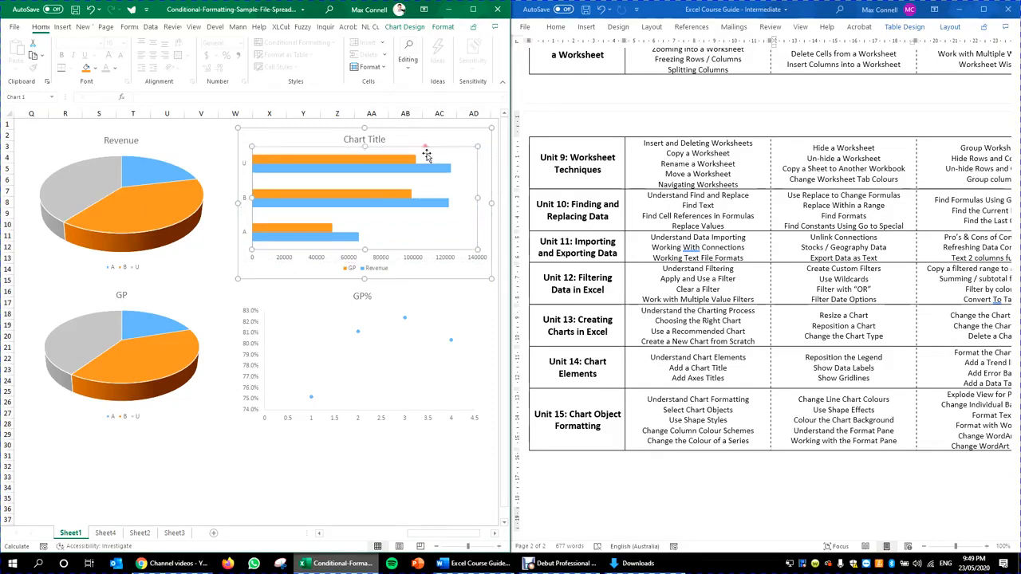
# - Move the Revenue and GP bar chart's legend slightly lower and make the whole chart slightly smaller
pyautogui.moveTo(367, 250); pyautogui.dragTo(394, 266)
pyautogui.click(375, 271)
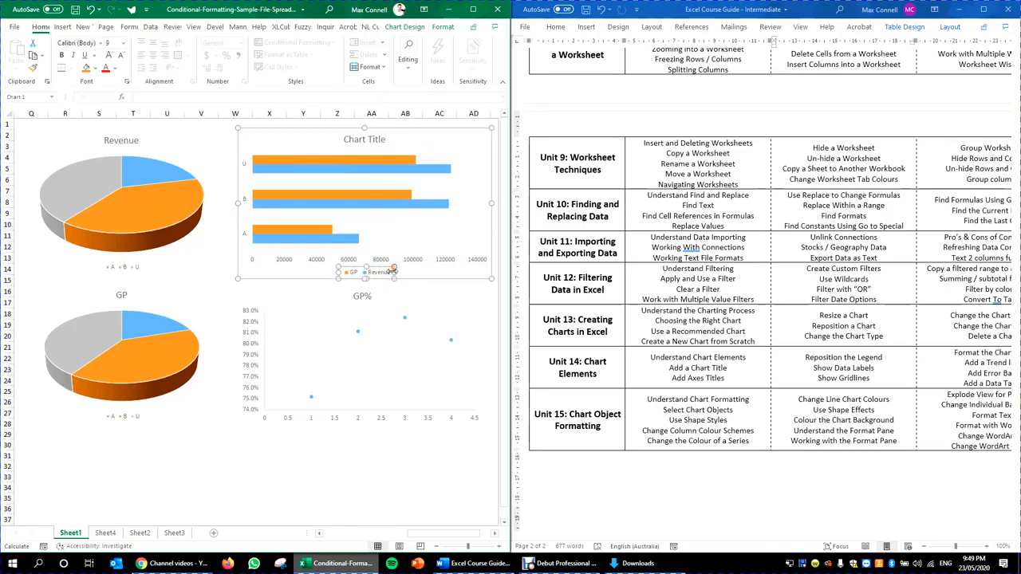
pyautogui.moveTo(492, 280); pyautogui.dragTo(485, 276)
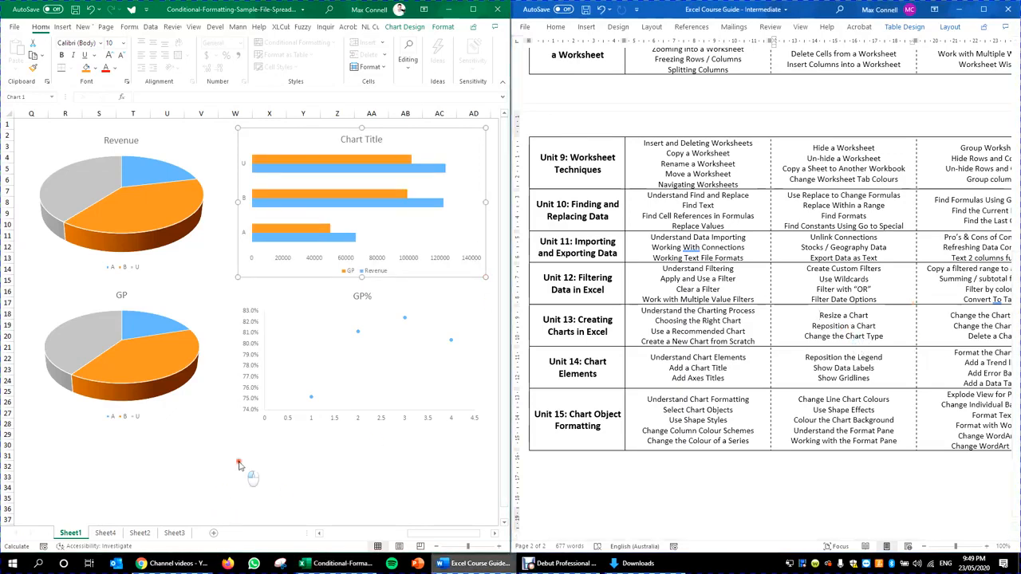
pyautogui.click(308, 197)
pyautogui.click(439, 231)
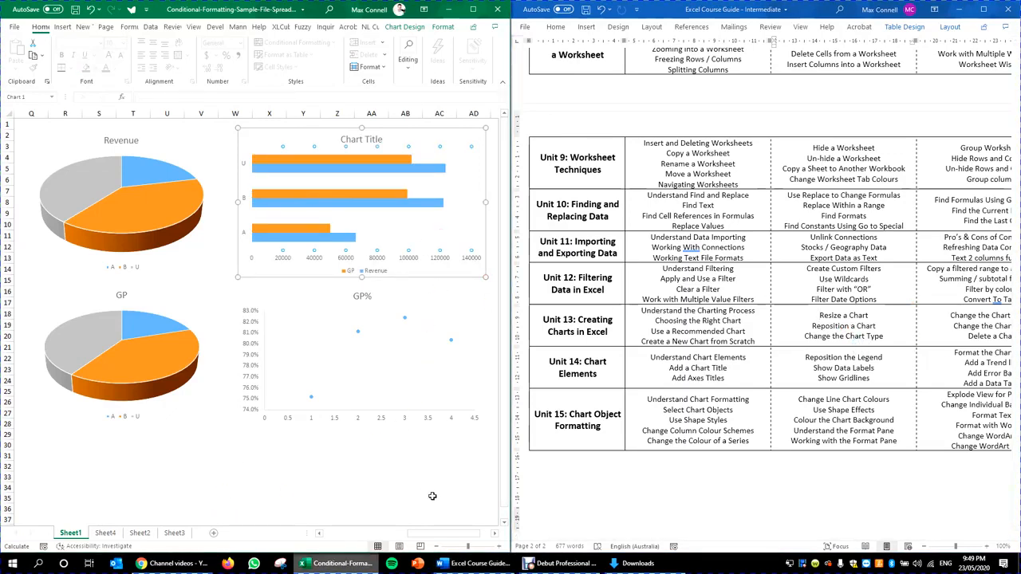
# - Widen the plot area of the GP% scatter chart and shift it slightly upwards
pyautogui.click(407, 431)
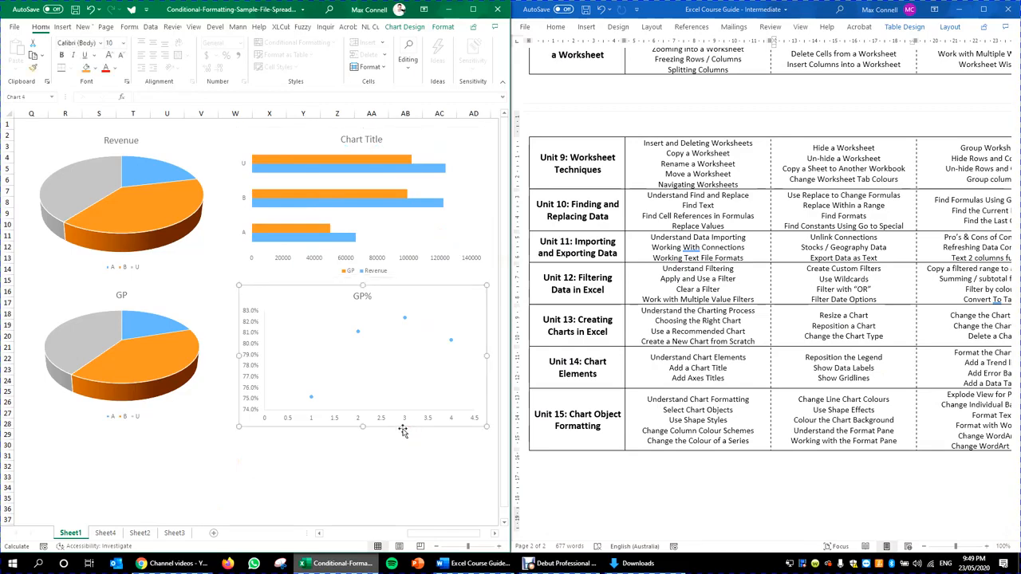
pyautogui.moveTo(403, 429)
pyautogui.mouseDown()
pyautogui.moveTo(394, 434)
pyautogui.moveTo(404, 431)
pyautogui.mouseUp()
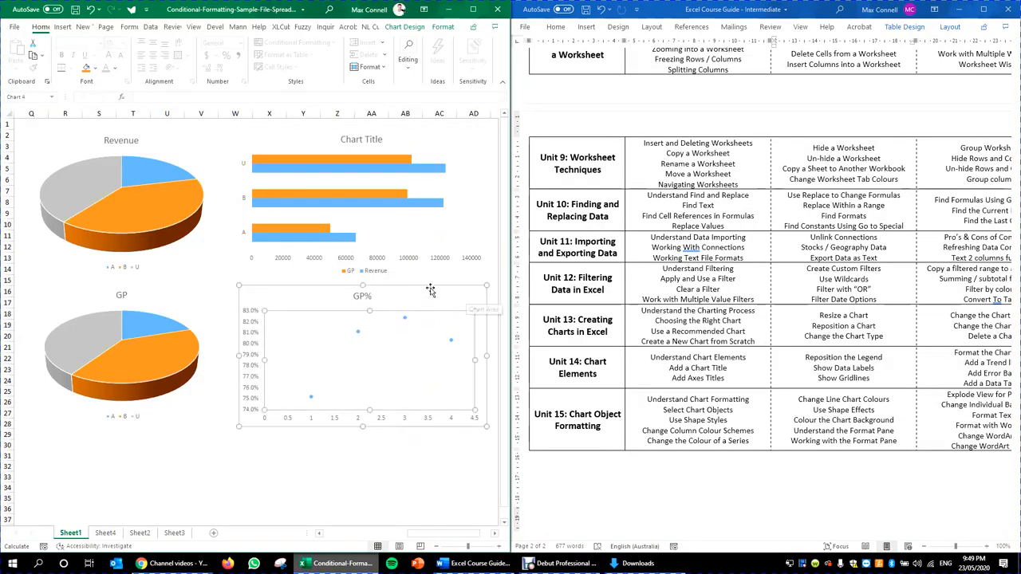
pyautogui.moveTo(475, 360); pyautogui.dragTo(481, 360)
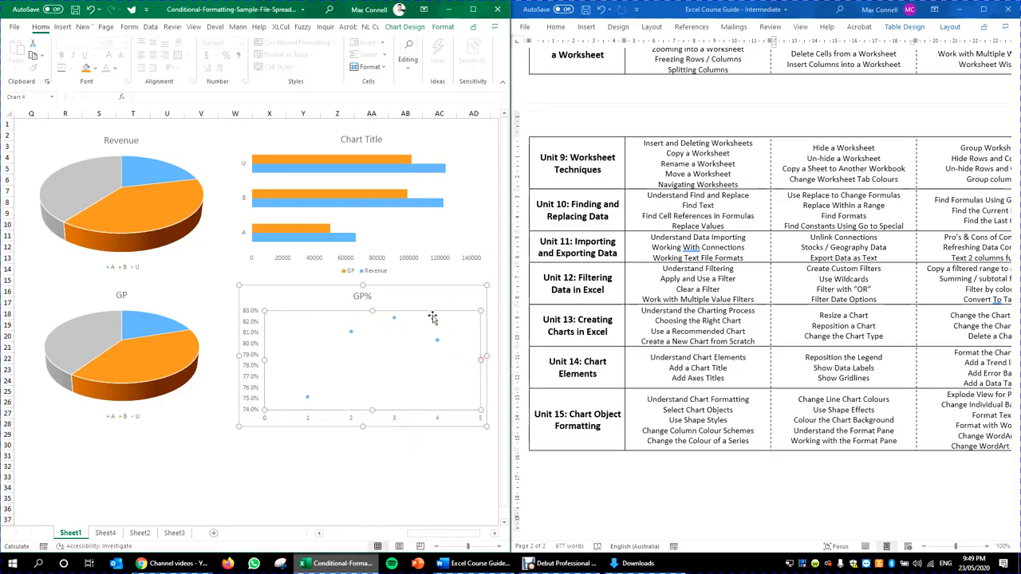
pyautogui.moveTo(433, 318); pyautogui.dragTo(432, 310)
# - Nudge the GP% scatter chart slightly left and reposition its title a little to the right
pyautogui.click(373, 297)
pyautogui.moveTo(371, 290); pyautogui.dragTo(369, 290)
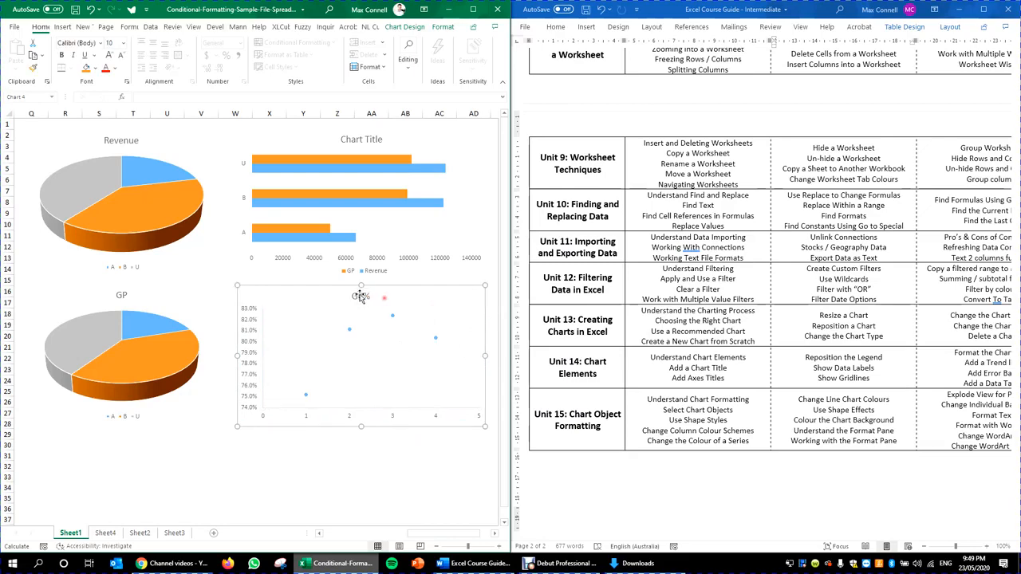
pyautogui.click(359, 298)
pyautogui.click(373, 301)
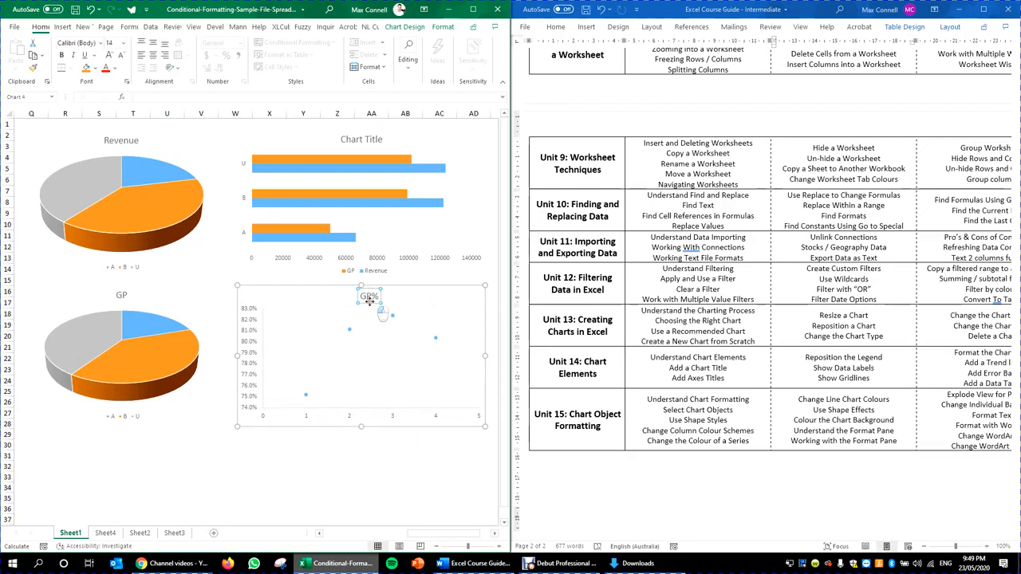
pyautogui.click(350, 435)
# - Nudge the legend of the GP pie chart slightly to the left
pyautogui.click(170, 417)
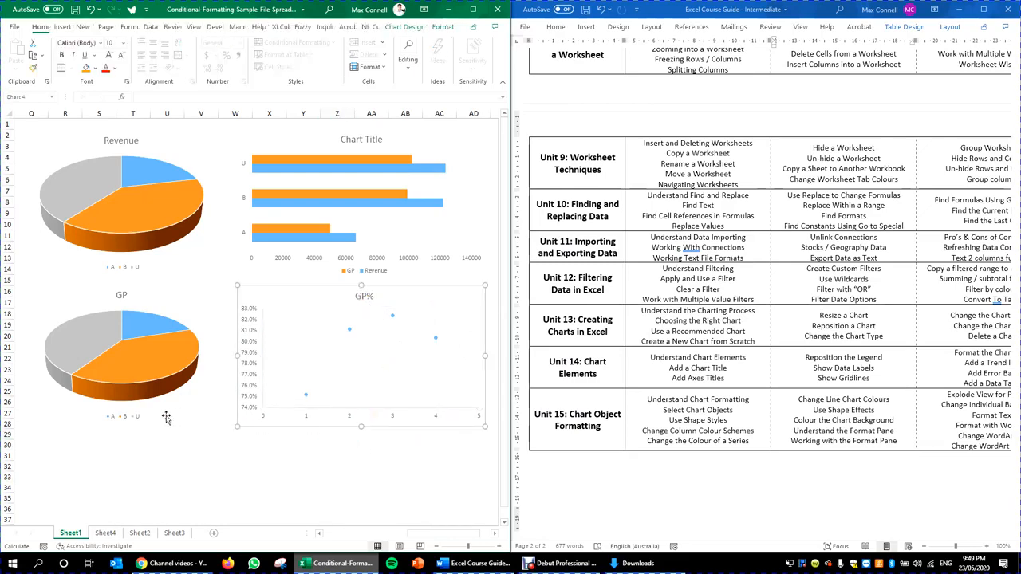
pyautogui.click(133, 416)
pyautogui.moveTo(129, 416); pyautogui.dragTo(127, 416)
# - Check the chart resizing and type topics in the guide, and change the Revenue and GP bar chart to a clustered column chart
pyautogui.click(818, 315)
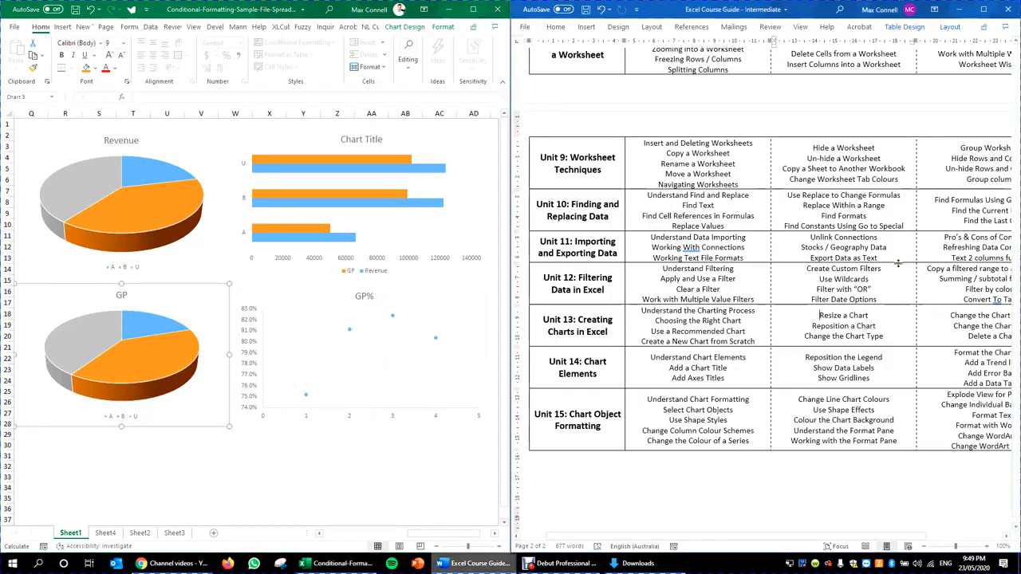
pyautogui.click(882, 337)
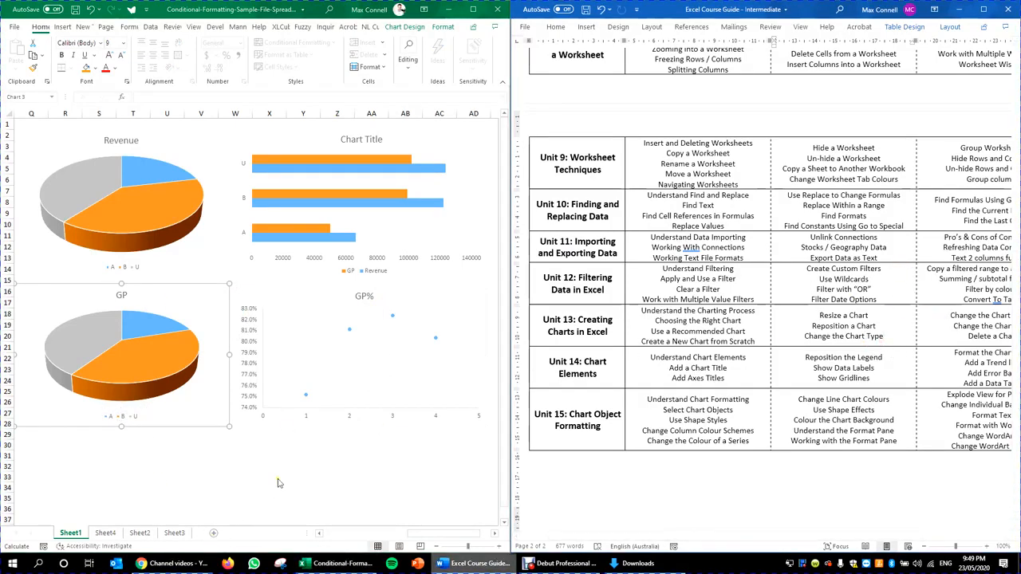
pyautogui.click(314, 476)
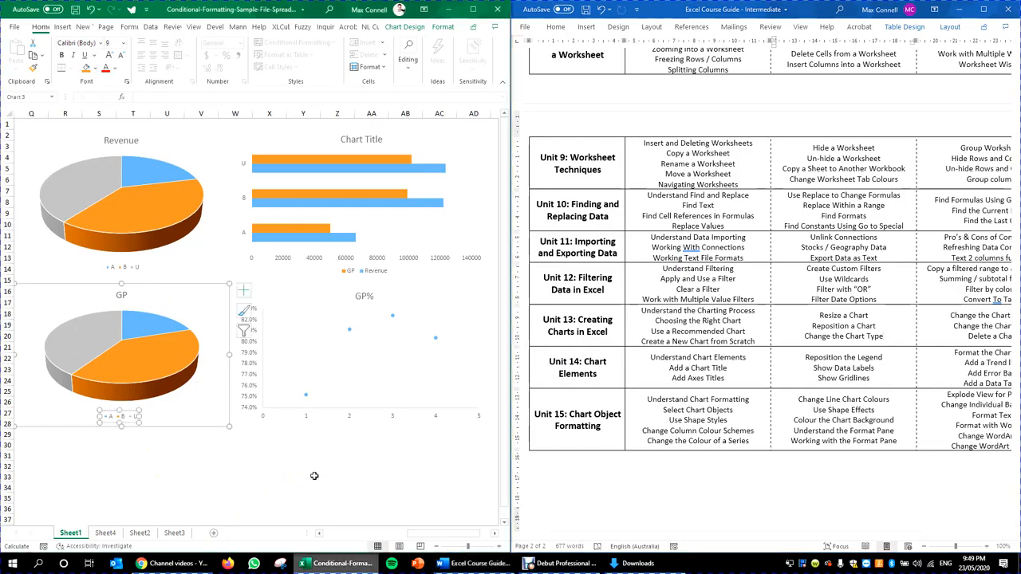
pyautogui.click(241, 266)
pyautogui.click(473, 9)
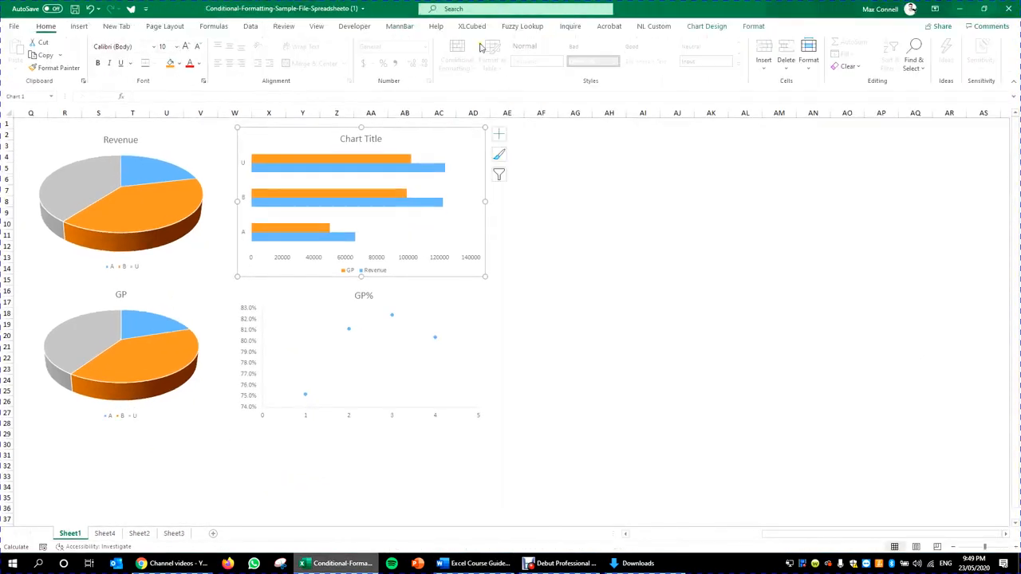
pyautogui.click(706, 27)
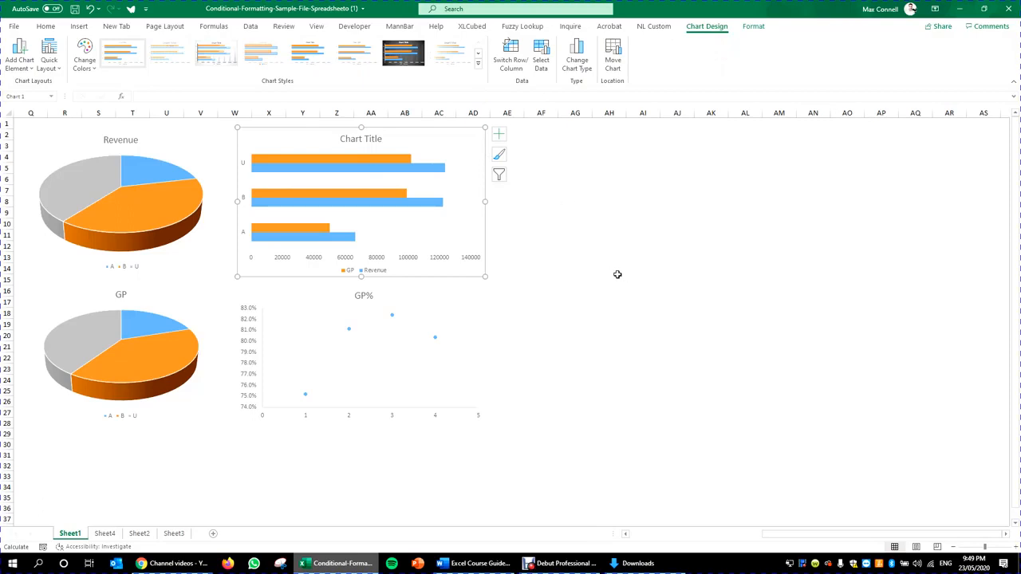
pyautogui.click(578, 68)
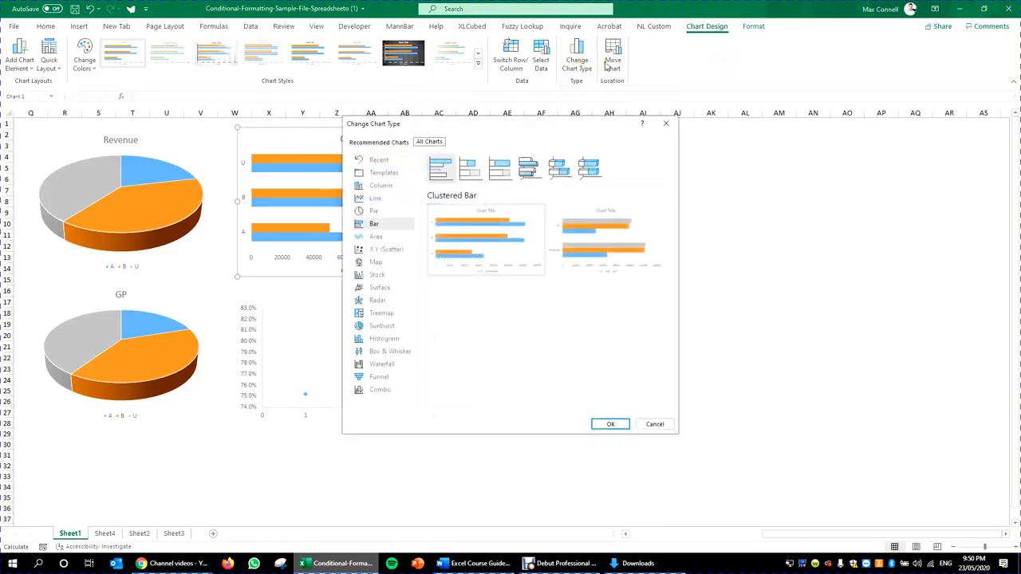
pyautogui.click(377, 185)
pyautogui.moveTo(528, 293)
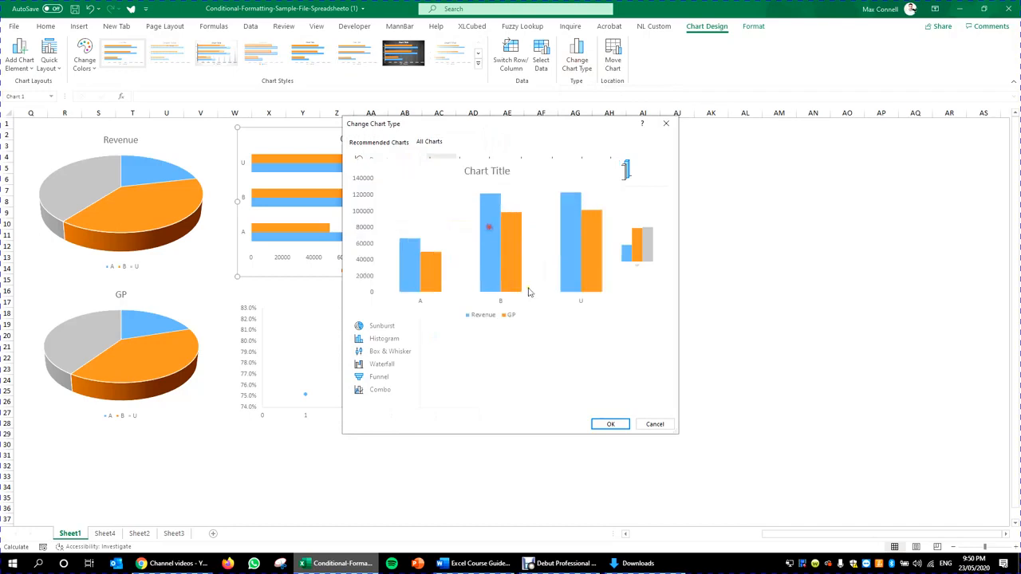
pyautogui.click(610, 423)
pyautogui.click(609, 290)
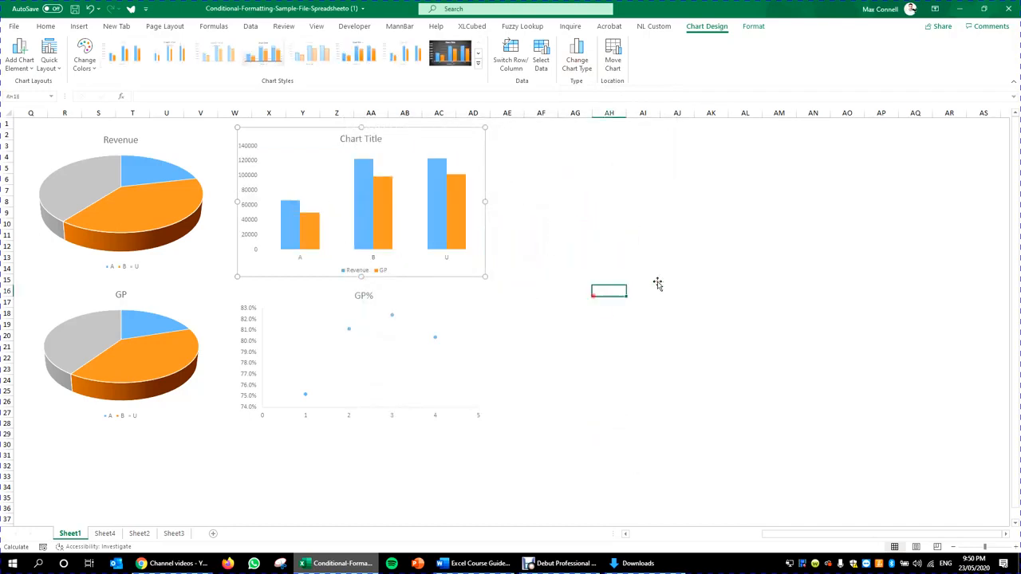
# - Switch the rows and columns of the Revenue and GP column chart, plotting A, B and U as series over Revenue and GP
pyautogui.click(483, 235)
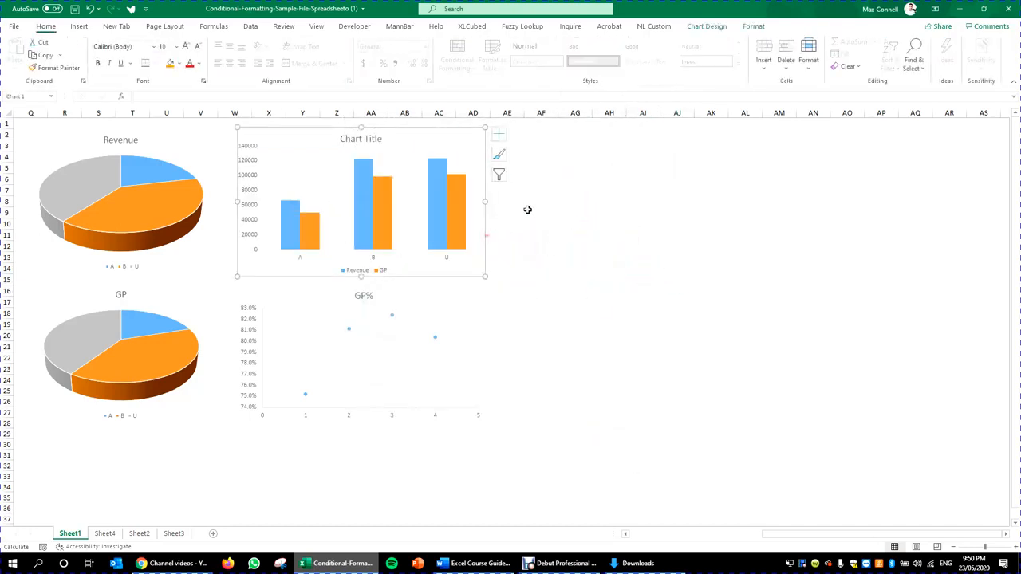
pyautogui.click(595, 236)
pyautogui.click(476, 276)
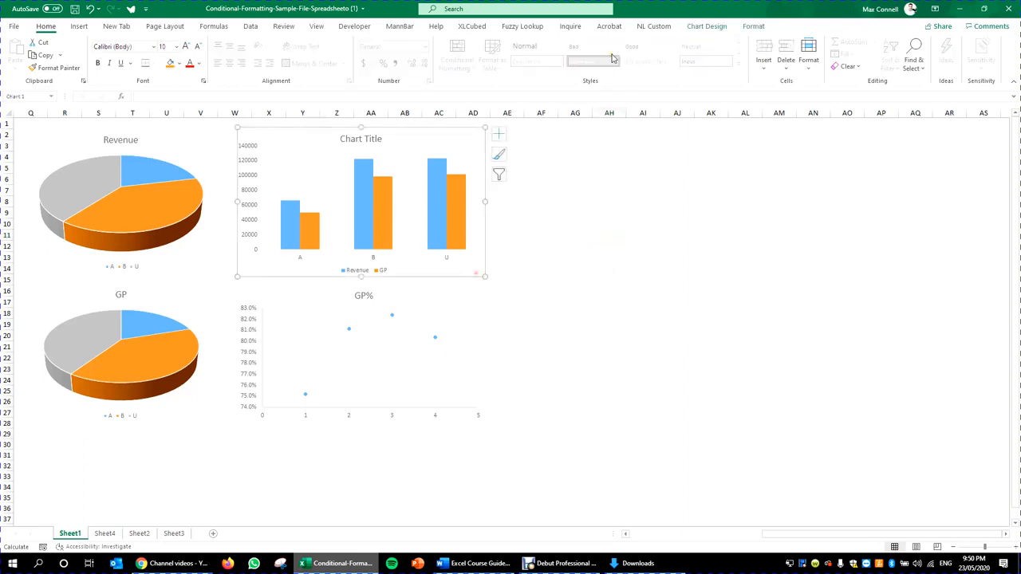
pyautogui.click(706, 26)
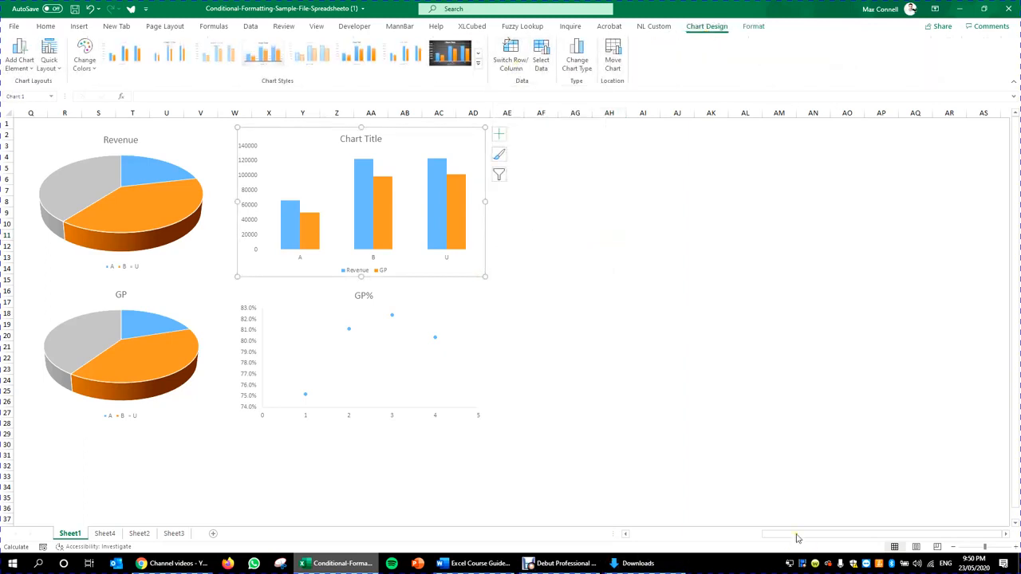
pyautogui.moveTo(793, 534); pyautogui.dragTo(709, 516)
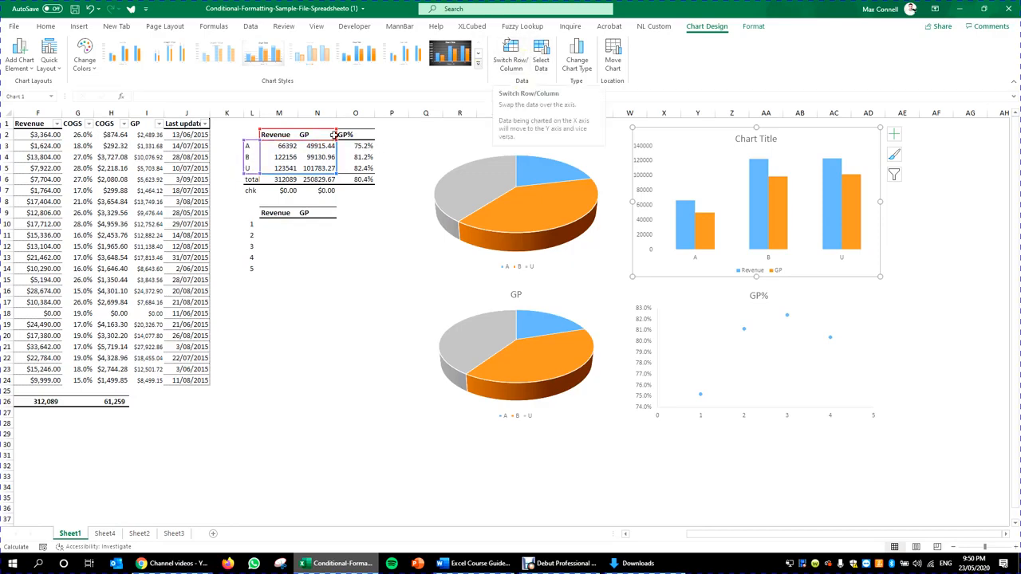
pyautogui.click(516, 69)
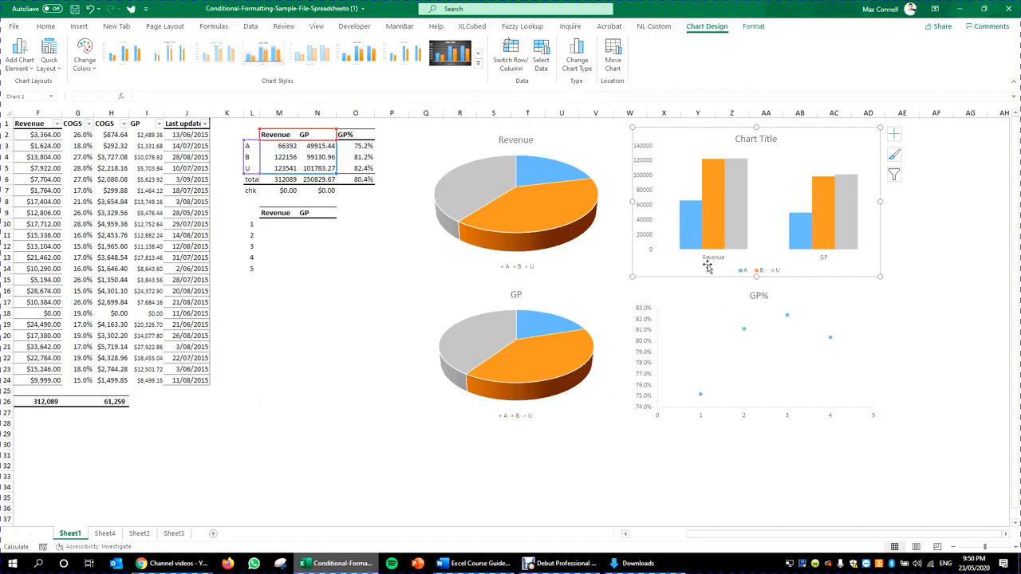
pyautogui.click(690, 215)
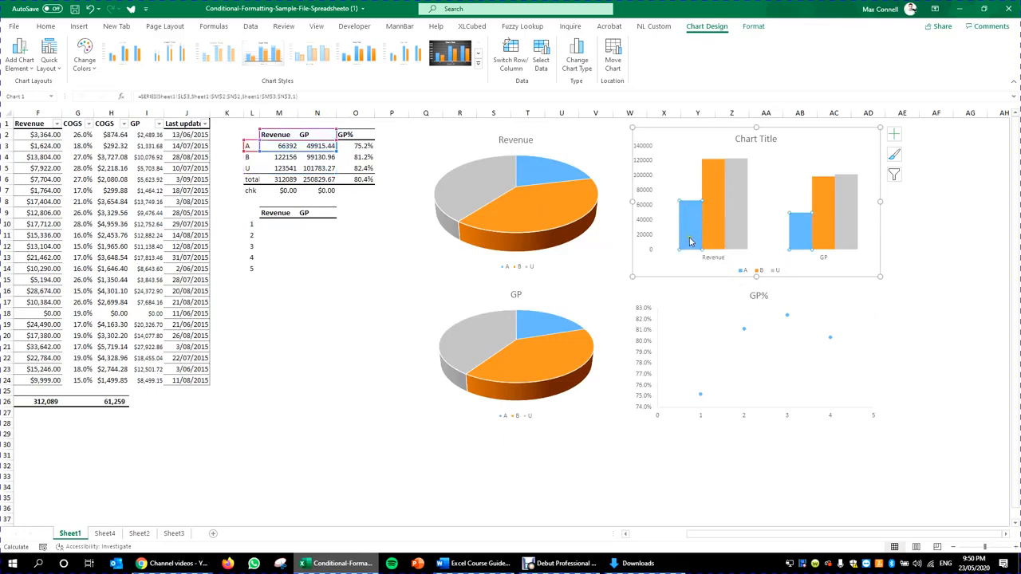
# - Examine the A, B and U series across the Revenue and GP groups in the column chart
pyautogui.click(707, 216)
pyautogui.click(734, 200)
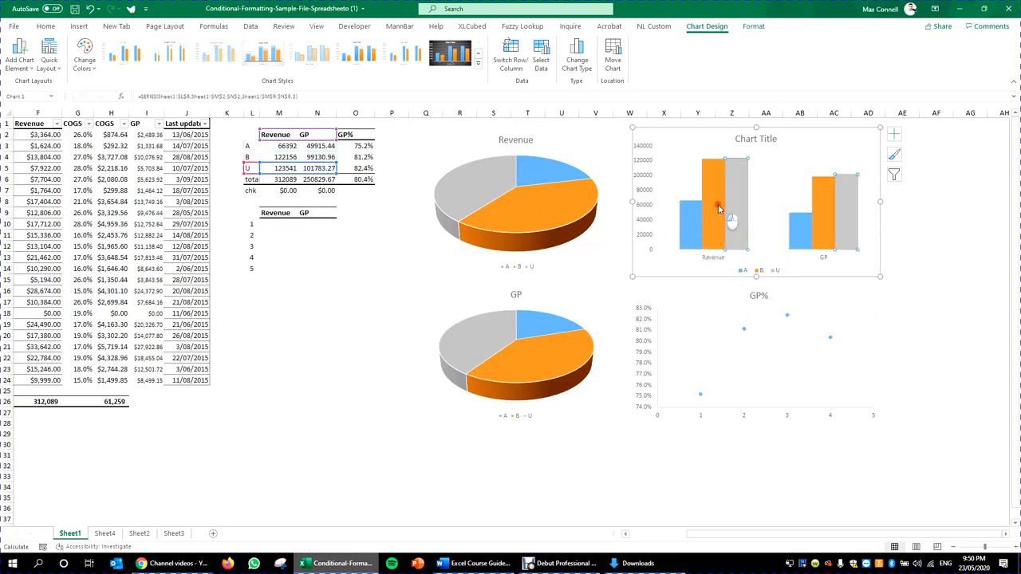
pyautogui.click(798, 232)
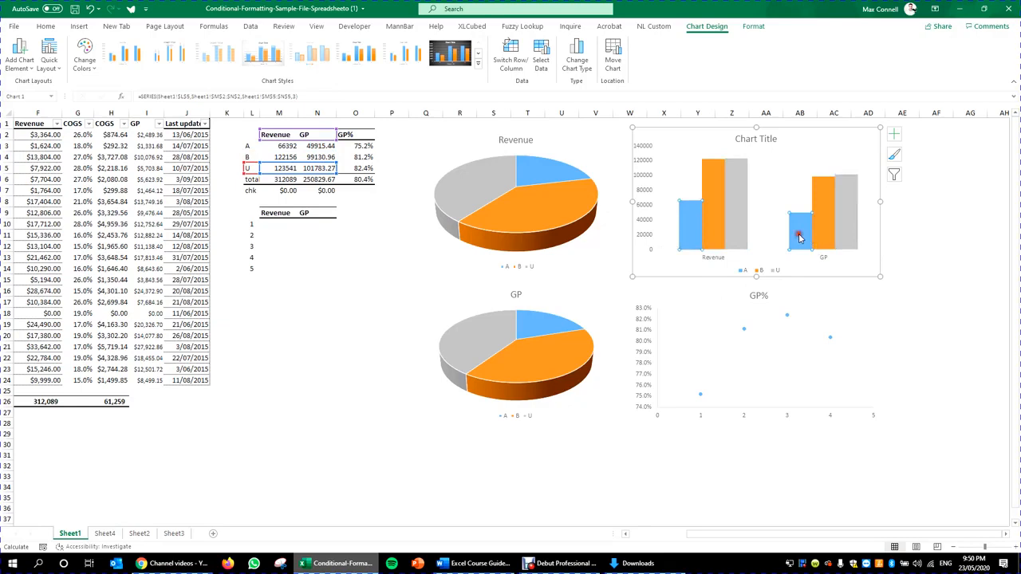
pyautogui.click(921, 356)
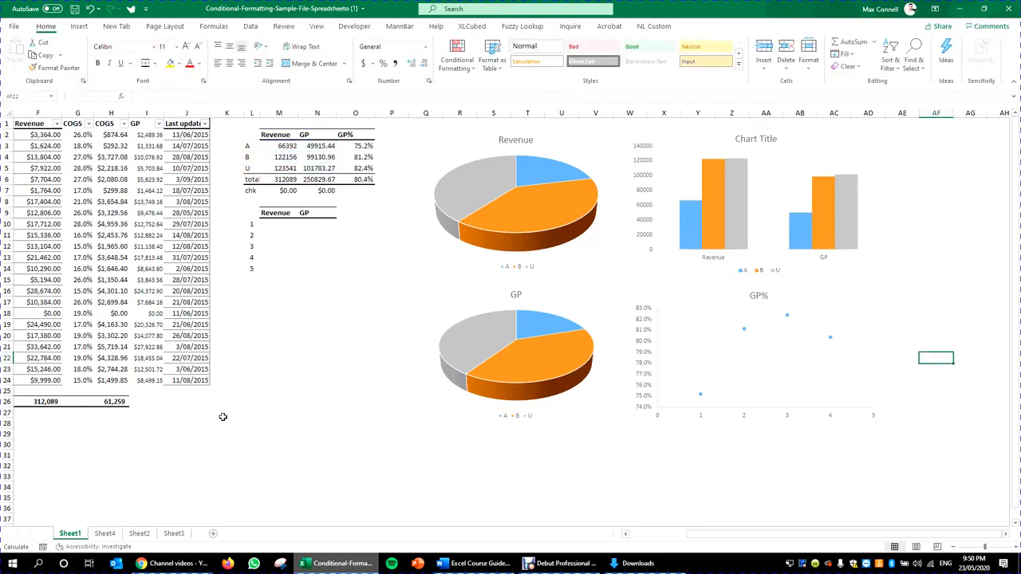
# - Undo the row and column switch in the Revenue and GP column chart
pyautogui.click(641, 273)
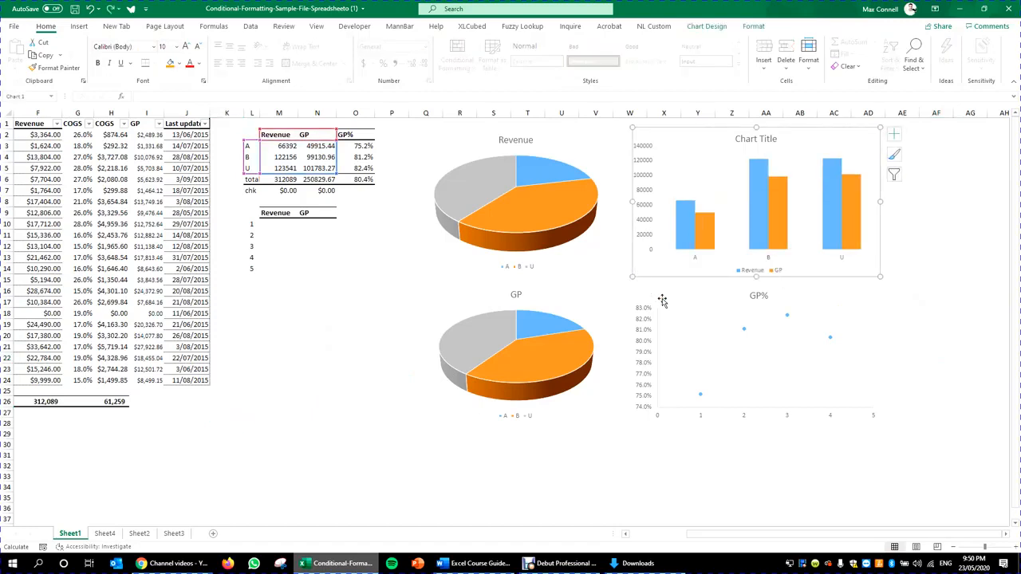
pyautogui.click(936, 324)
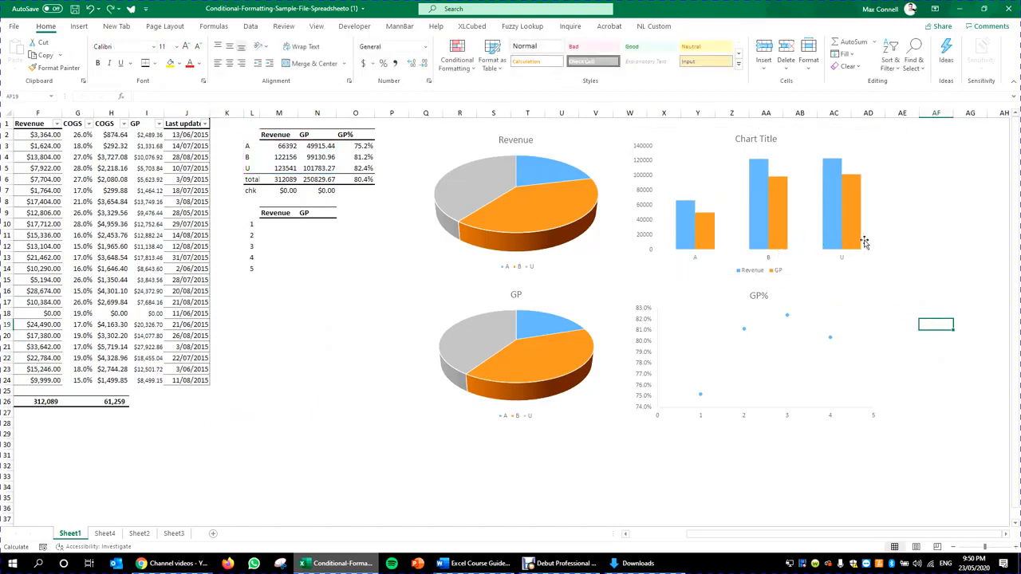
pyautogui.click(200, 258)
pyautogui.click(289, 279)
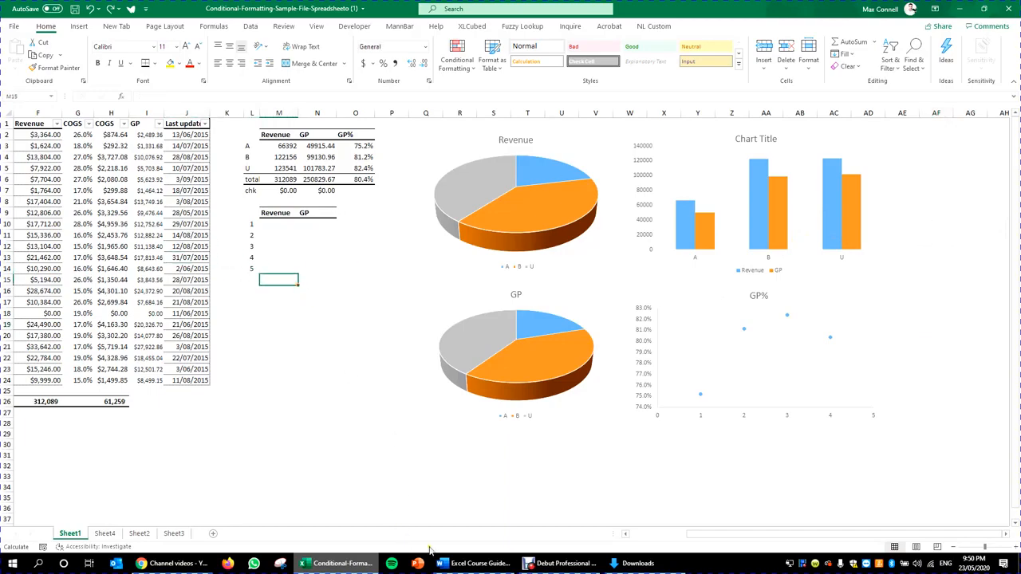
# - Check the Word course guide's Unit 13 chart layout and style topics, and return to the Excel workbook
pyautogui.click(477, 563)
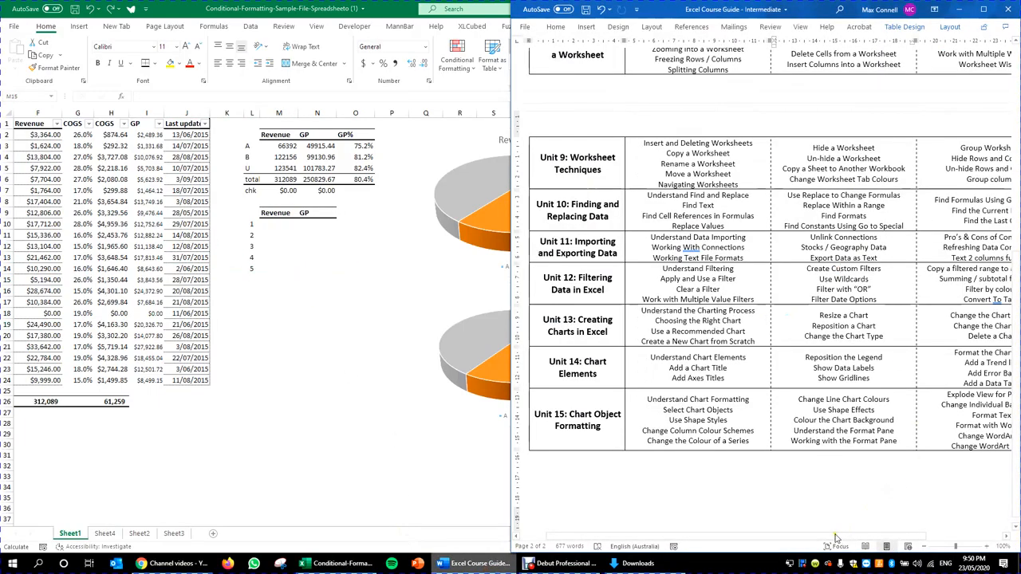
pyautogui.hscroll(3, 901, 481)
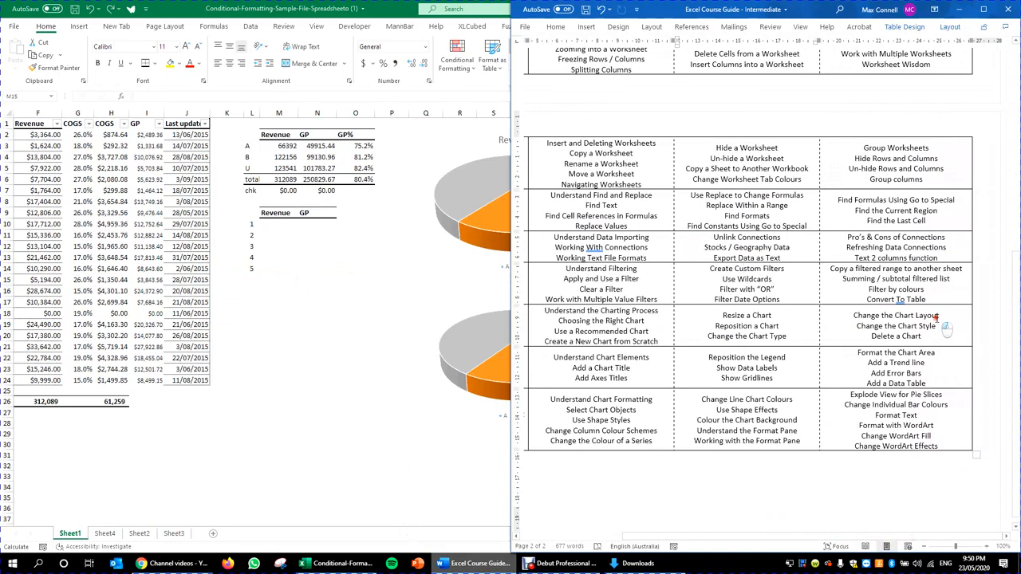
pyautogui.hotkey('alt', 'Tab')
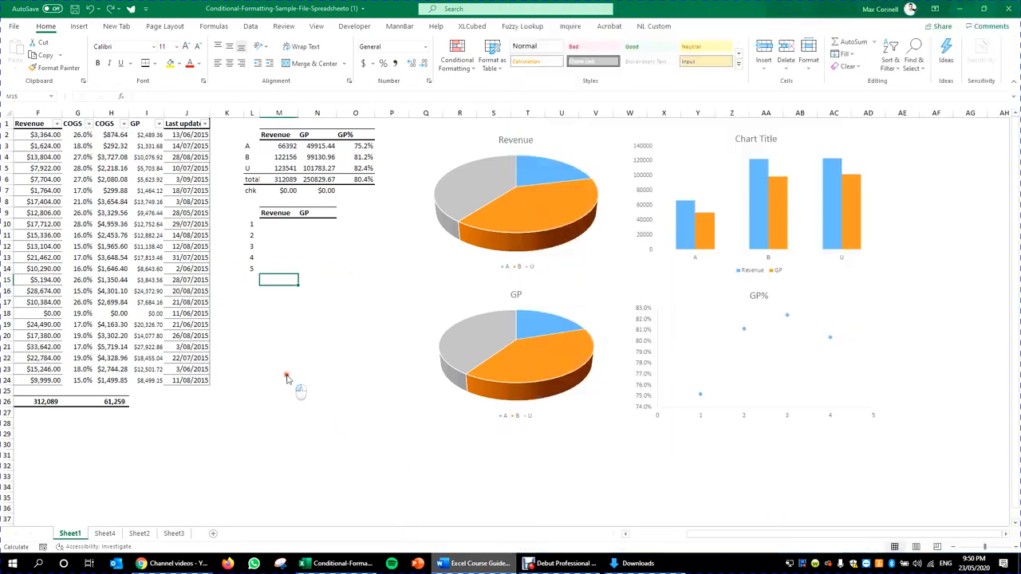
# - Preview the quick layouts available for the Revenue pie chart and for the Revenue and GP column chart
pyautogui.click(621, 270)
pyautogui.click(717, 27)
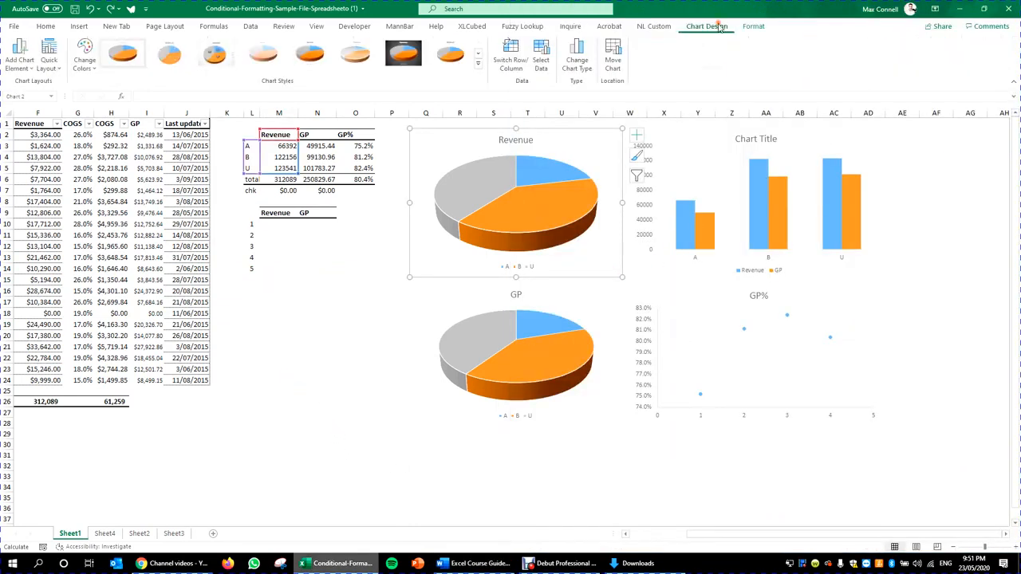
pyautogui.click(49, 62)
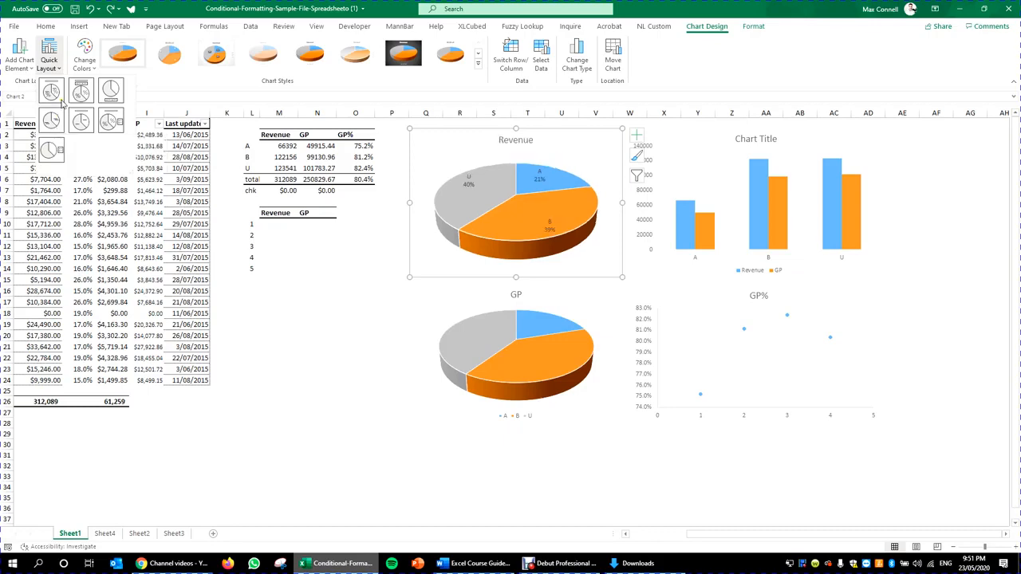
pyautogui.press('Escape')
pyautogui.click(692, 270)
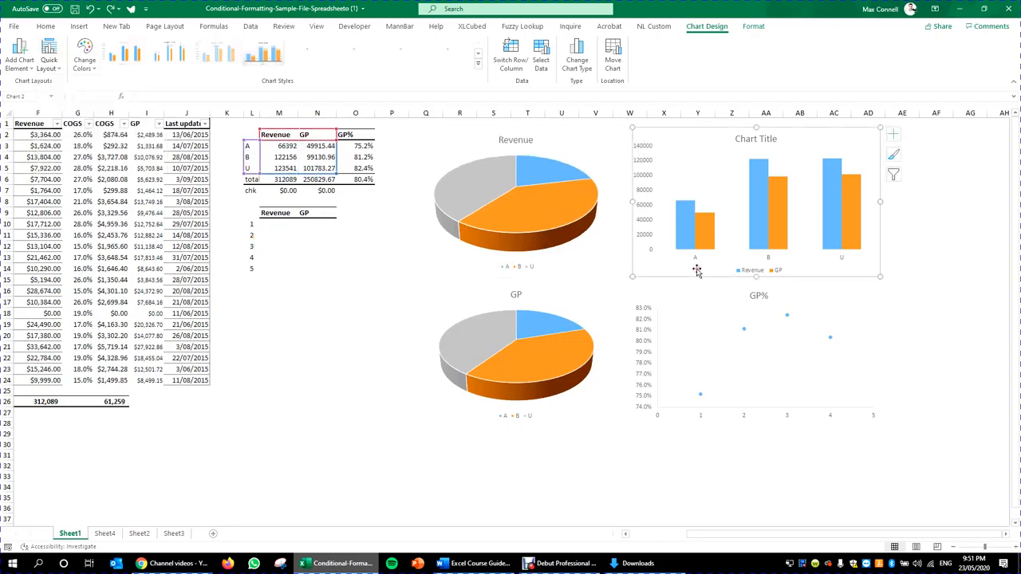
pyautogui.click(48, 57)
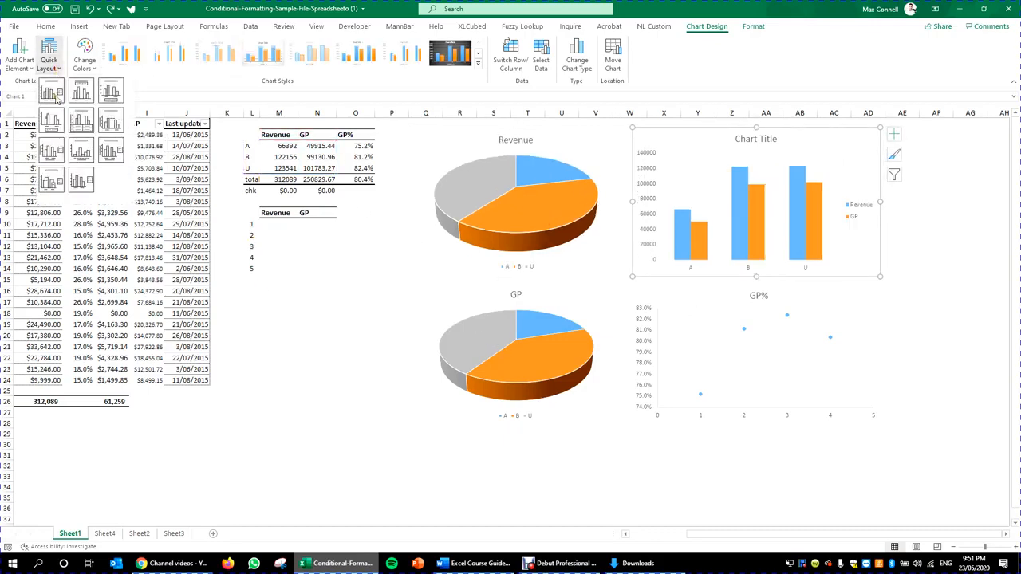
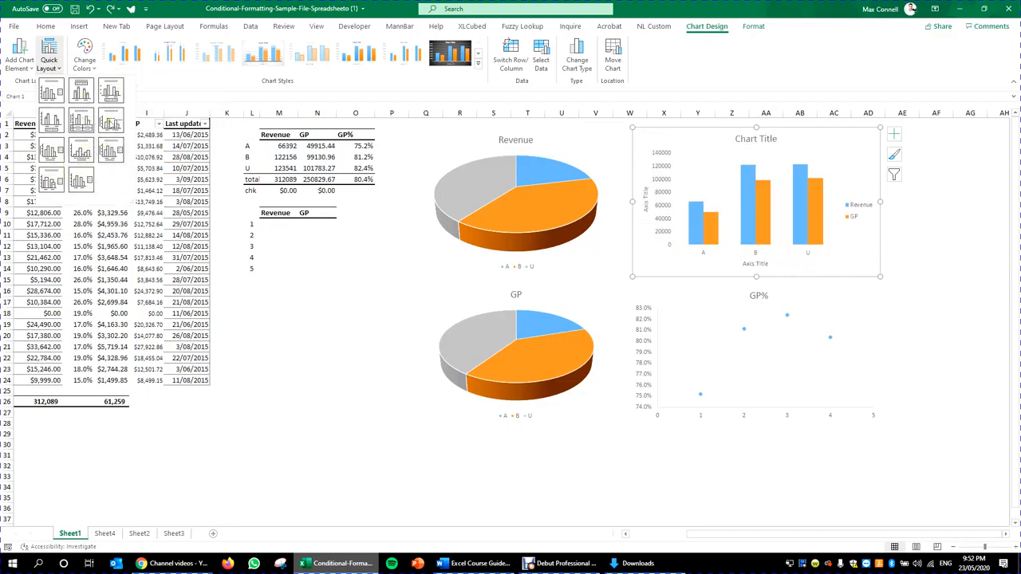
pyautogui.click(439, 460)
# - Try quick Layout 7 on the GP% scatter chart, and apply the layout with axis titles, a right-hand legend and no chart title
pyautogui.click(762, 421)
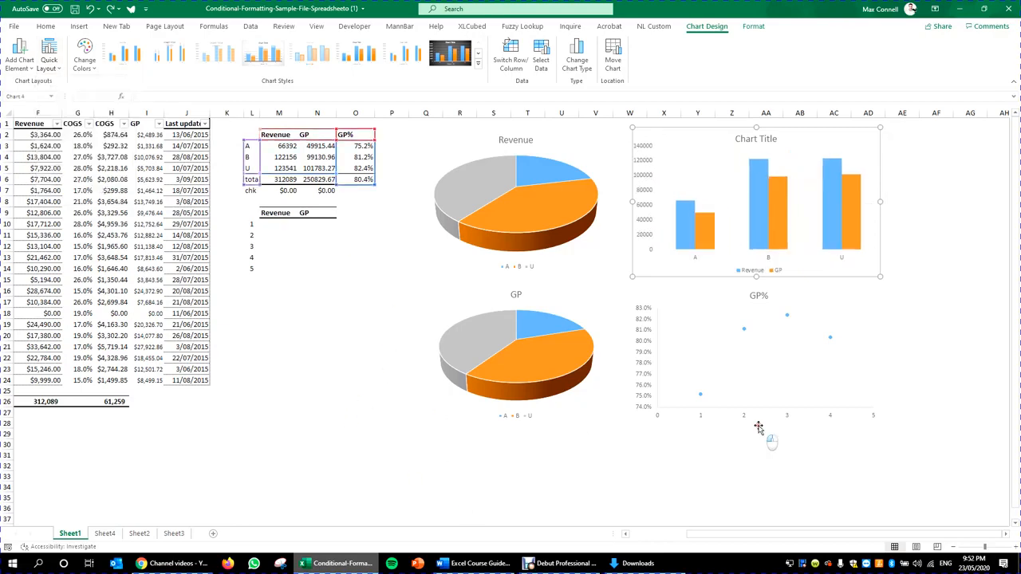
pyautogui.click(50, 59)
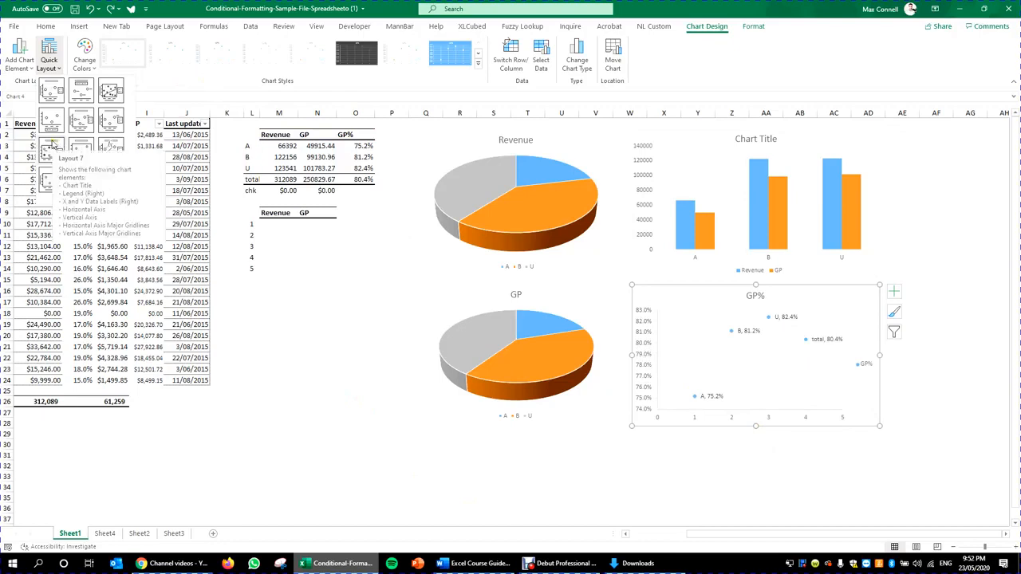
pyautogui.click(53, 144)
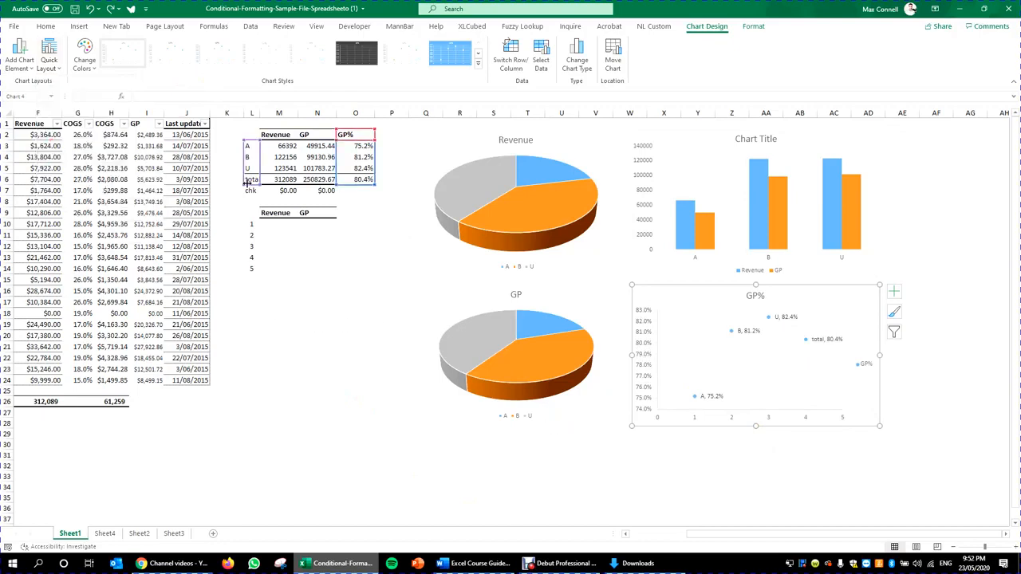
pyautogui.click(57, 71)
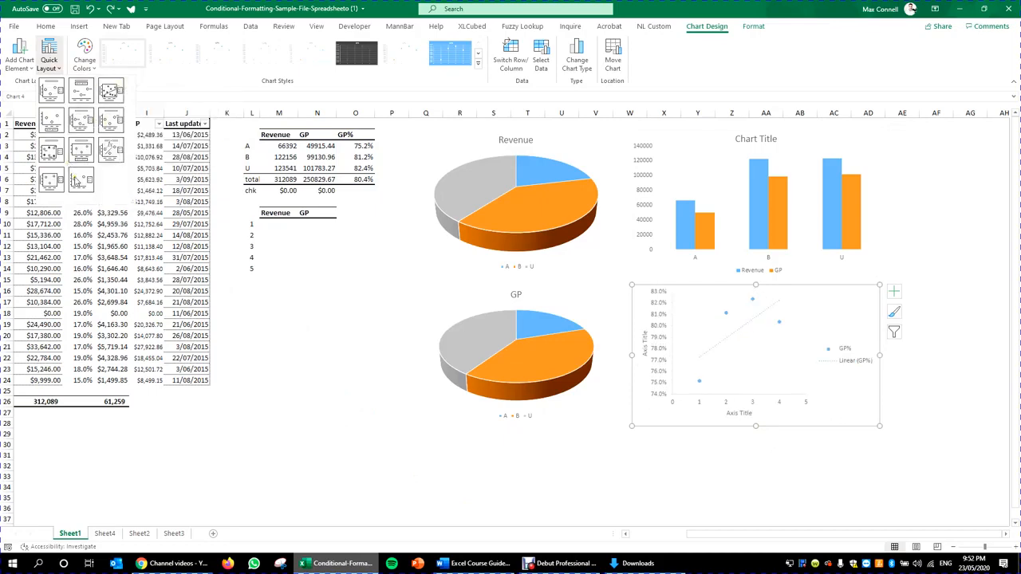
pyautogui.click(50, 182)
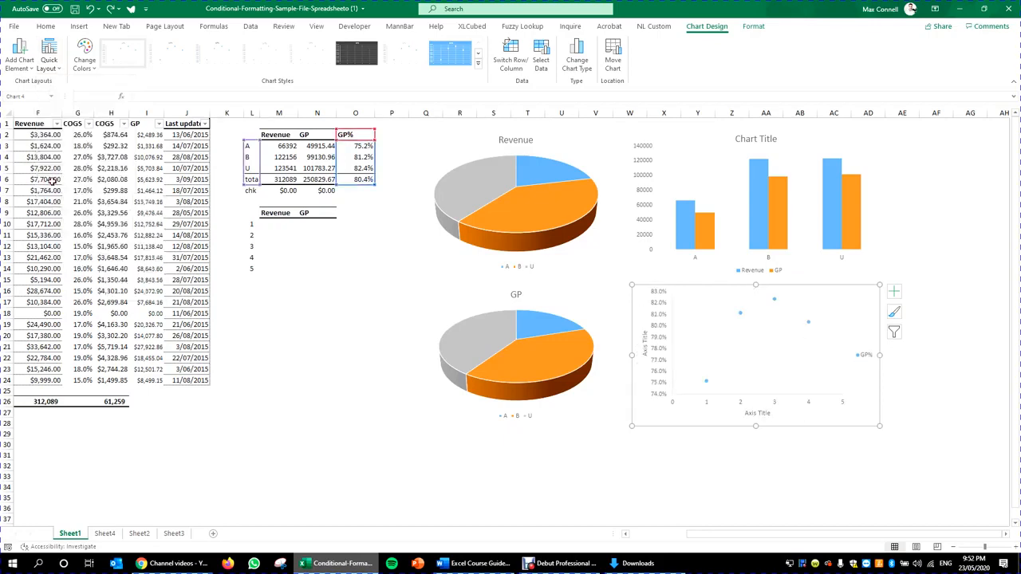
# - Nudge the GP% scatter chart's plot area slightly right and enlarge it towards the chart's lower-right corner
pyautogui.click(816, 386)
pyautogui.click(858, 407)
pyautogui.click(843, 396)
pyautogui.click(841, 379)
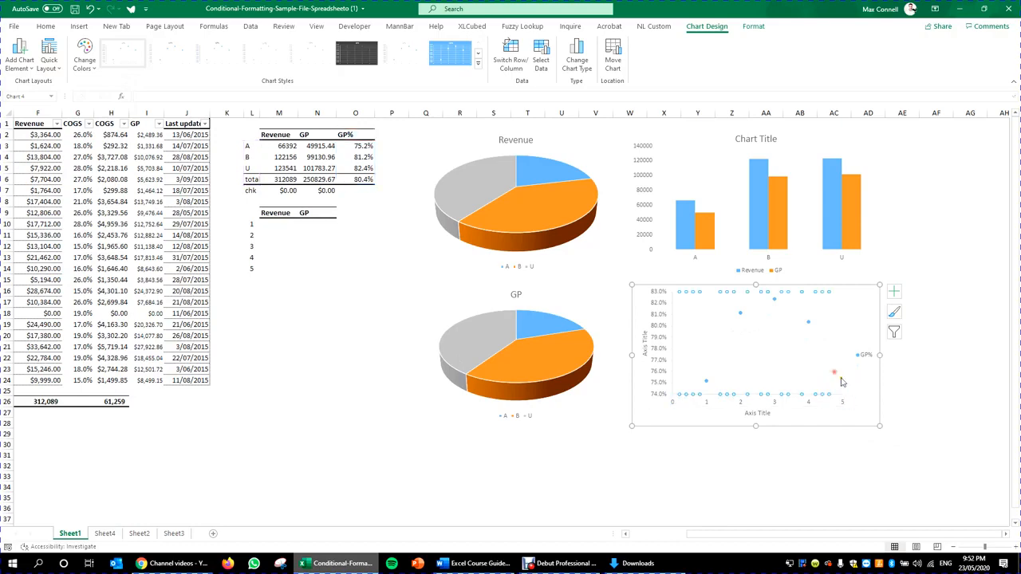
pyautogui.click(690, 400)
pyautogui.click(798, 346)
pyautogui.click(684, 304)
pyautogui.click(673, 303)
pyautogui.click(697, 300)
pyautogui.click(826, 330)
pyautogui.click(834, 402)
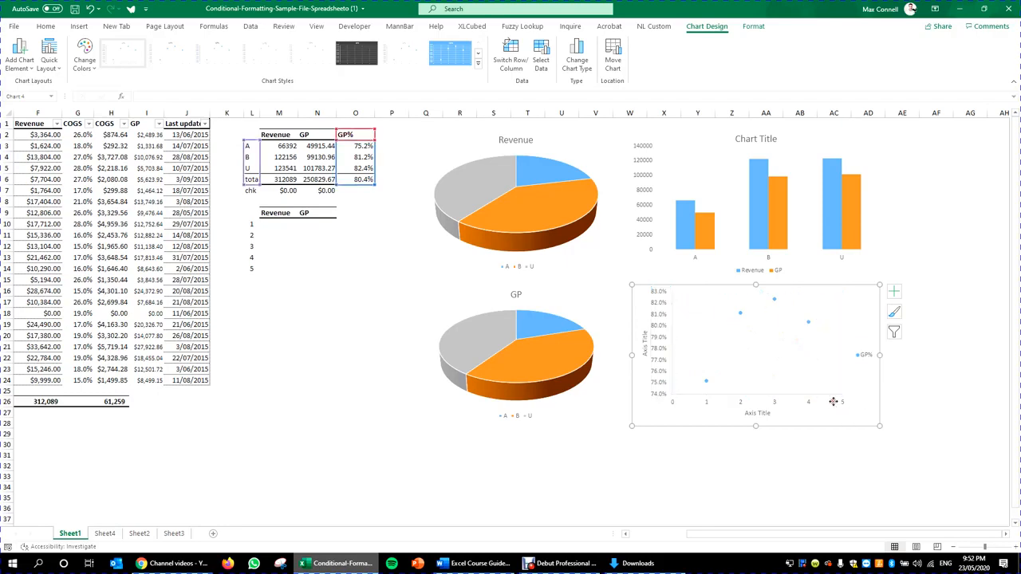
pyautogui.click(847, 377)
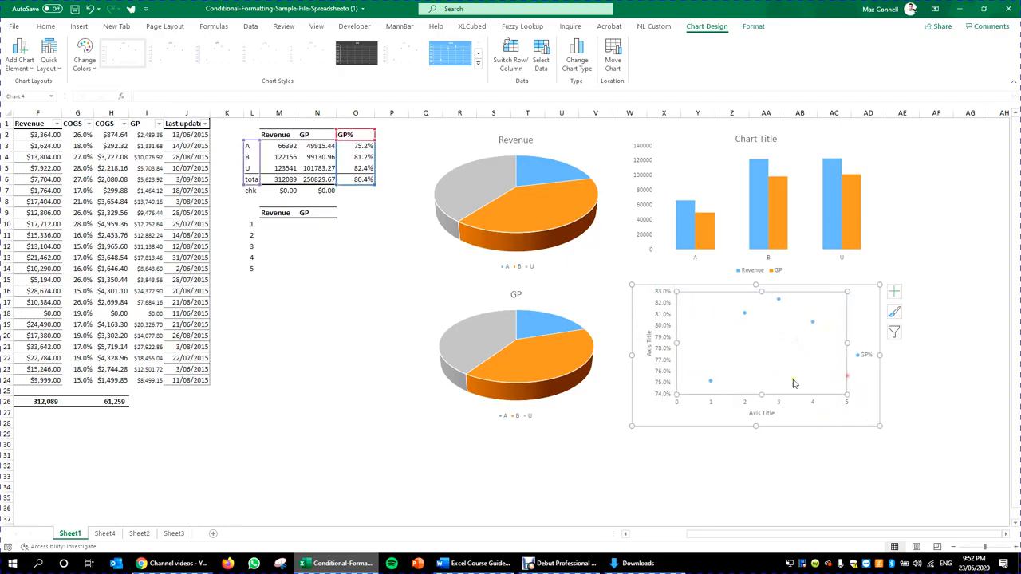
pyautogui.moveTo(843, 394); pyautogui.dragTo(858, 410)
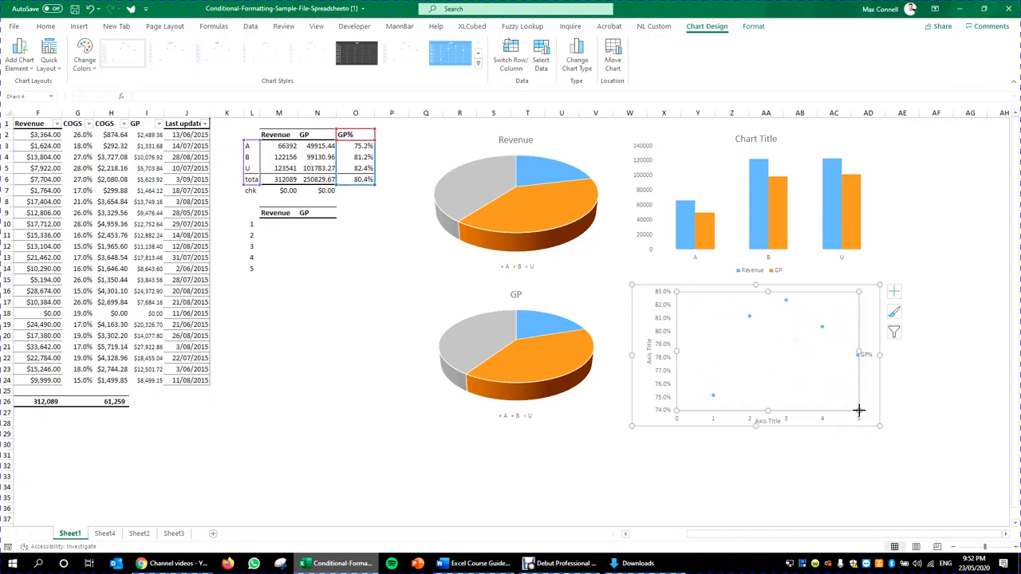
pyautogui.click(800, 476)
pyautogui.click(584, 516)
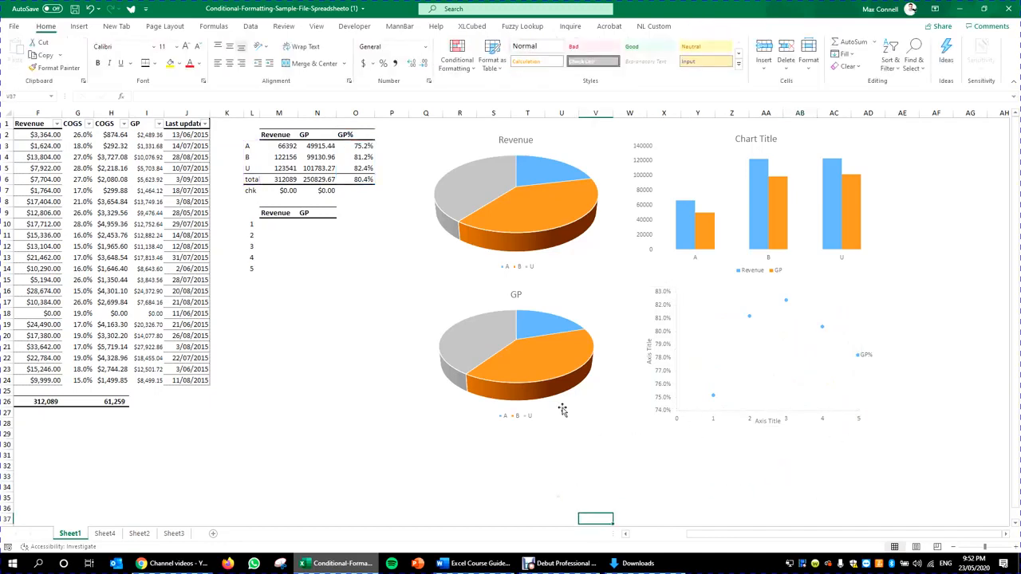
# - Look through the chart elements that can be added to the GP pie chart, including the data label options
pyautogui.click(607, 424)
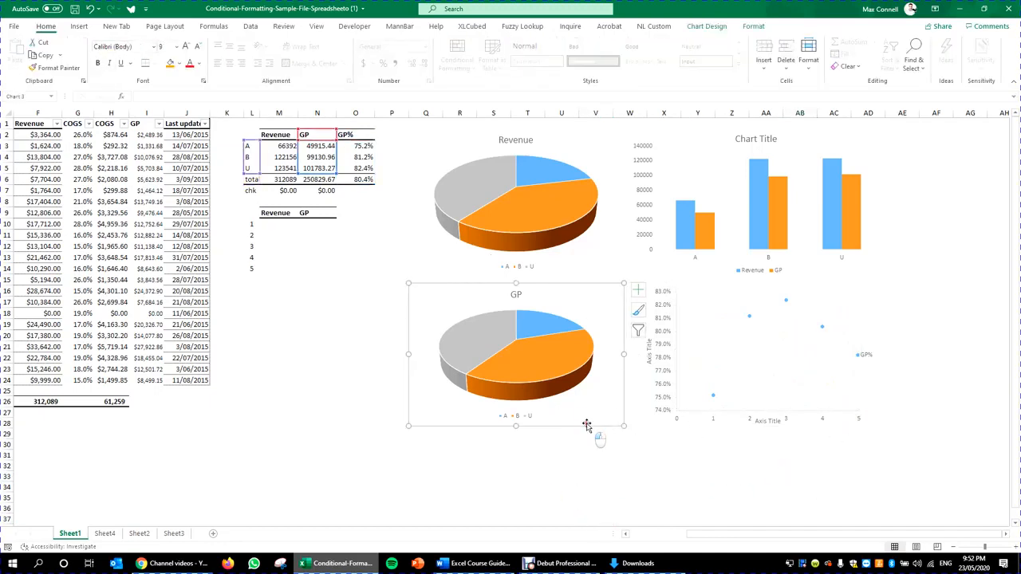
pyautogui.click(706, 26)
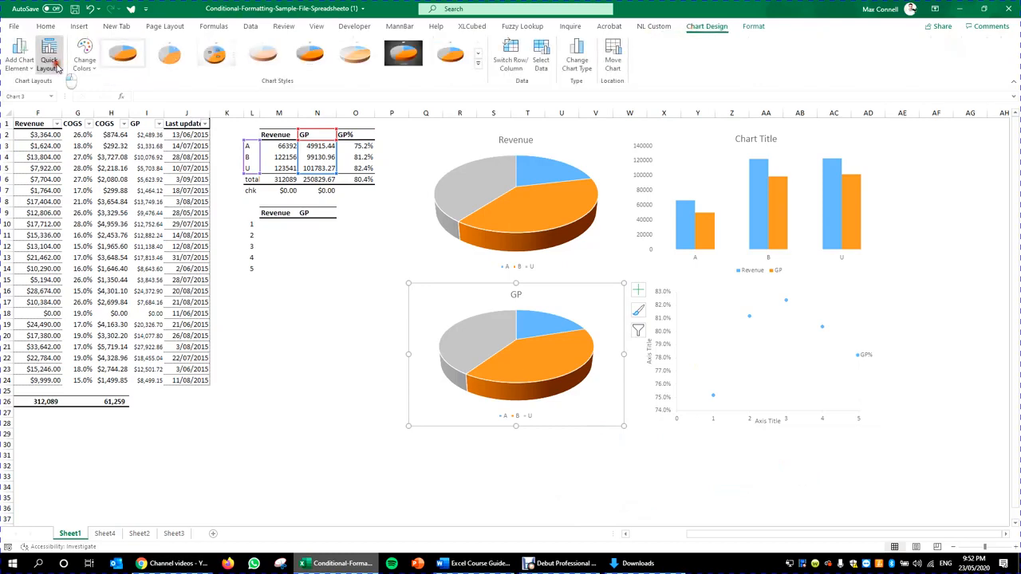
pyautogui.click(49, 60)
pyautogui.click(19, 61)
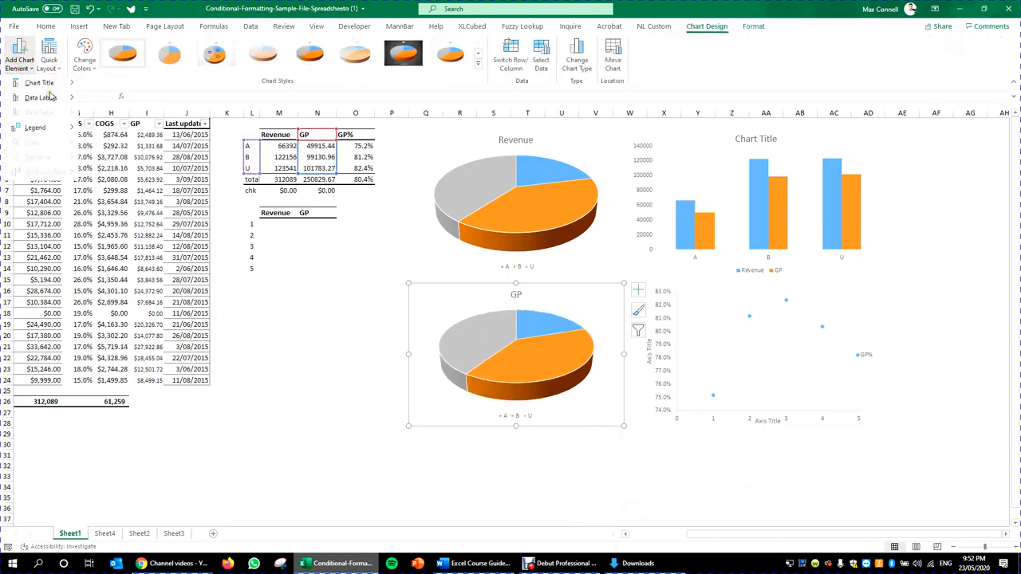
pyautogui.moveTo(53, 101)
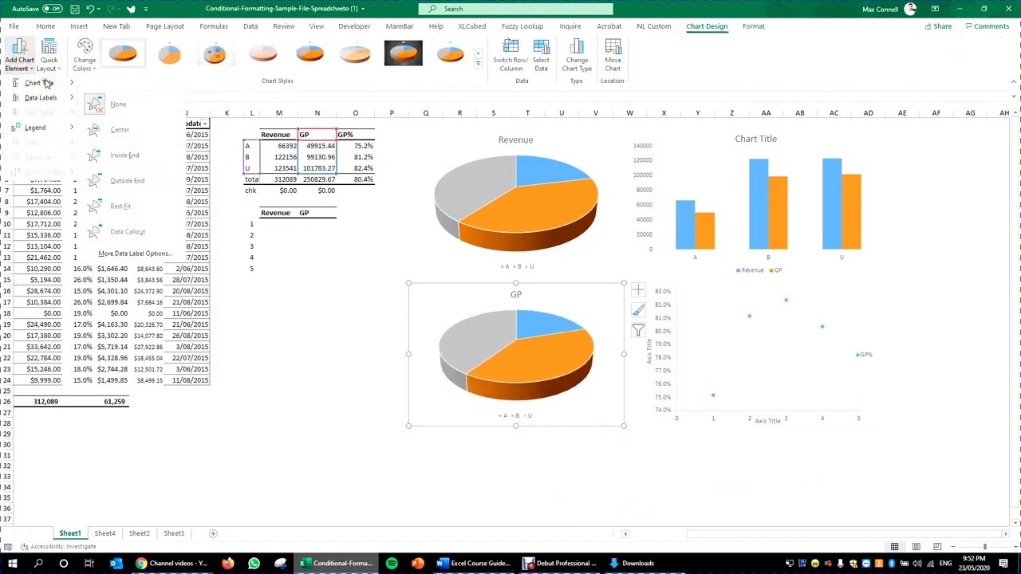
pyautogui.moveTo(48, 81)
pyautogui.click(309, 392)
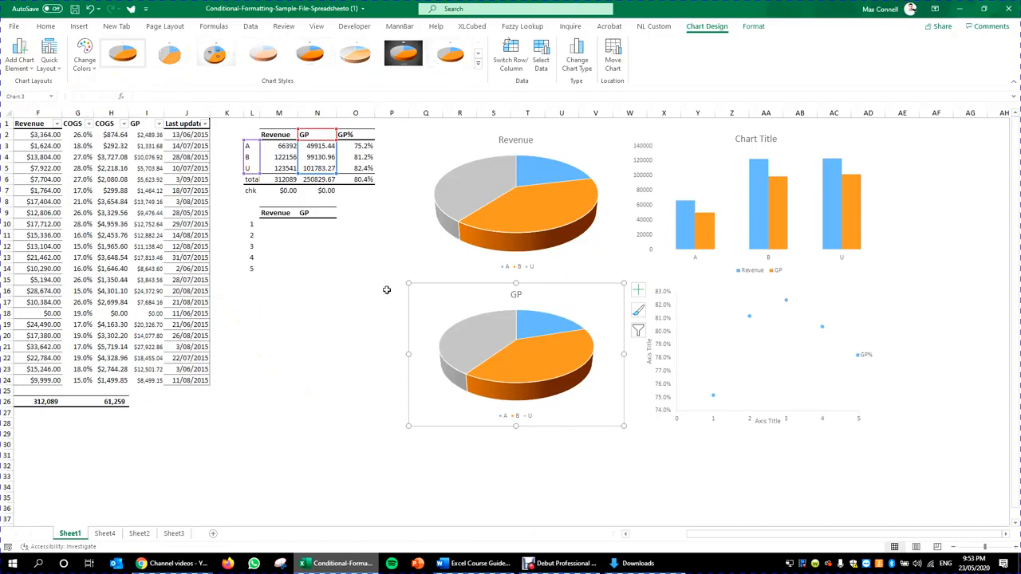
pyautogui.click(370, 366)
# - Apply the chart style with gradient-filled columns and a bold title to the Revenue and GP column chart
pyautogui.click(645, 269)
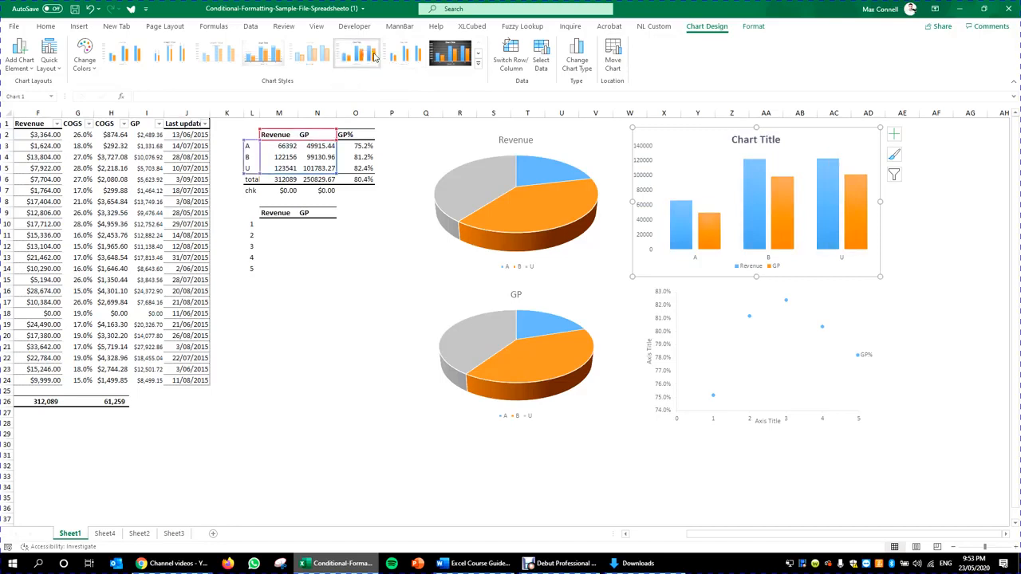
pyautogui.click(478, 56)
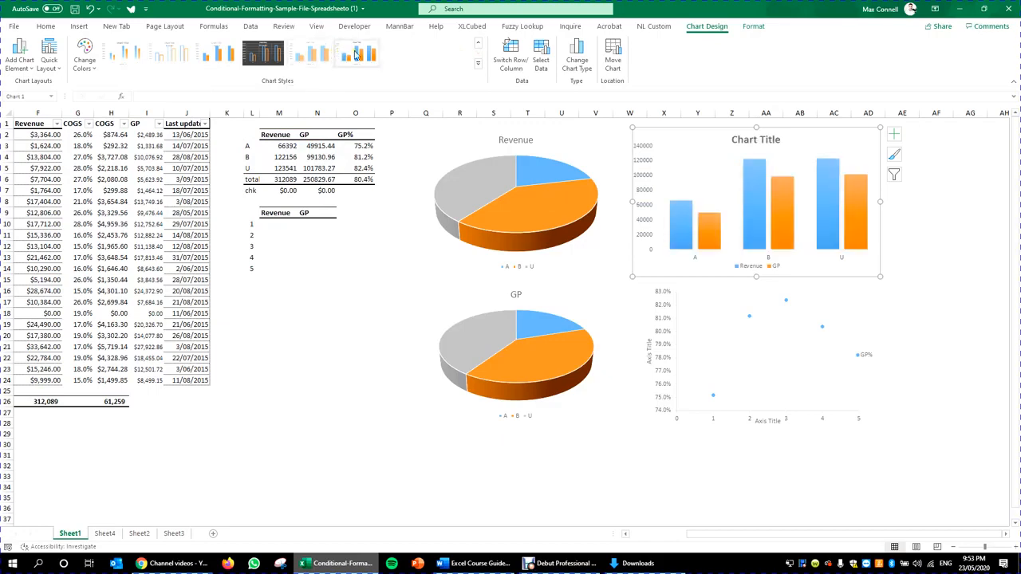
pyautogui.click(356, 53)
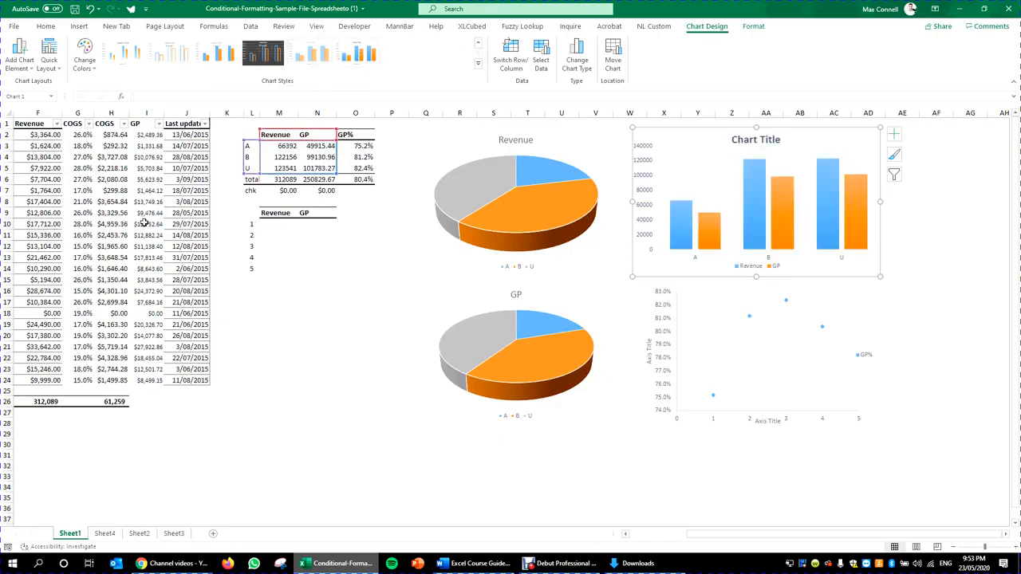
# - Apply the chart style with dark percentage labels, a shaded background and a right-hand legend to the Revenue pie chart
pyautogui.click(424, 263)
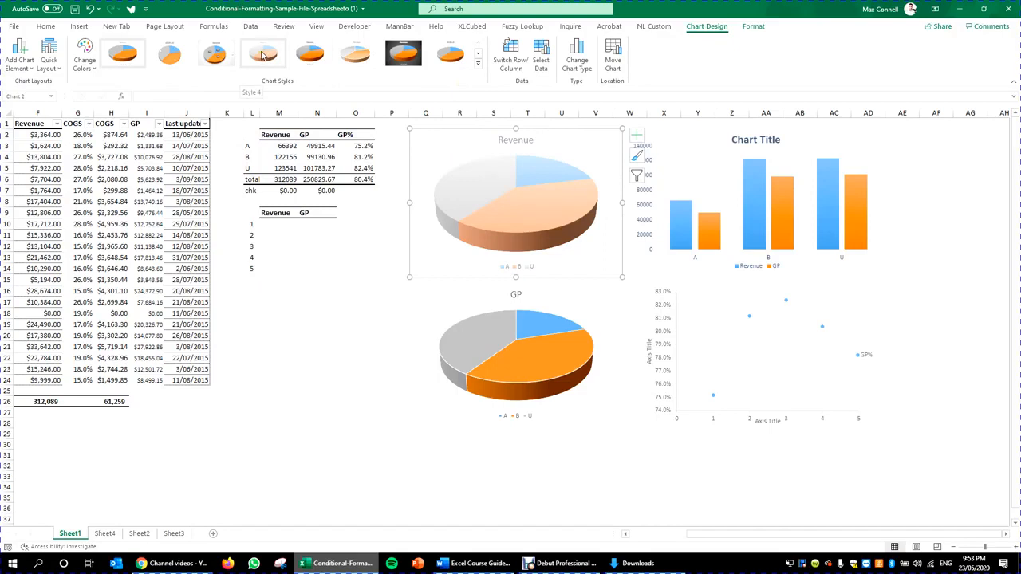
pyautogui.click(215, 55)
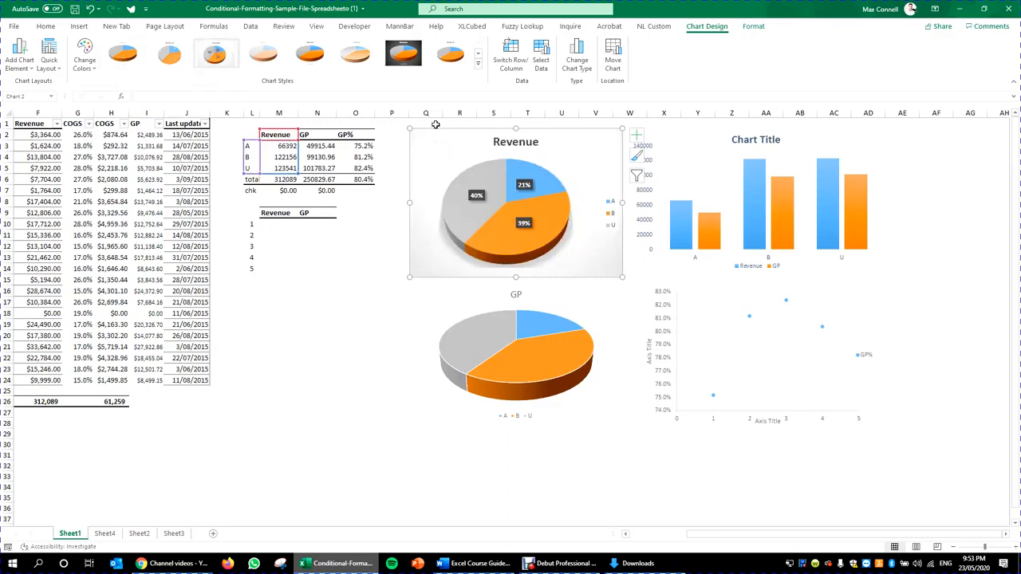
pyautogui.click(360, 332)
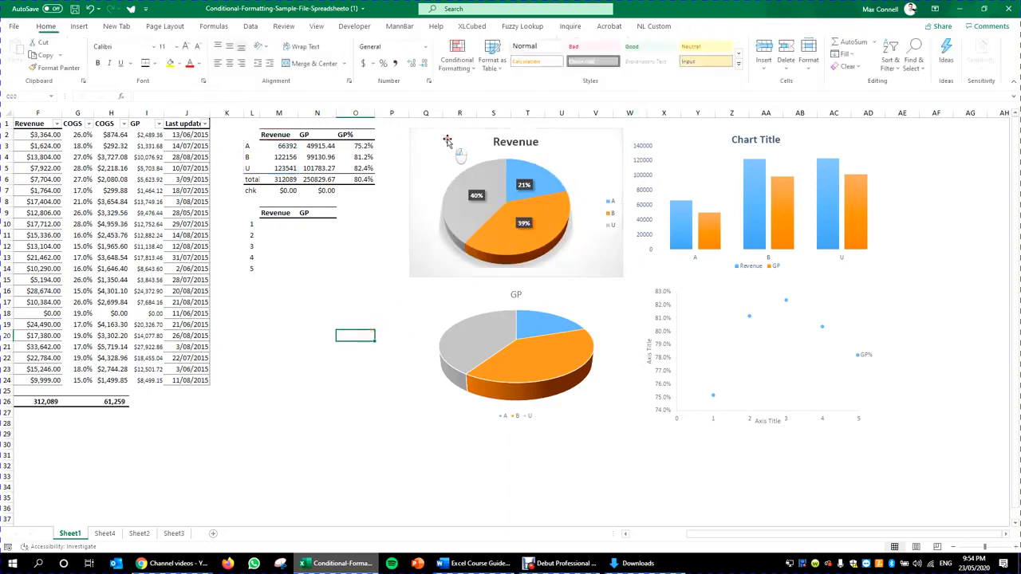
# - Remove the background fill from the Revenue pie chart so that it has No Fill
pyautogui.click(448, 141)
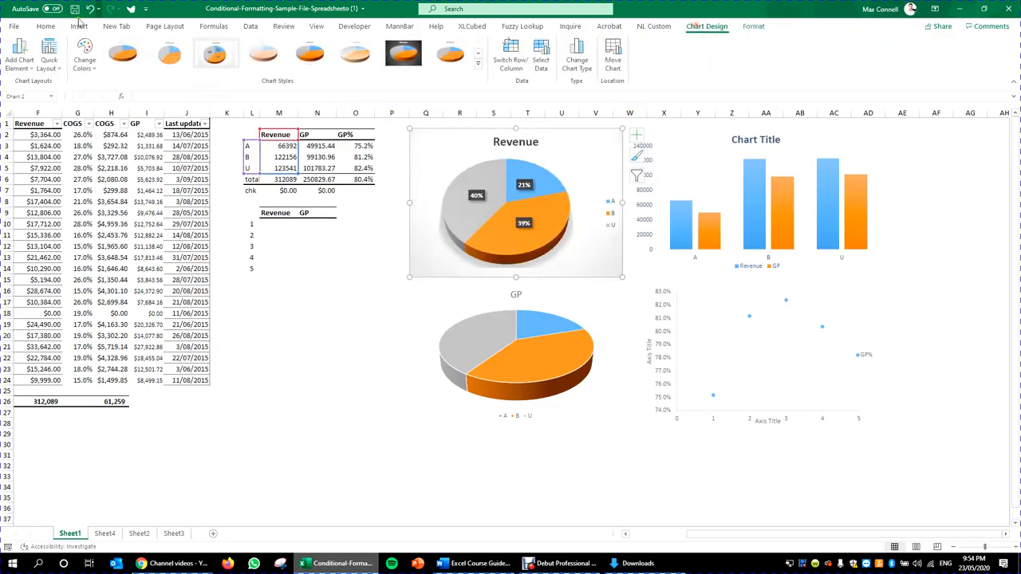
pyautogui.click(45, 26)
pyautogui.click(179, 64)
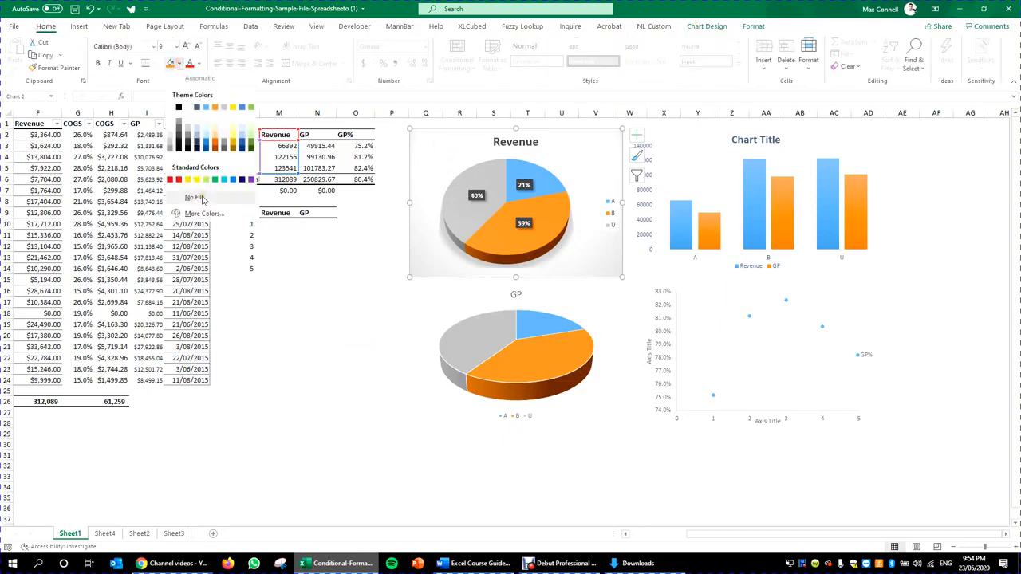
pyautogui.click(279, 380)
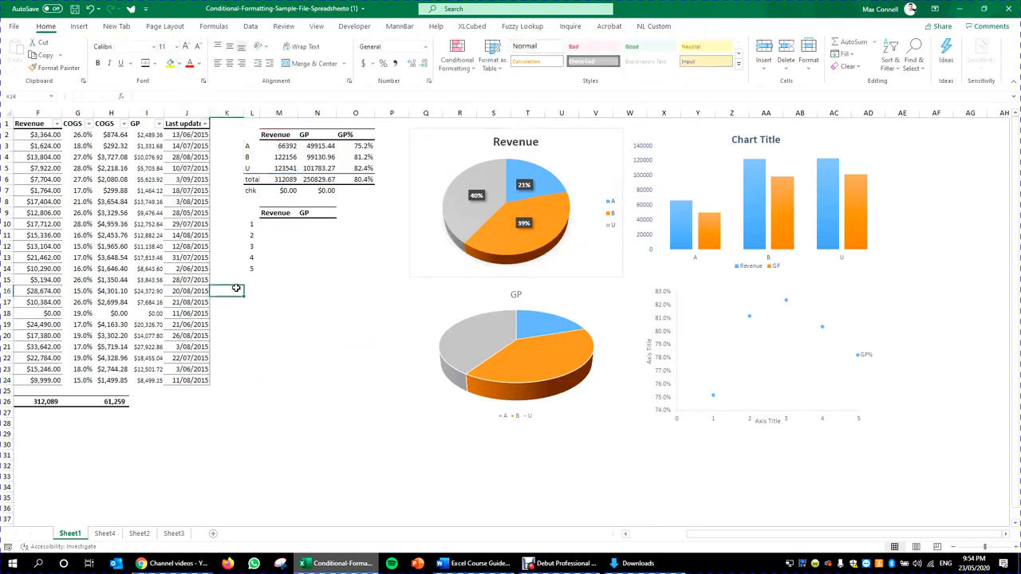
# - Apply the chart style with dark percentage labels, a shaded background and a right-hand legend to the GP pie chart
pyautogui.click(410, 311)
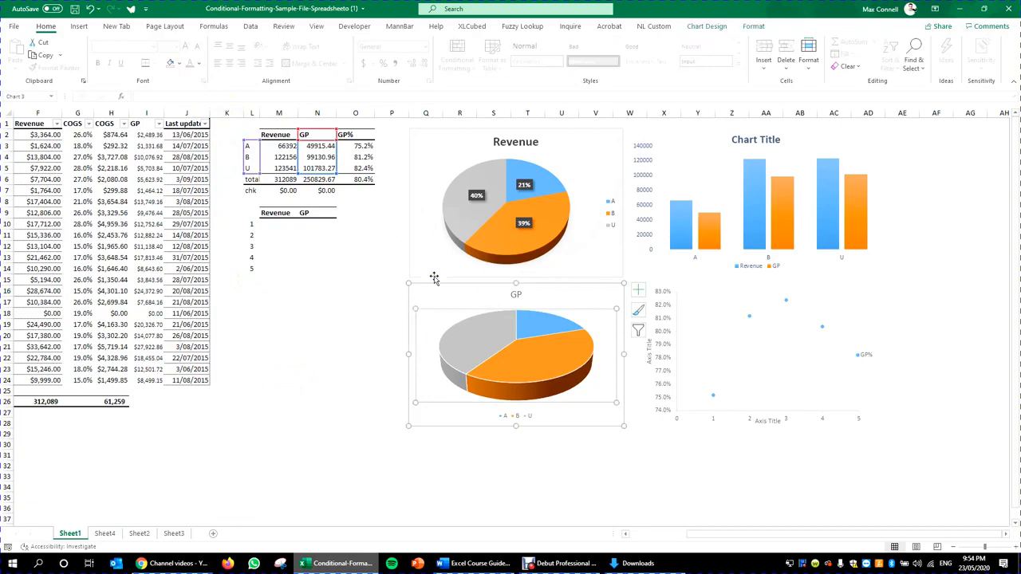
pyautogui.click(425, 289)
pyautogui.click(702, 30)
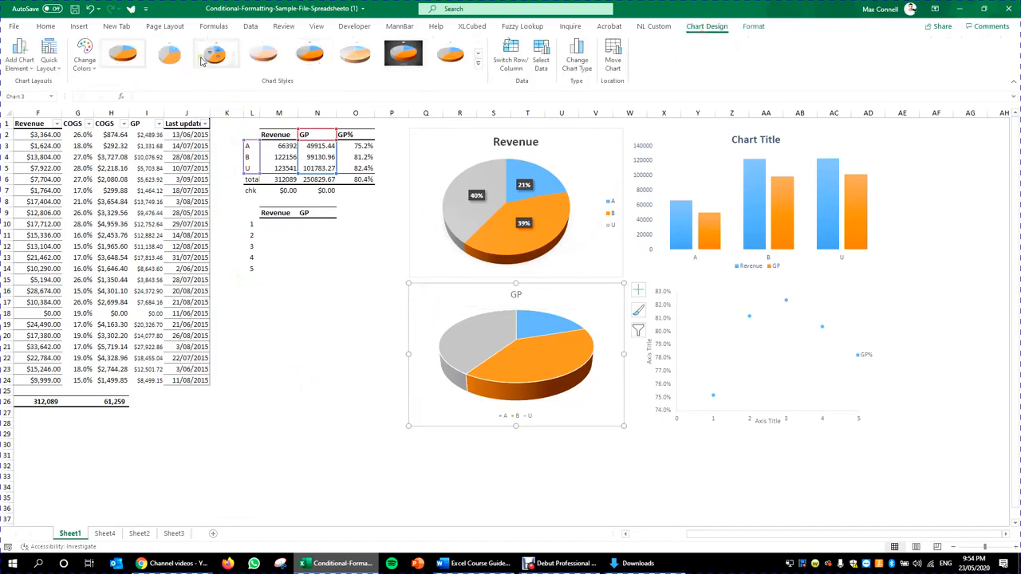
pyautogui.click(213, 56)
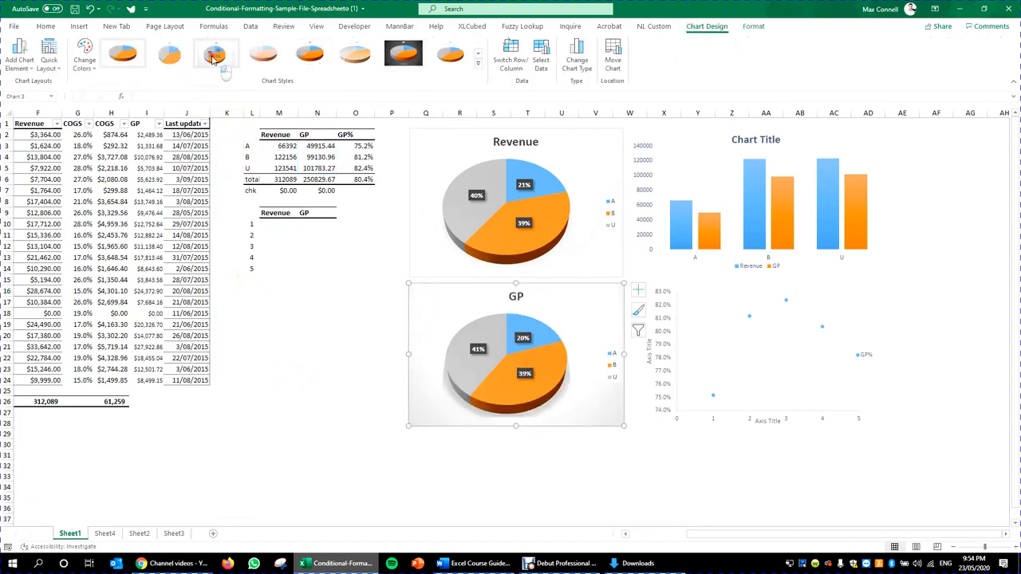
# - Remove the shaded background fill from the GP pie chart
pyautogui.click(399, 312)
pyautogui.click(413, 306)
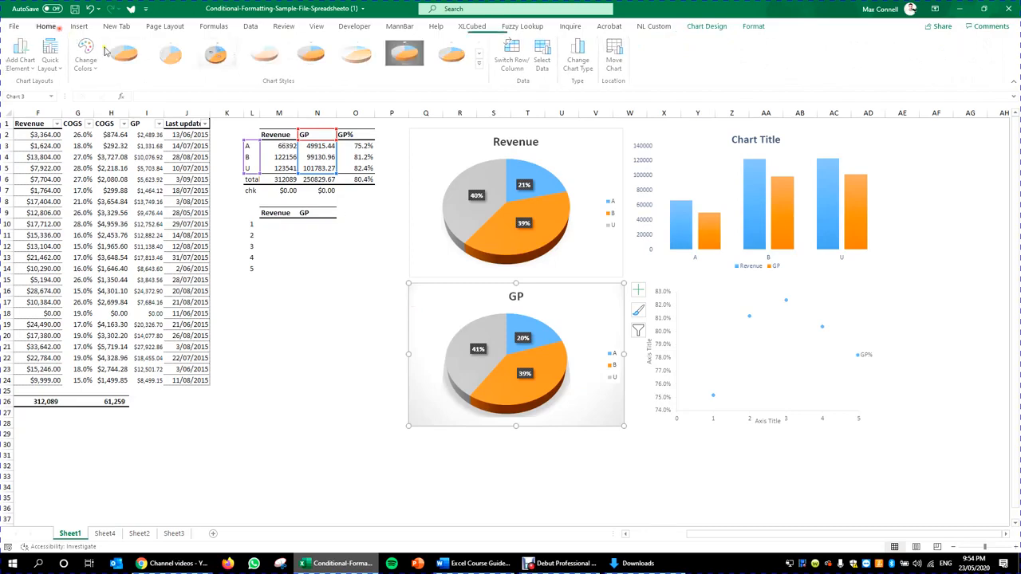
pyautogui.click(263, 368)
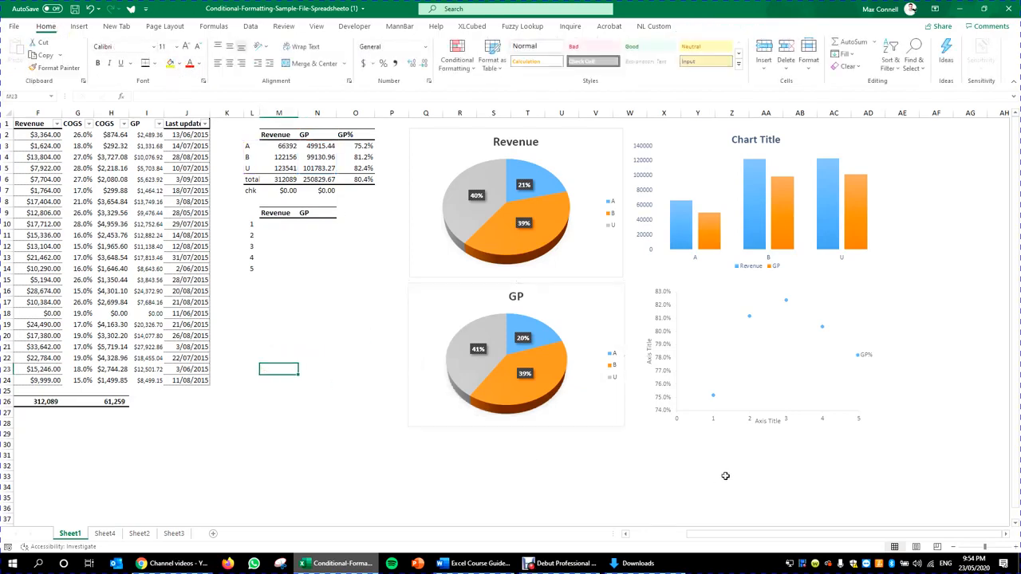
# - Enlarge the GP% scatter chart slightly
pyautogui.click(863, 421)
pyautogui.moveTo(880, 425); pyautogui.dragTo(885, 423)
pyautogui.moveTo(759, 424); pyautogui.dragTo(762, 431)
# - Switch to the Word course guide and review the Change the Chart Style and Delete a Chart topics of Unit 13
pyautogui.click(475, 563)
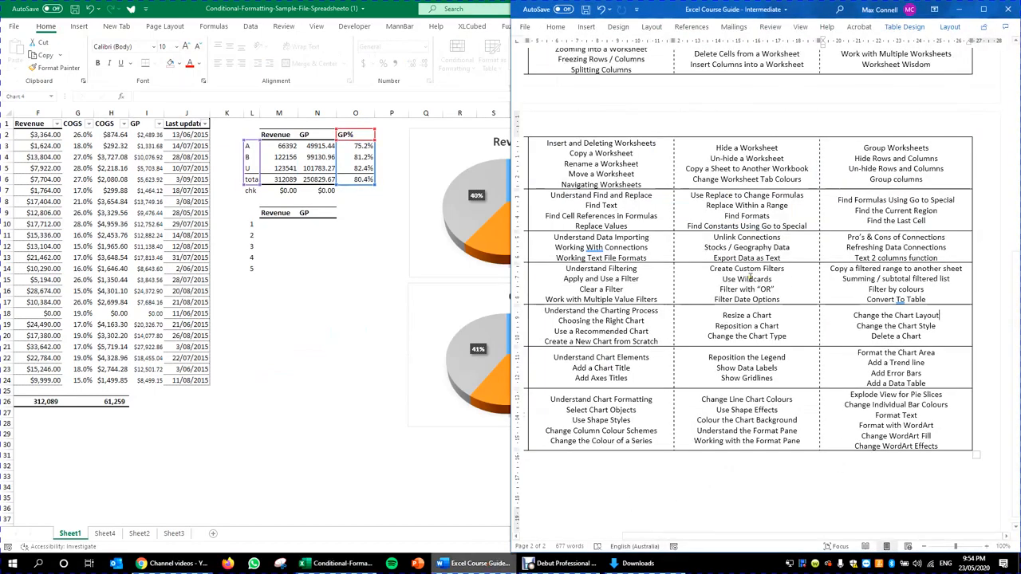
pyautogui.moveTo(936, 336); pyautogui.dragTo(855, 326)
pyautogui.click(944, 327)
pyautogui.moveTo(922, 335); pyautogui.dragTo(871, 336)
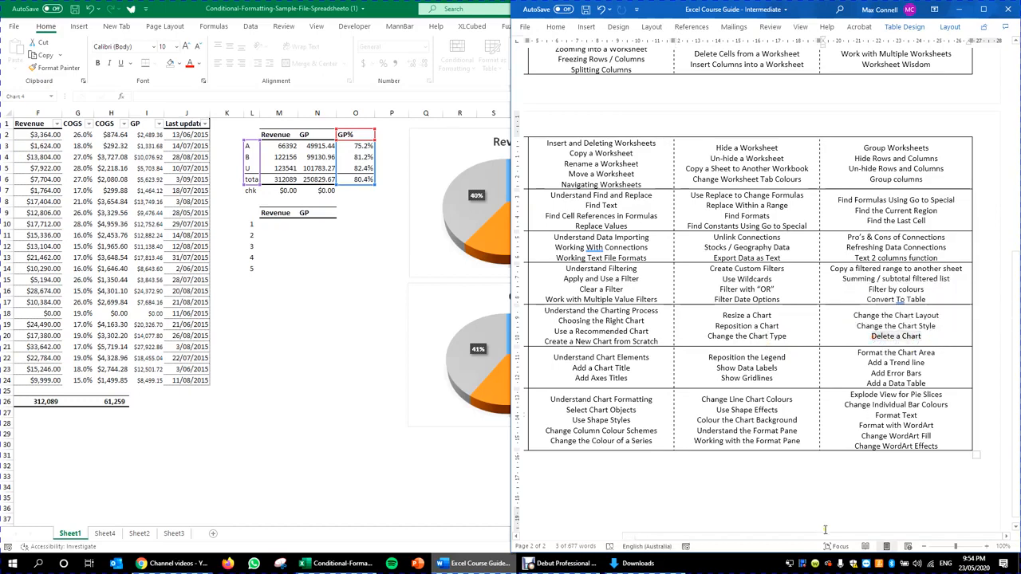
pyautogui.moveTo(827, 534); pyautogui.dragTo(756, 533)
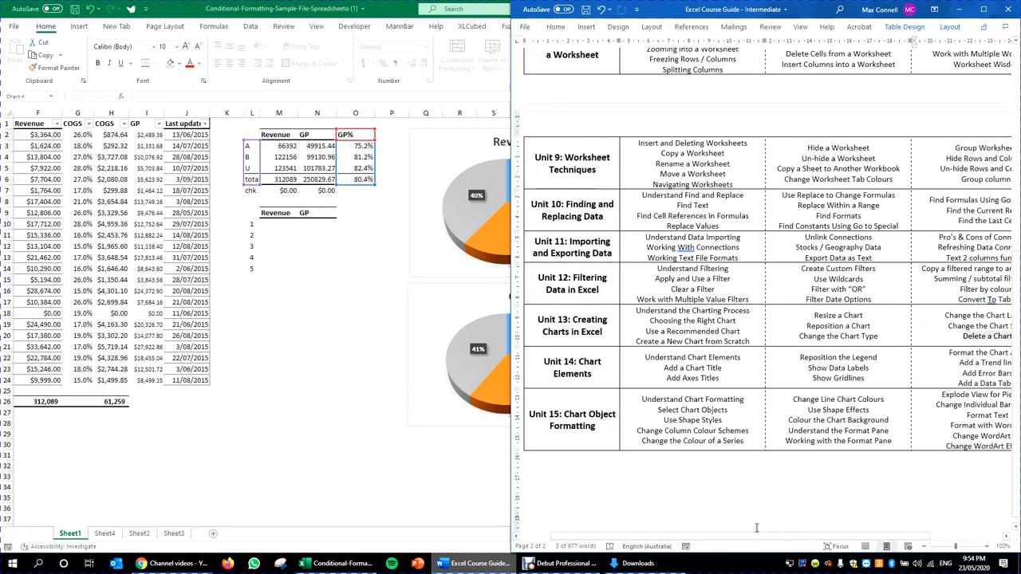
# - Return to the Excel workbook and delete the Revenue and GP pie charts together
pyautogui.click(424, 471)
pyautogui.click(617, 483)
pyautogui.click(590, 435)
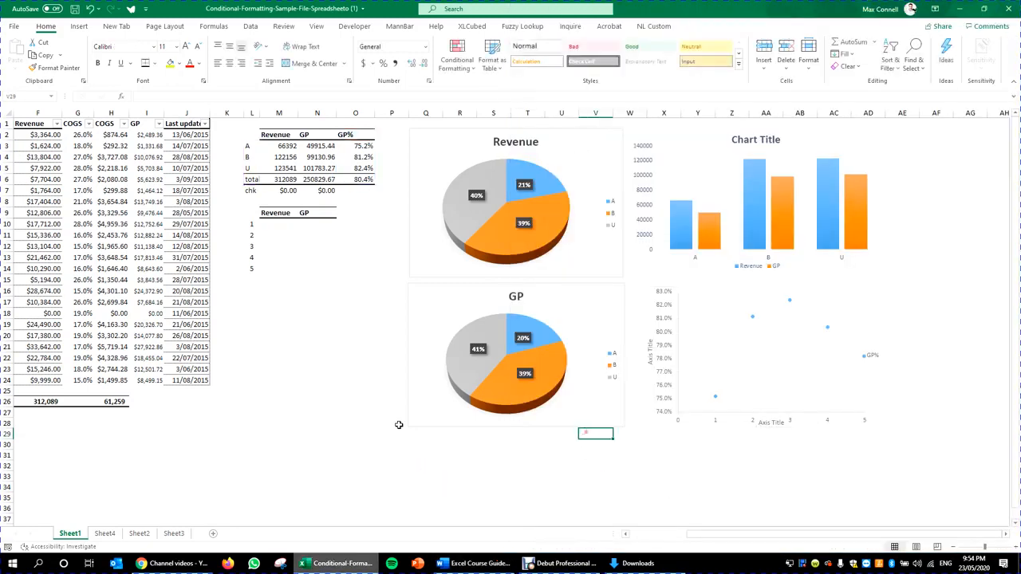
pyautogui.click(594, 431)
pyautogui.click(592, 426)
pyautogui.keyDown('ctrl'); pyautogui.click(609, 263); pyautogui.keyUp('ctrl')
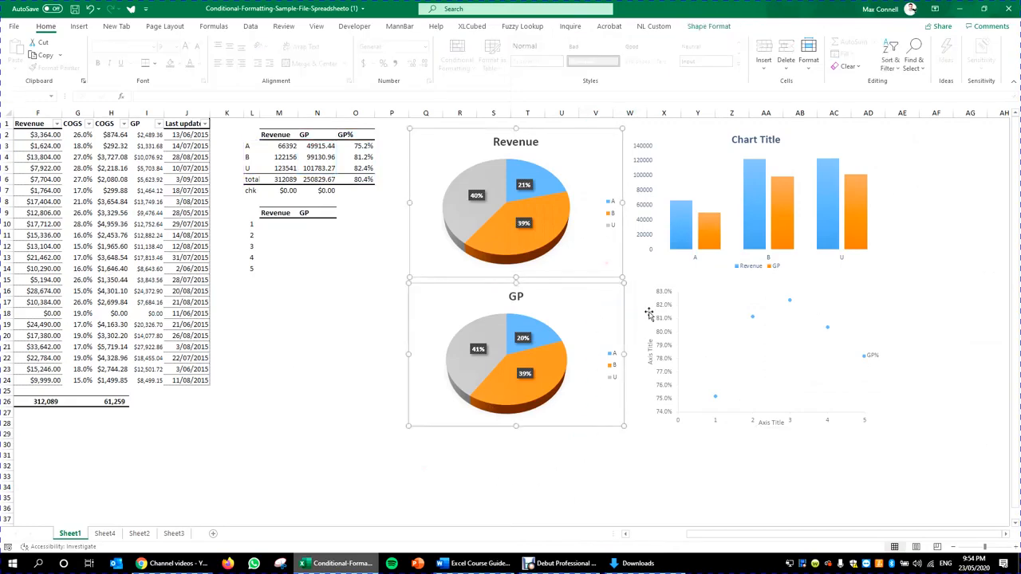
pyautogui.press('Delete')
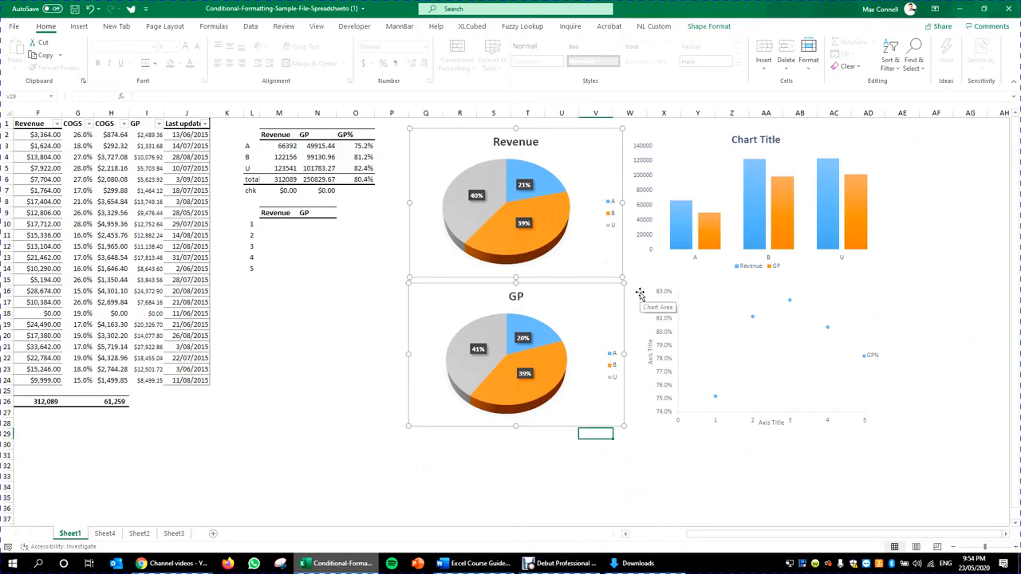
# - Undo the deletion of the Revenue and GP pie charts
pyautogui.hotkey('ctrl', 'z')
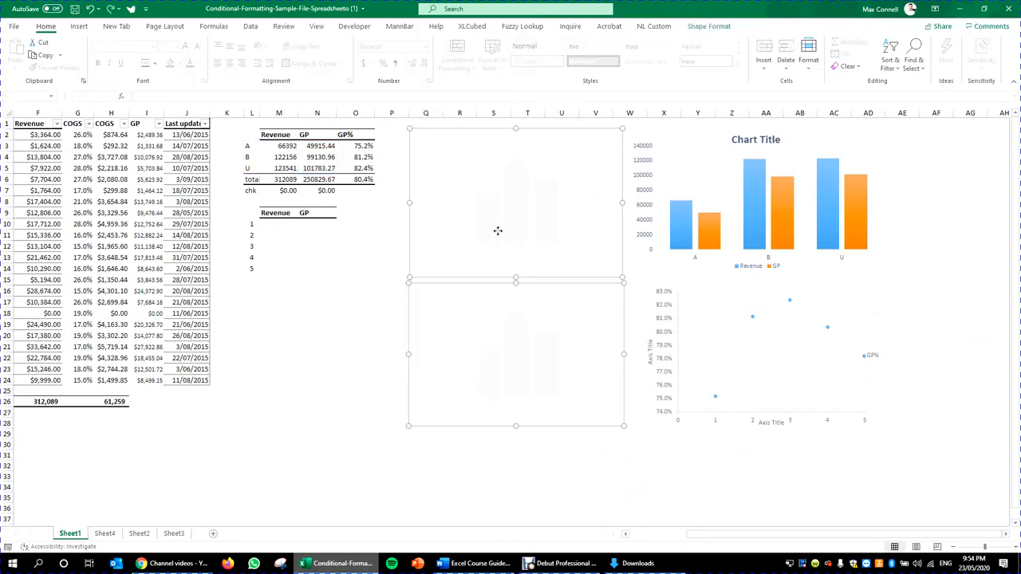
pyautogui.click(356, 257)
pyautogui.click(420, 293)
pyautogui.click(368, 312)
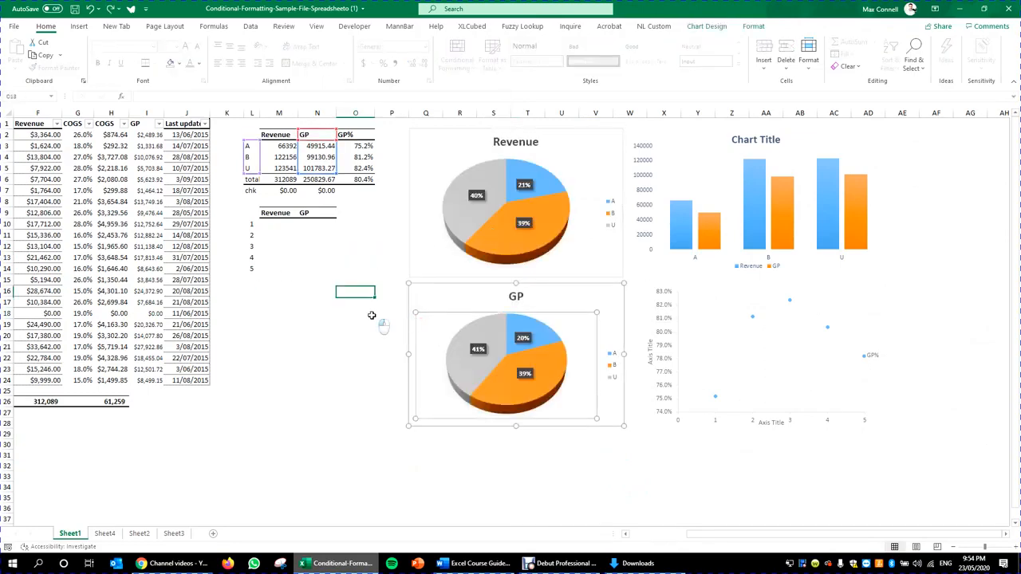
# - Switch to the Word course guide and review the Unit 14 topics on chart elements, from chart titles to data tables
pyautogui.click(474, 563)
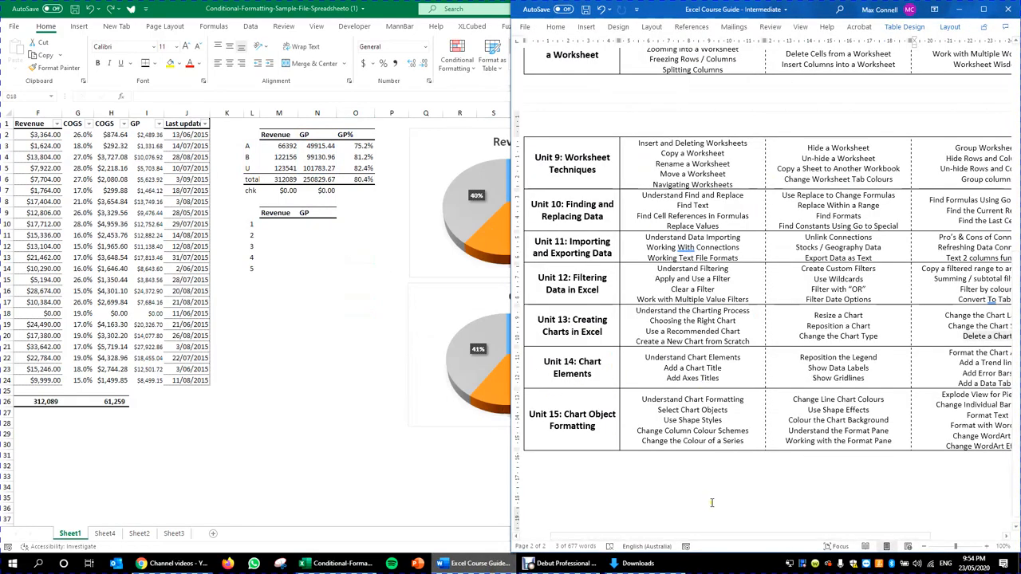
pyautogui.moveTo(645, 357); pyautogui.dragTo(724, 368)
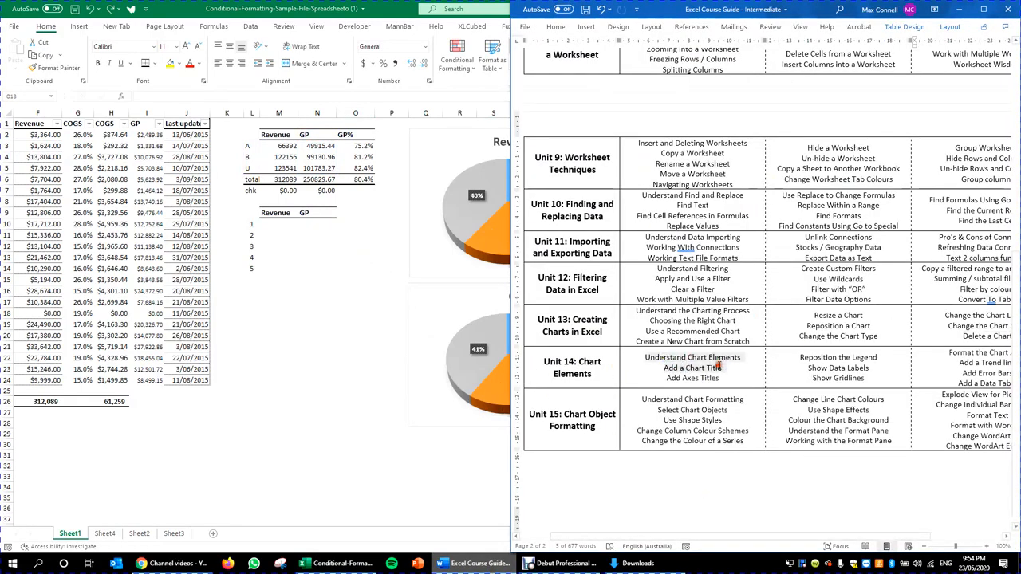
pyautogui.moveTo(824, 542); pyautogui.dragTo(876, 542)
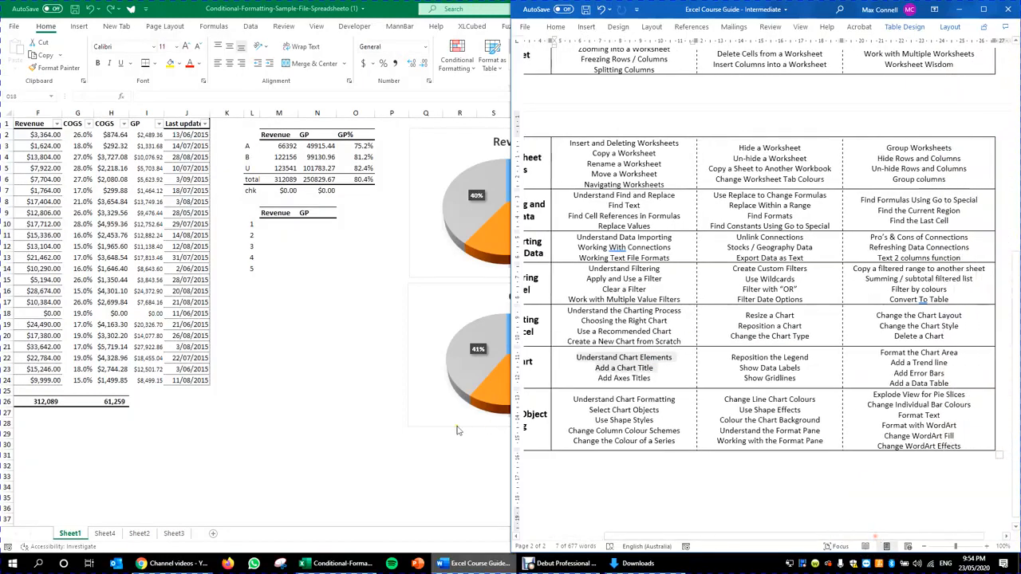
pyautogui.moveTo(962, 380); pyautogui.dragTo(694, 375)
# - Return to the Excel workbook and select the data series of the Revenue pie chart
pyautogui.click(335, 563)
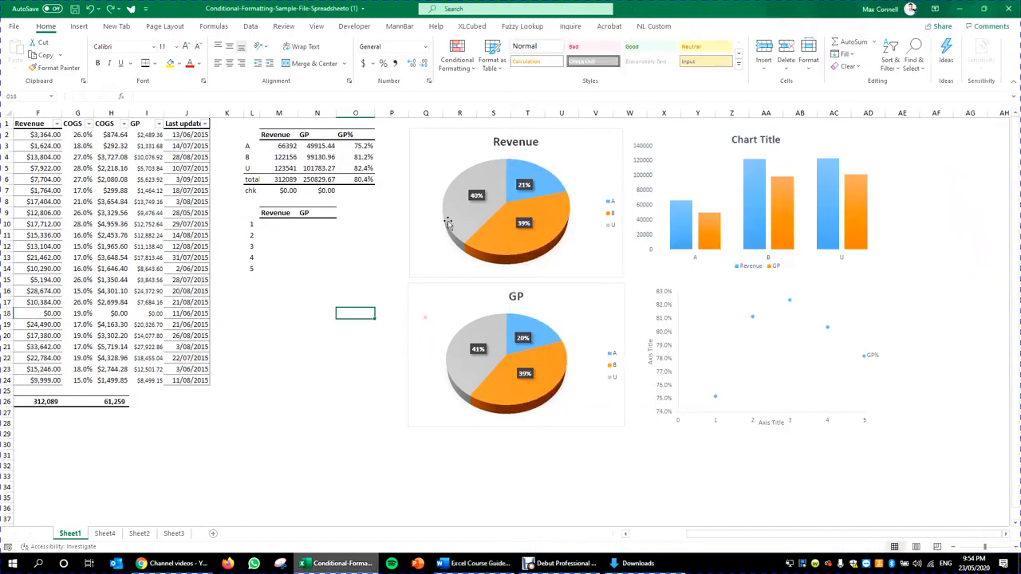
pyautogui.click(449, 224)
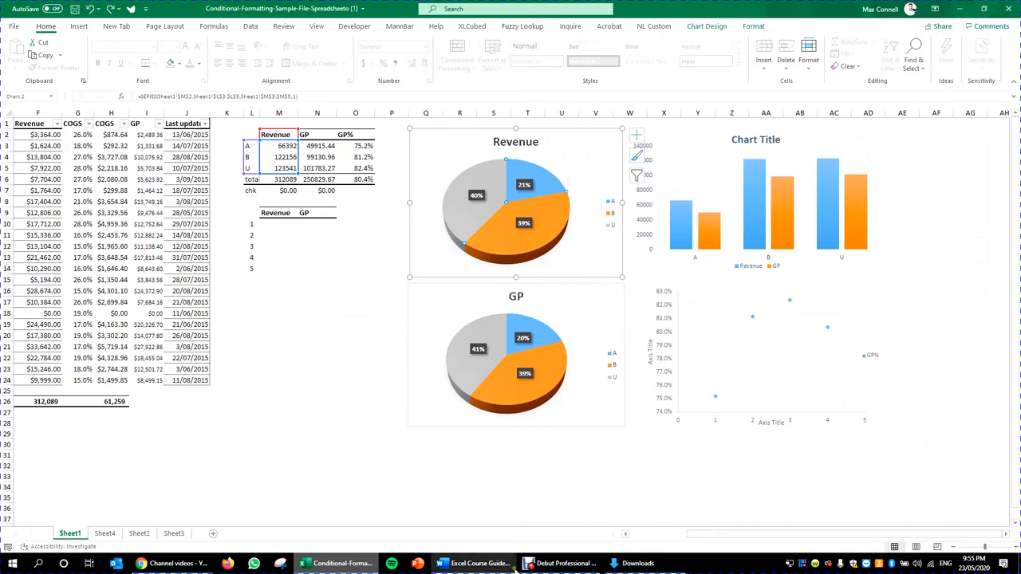
pyautogui.hotkey('alt', 'Tab')
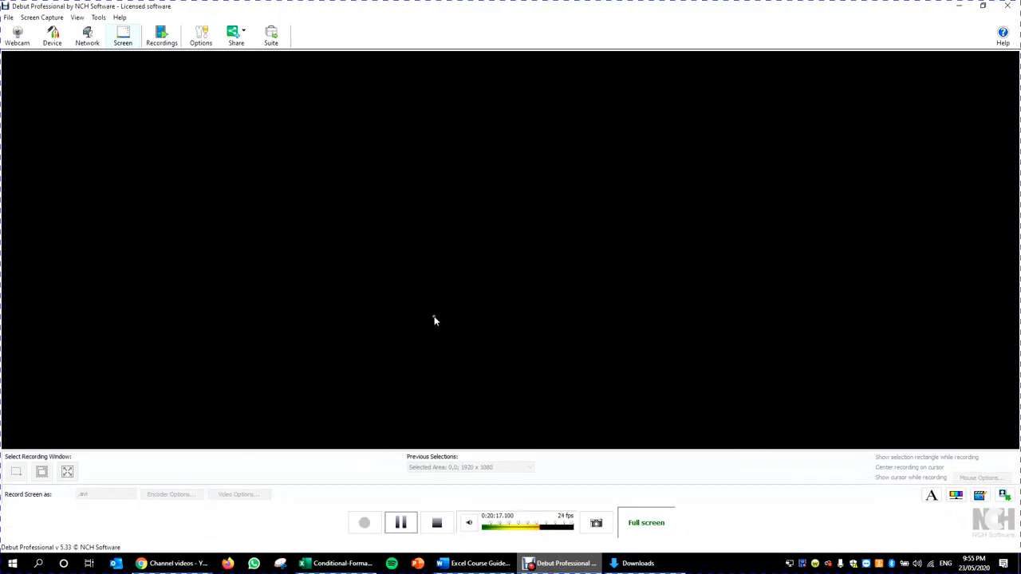